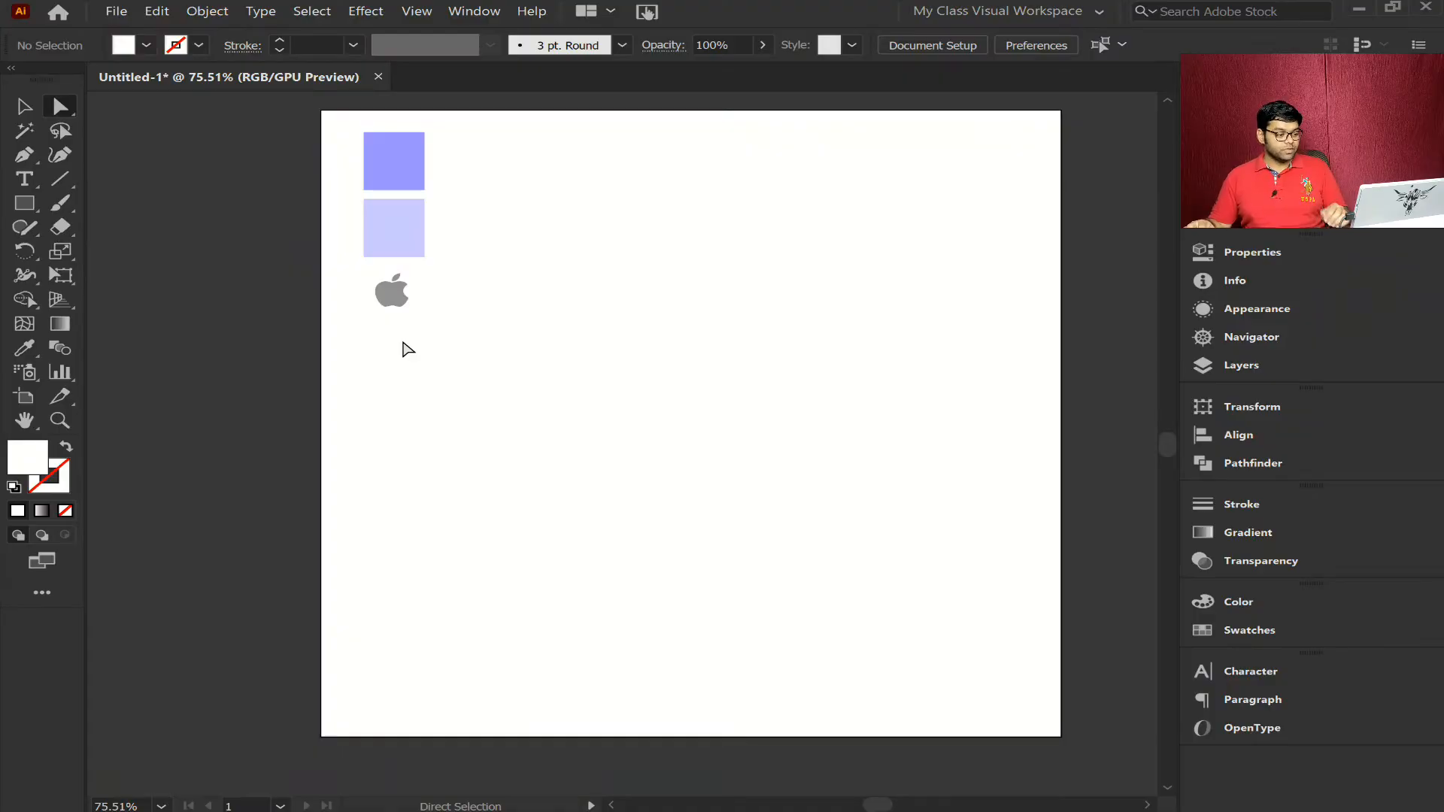
- Draw a large rectangle near the middle of the artboard and fill it with the black swatch
click(34, 195)
drag(525, 294, 924, 553)
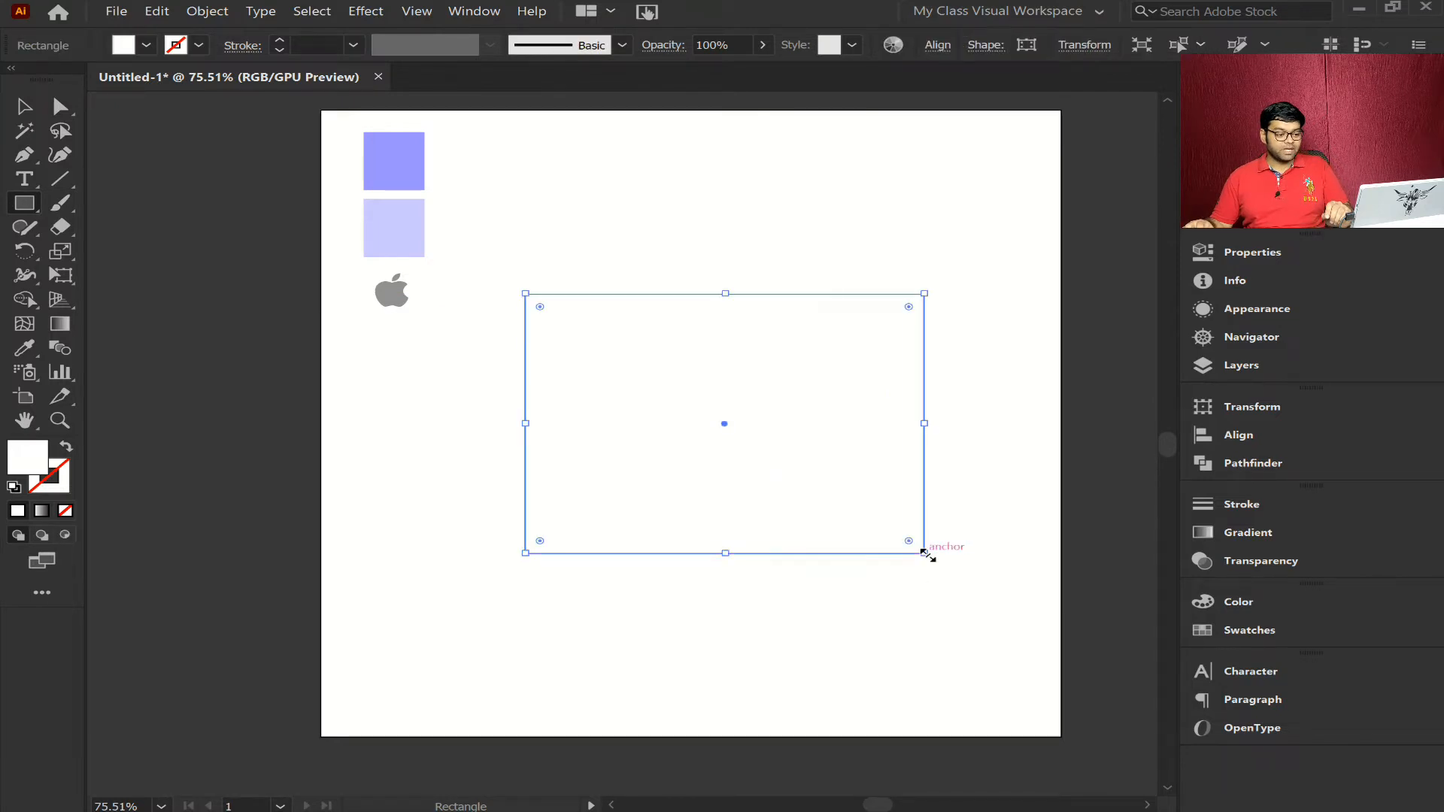
click(1249, 631)
click(959, 628)
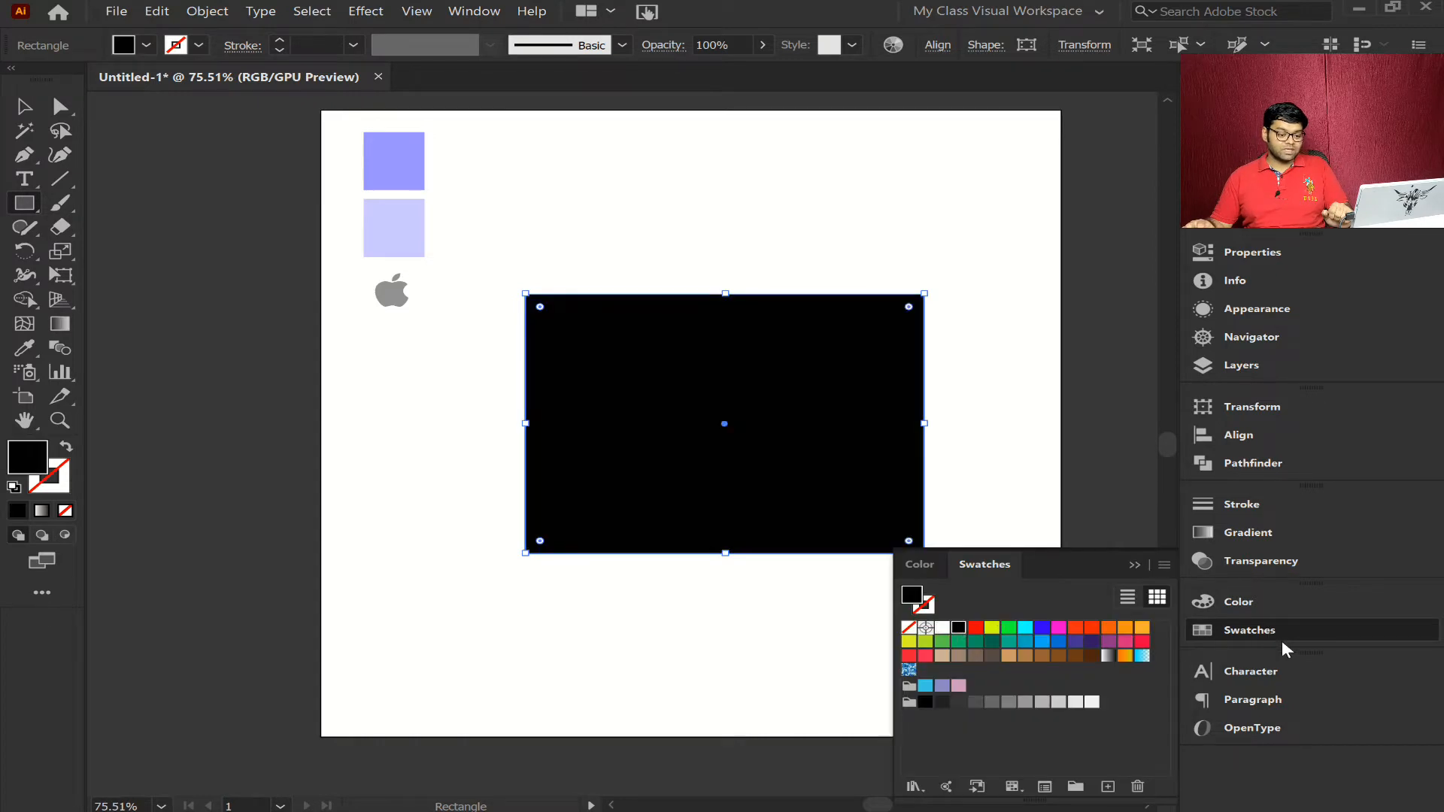
click(1288, 629)
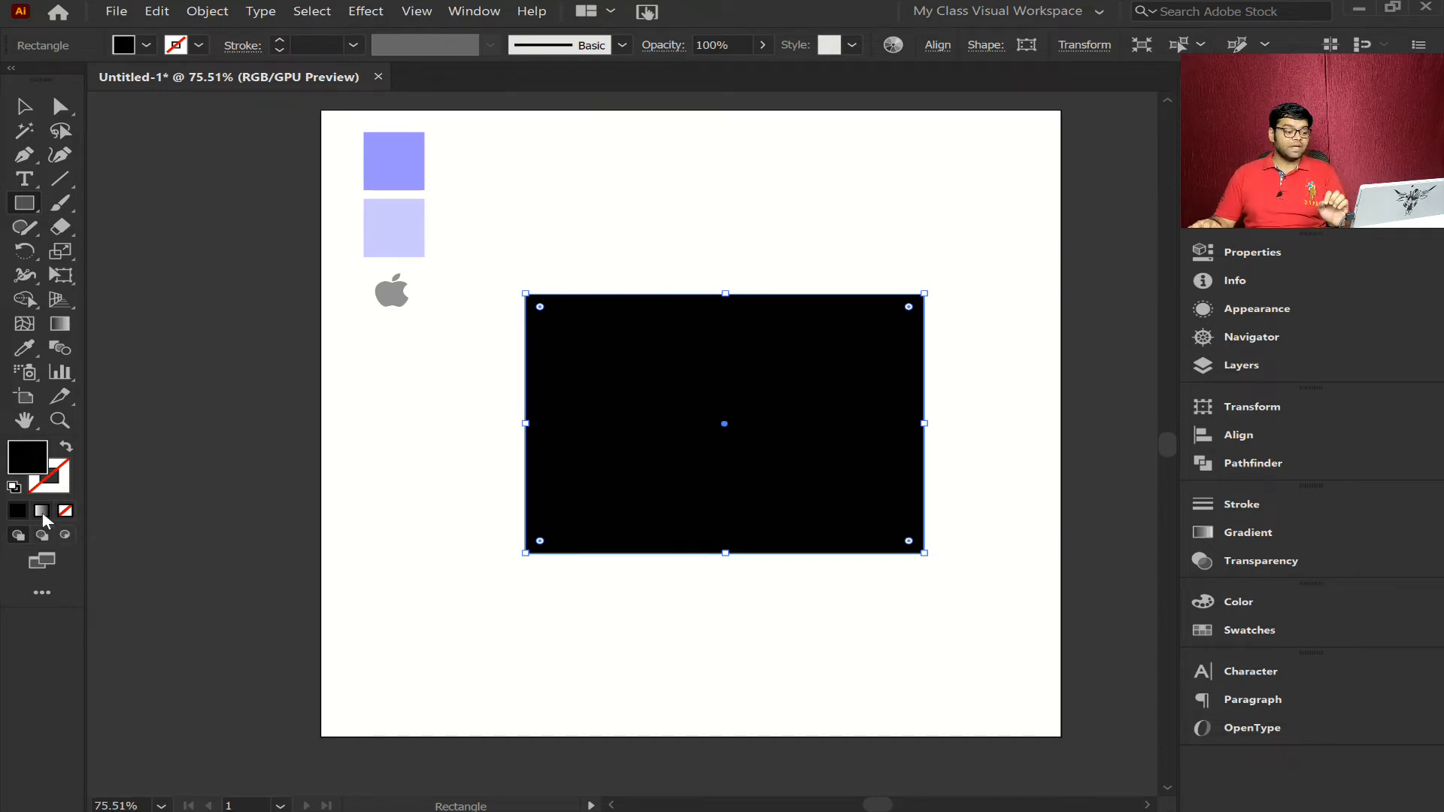
- Apply the default white-to-black gradient to the rectangle's fill, and switch the fill back to solid black
click(42, 512)
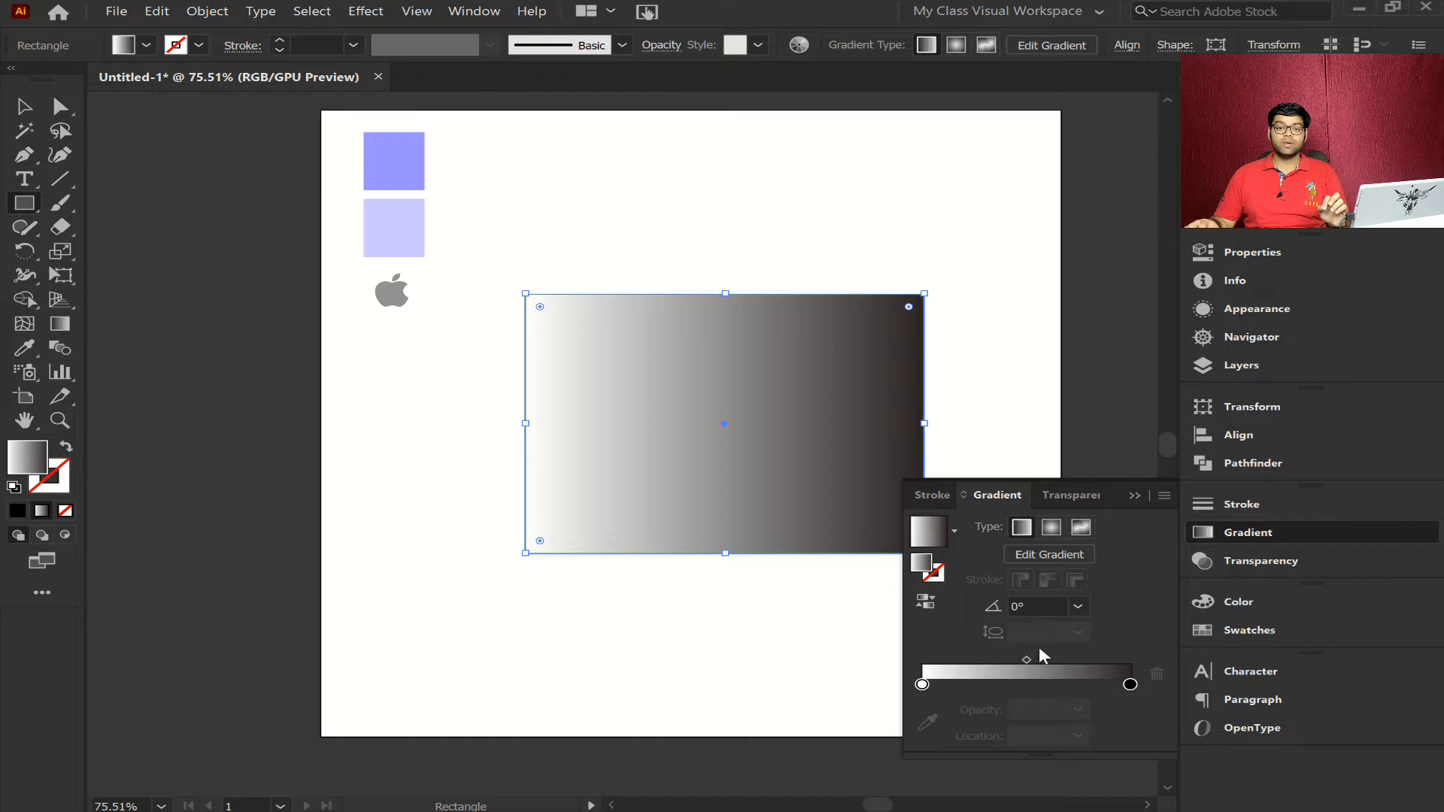
click(1241, 532)
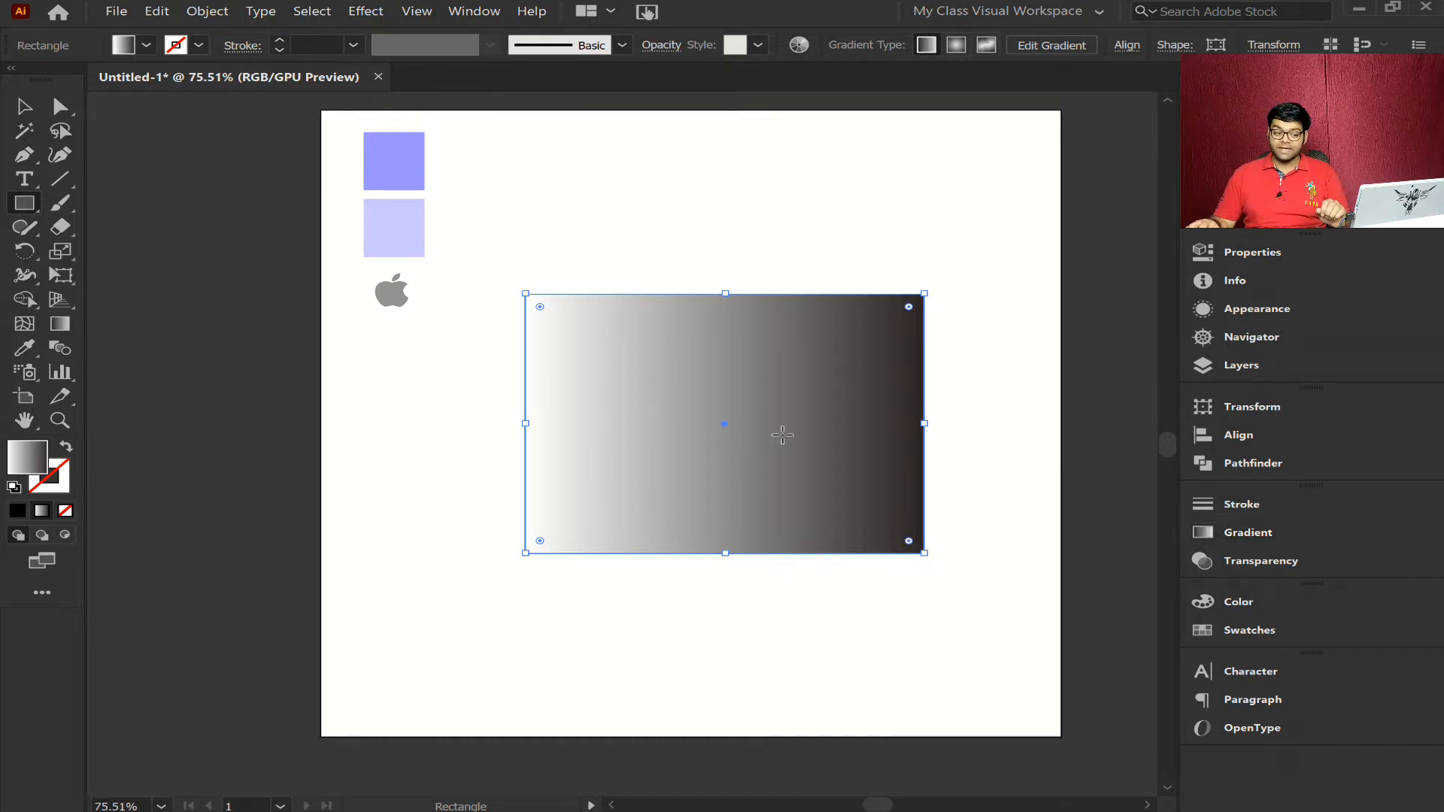
click(18, 513)
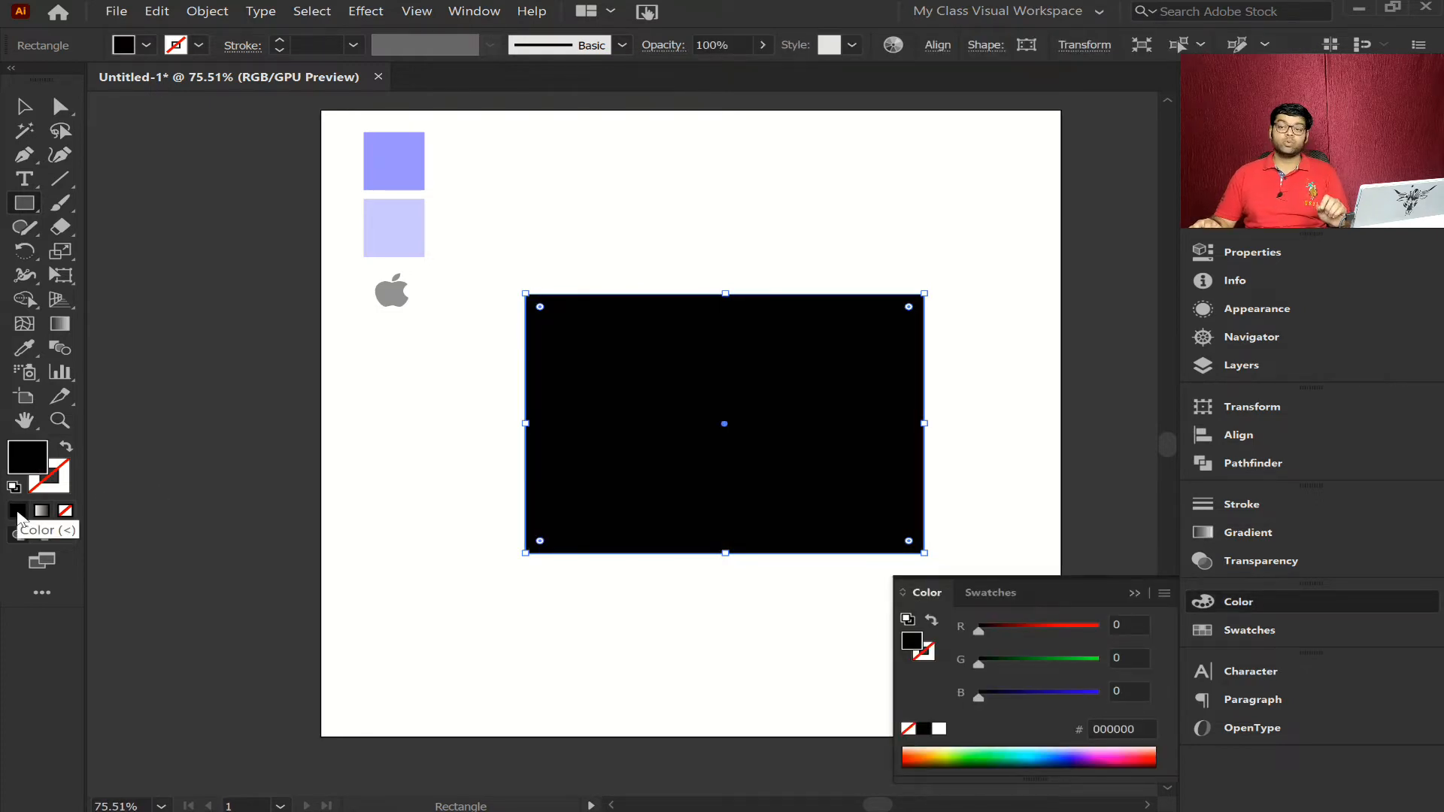
- Apply the default gradient to the rectangle with the Gradient tool, and restore its solid black fill
click(68, 331)
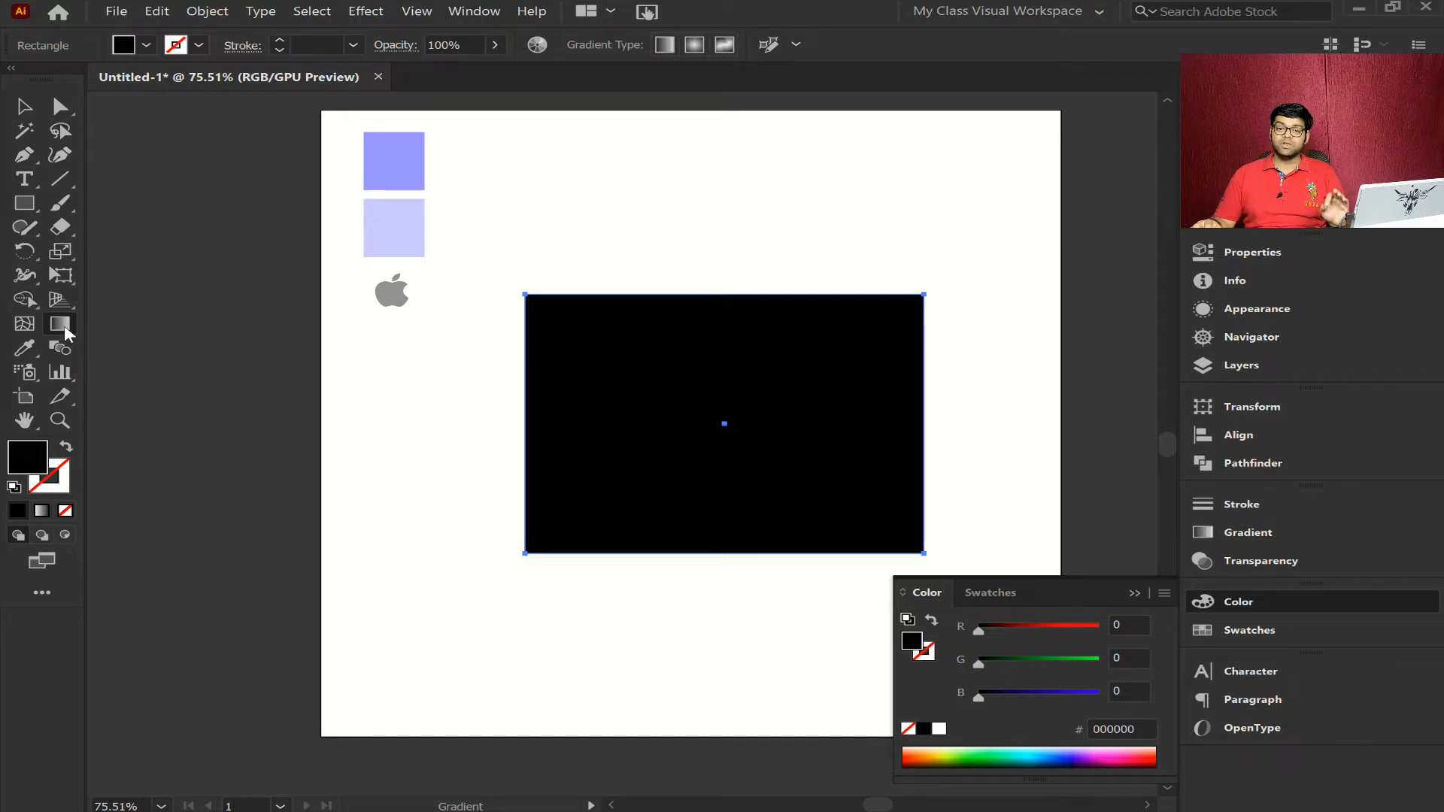
click(706, 393)
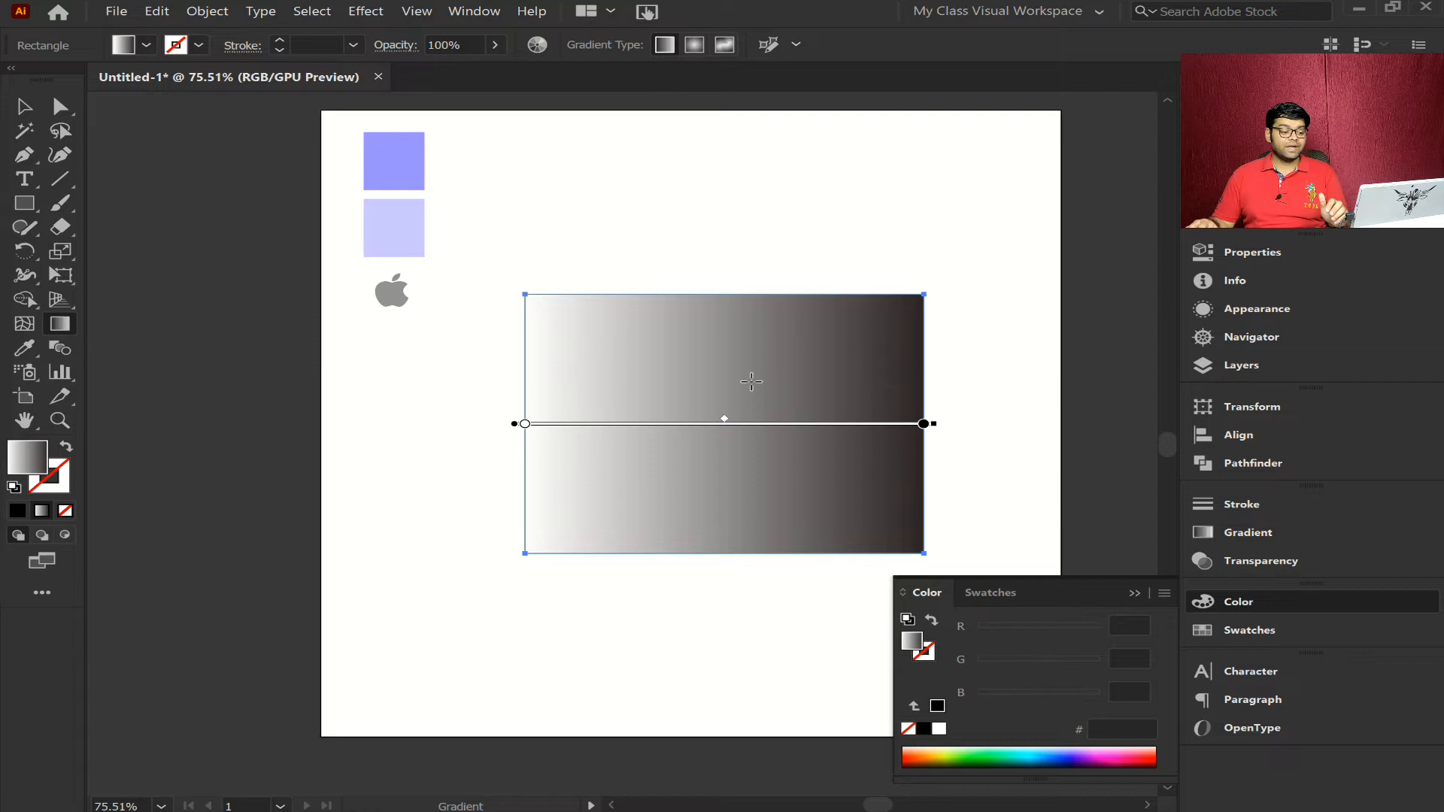
click(19, 511)
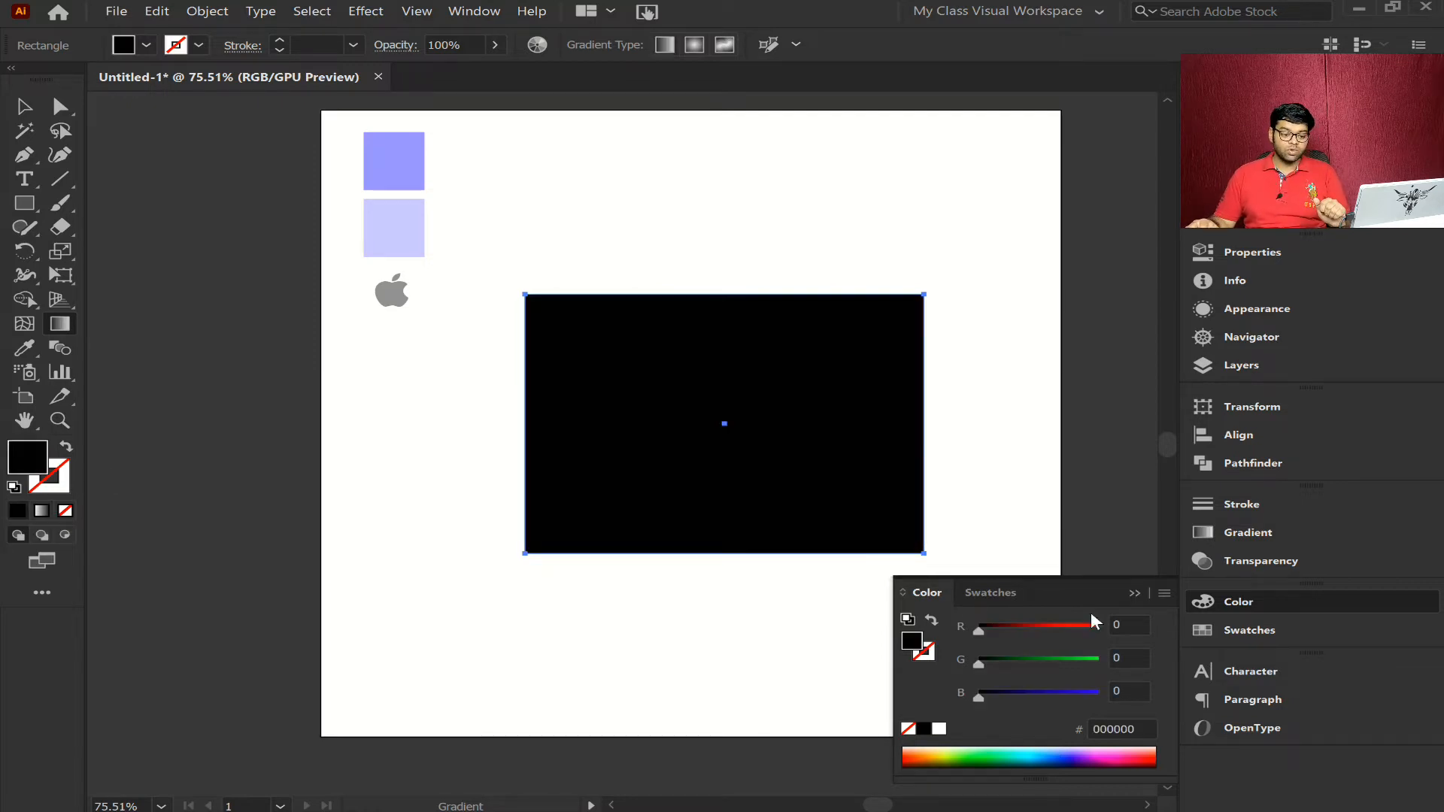
click(1289, 602)
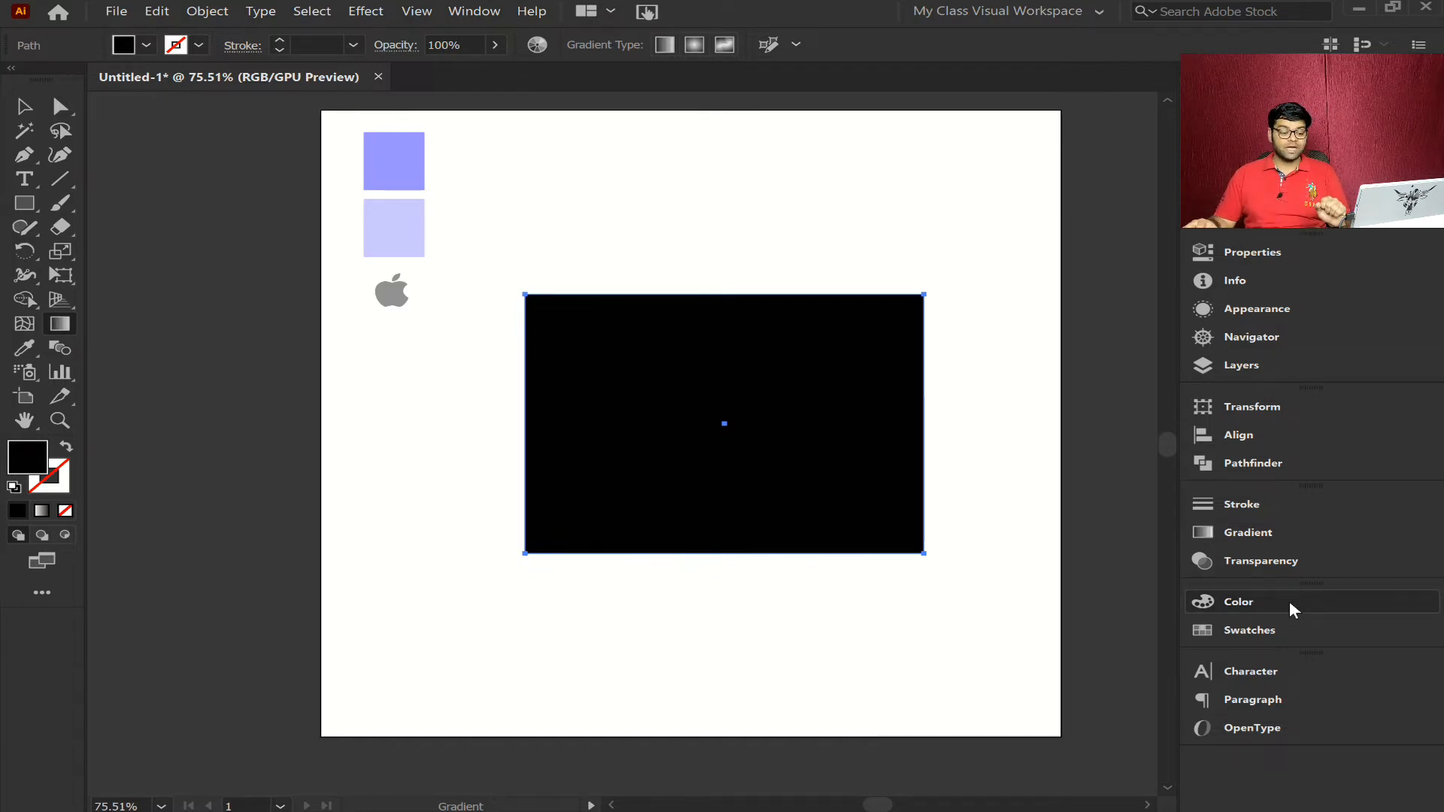
- Apply the linear white-to-black gradient to the rectangle from the gradient settings, and enlarge the gradient slider
click(1258, 531)
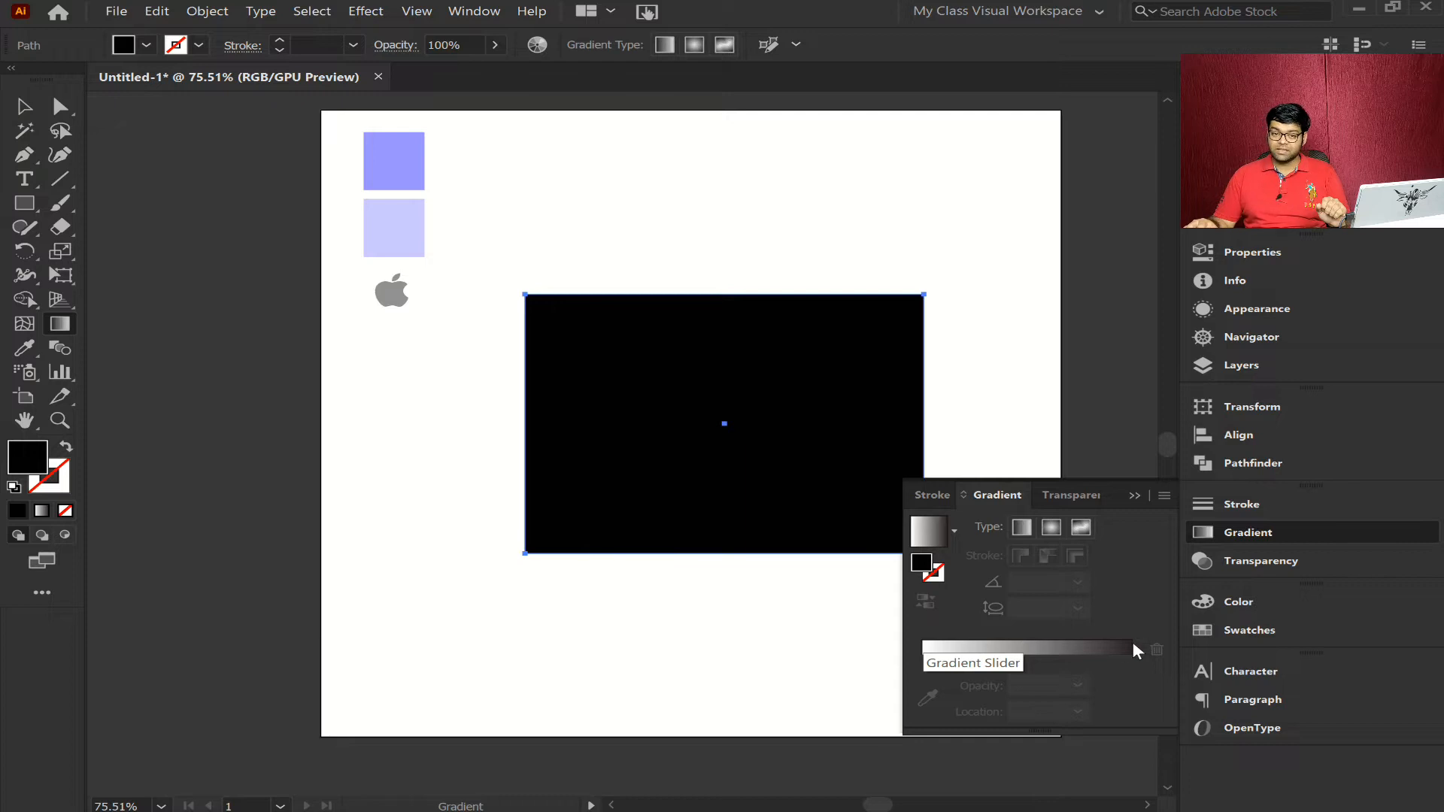
click(1024, 651)
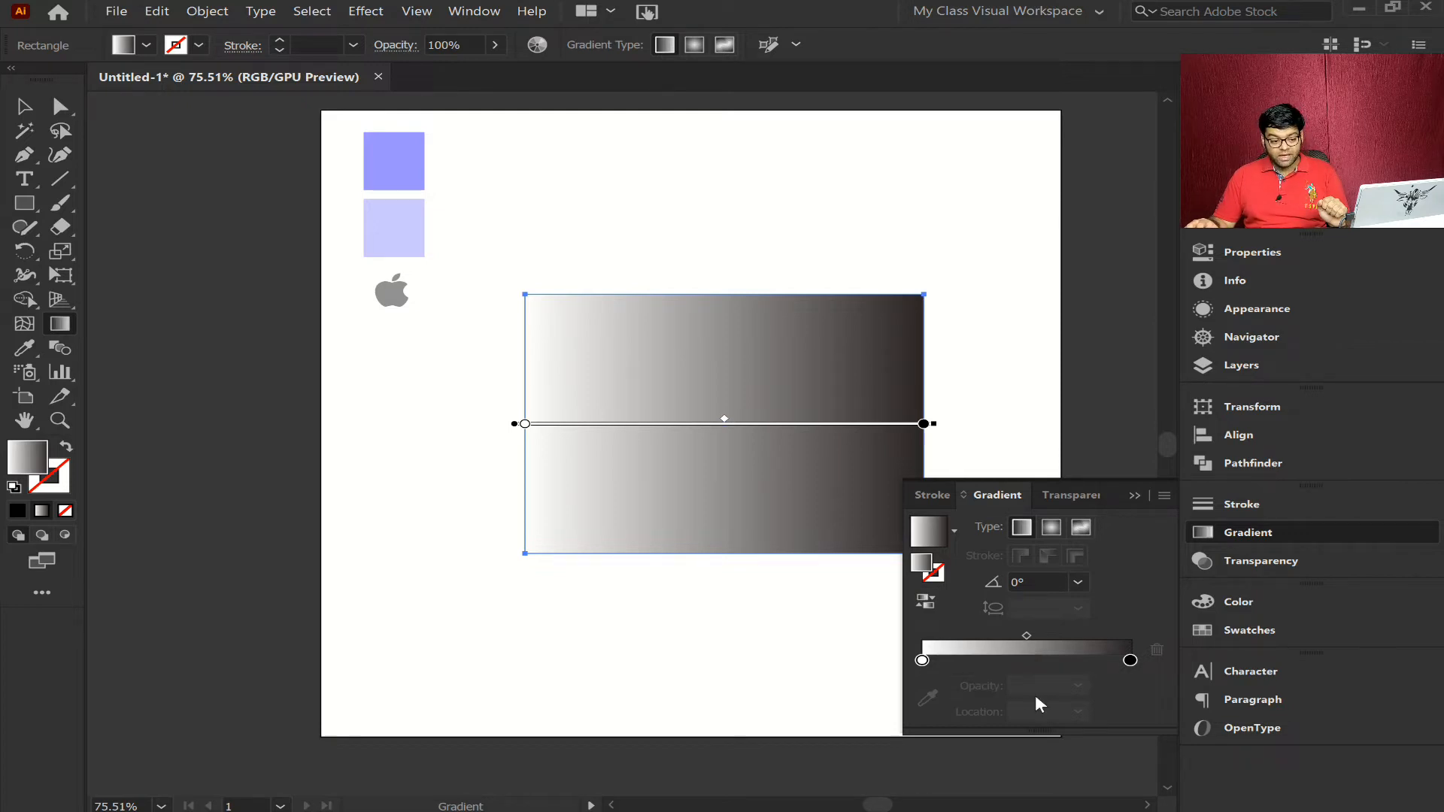
drag(1051, 728, 1041, 796)
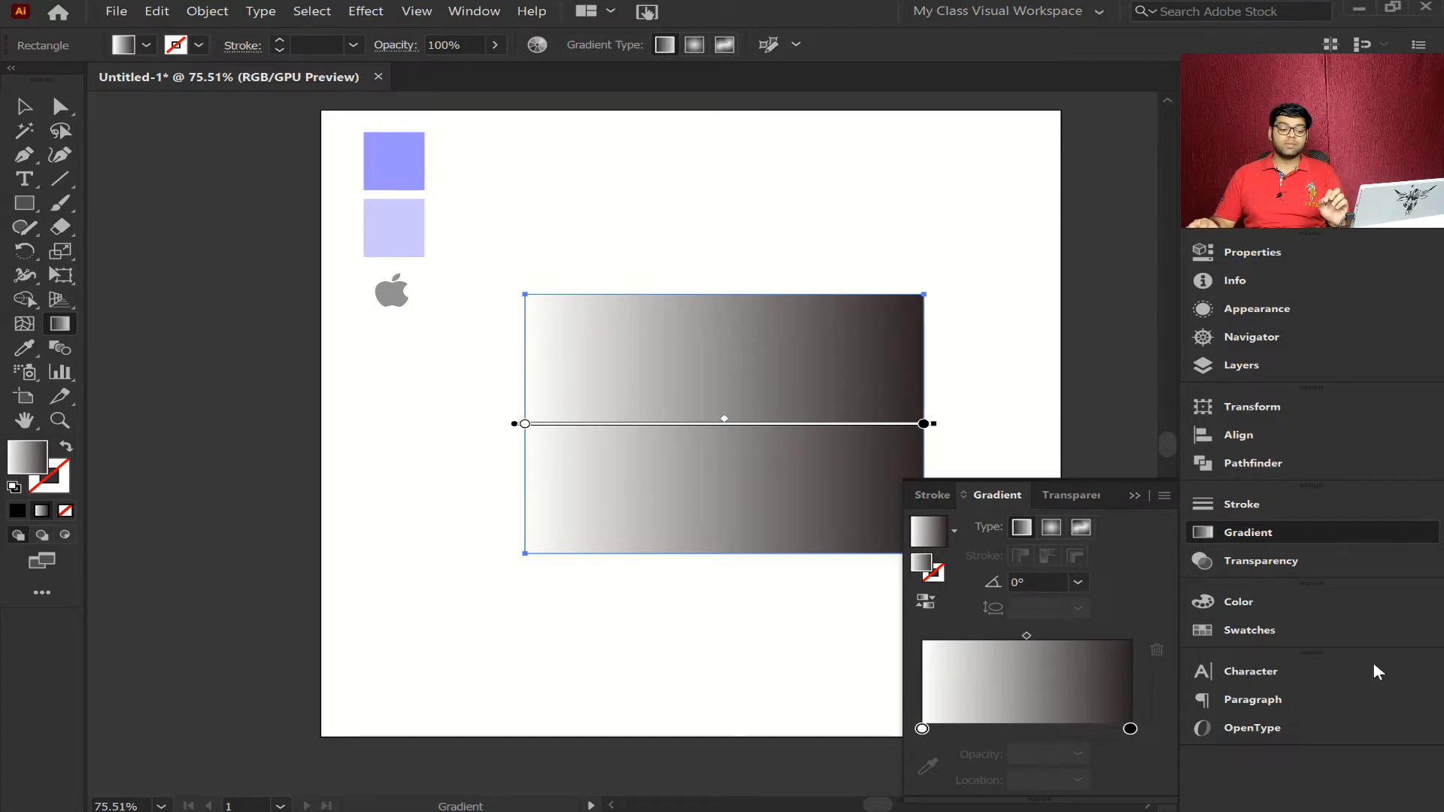
click(1277, 530)
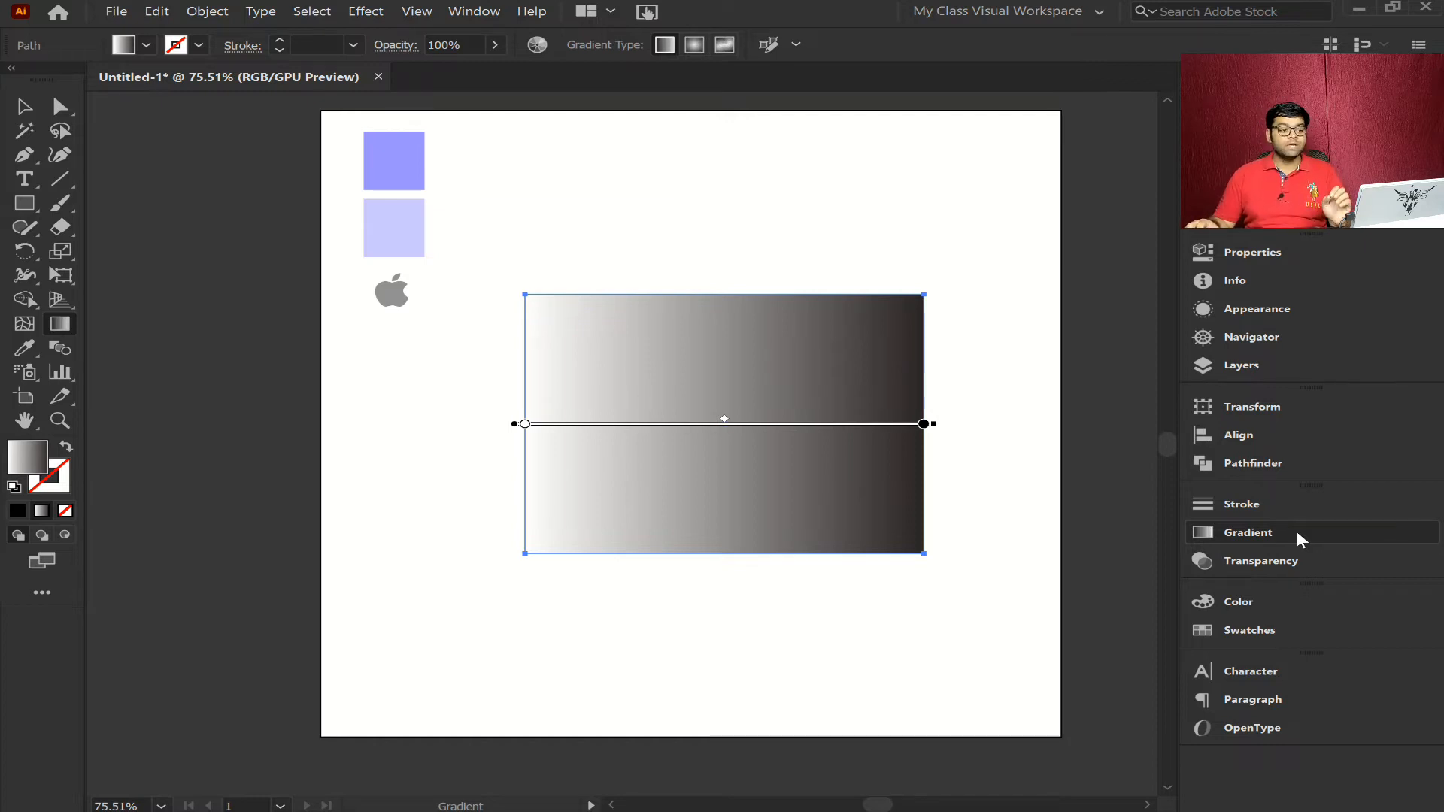
- Reopen the gradient settings and close them again
click(473, 12)
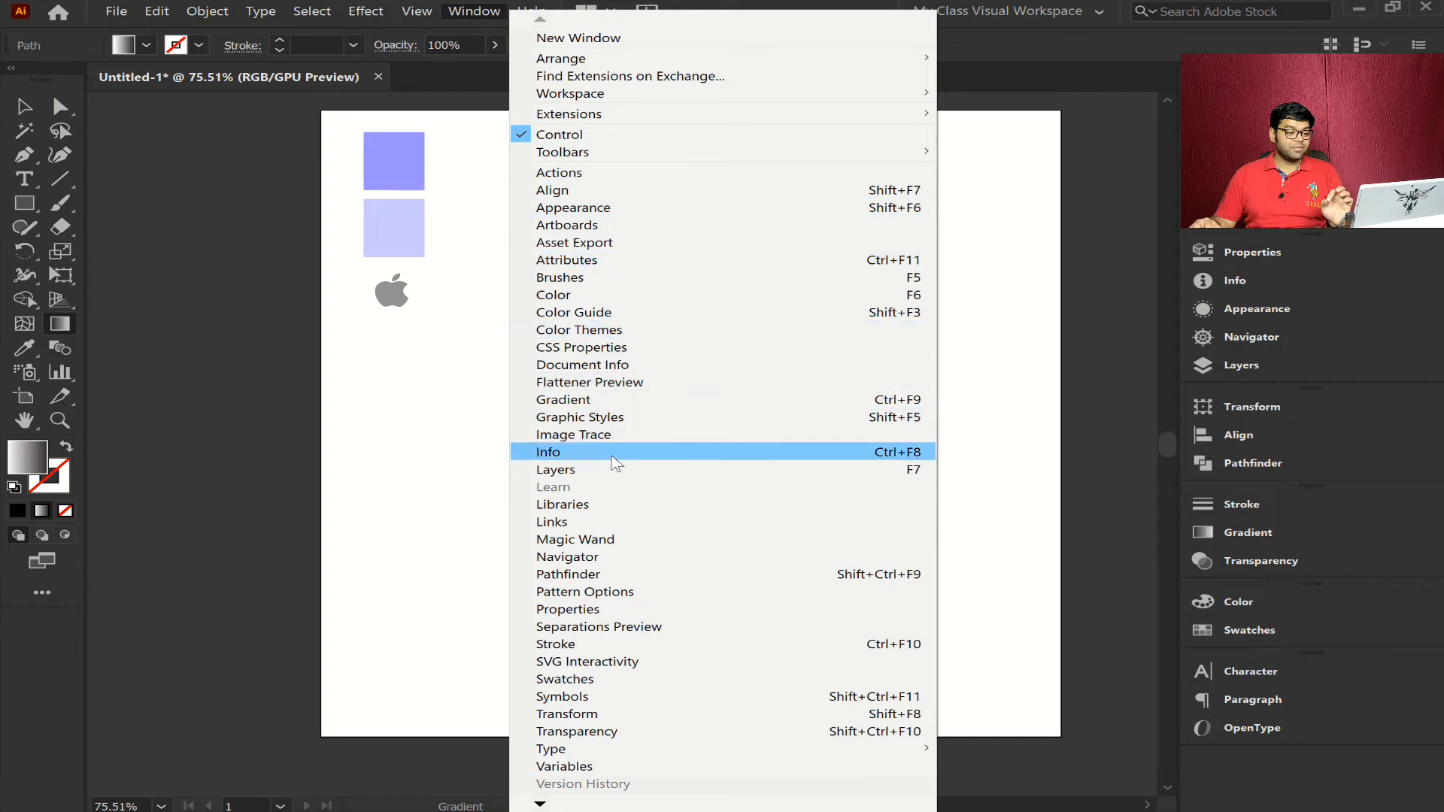
click(611, 403)
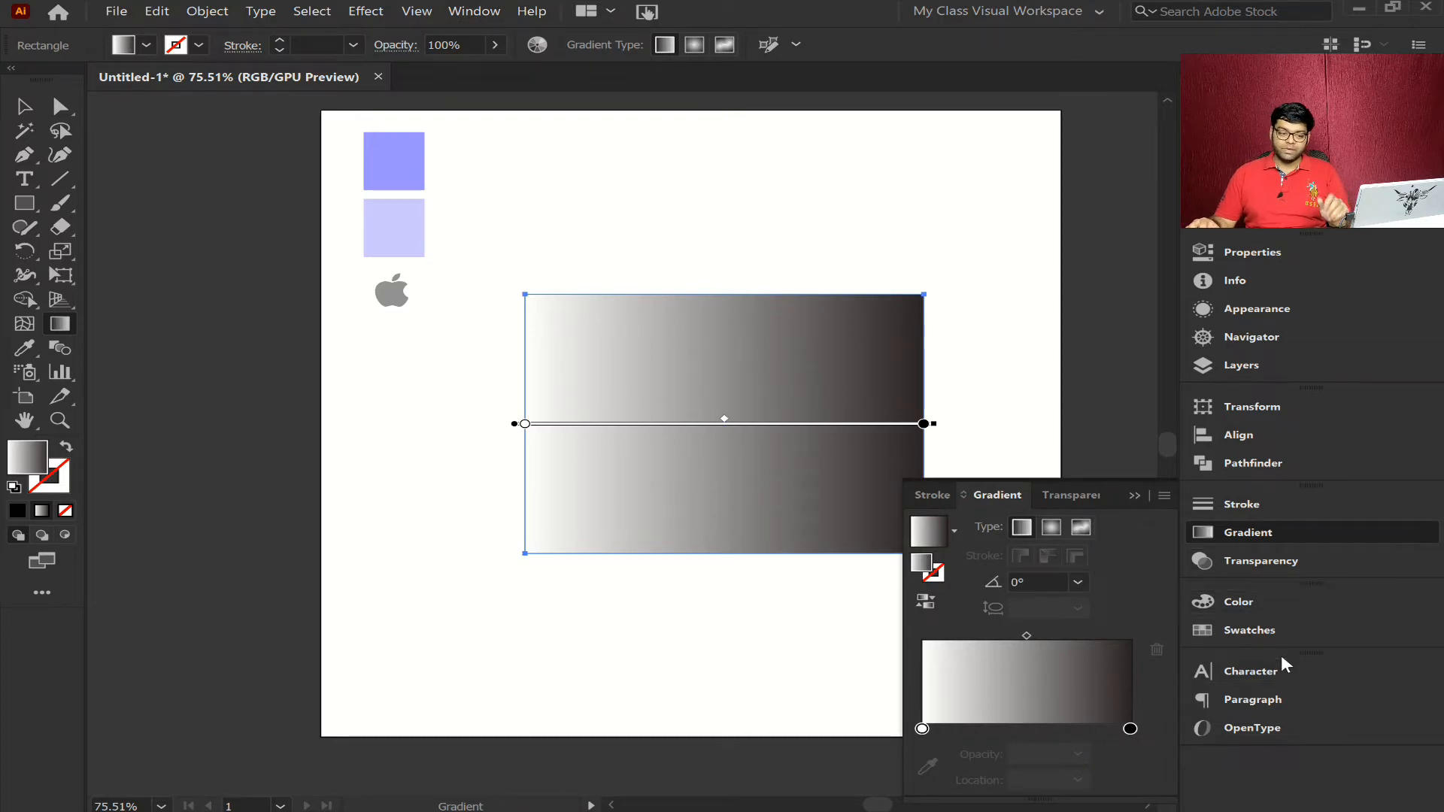
click(1277, 534)
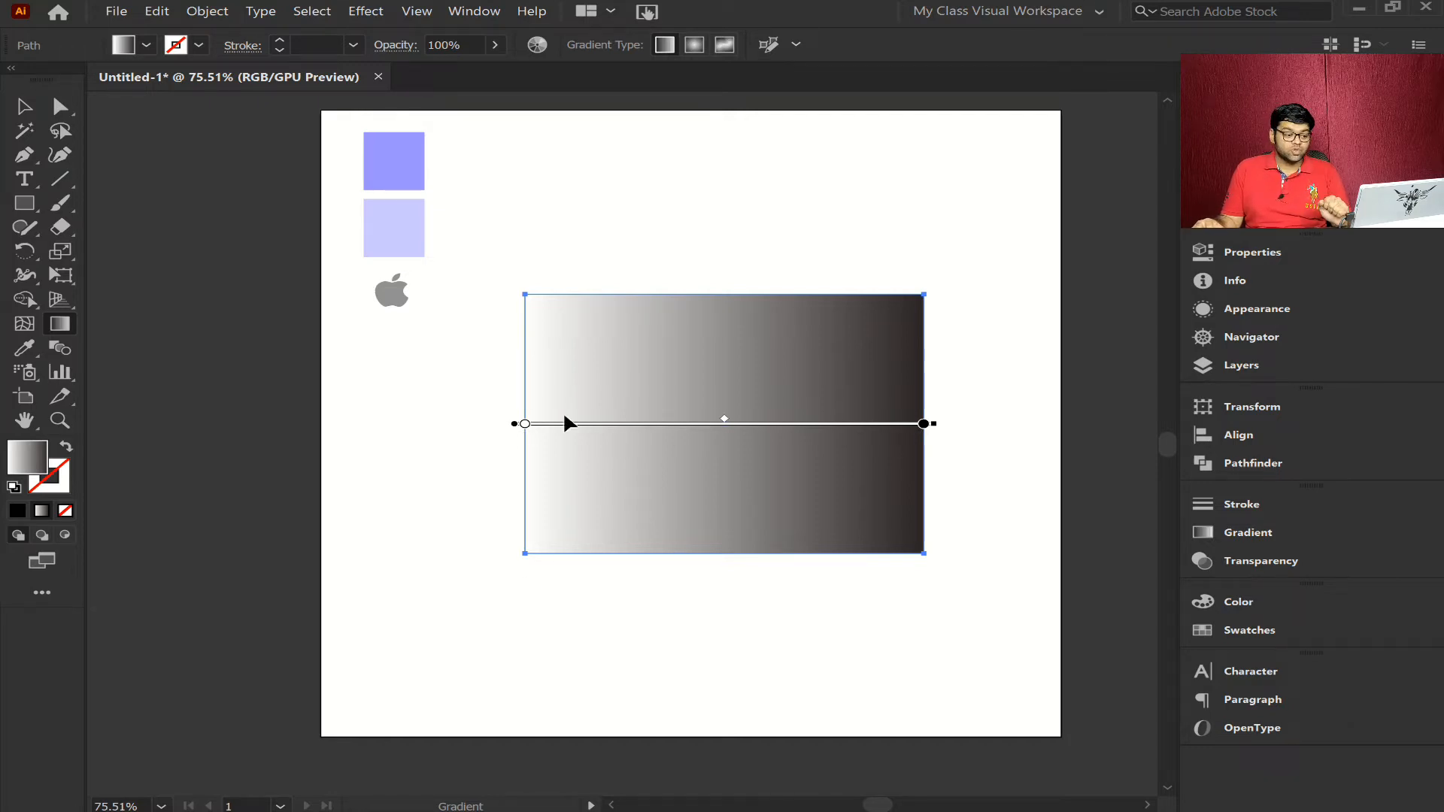
- Set the white color stop at the start of the rectangle's gradient to the yellow-orange swatch
key(ctrl+1)
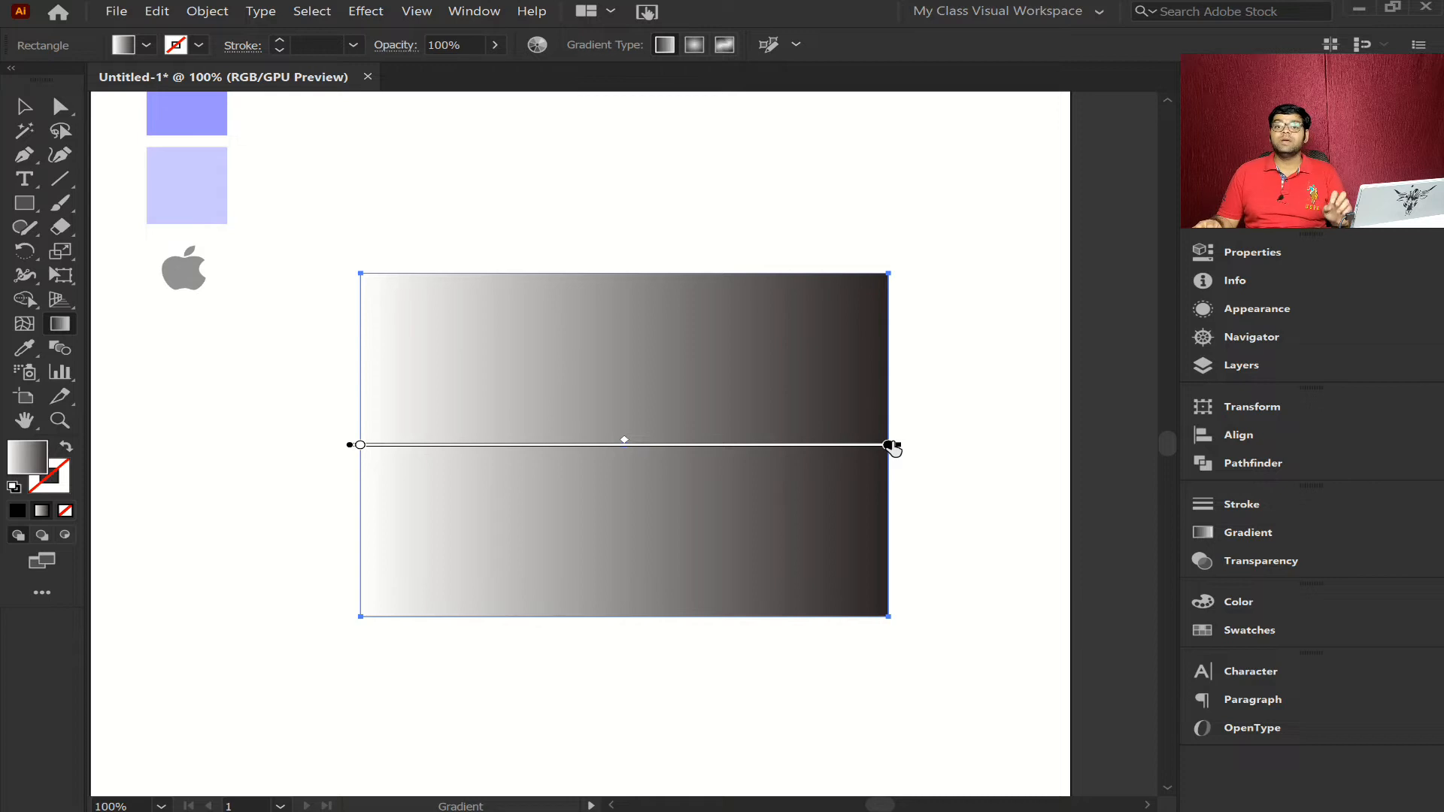
click(360, 446)
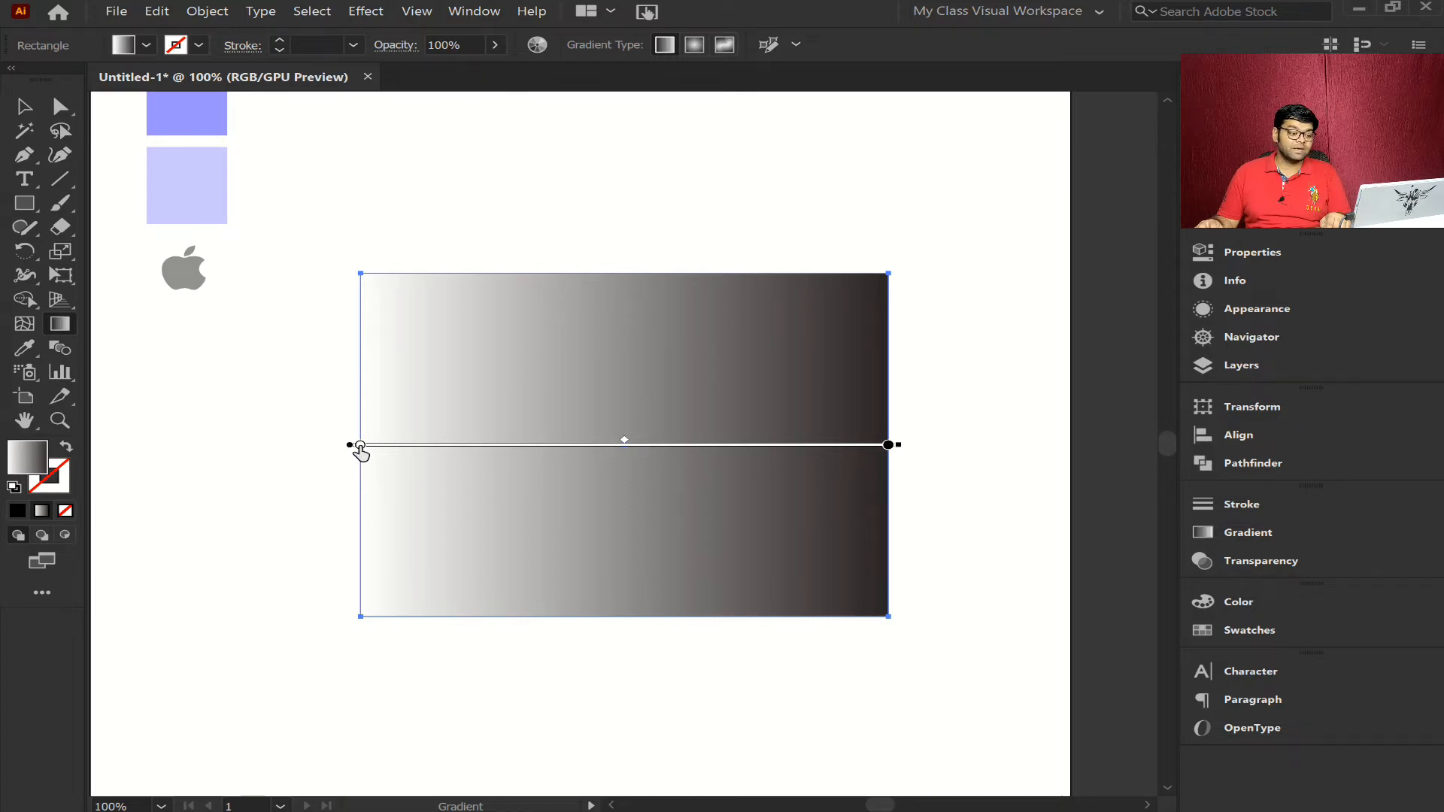
double_click(361, 445)
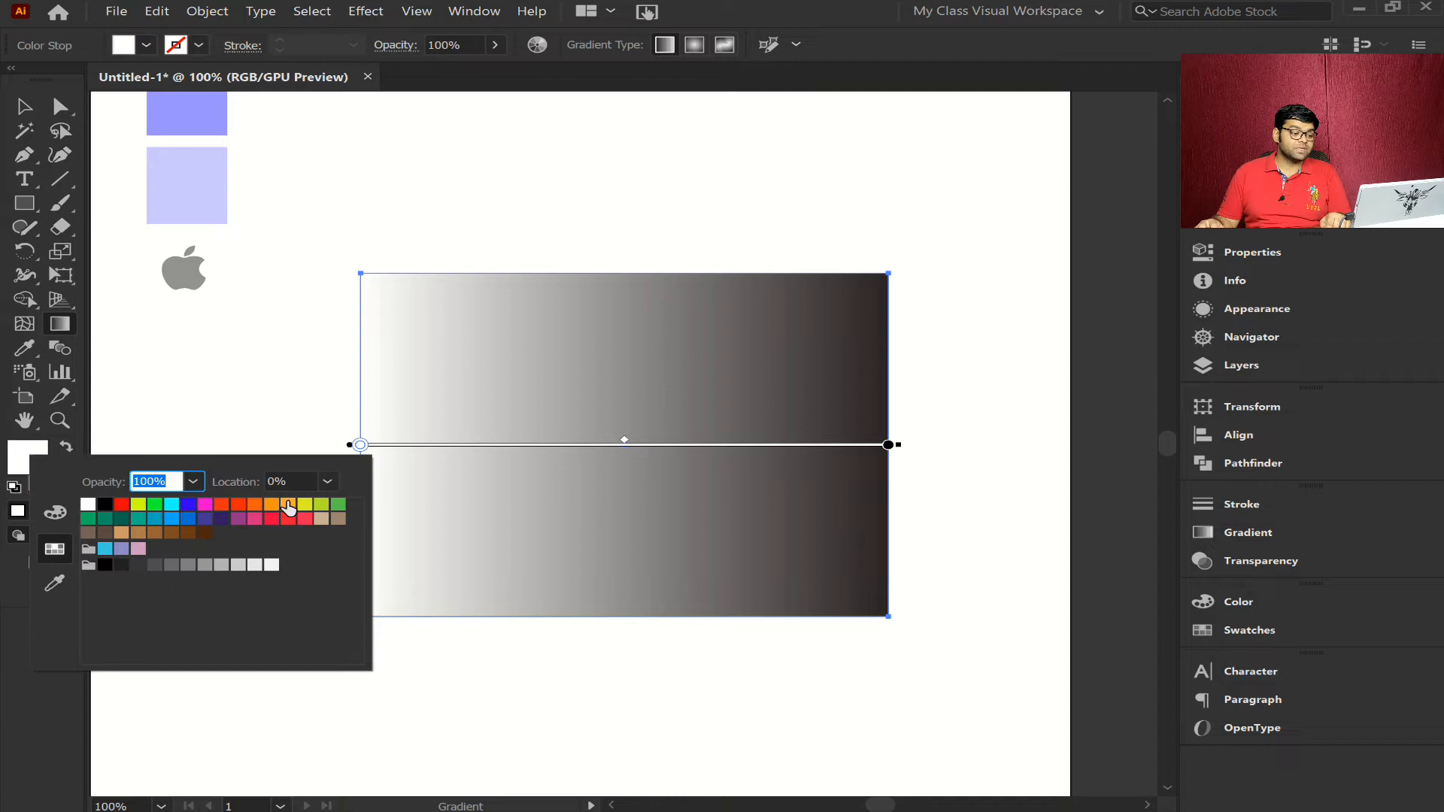
click(288, 507)
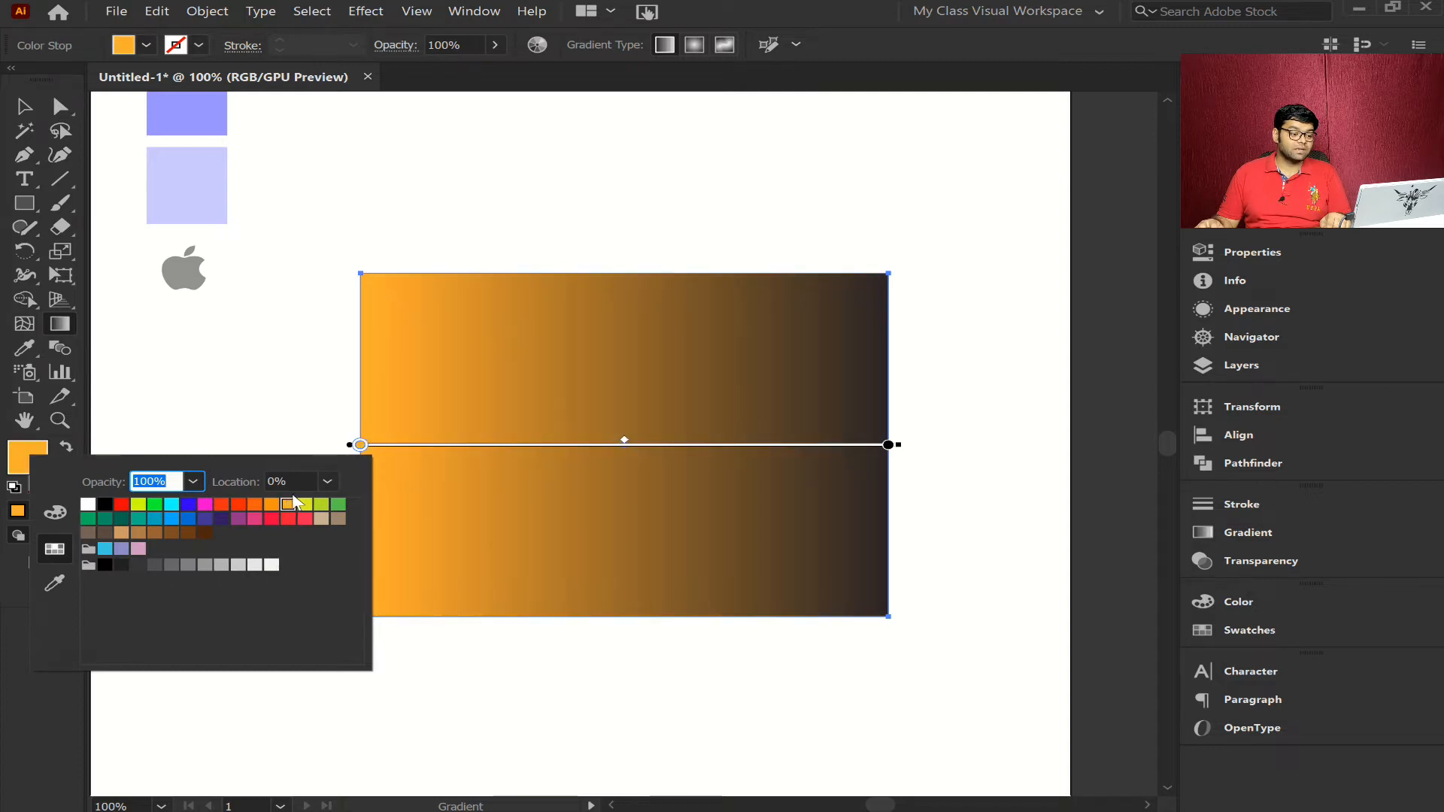
click(306, 420)
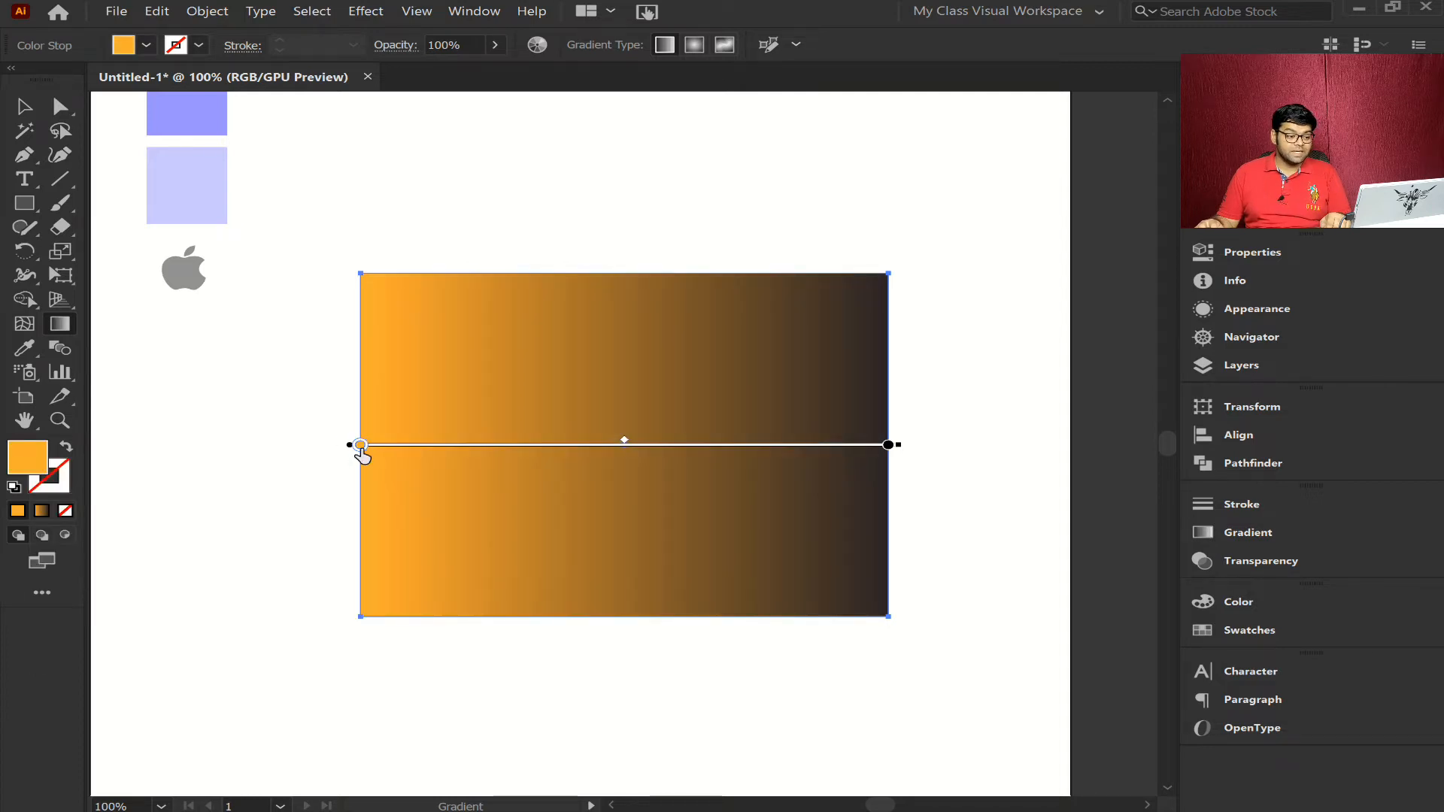
- Set the black color stop at the end of the rectangle's gradient to the magenta swatch
click(890, 445)
double_click(890, 446)
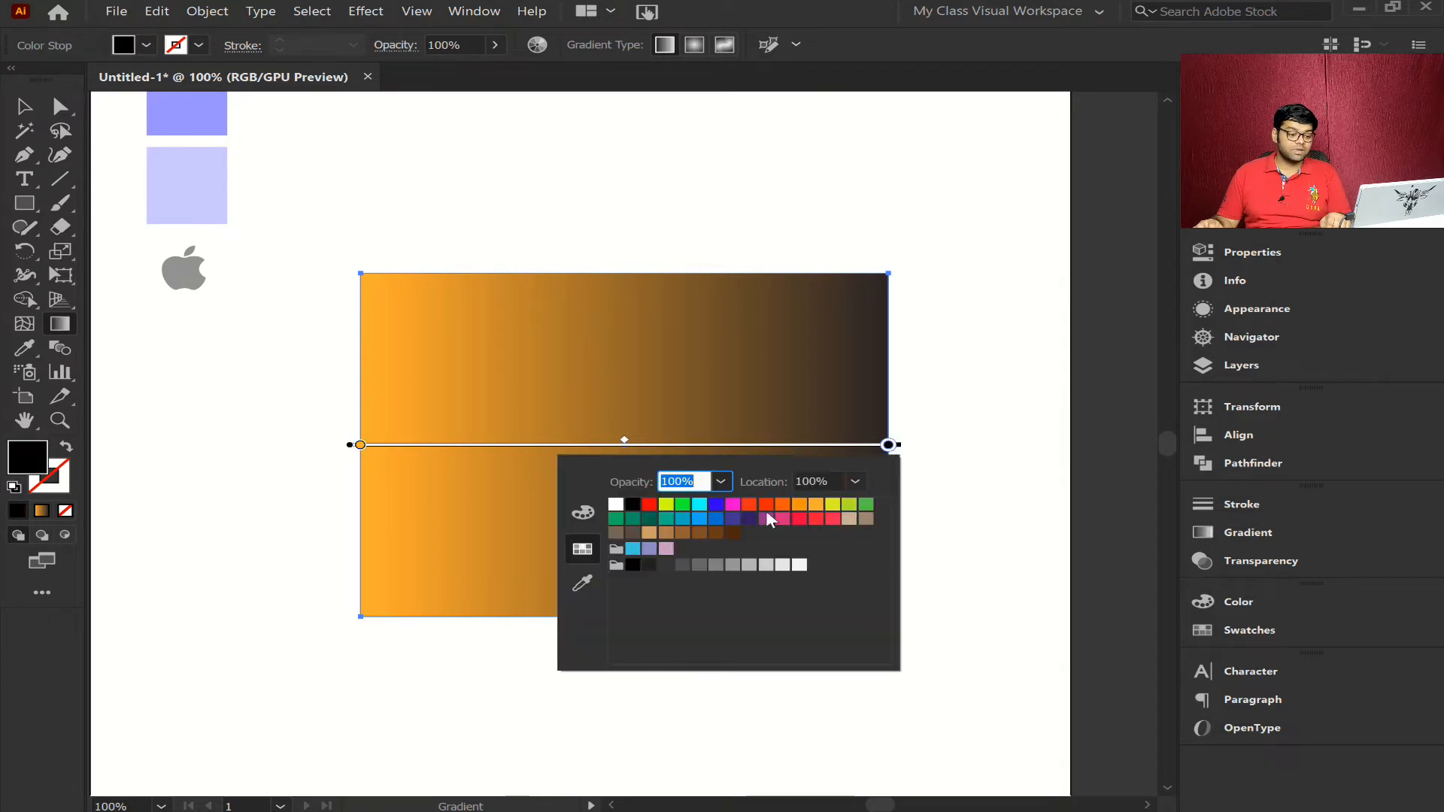
click(734, 505)
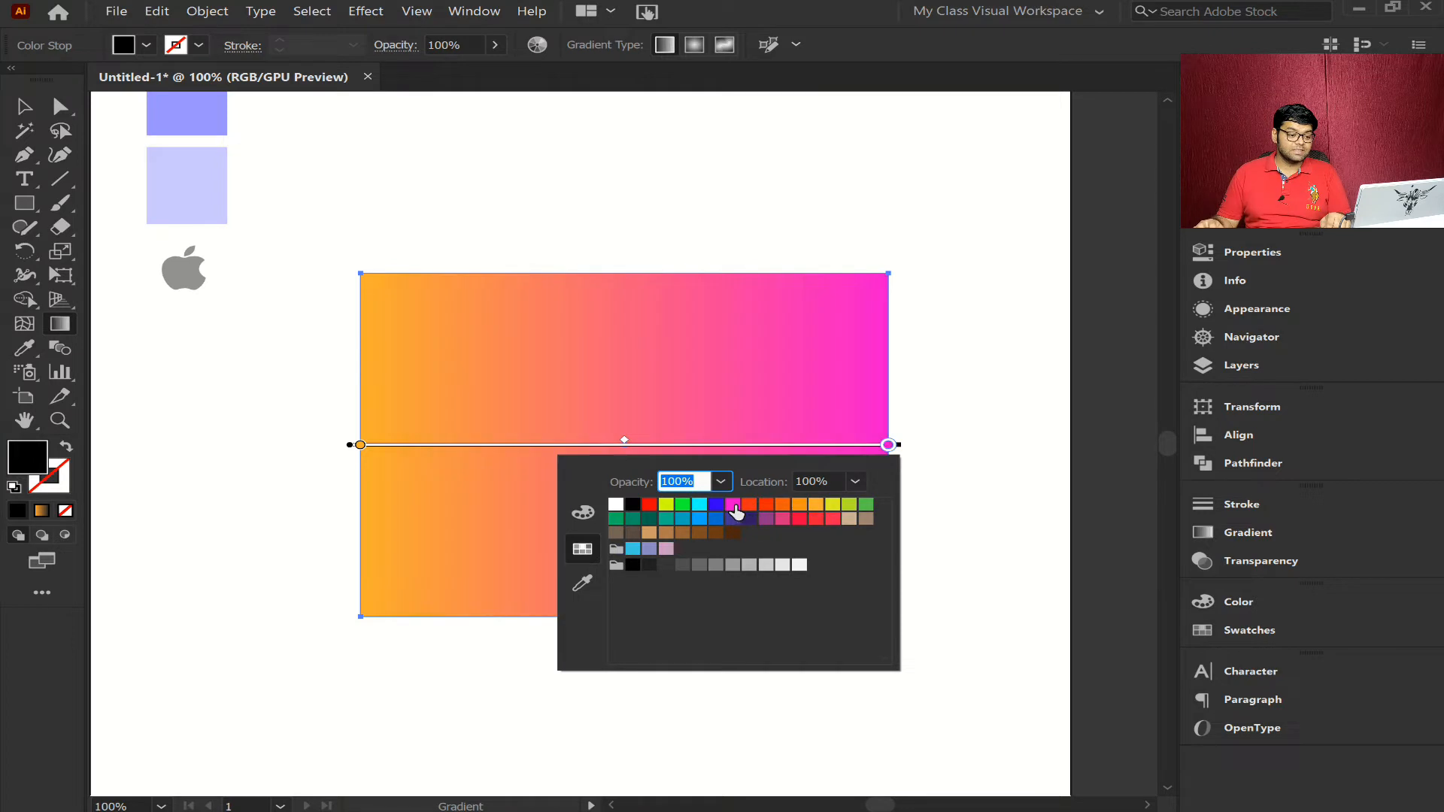
click(891, 449)
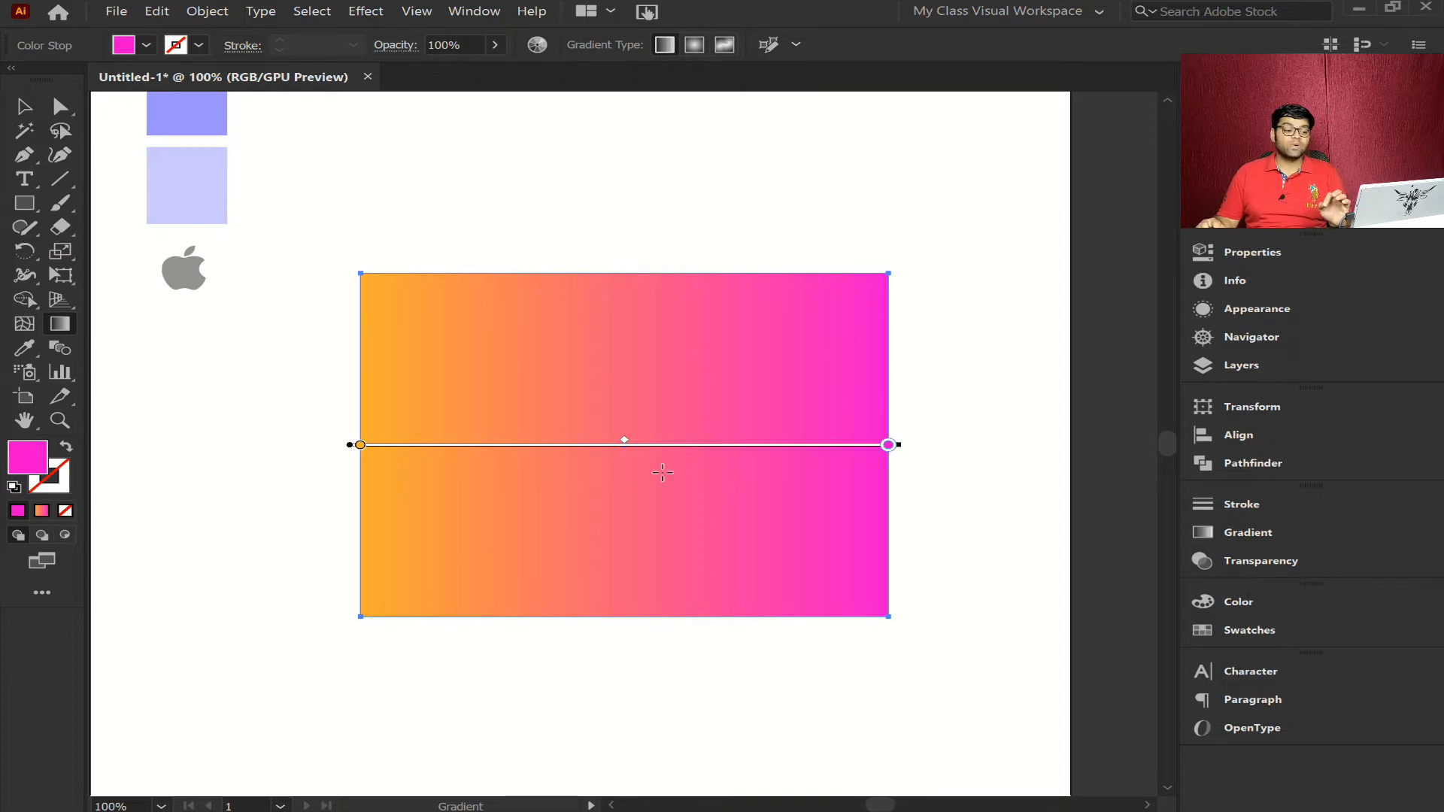
- Shift the gradient midpoint toward the magenta stop and toward the orange stop, and return it to the center
drag(627, 446, 744, 445)
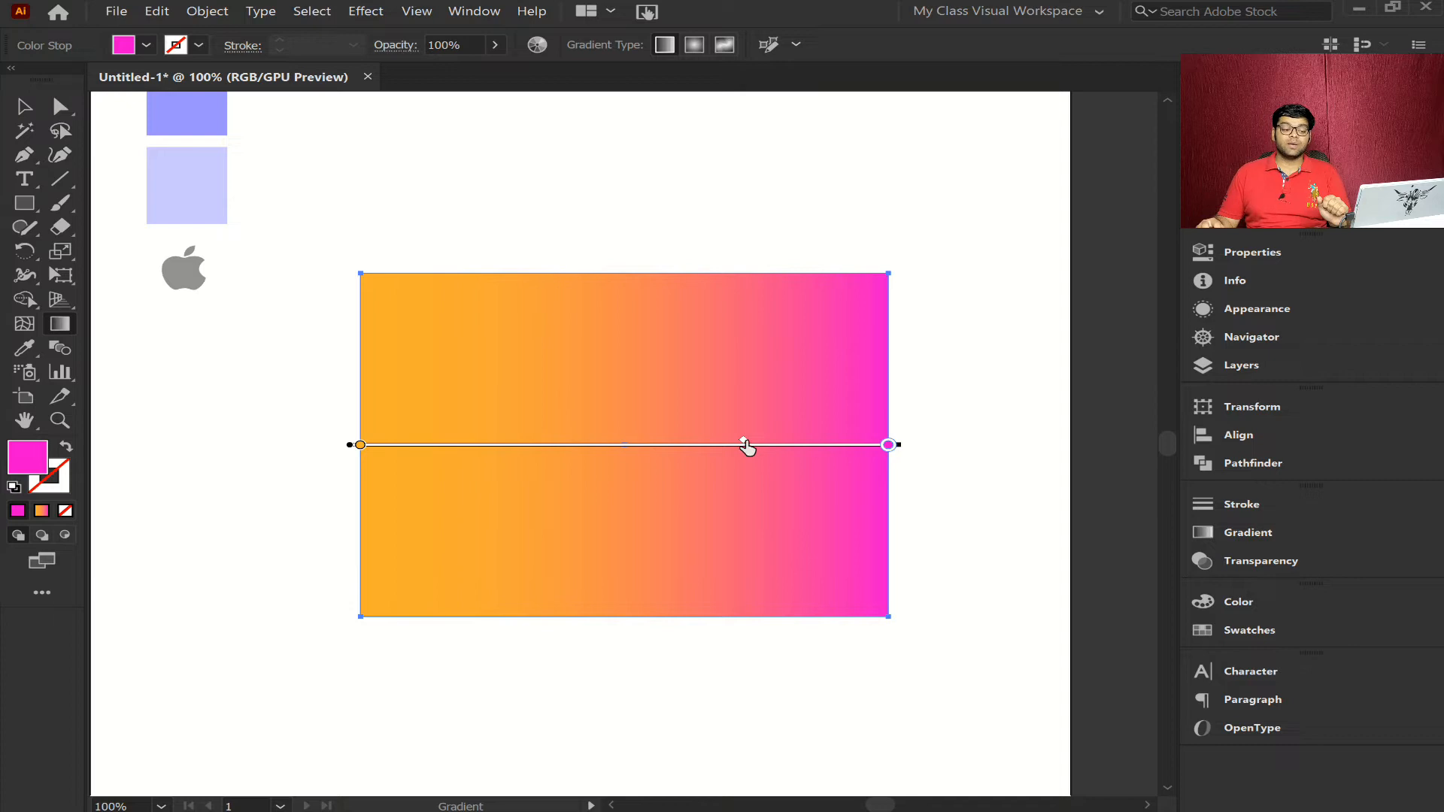
drag(745, 445, 528, 445)
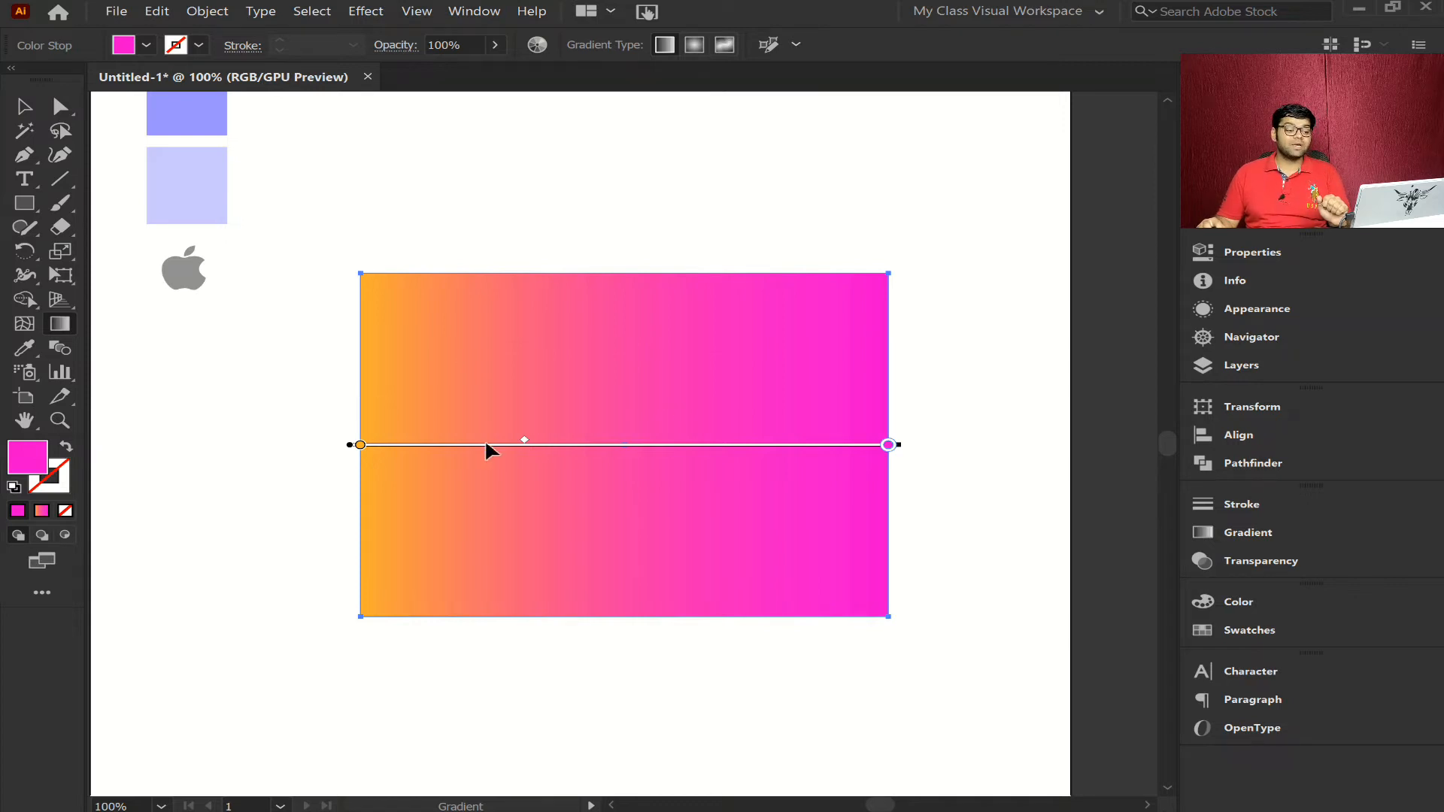
drag(524, 443, 625, 442)
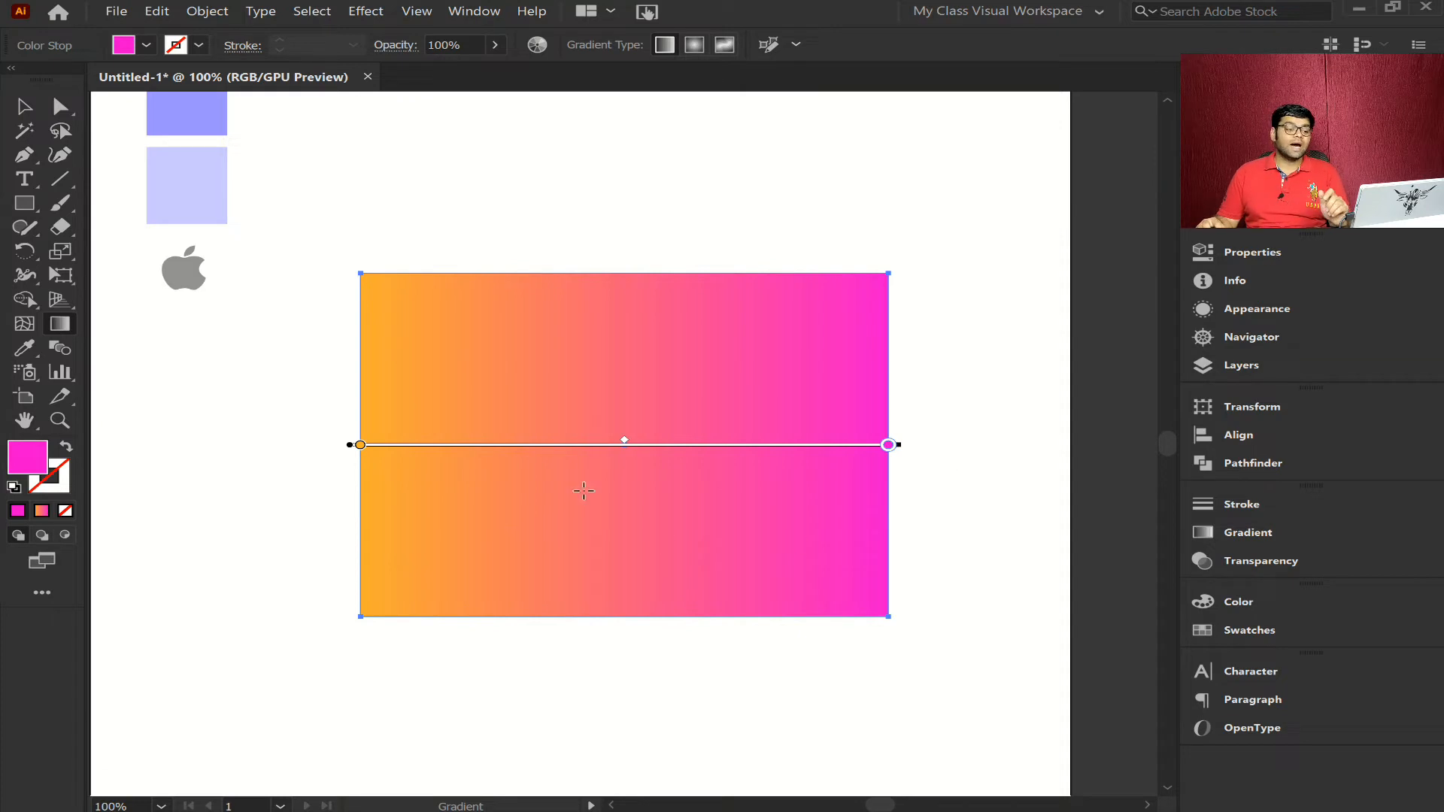
- Add a color stop at about 15% of the gradient and color it cyan
click(441, 445)
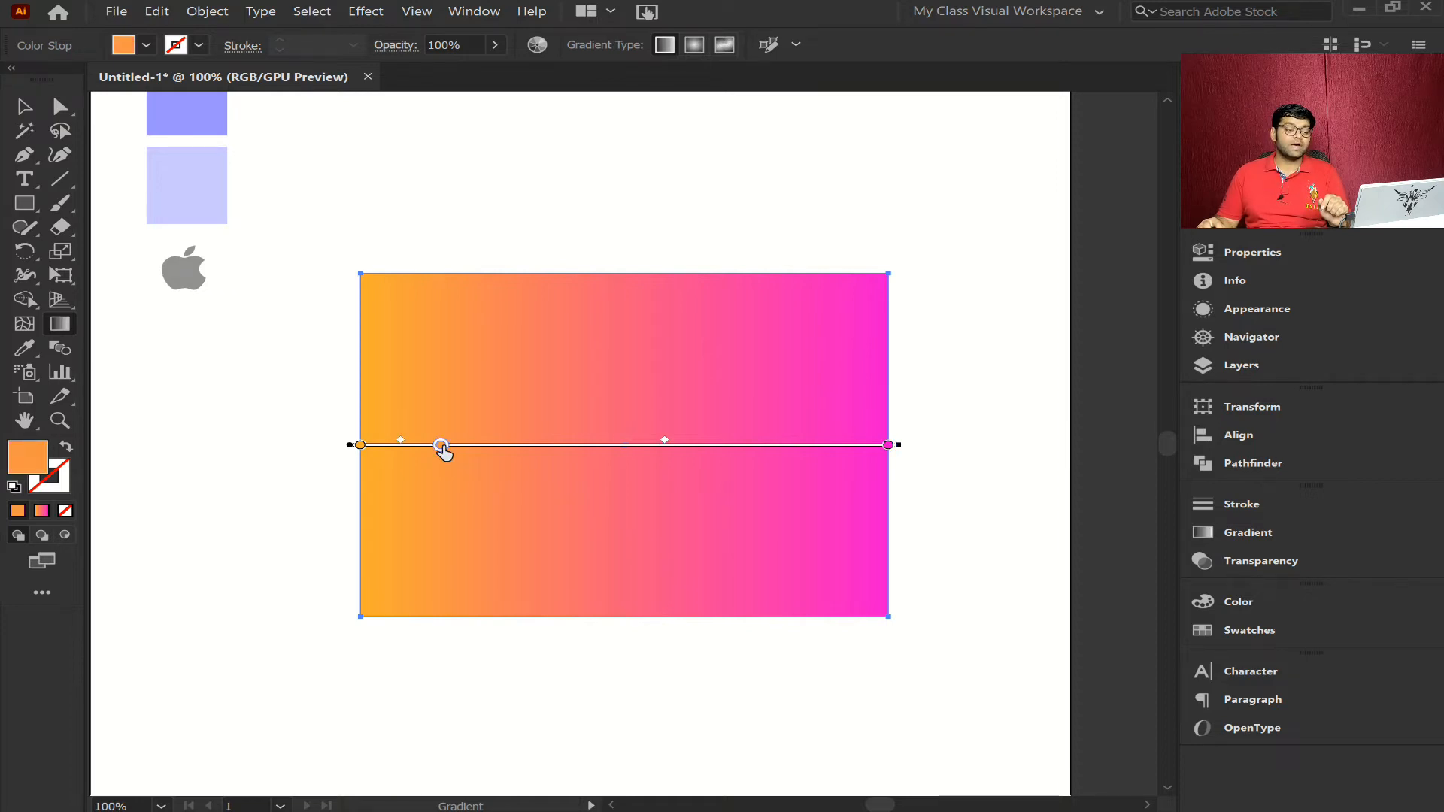
double_click(441, 446)
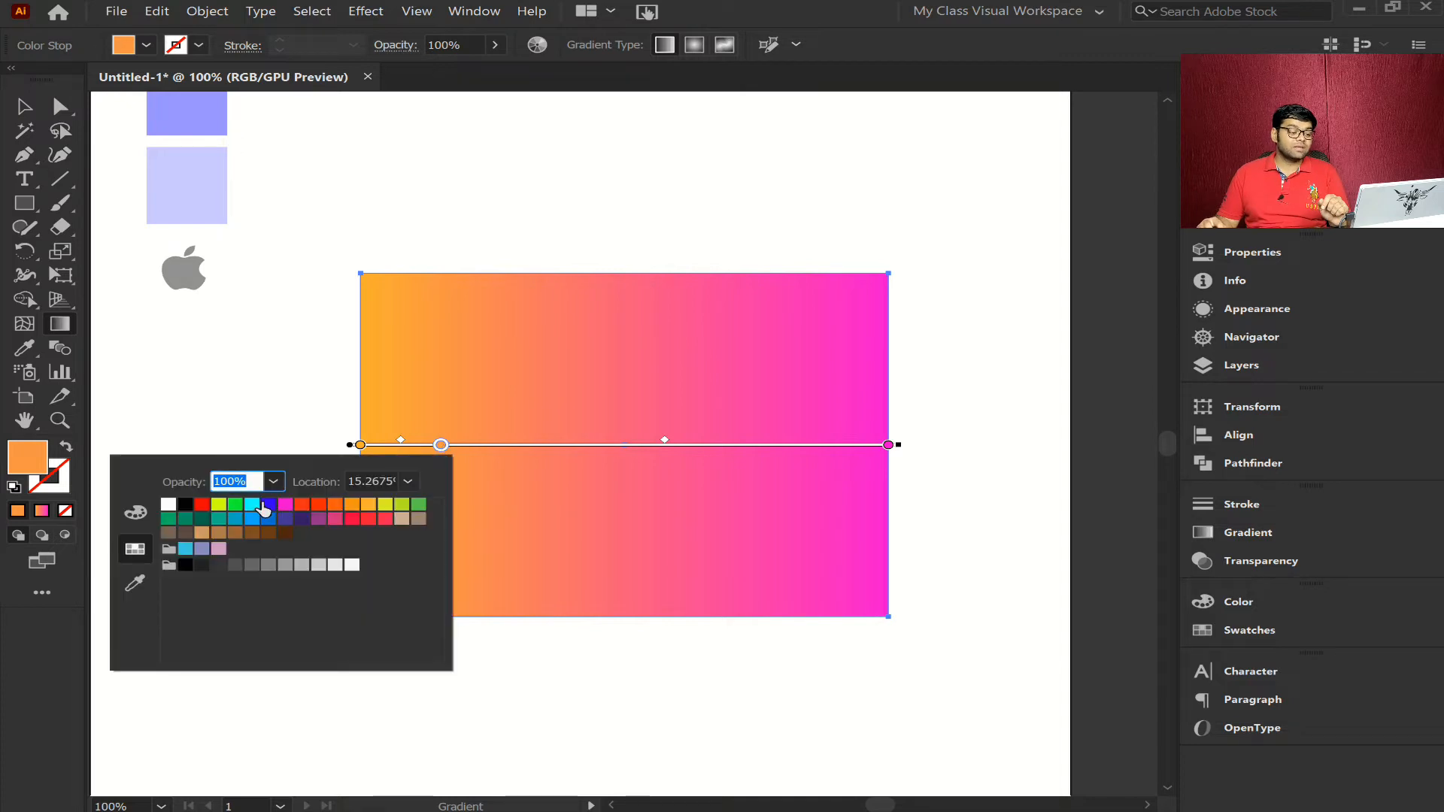
click(253, 506)
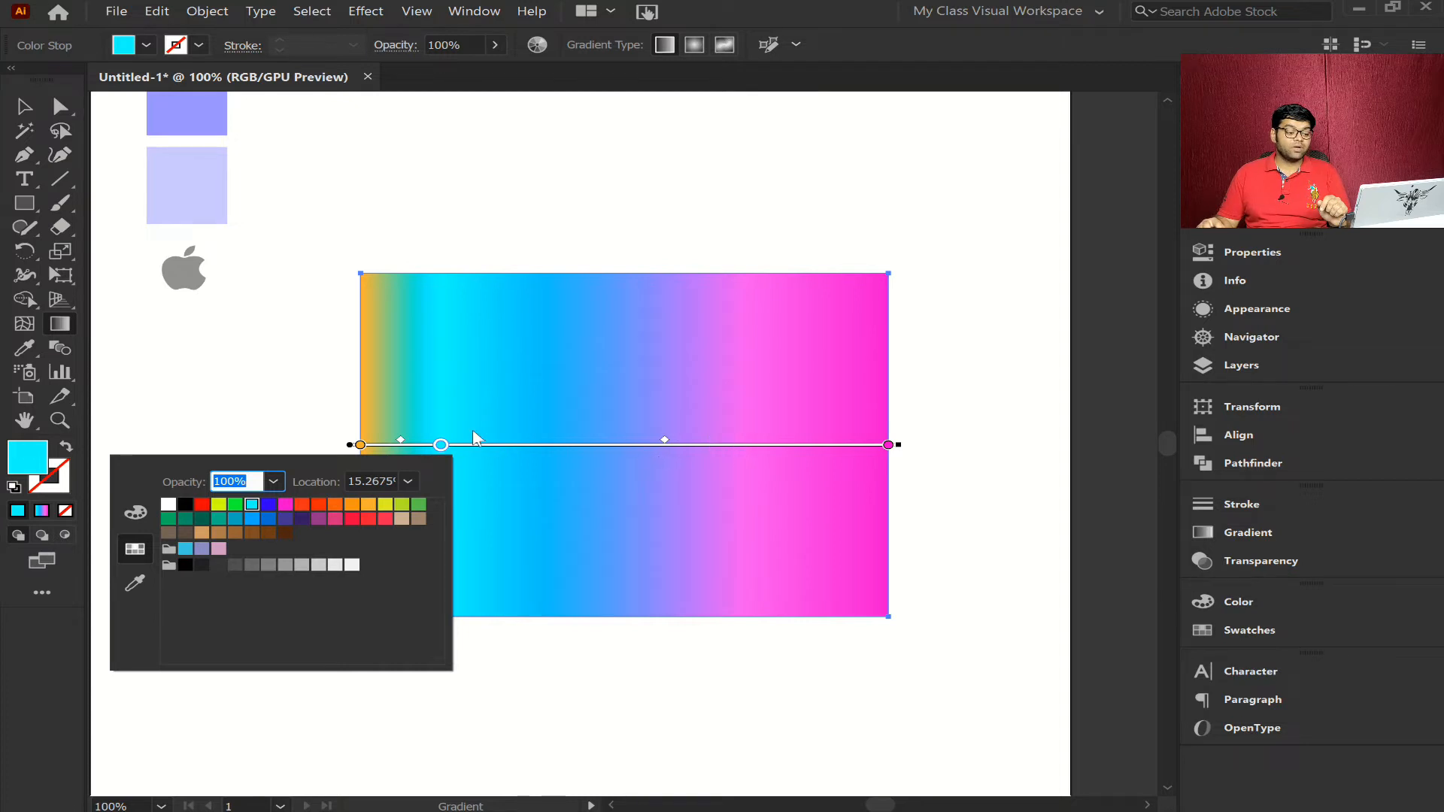
- Add a green color stop at about 71% of the gradient, and shift the cyan stop closer to it
click(734, 446)
double_click(734, 445)
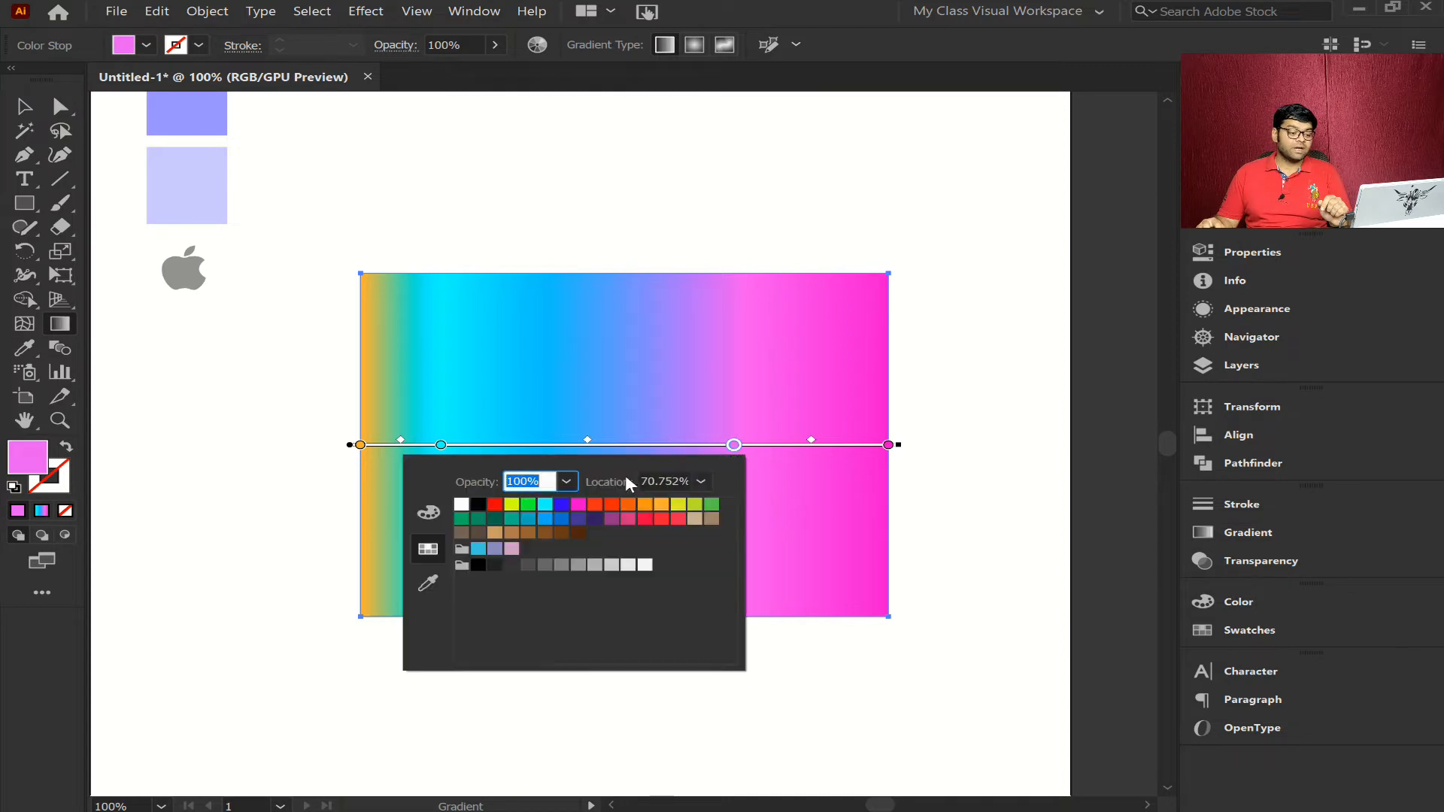
click(530, 505)
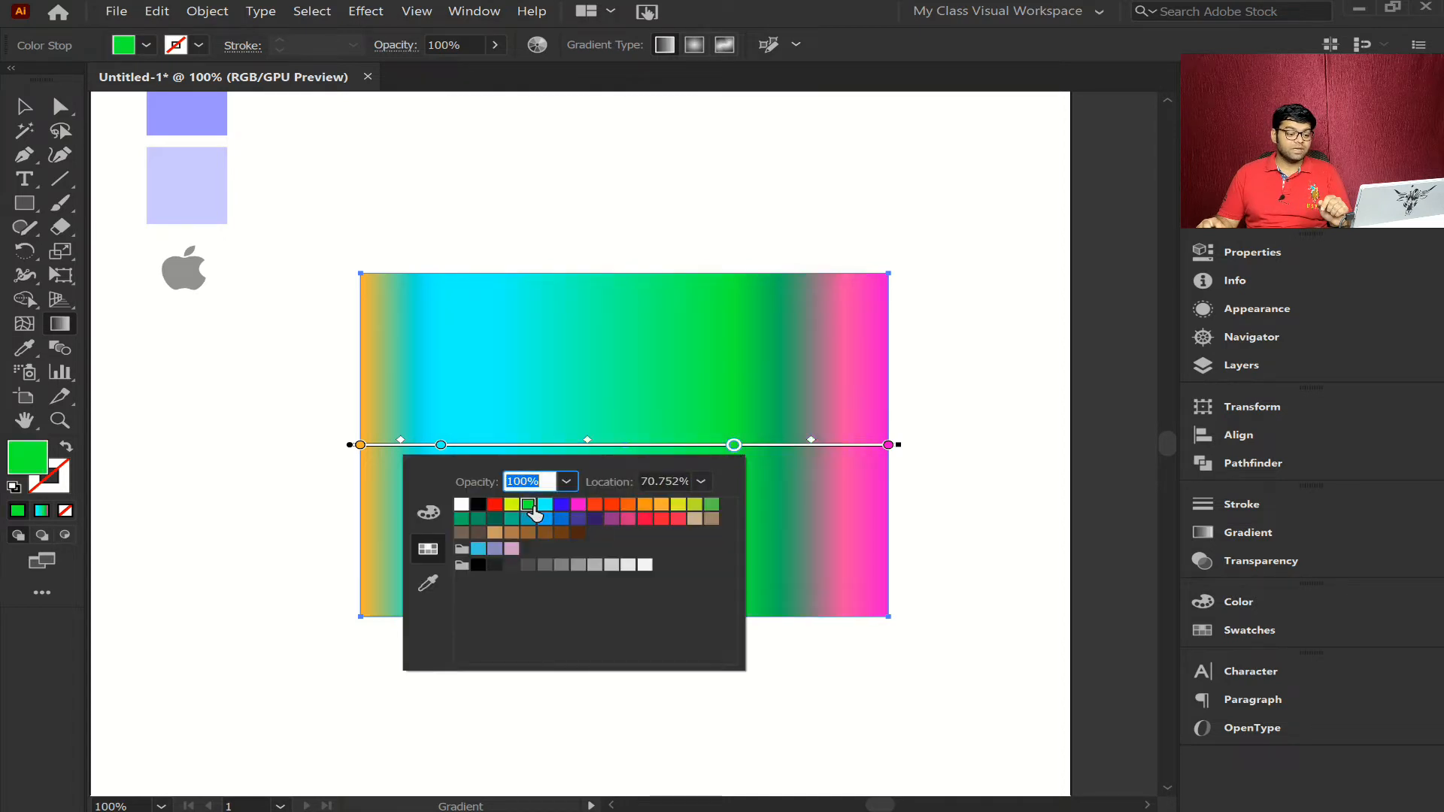
click(735, 445)
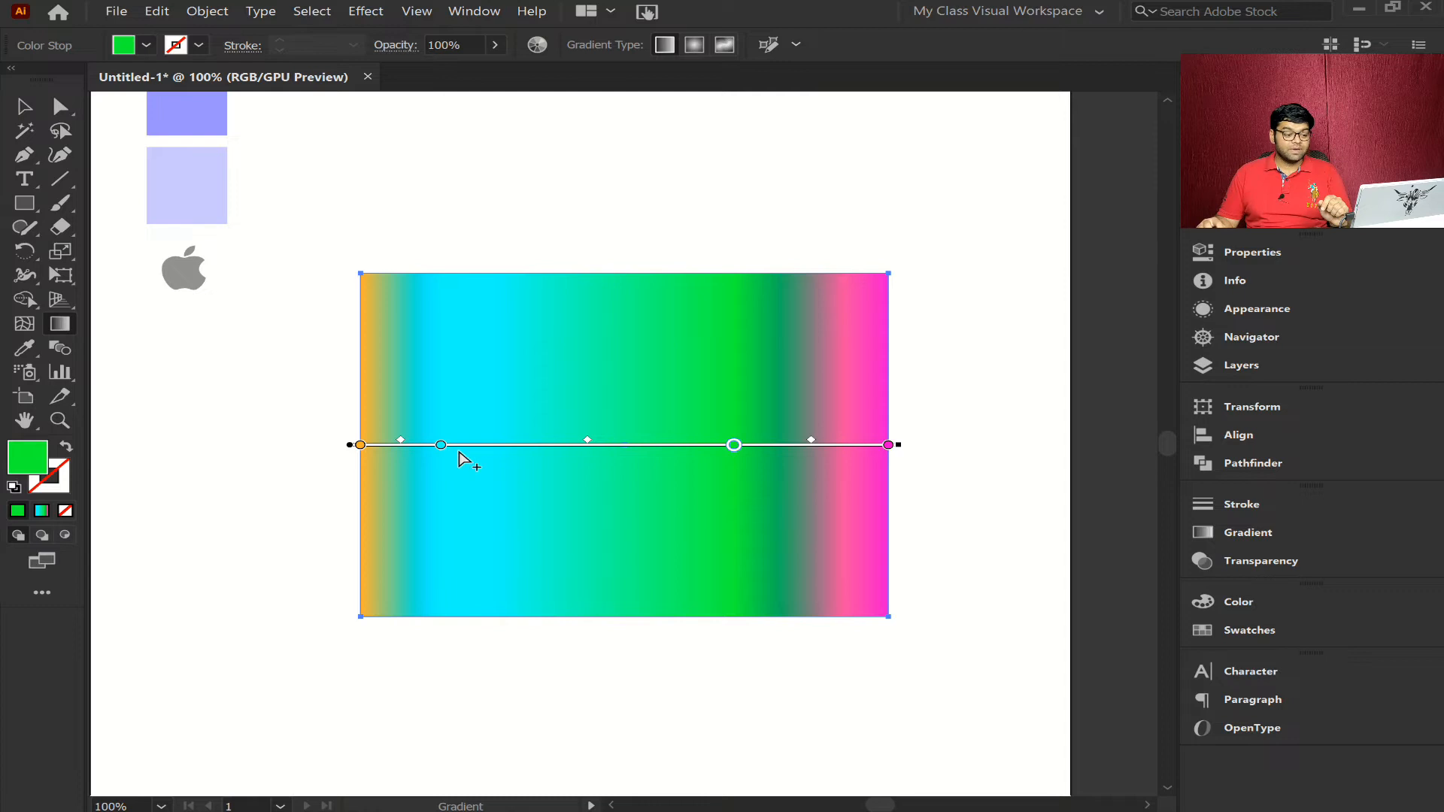
drag(442, 446, 505, 448)
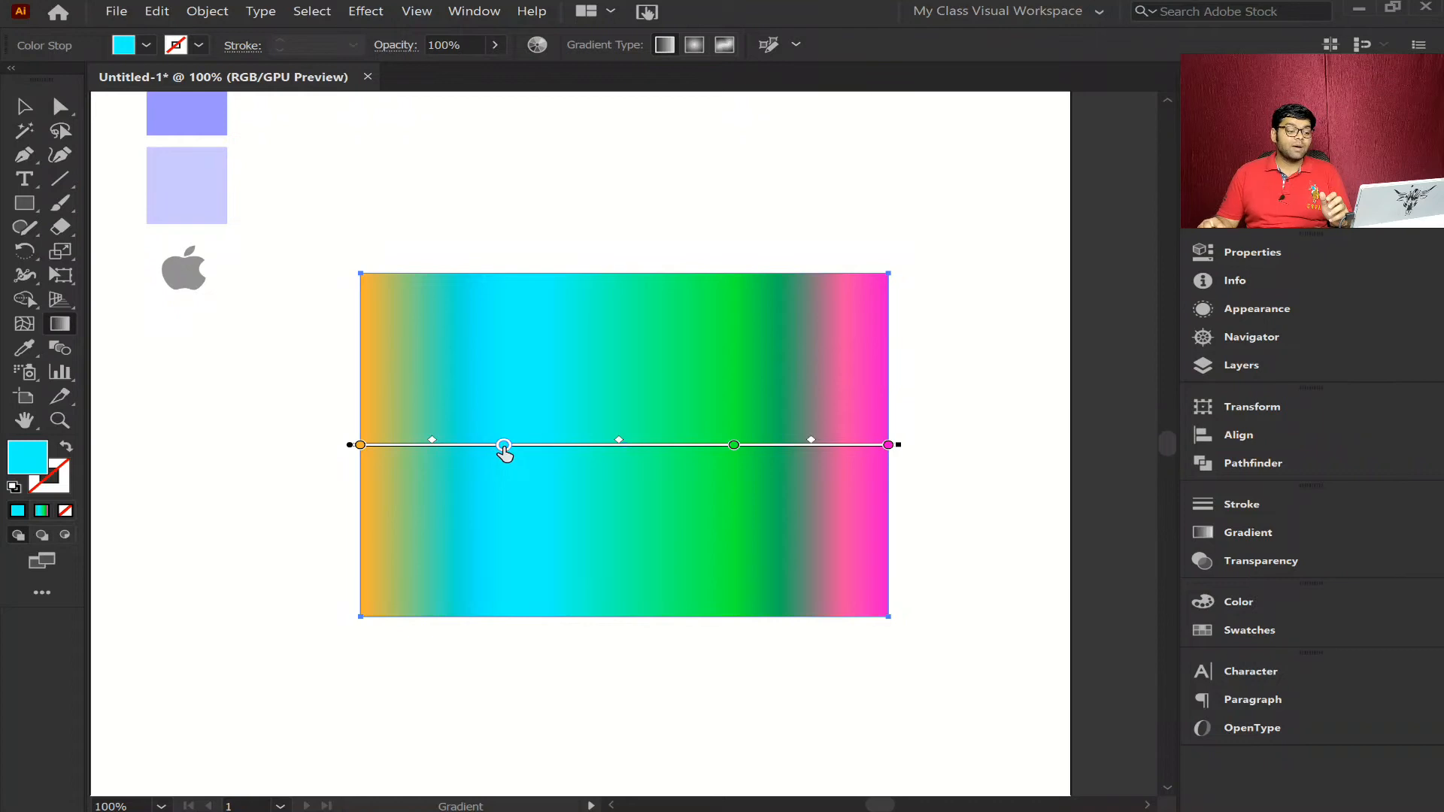
- Remove the cyan and green intermediate color stops from the rectangle's gradient
drag(504, 445, 477, 530)
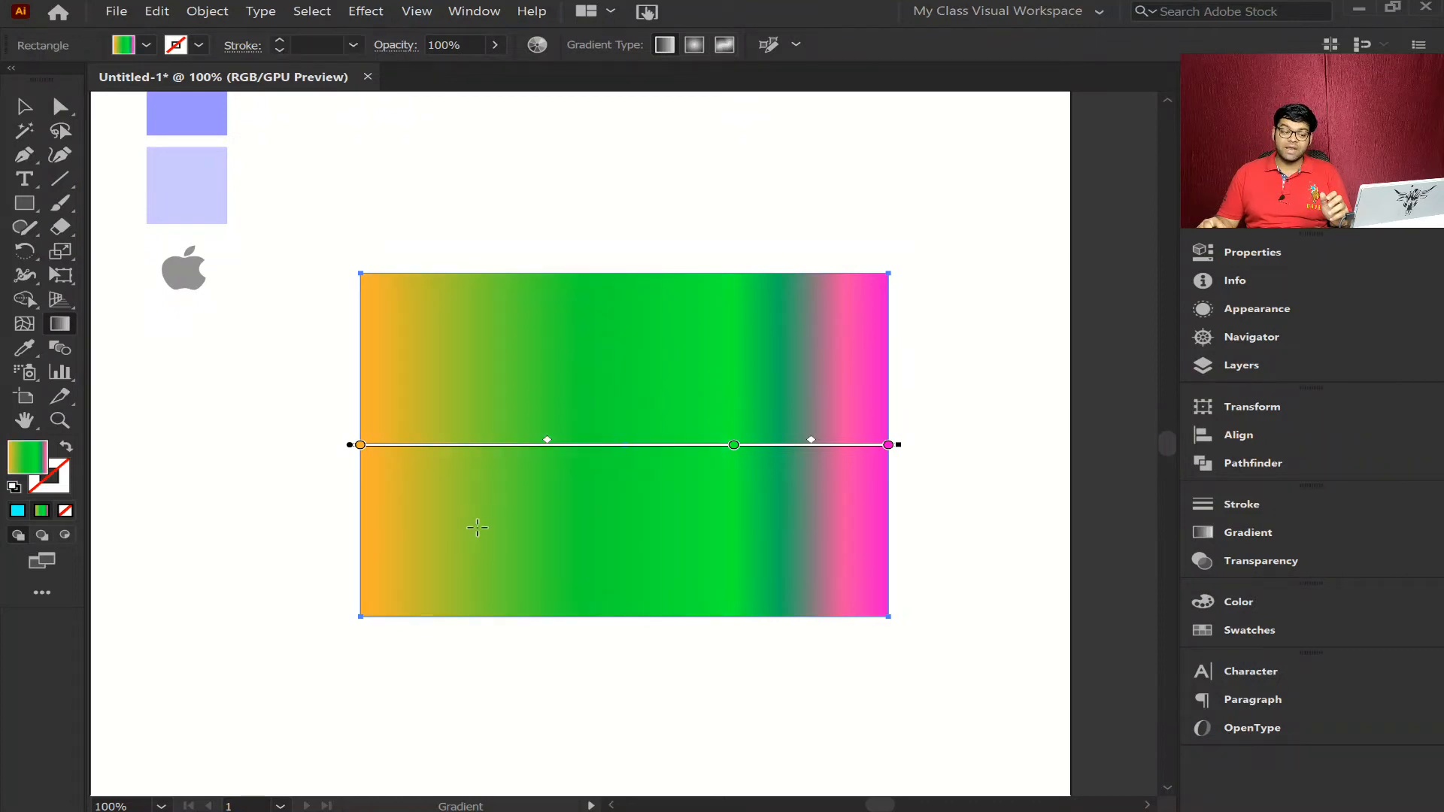
drag(733, 445, 722, 516)
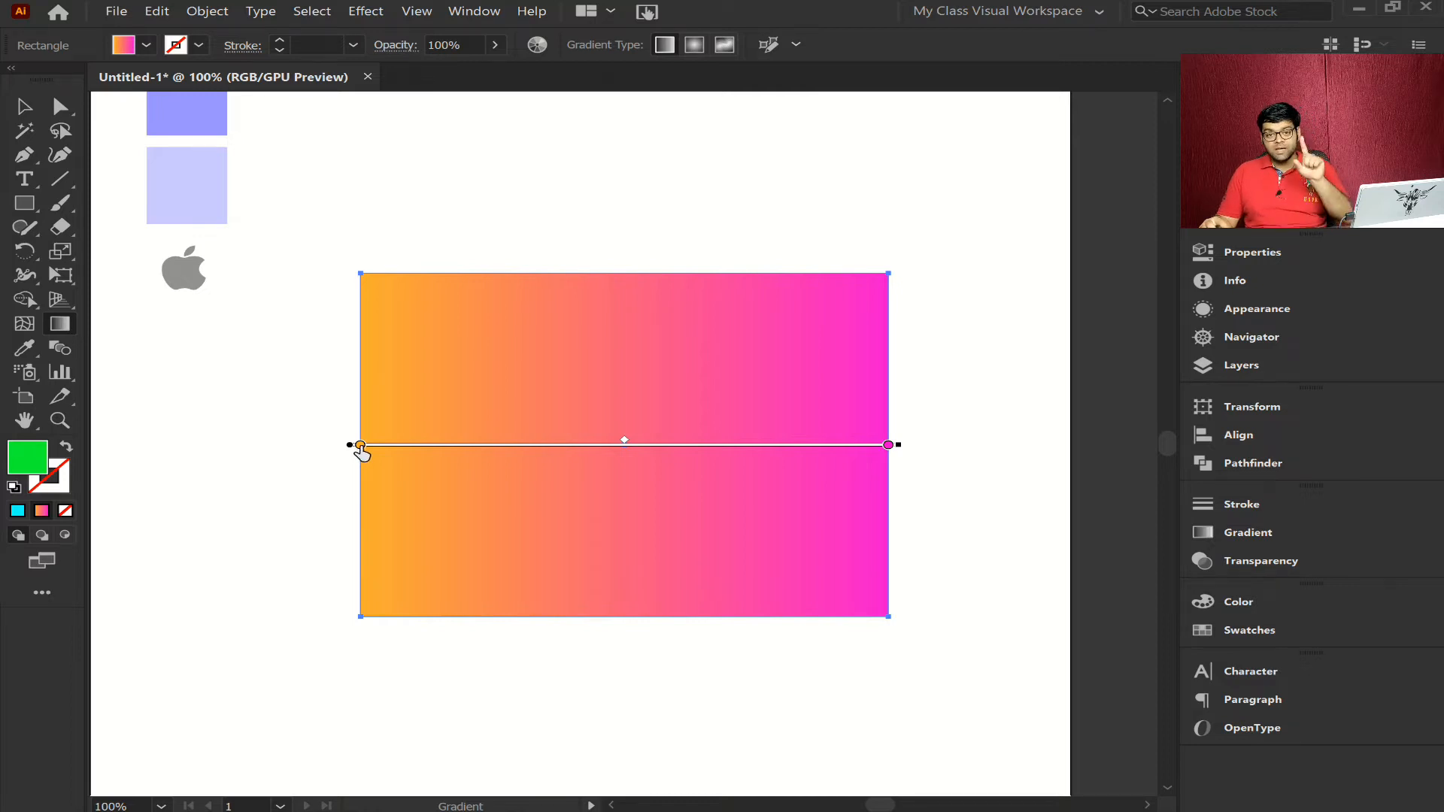
- Shift the orange color stop to about 35% and back to the start, and the magenta stop to about 74% and back to the end
drag(361, 446, 544, 451)
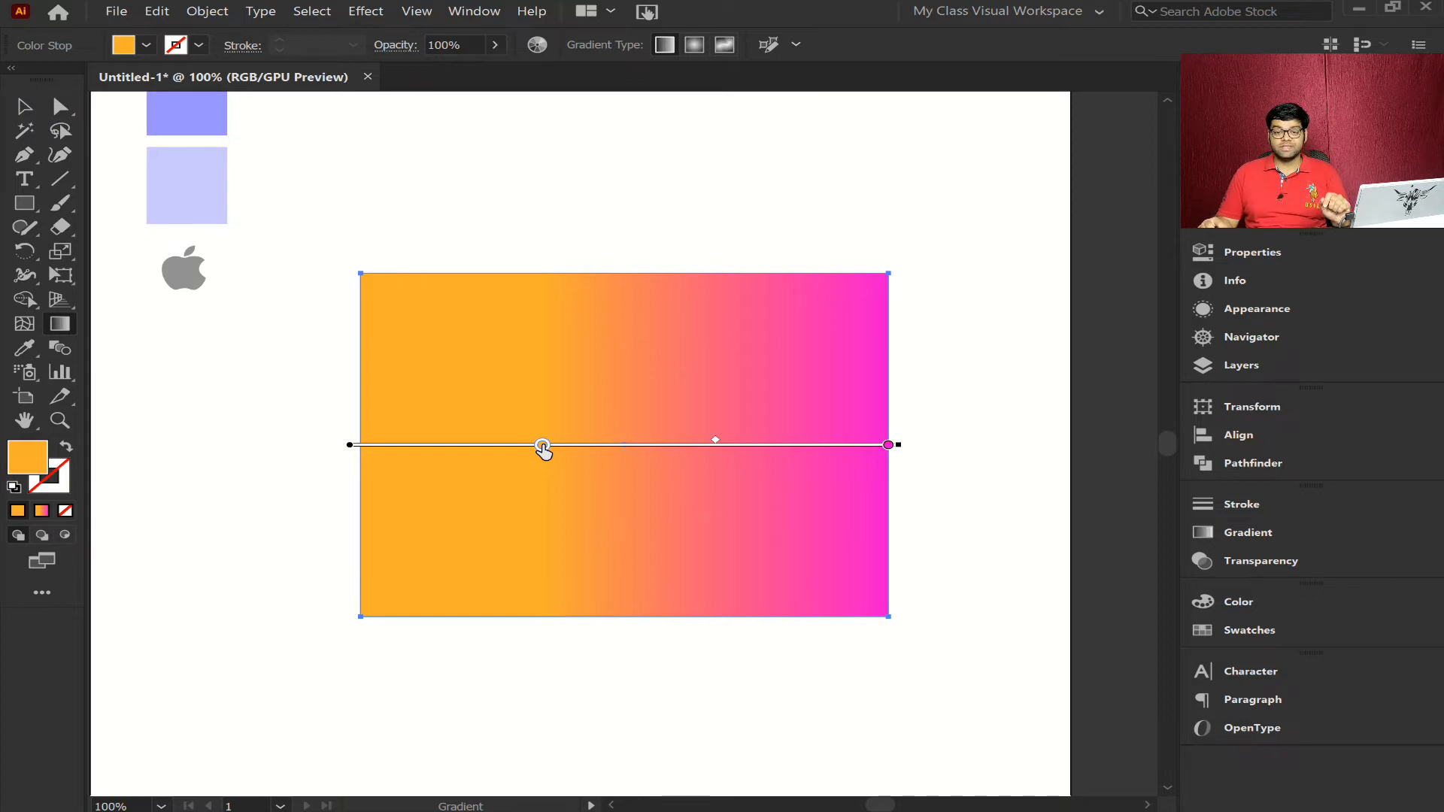
key(a)
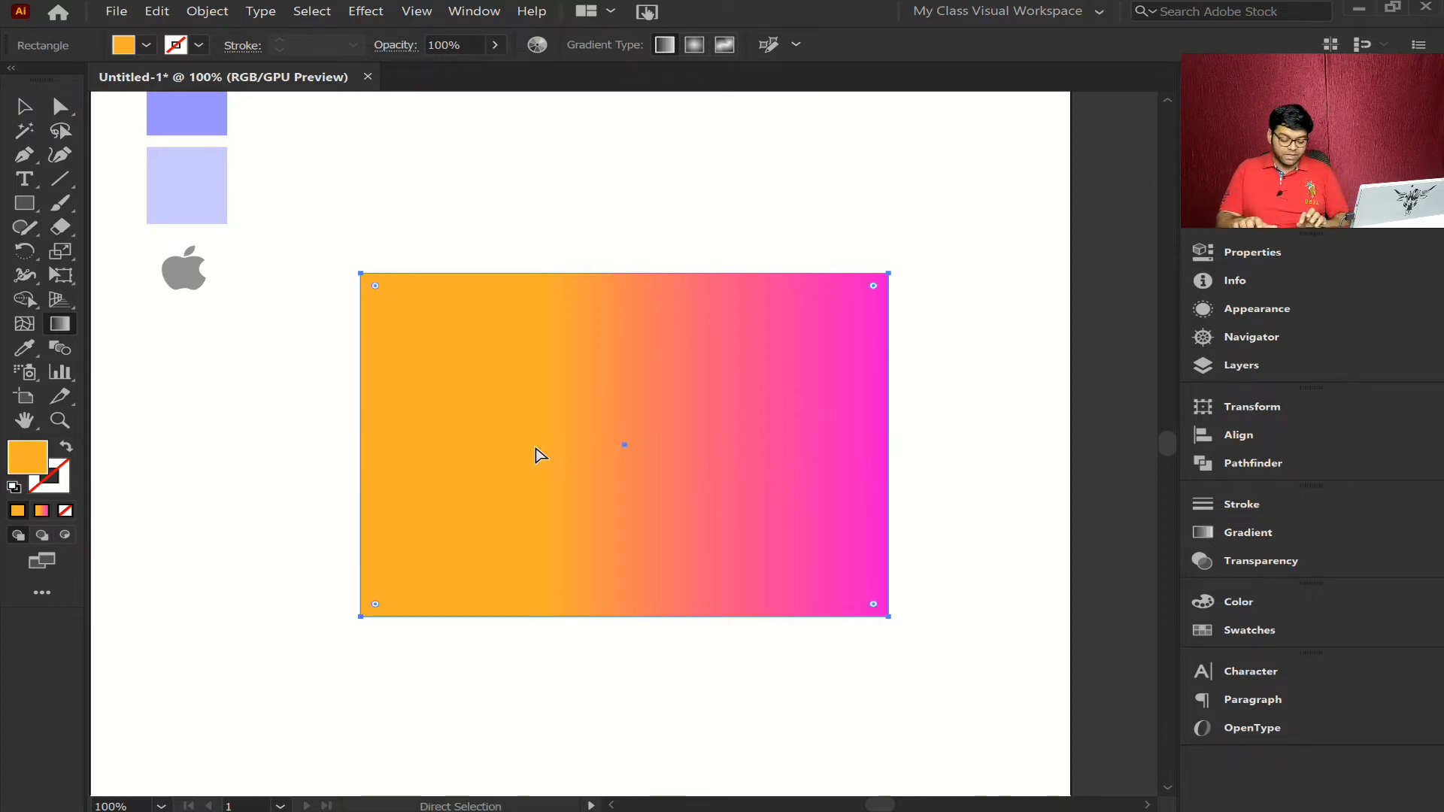
key(ctrl+equal)
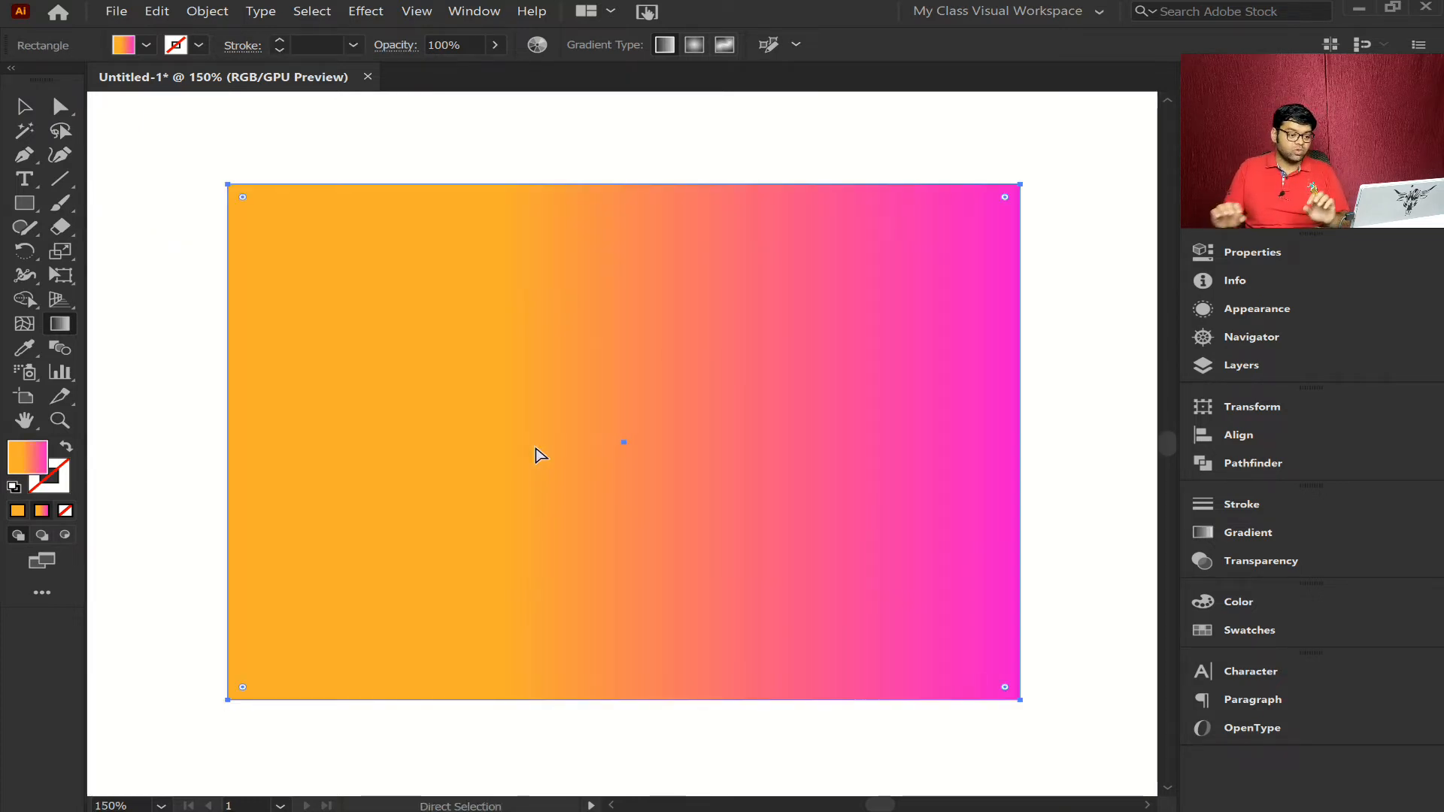
key(g)
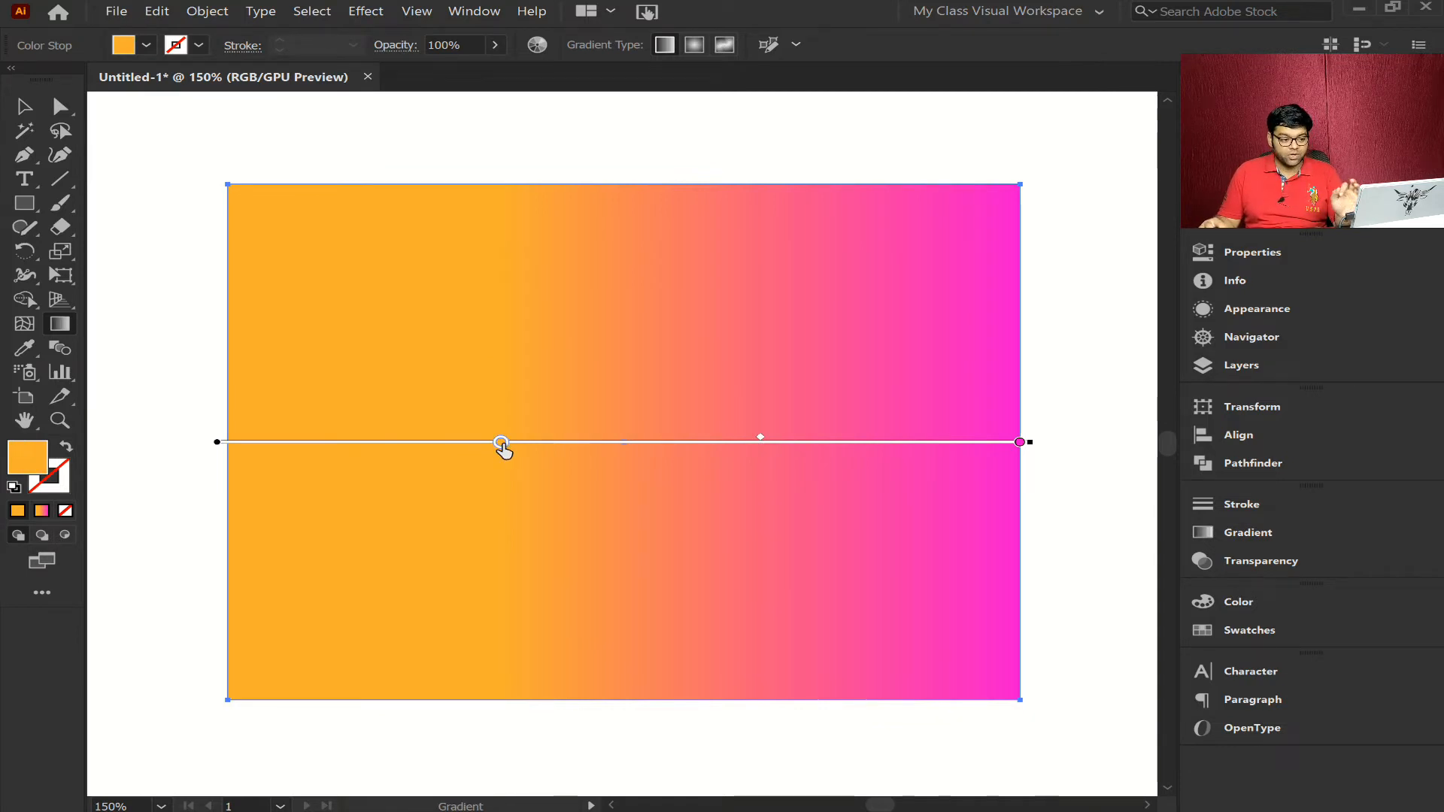
drag(501, 444, 151, 448)
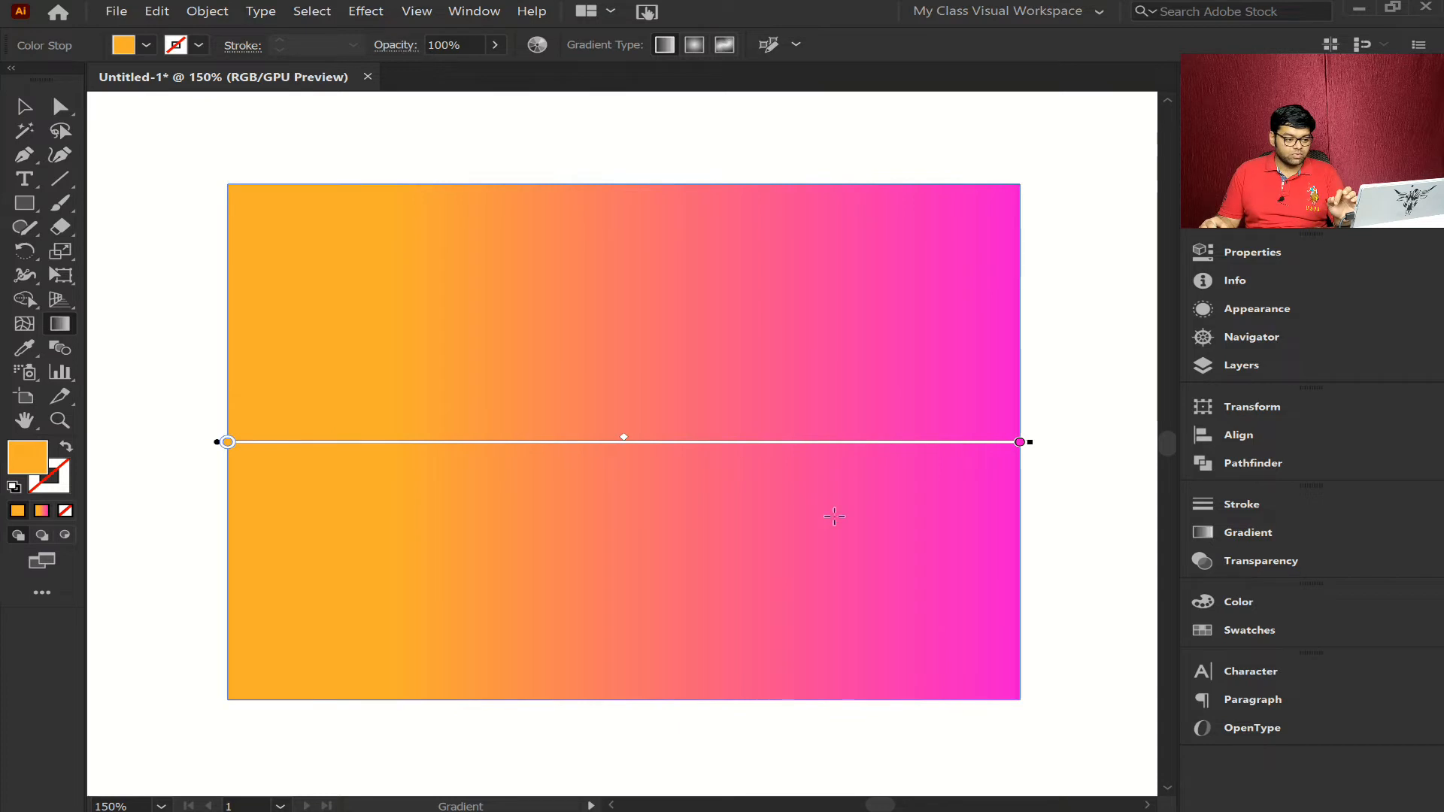
drag(1020, 443, 812, 444)
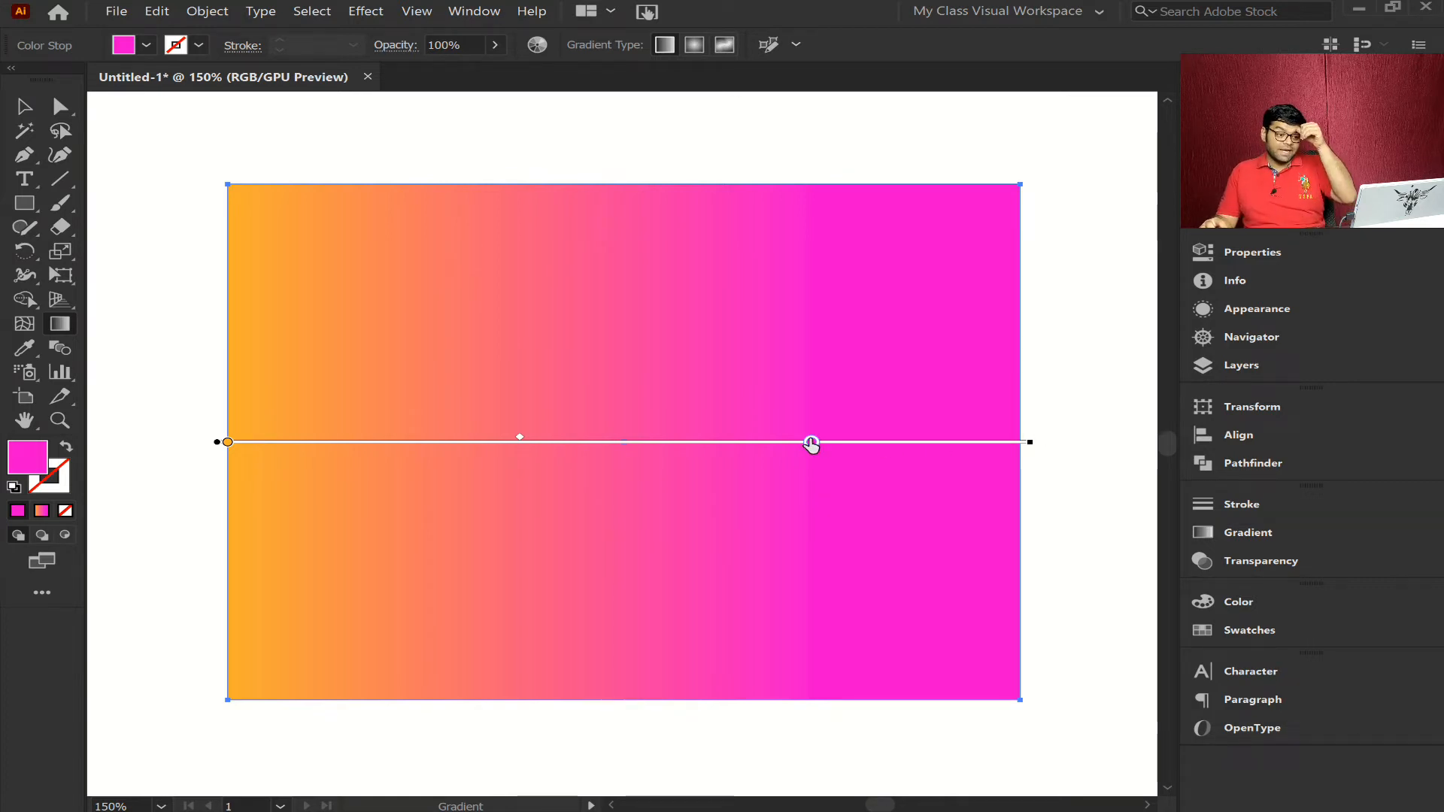
drag(811, 444, 1021, 443)
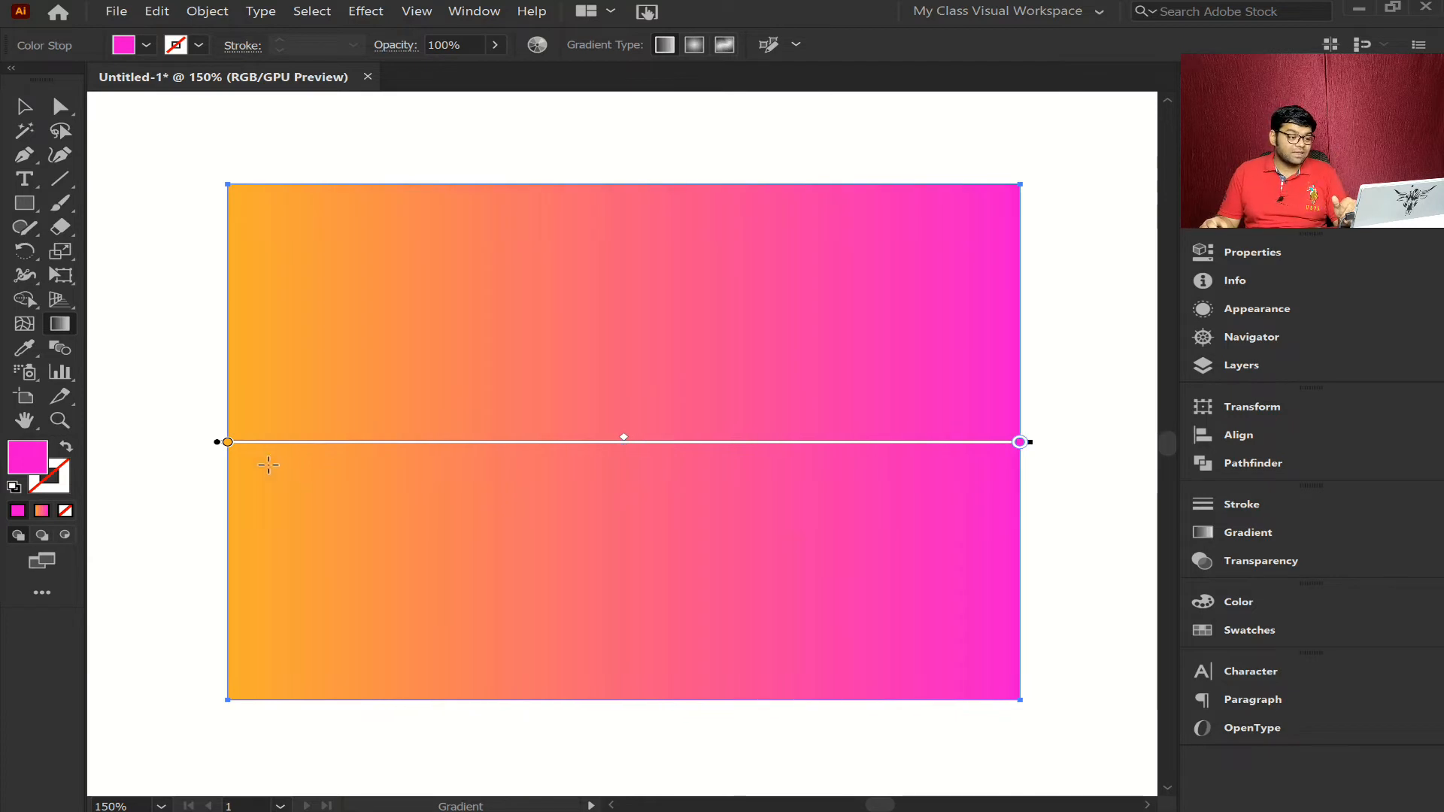
- Recolor the orange stop with the green swatch, and slide it to about 27% of the gradient and back to the start
double_click(228, 443)
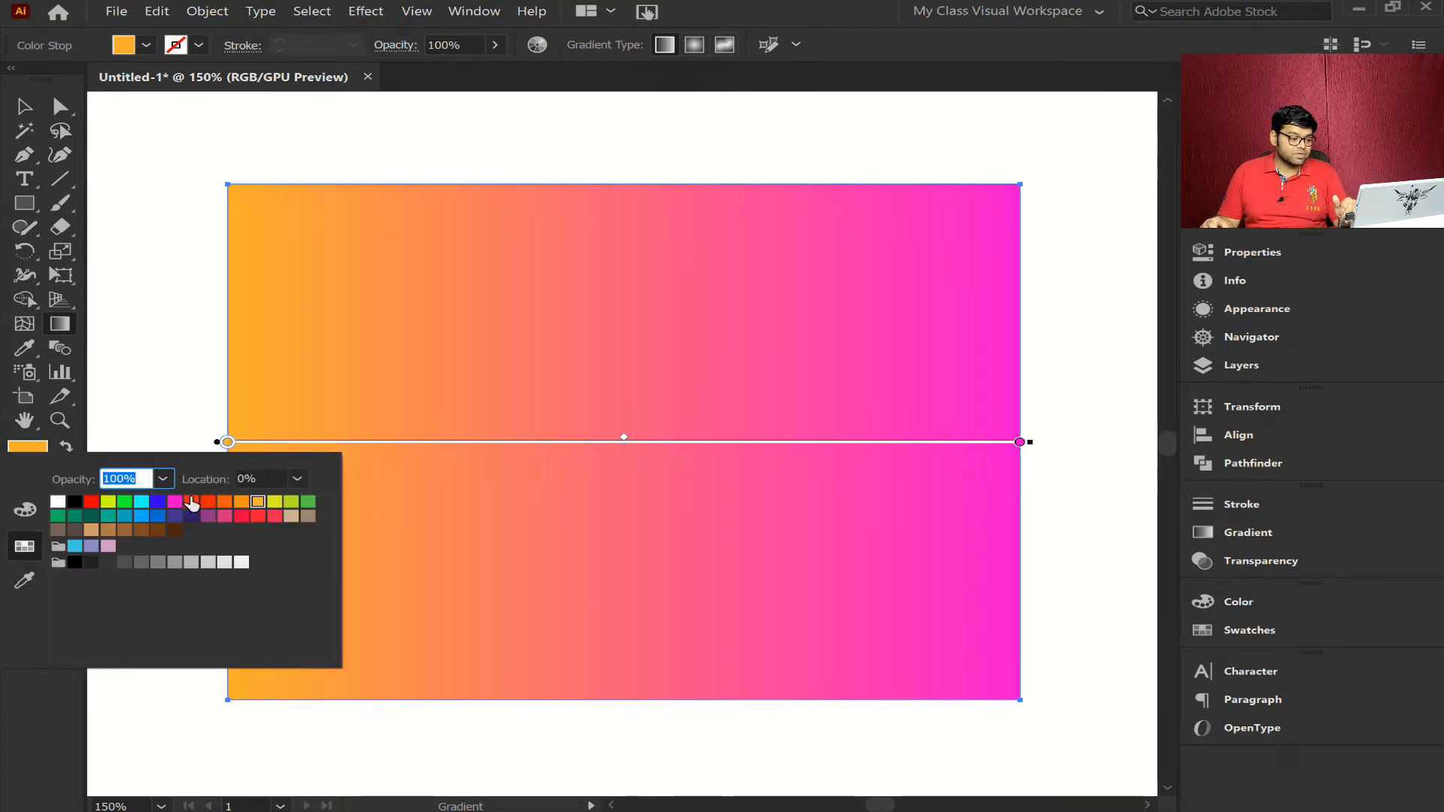
click(124, 502)
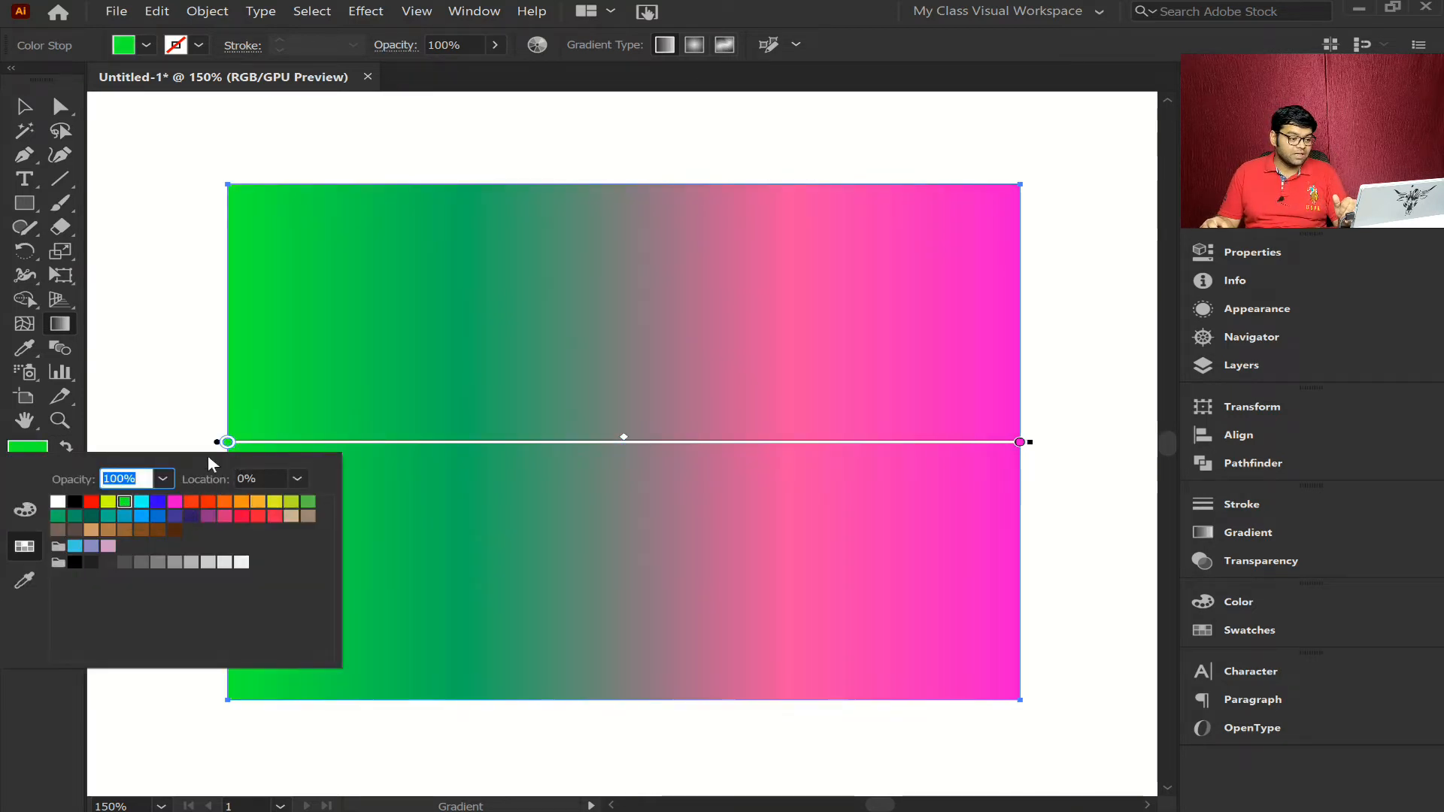
key(Escape)
drag(228, 444, 444, 456)
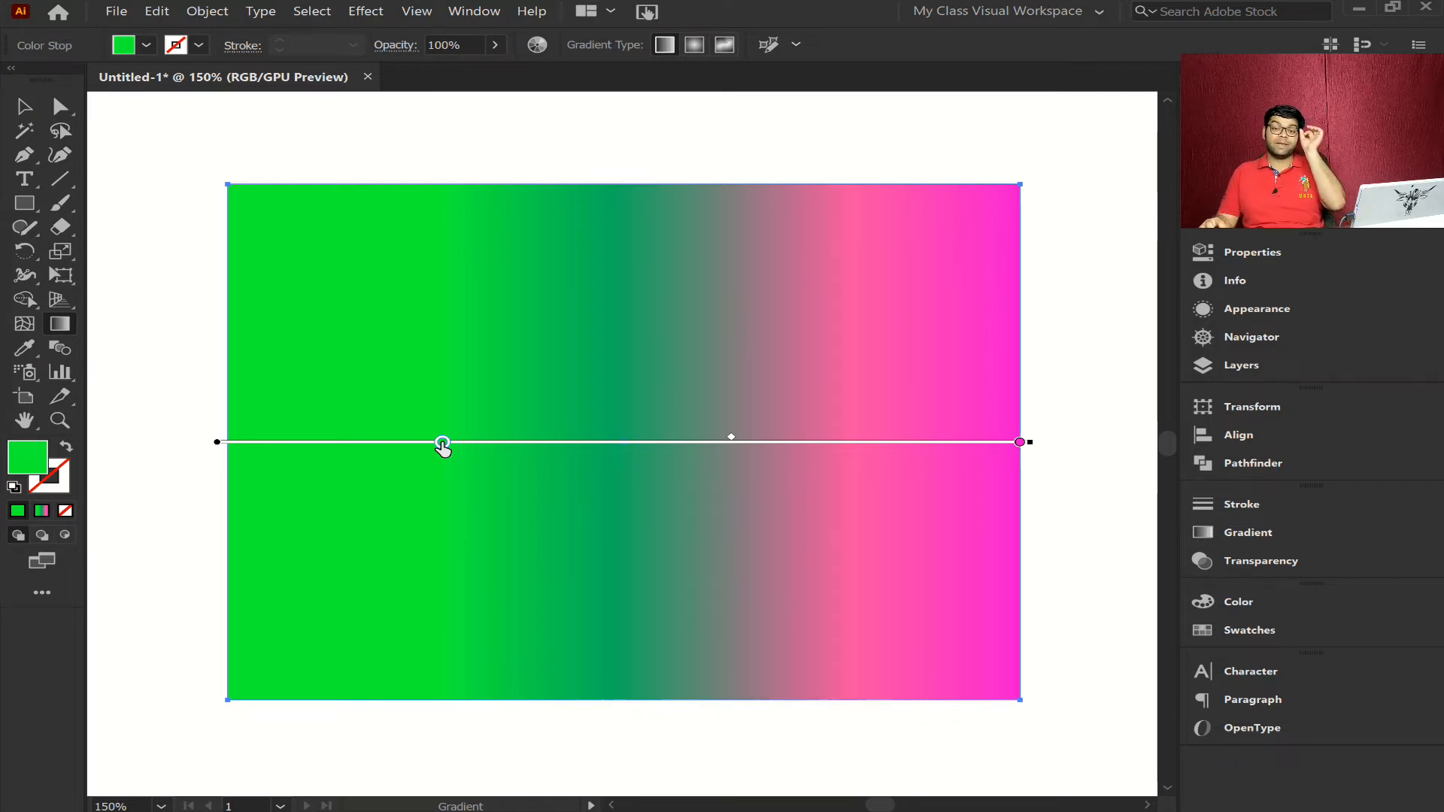
drag(442, 442, 199, 454)
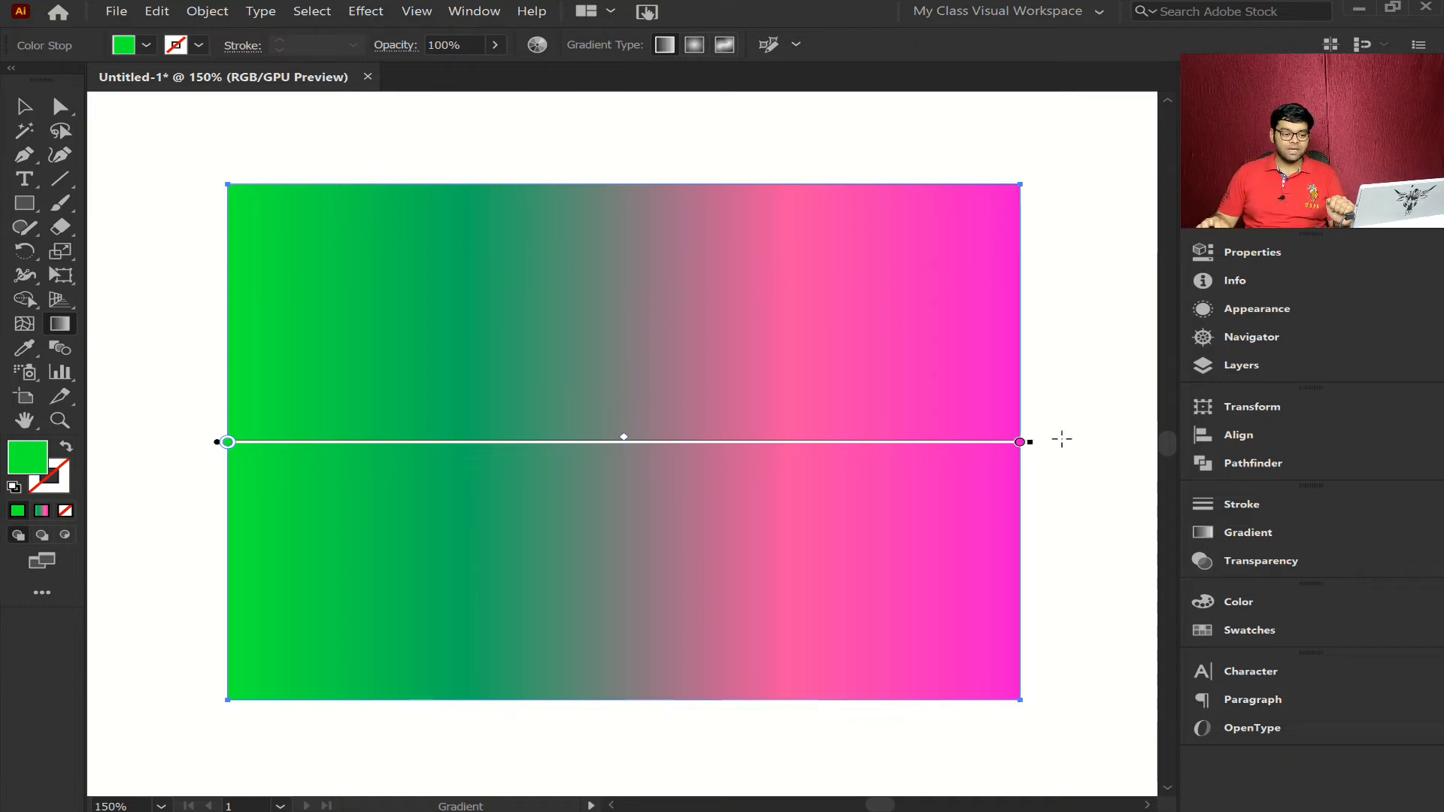
- Rotate the gradient counterclockwise until it runs diagonally from the rectangle's lower-left area to its upper-right corner
mouse_move(1038, 442)
mouse_down()
mouse_move(1054, 432)
mouse_move(1058, 331)
mouse_move(1017, 159)
mouse_up()
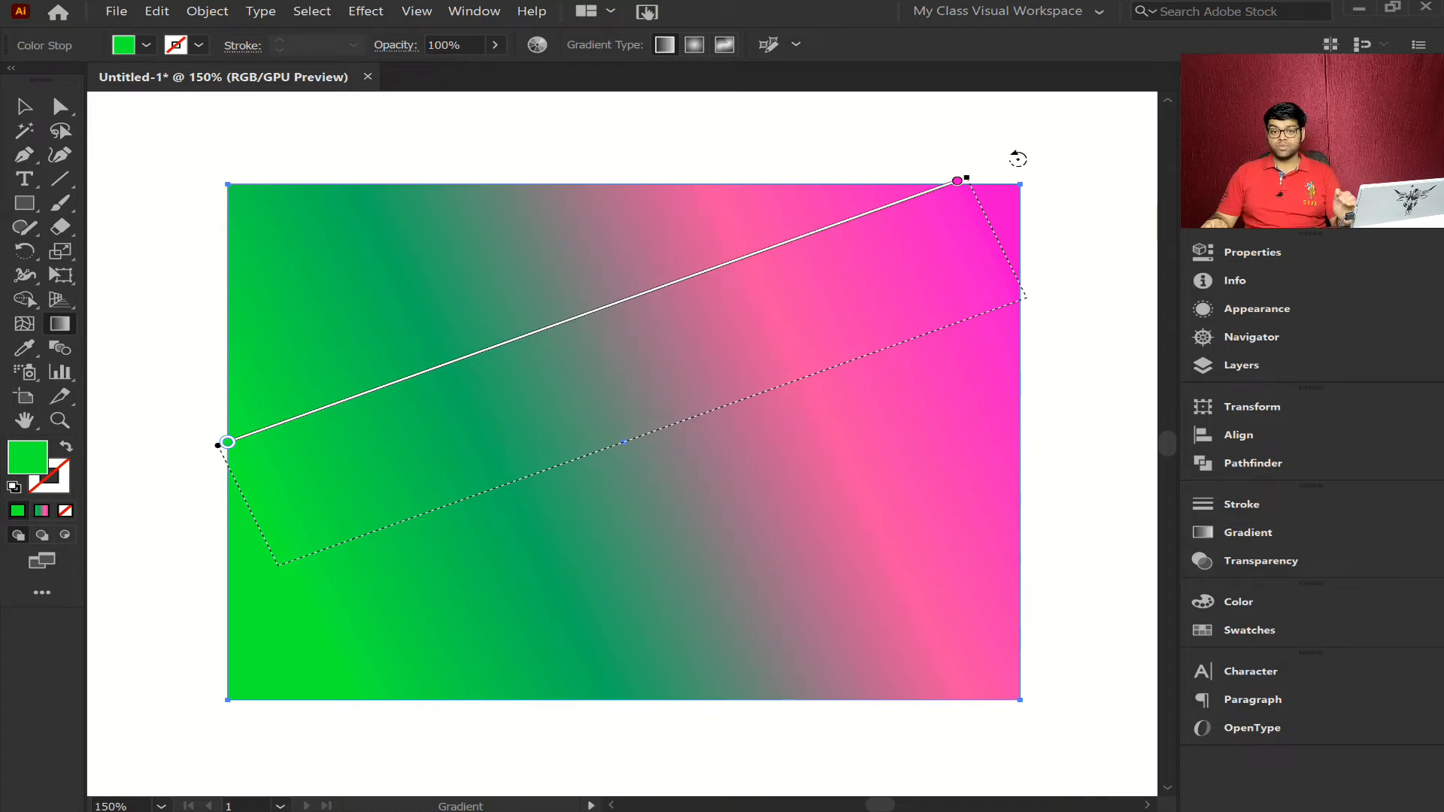
drag(1018, 158, 1015, 156)
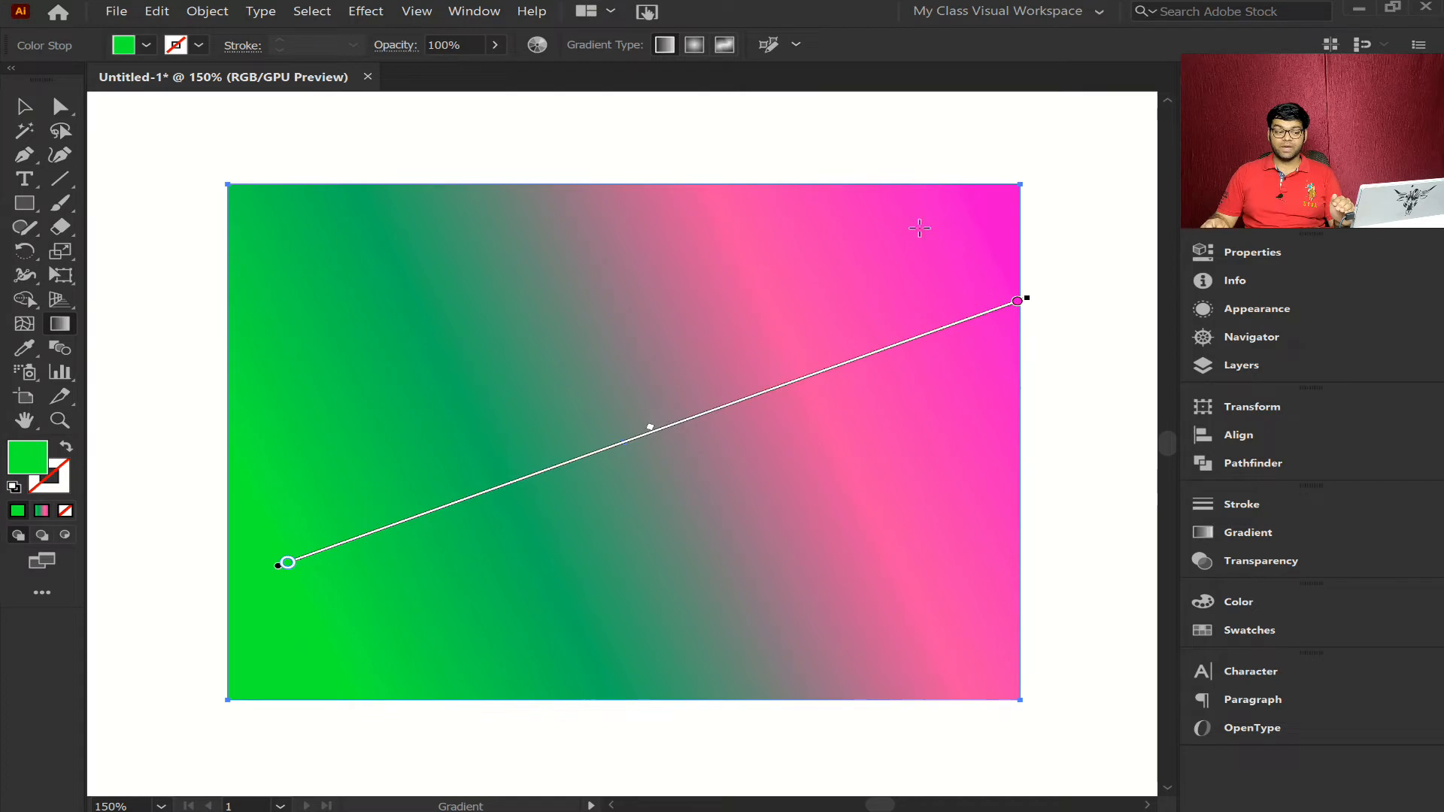
mouse_move(1031, 296)
mouse_down()
mouse_move(1019, 236)
mouse_move(950, 143)
mouse_up()
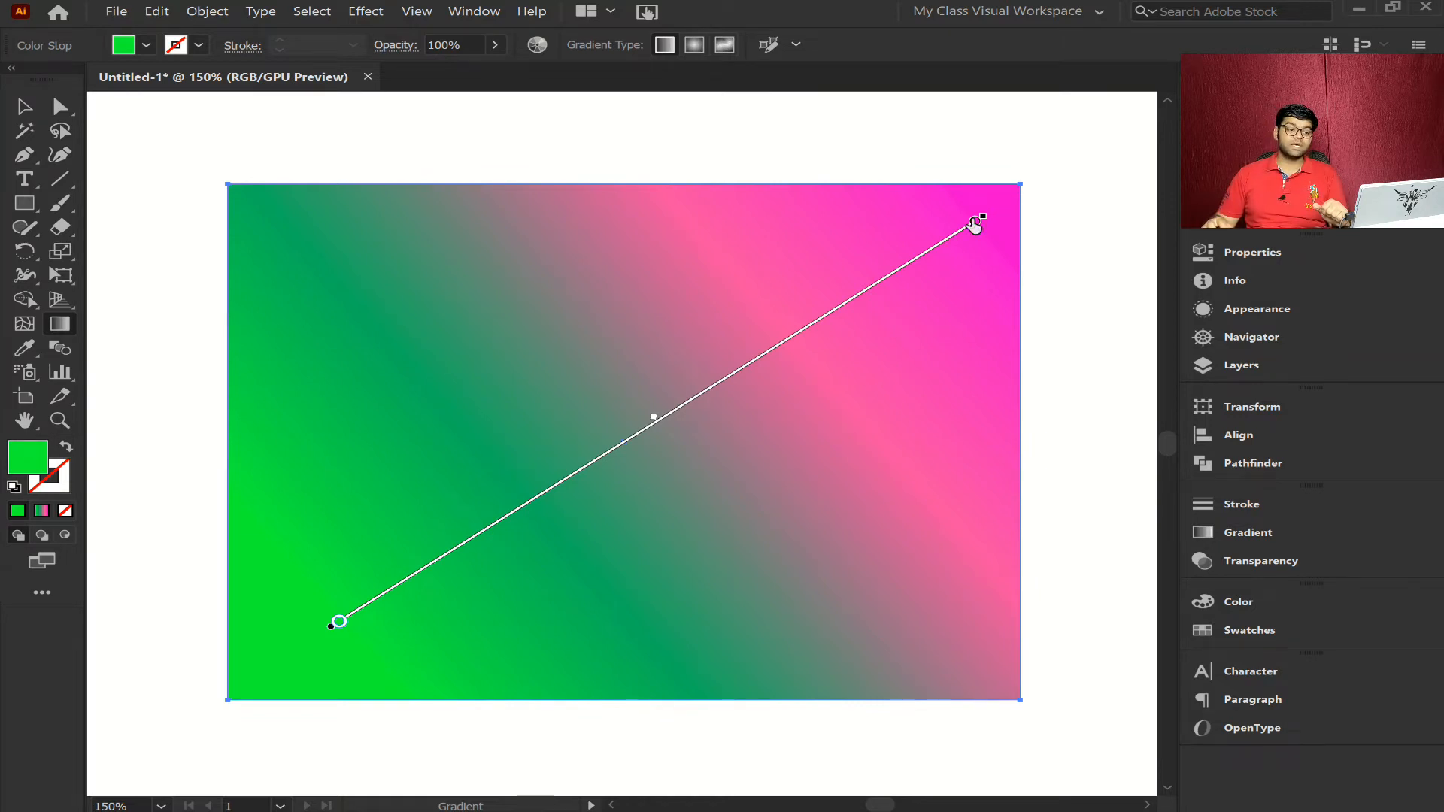
- Redraw the gradient diagonally across the rectangle, starting near its upper-right corner and ending near its lower-left corner
mouse_move(984, 210)
mouse_down()
mouse_move(1028, 294)
mouse_move(977, 441)
mouse_move(823, 600)
mouse_move(419, 652)
mouse_move(249, 655)
mouse_move(259, 688)
mouse_move(320, 668)
mouse_up()
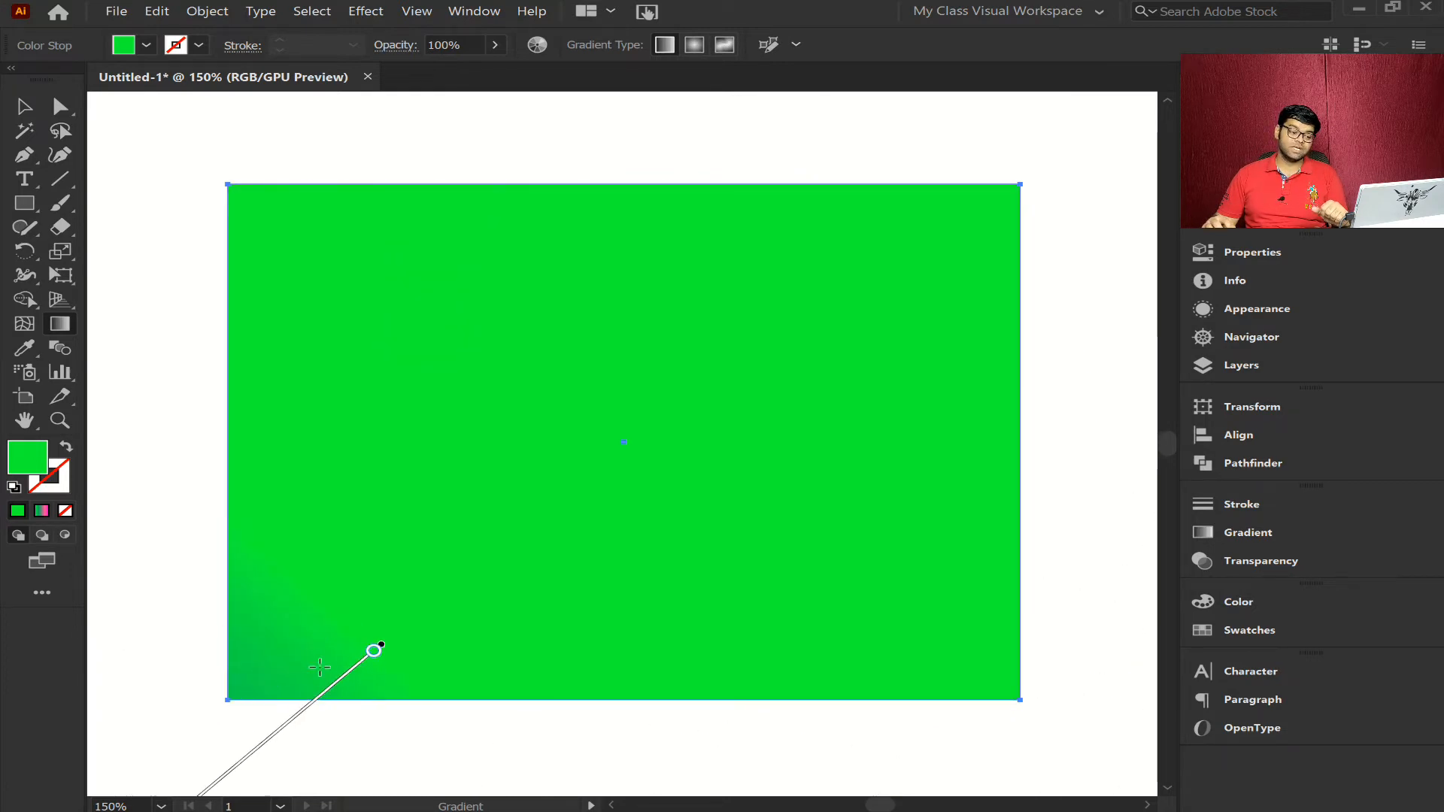
key(ctrl)
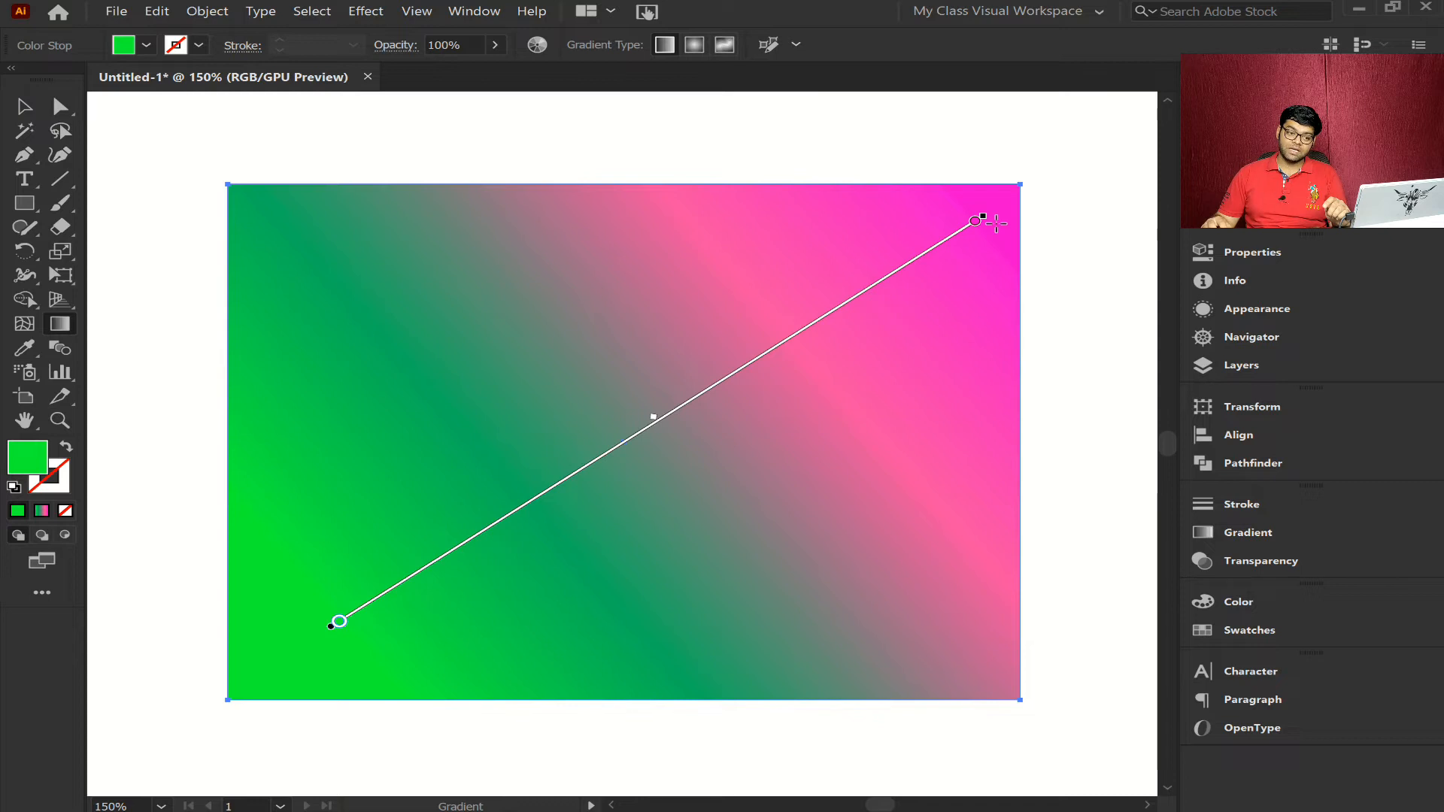
drag(997, 223, 299, 632)
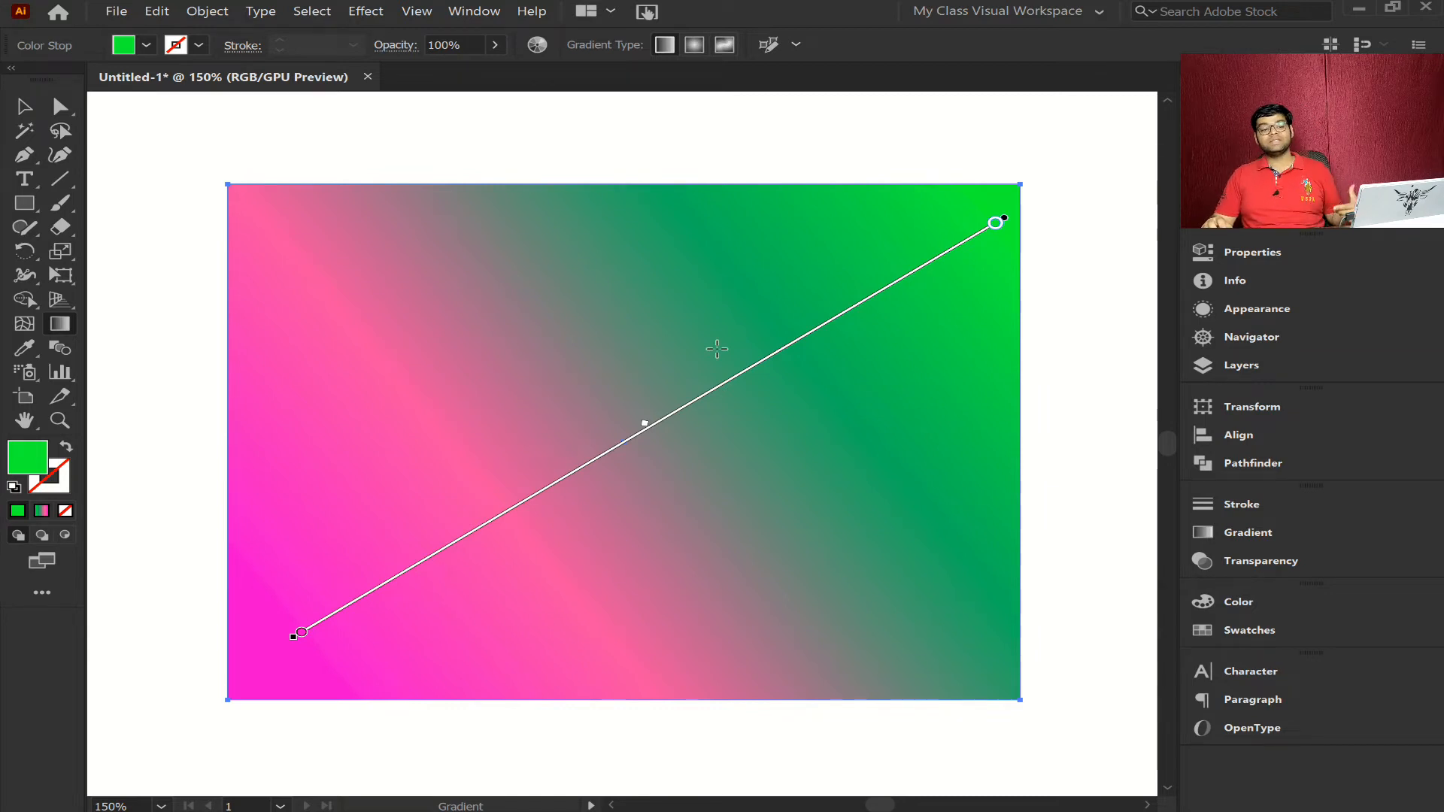
drag(977, 203, 254, 684)
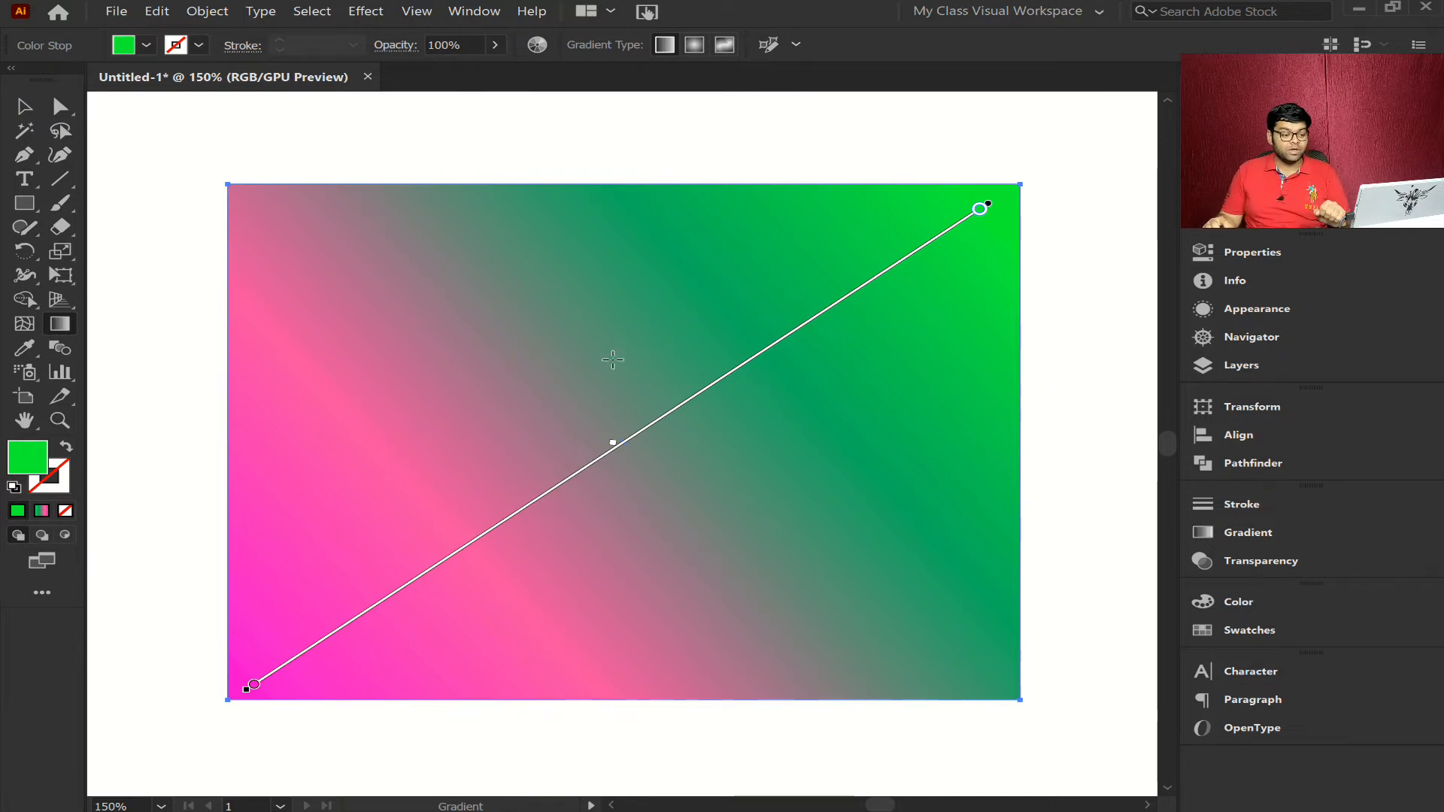
- Collapse the gradient to a hard green-magenta edge slightly left of the rectangle's center, and examine the narrow transition up close
click(579, 357)
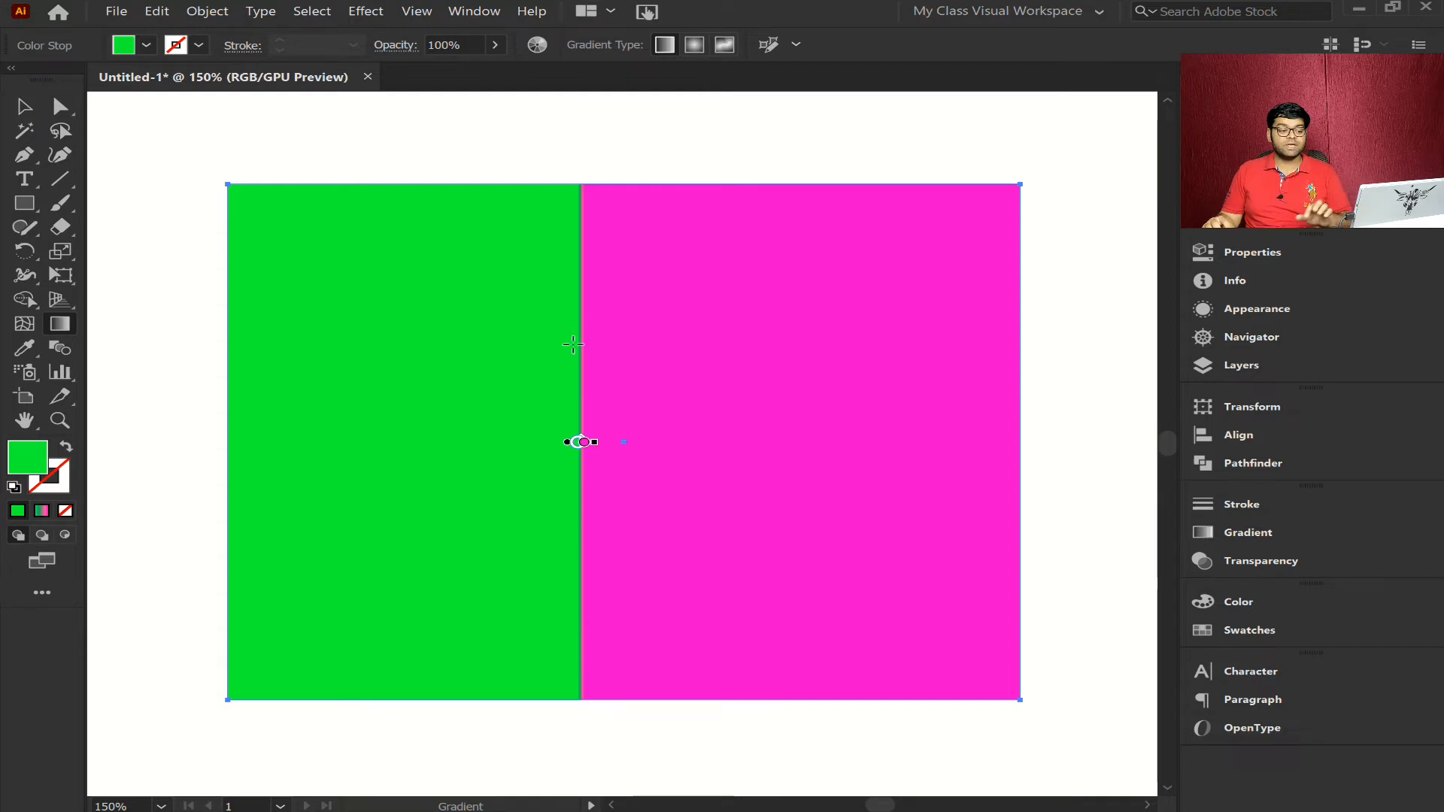
key(ctrl+space)
mouse_move(577, 306)
mouse_down()
mouse_move(1103, 354)
mouse_move(1282, 345)
mouse_up()
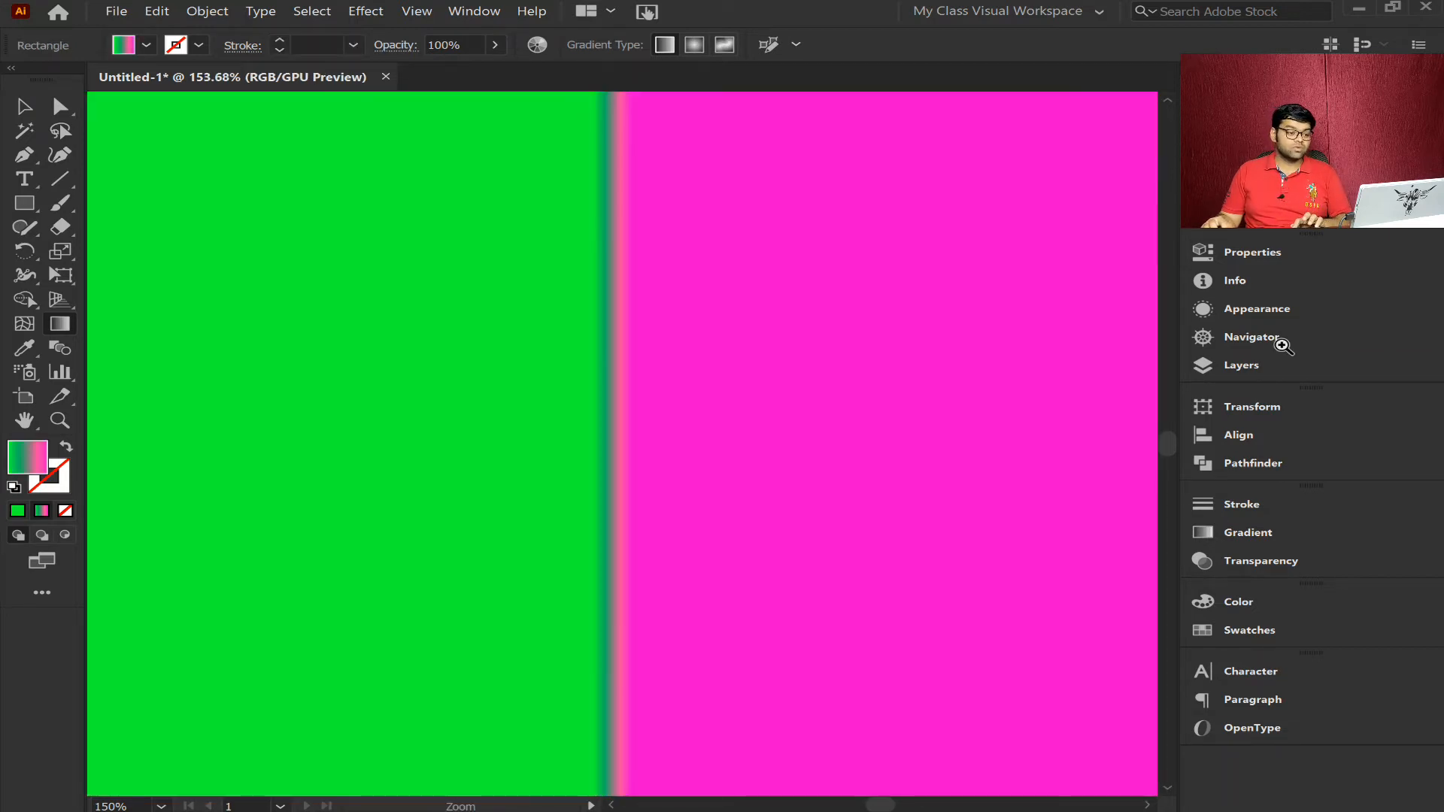
drag(634, 478, 1070, 475)
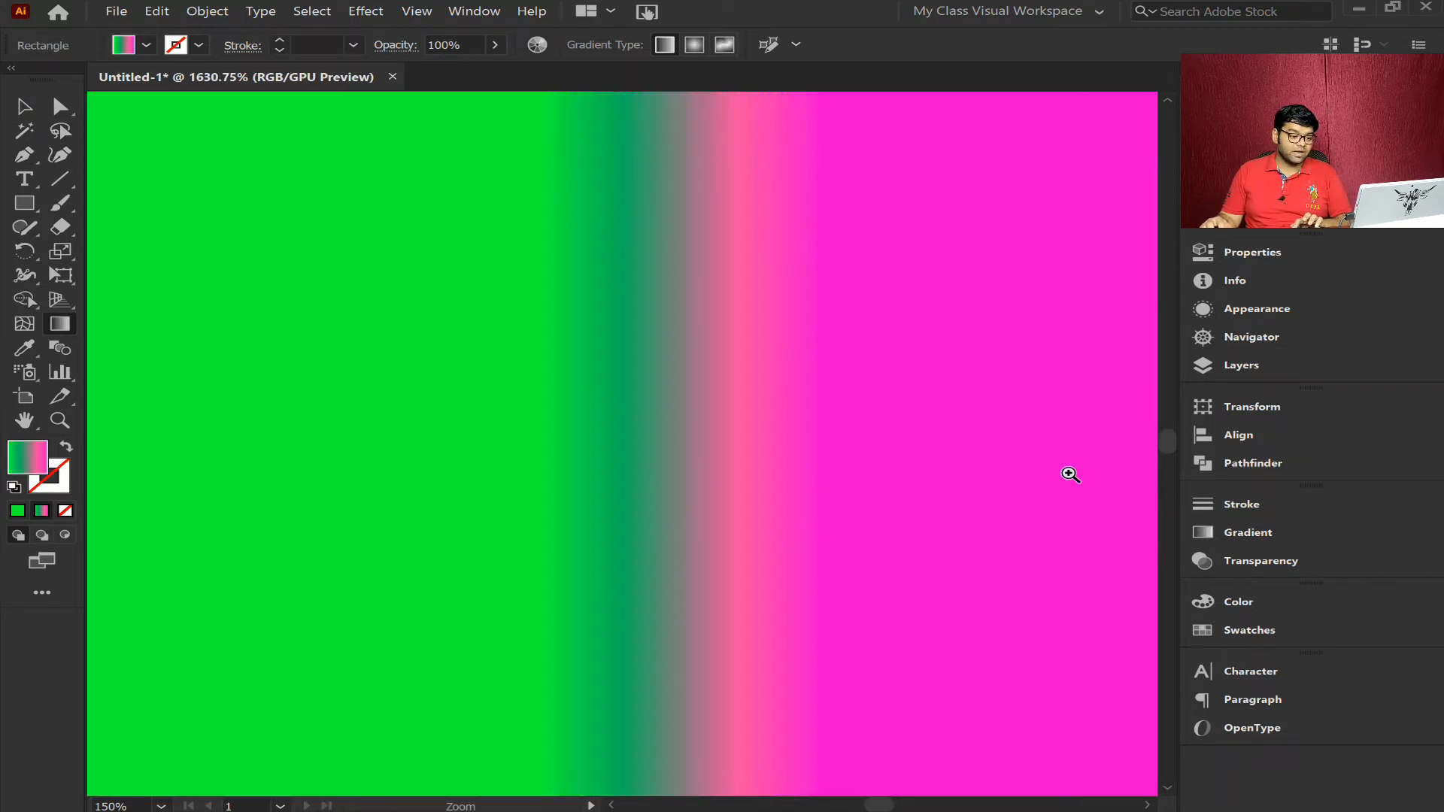
key(ctrl+0)
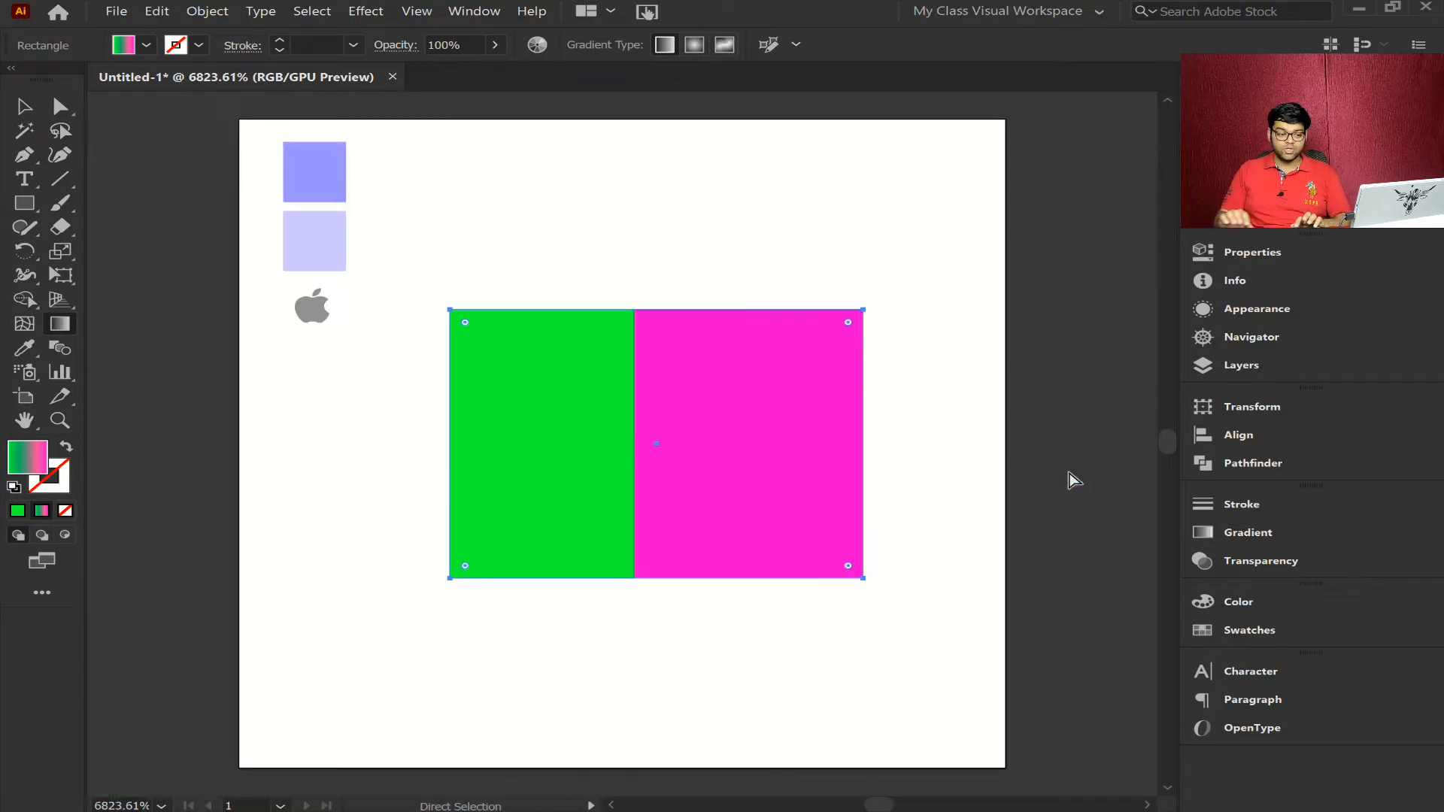
key(ctrl+plus)
key(ctrl+plus)
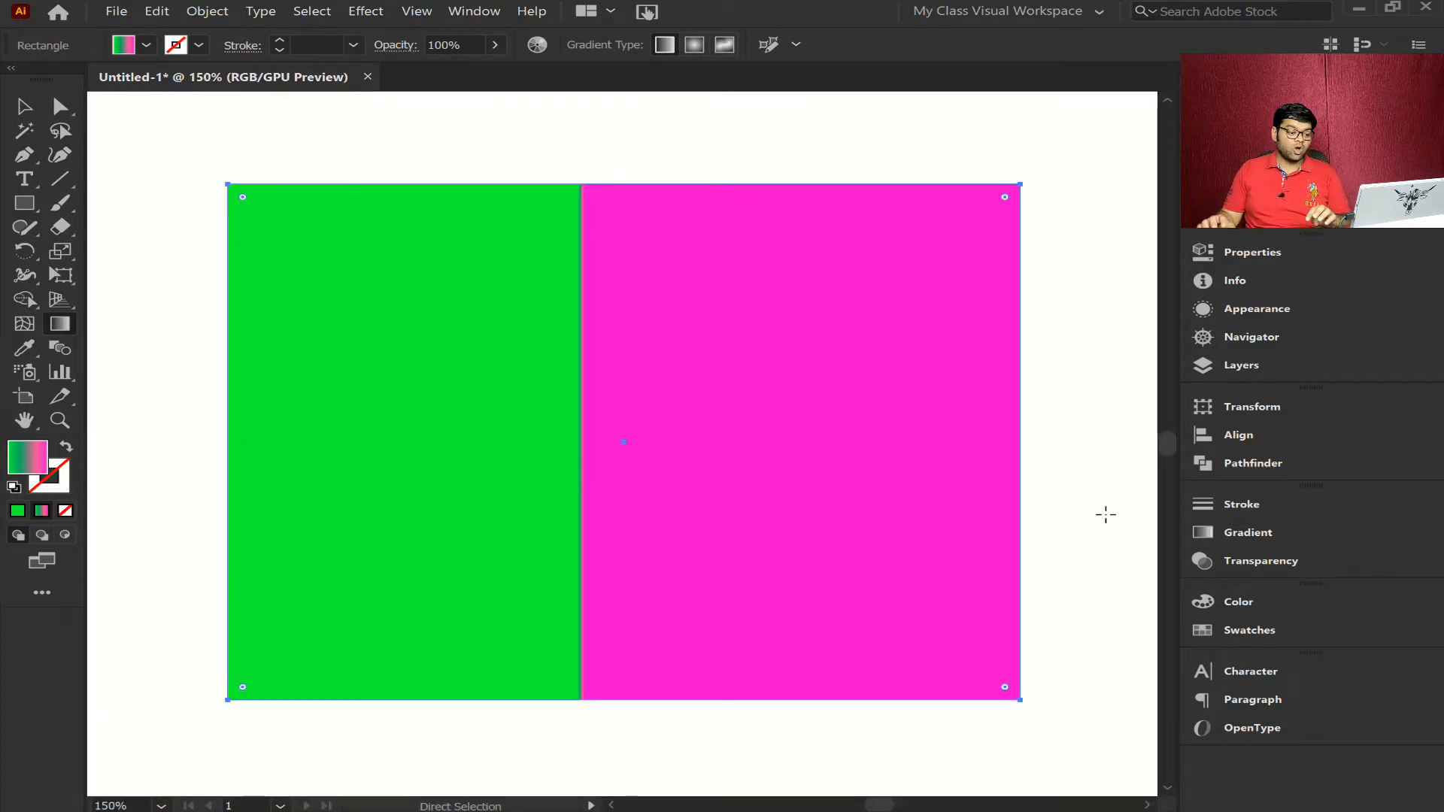
- Redraw the gradient horizontally across nearly the full rectangle width, and try a much shorter one left of center before undoing it
drag(297, 350, 983, 349)
drag(470, 517, 536, 516)
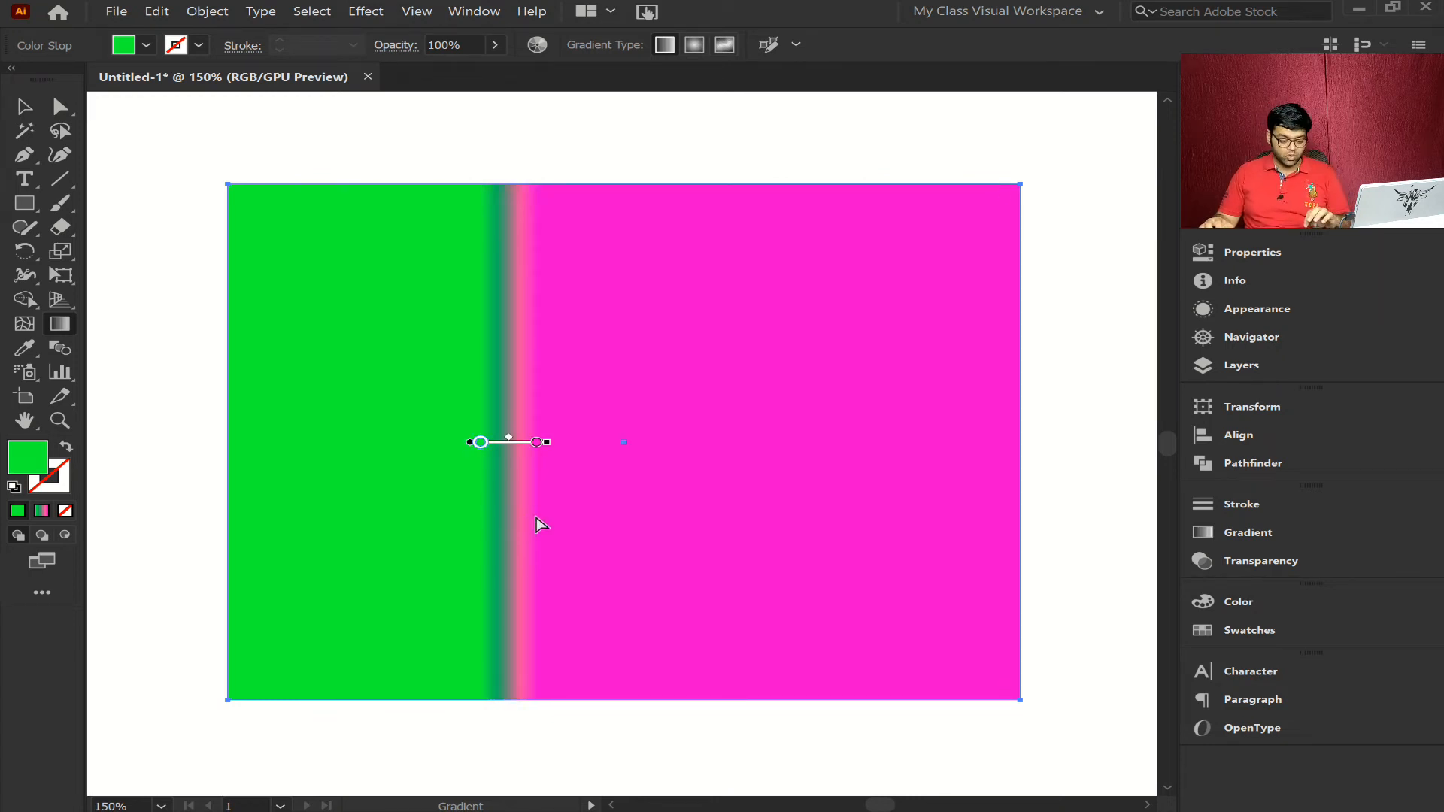
key(ctrl+z)
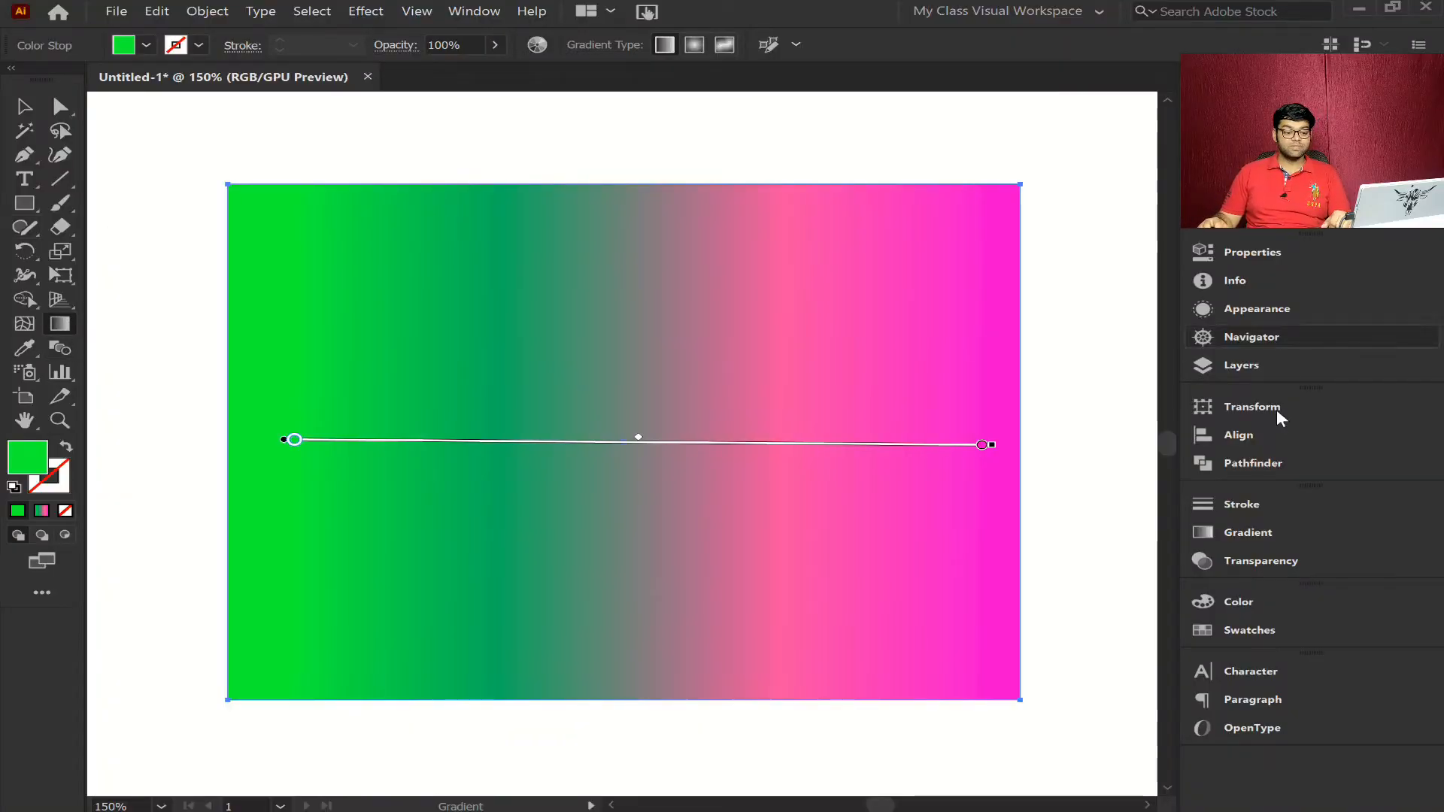
- Change the rectangle's gradient type to radial and reverse its colors so magenta sits at the center and green at the edge
click(1291, 534)
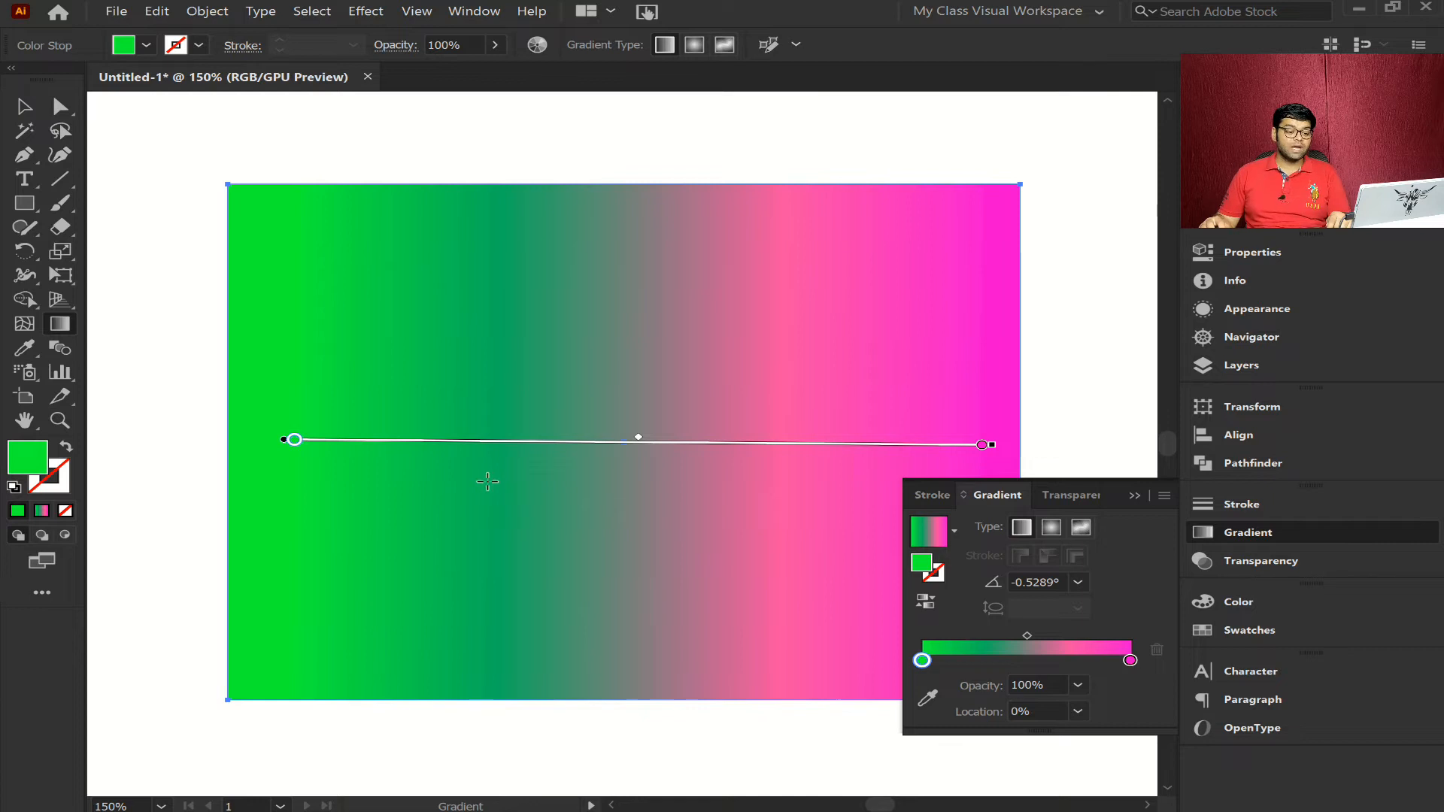
click(1050, 528)
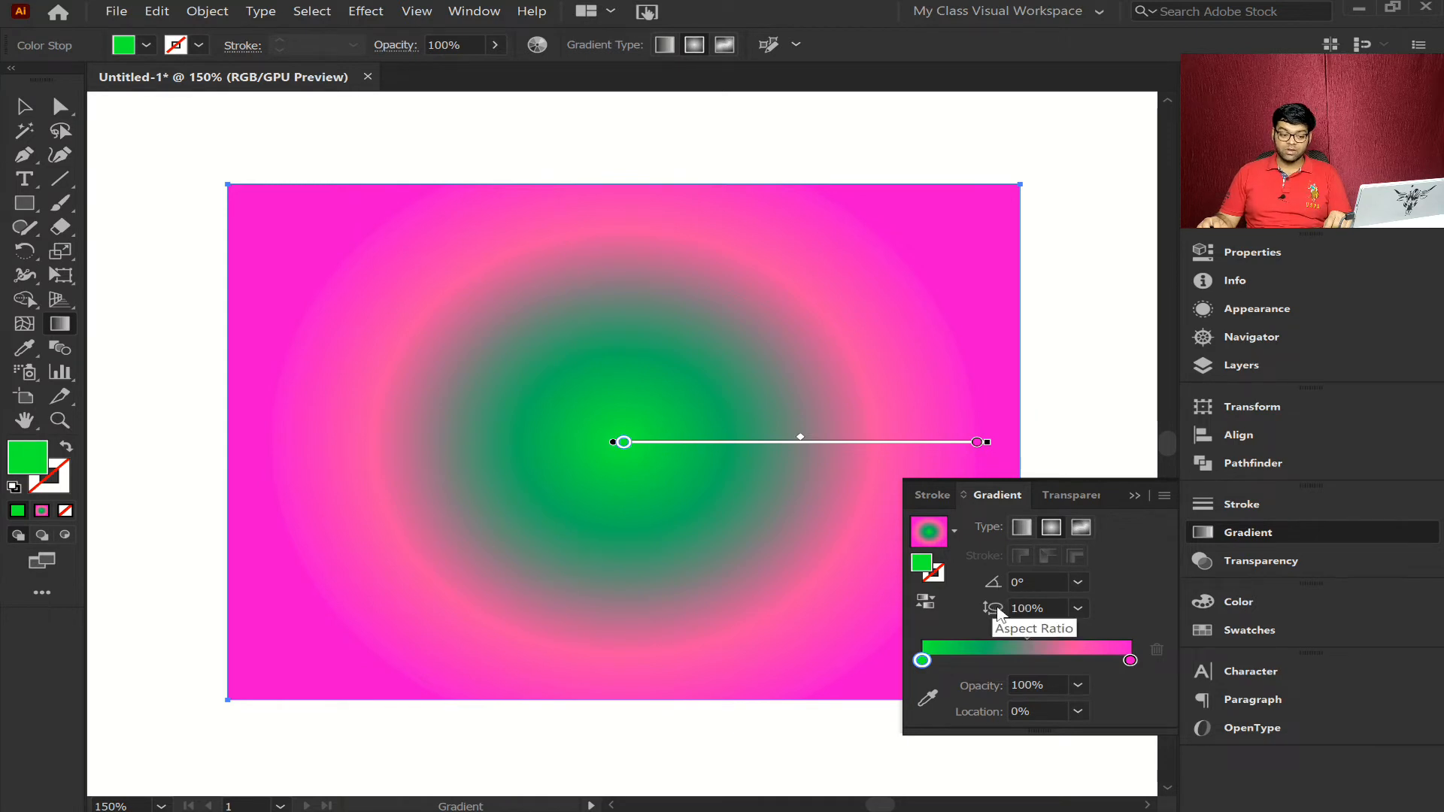
click(931, 603)
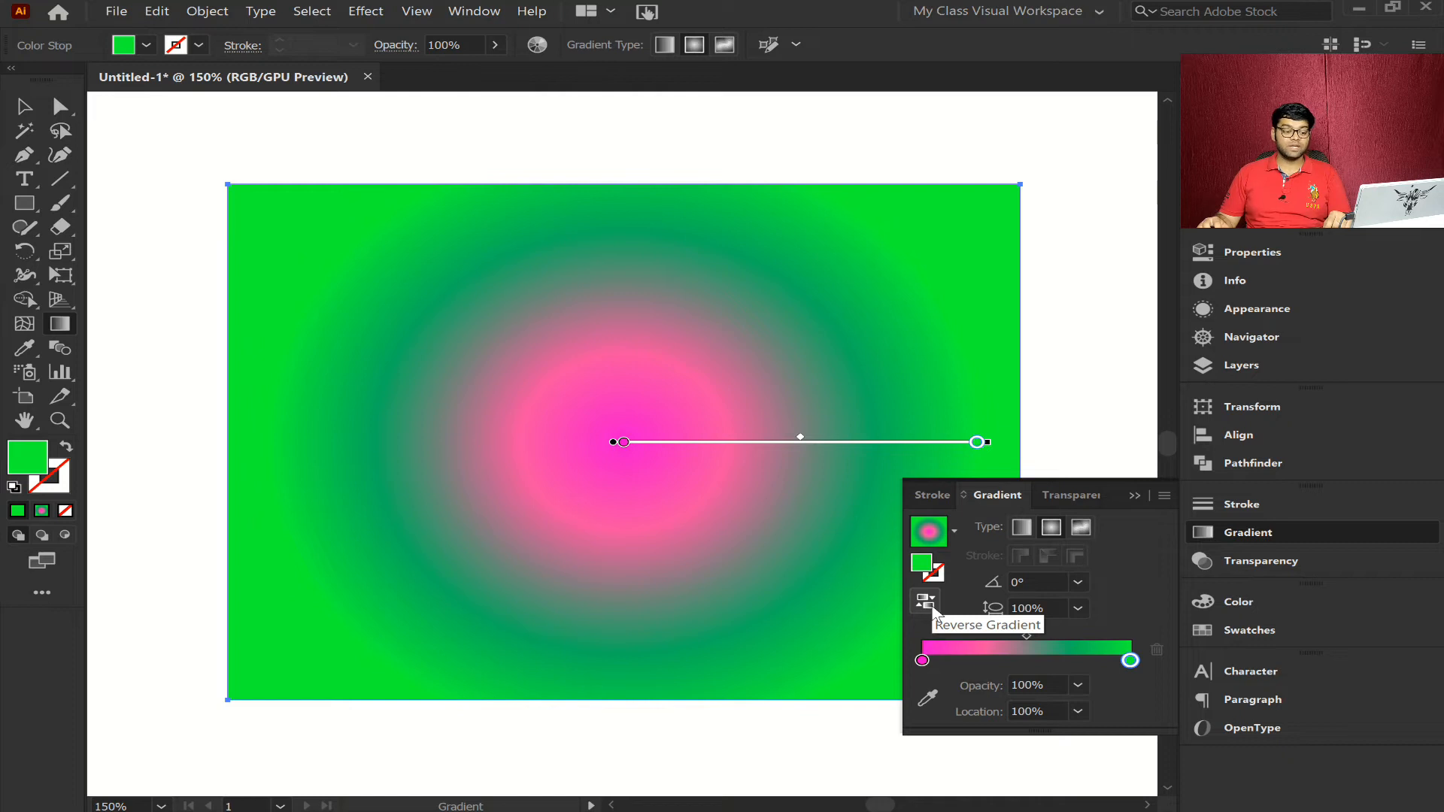
click(932, 606)
click(931, 606)
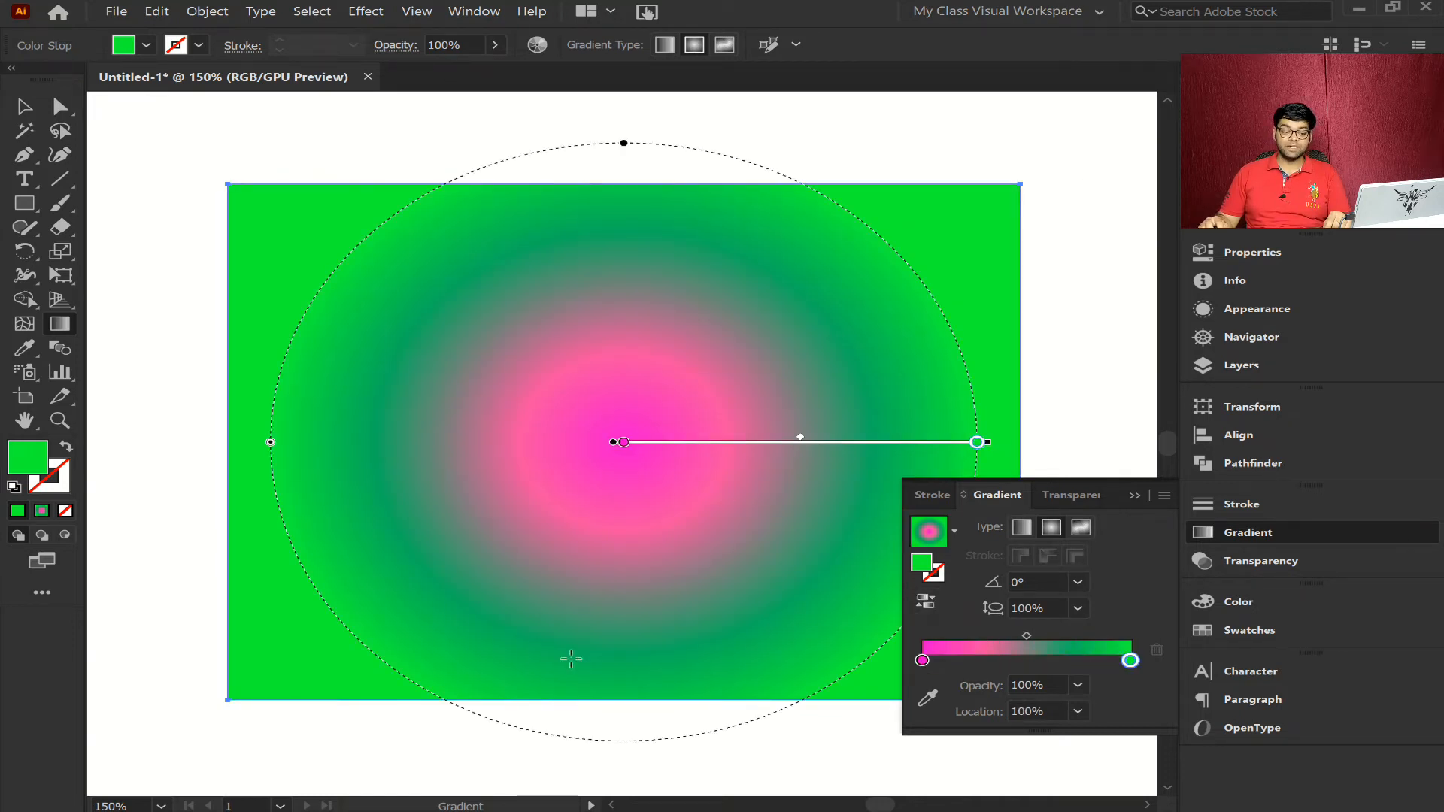
- Change the gradient type back to linear and reverse its colors so it runs from green to magenta
click(1021, 529)
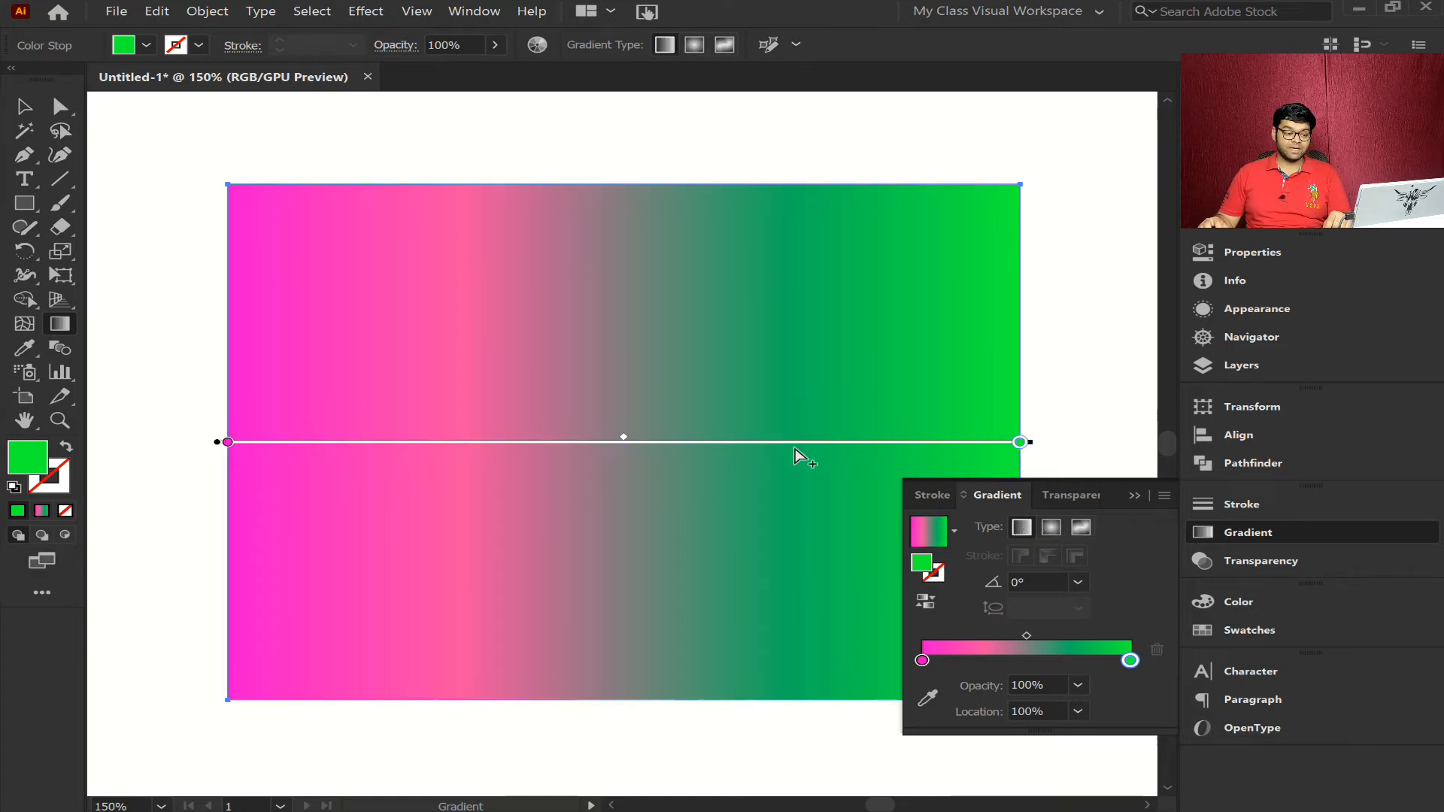
click(922, 608)
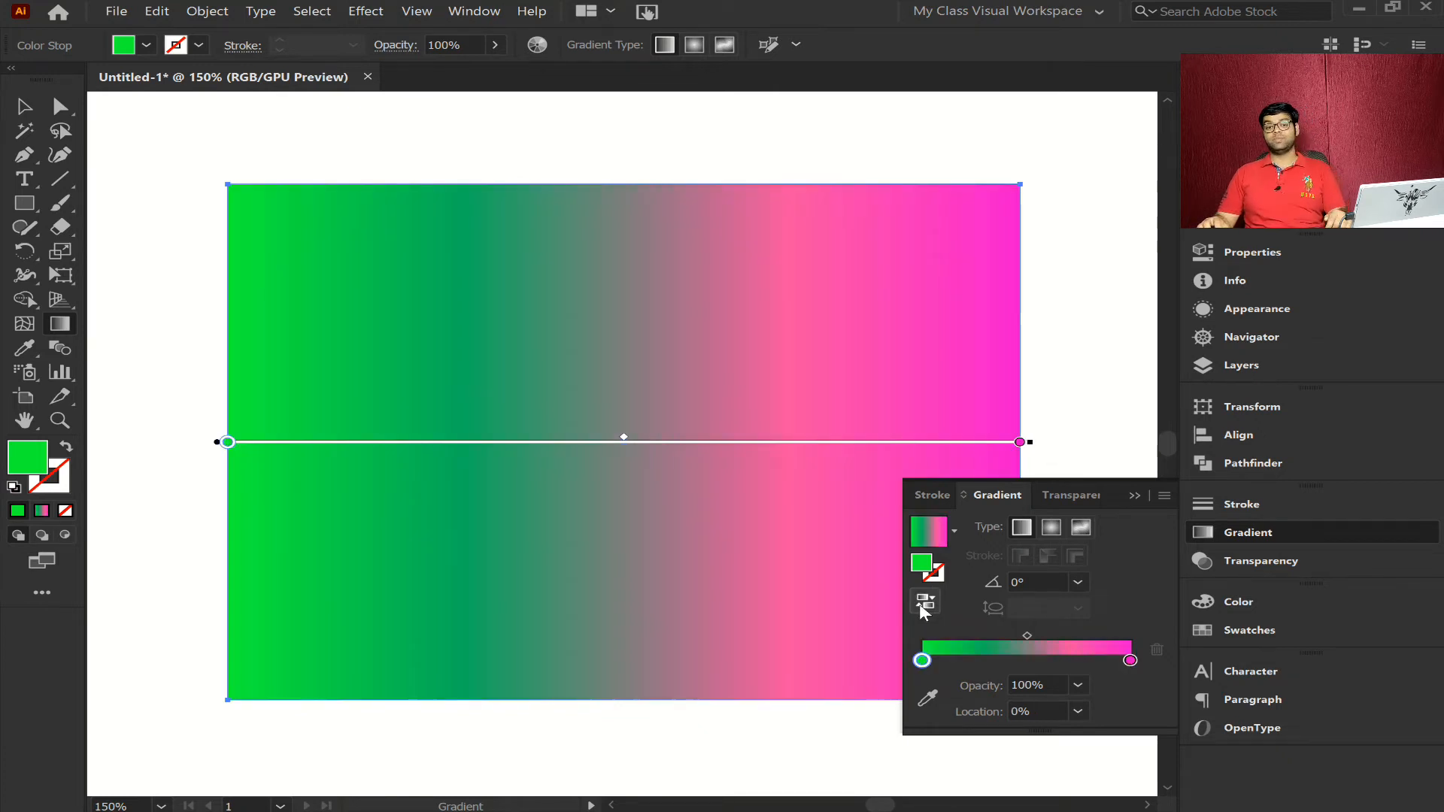
- Try the 45° angle preset on the rectangle's linear gradient
click(1079, 582)
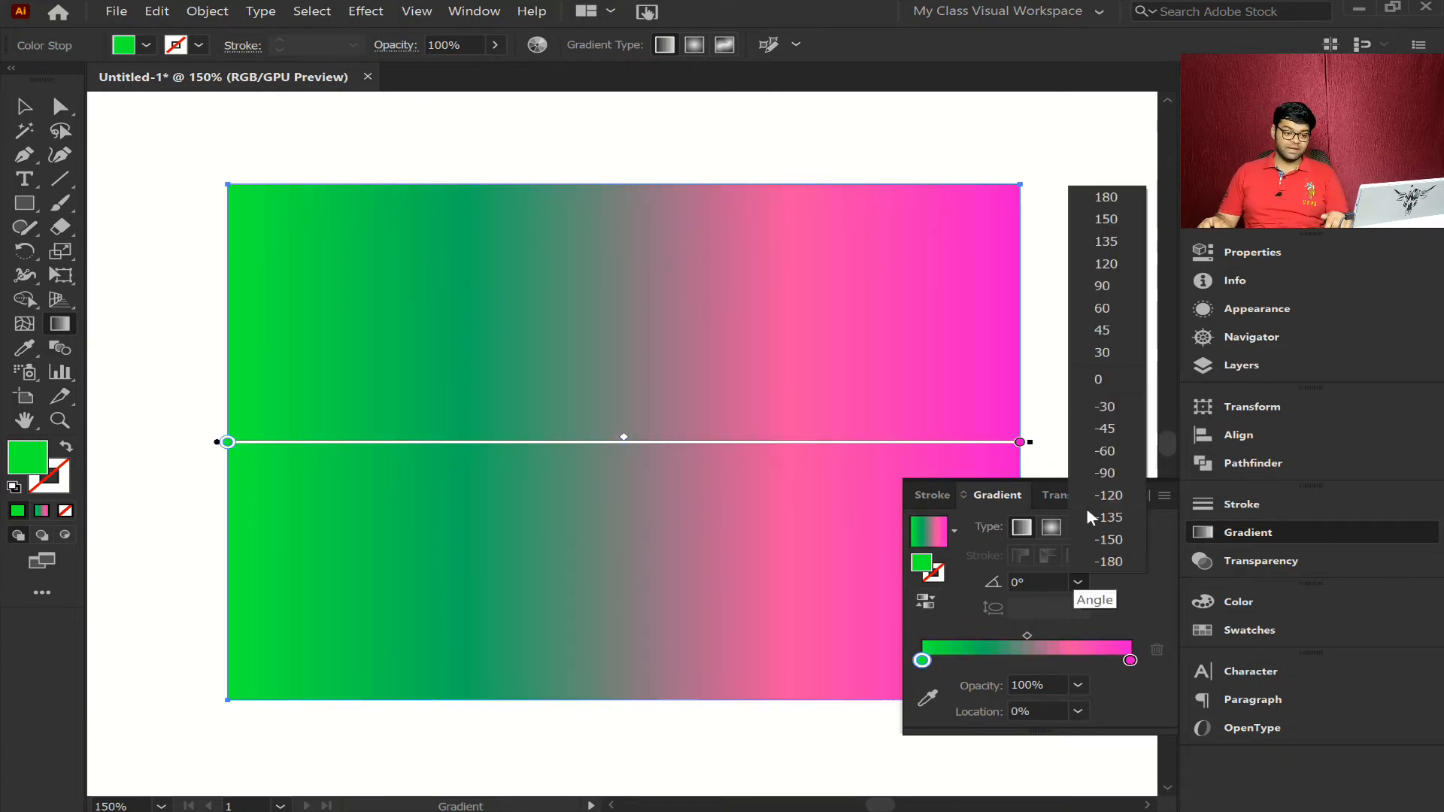
click(1100, 331)
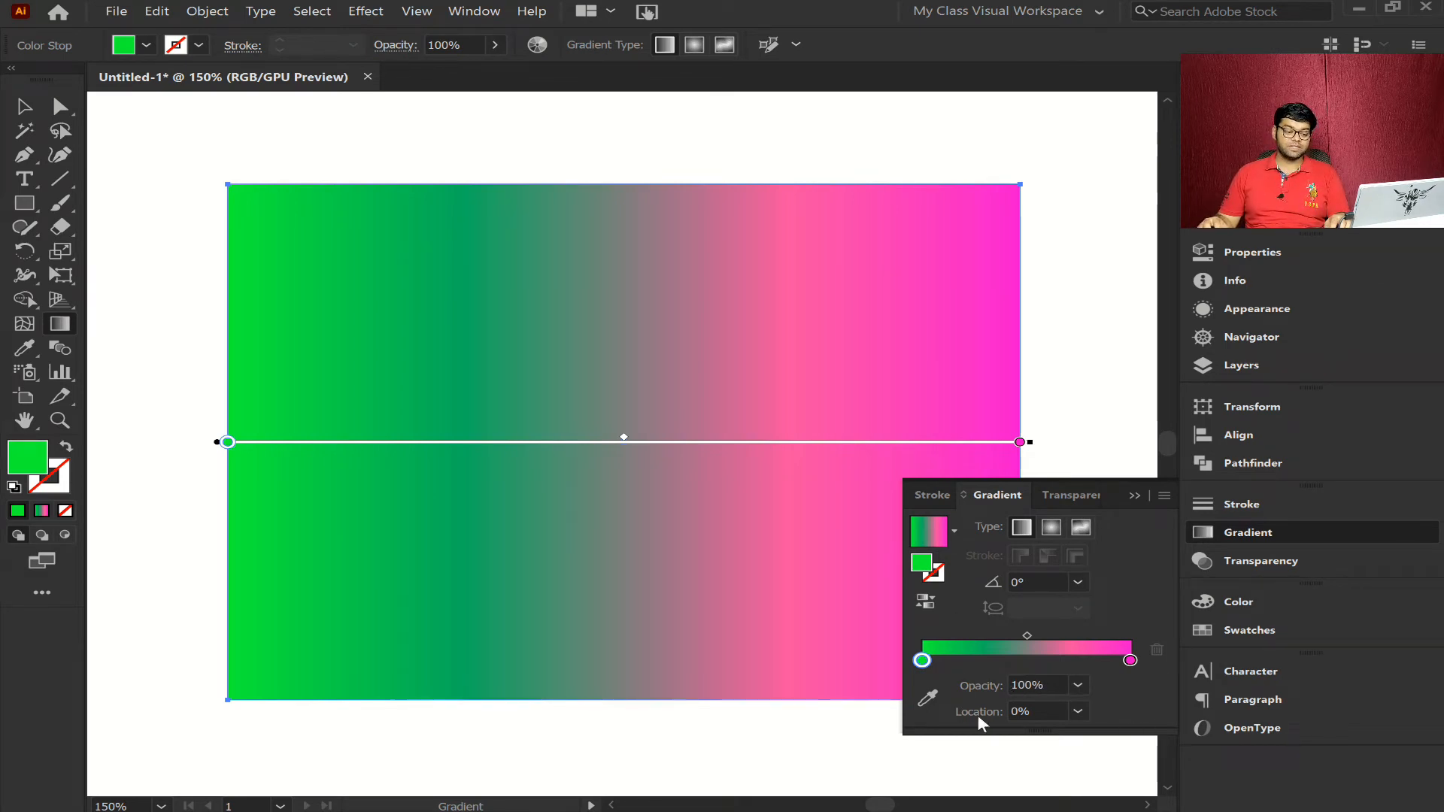
- Change the rectangle's gradient type to radial and resize its circle with the Gradient tool to nearly span the rectangle's width
click(1051, 529)
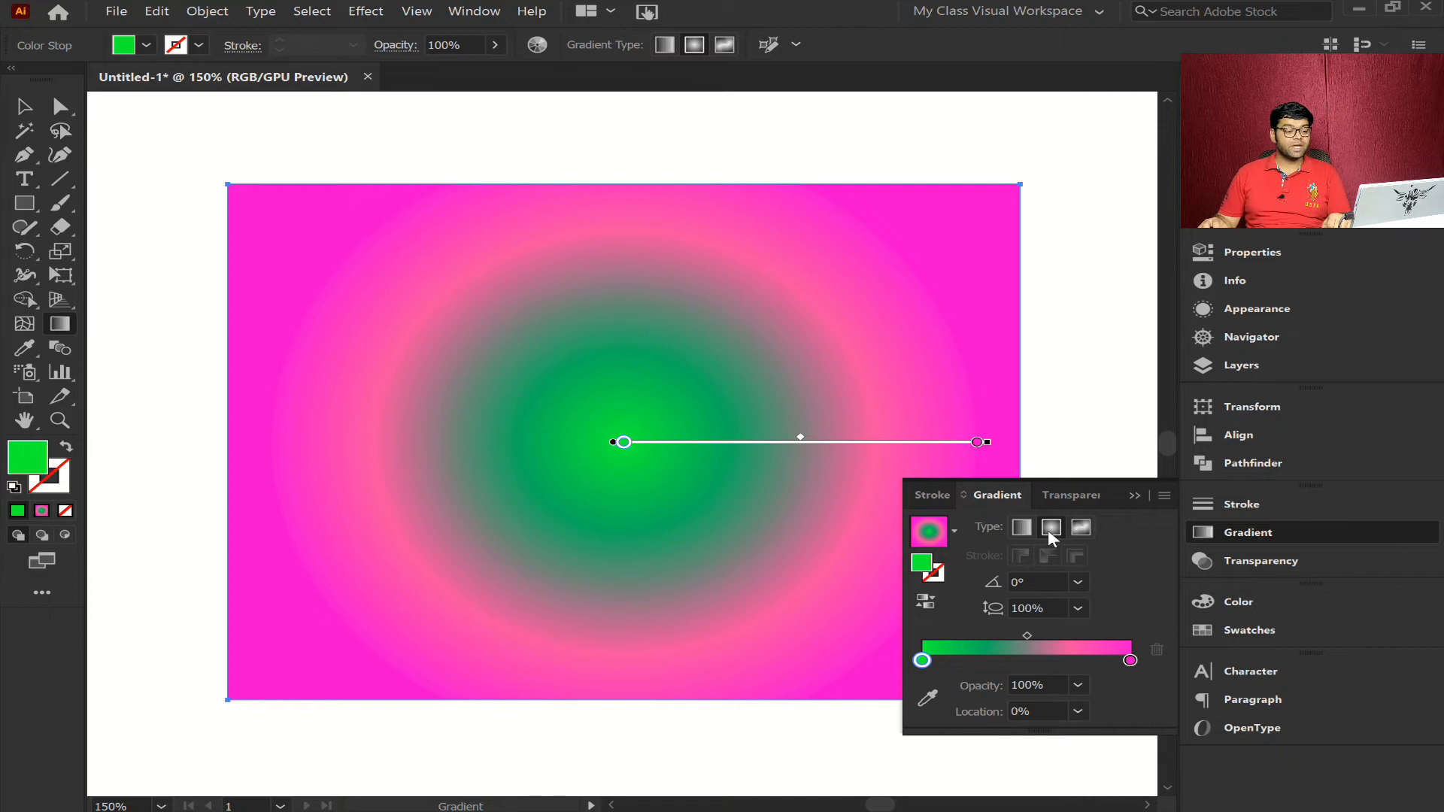
click(22, 111)
key(period)
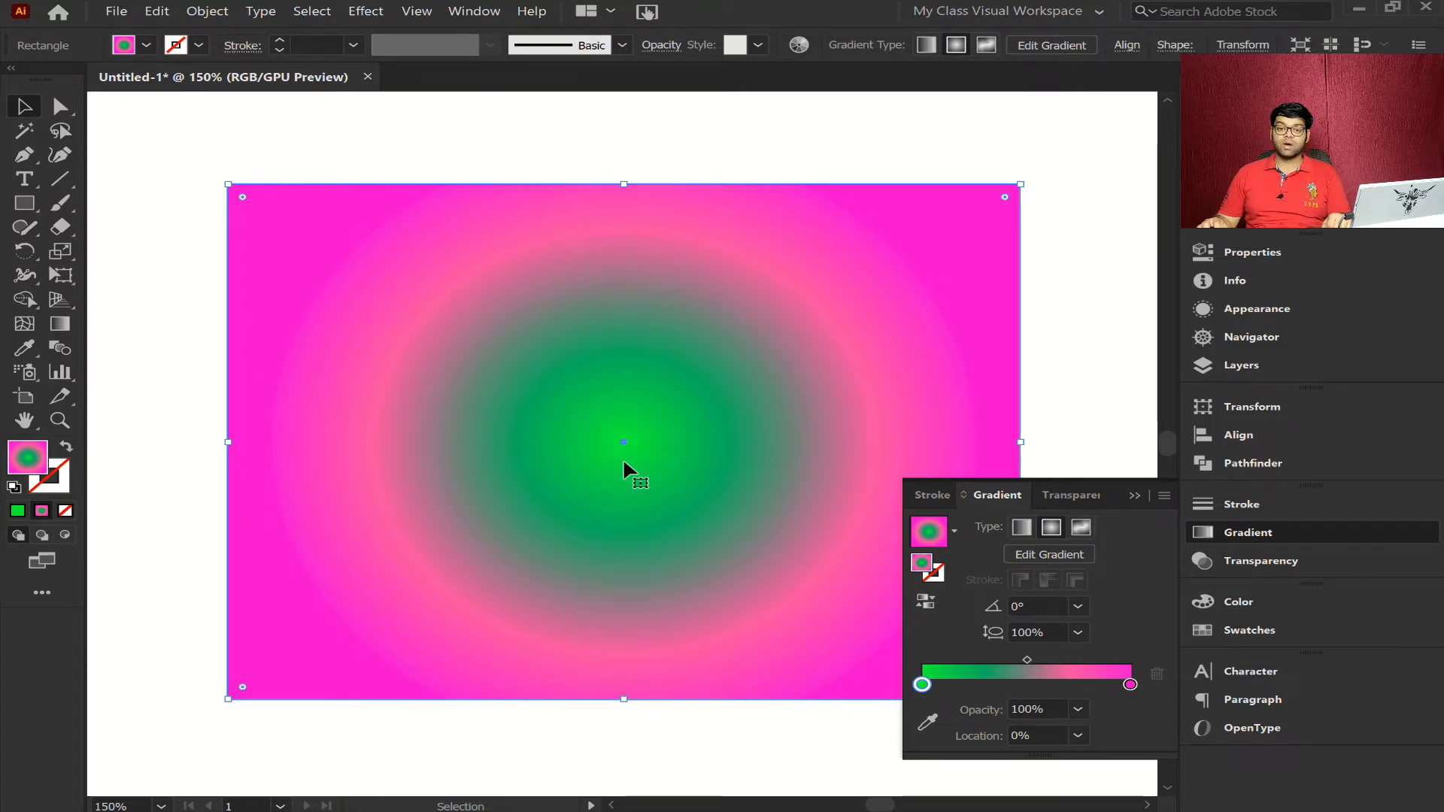
click(60, 324)
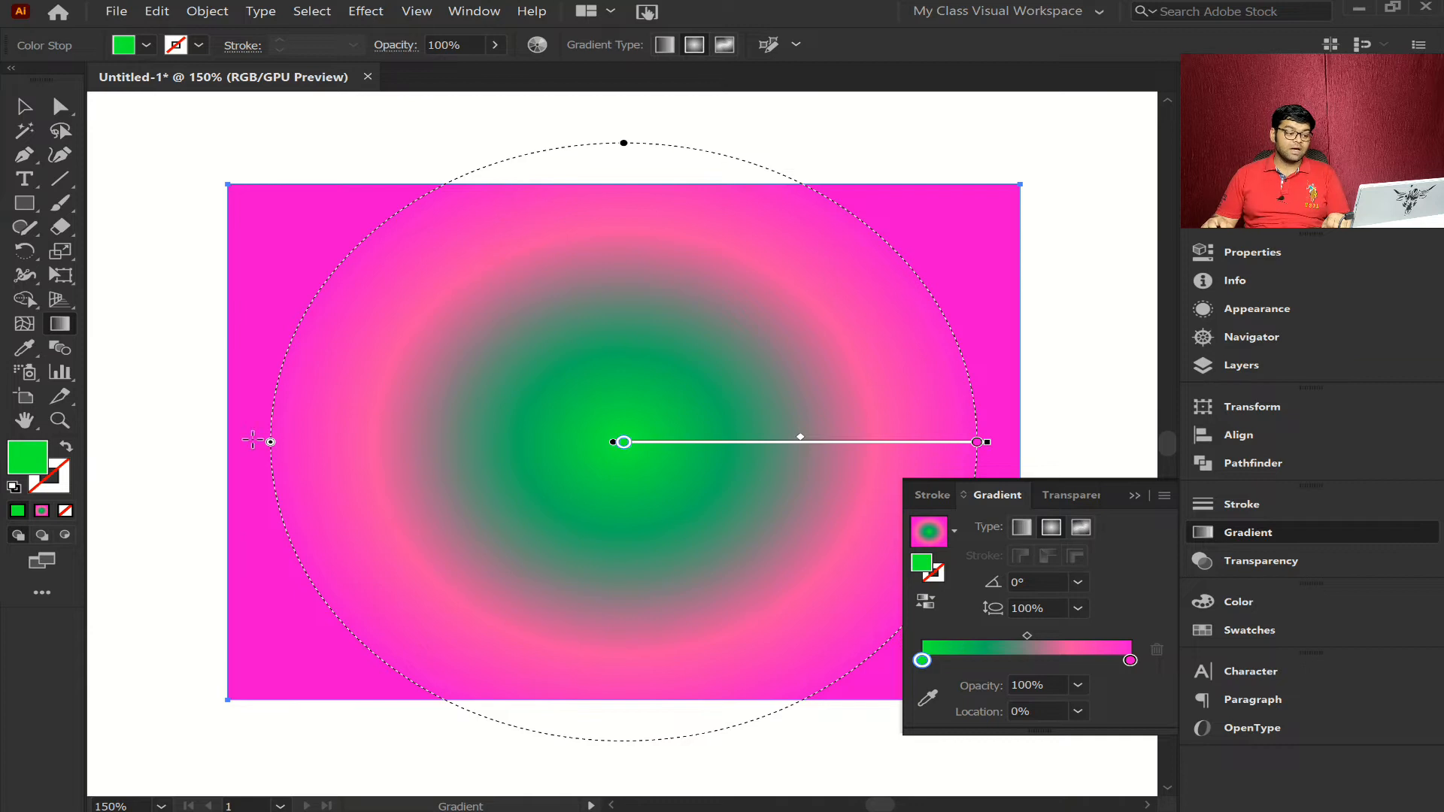
drag(266, 445, 134, 442)
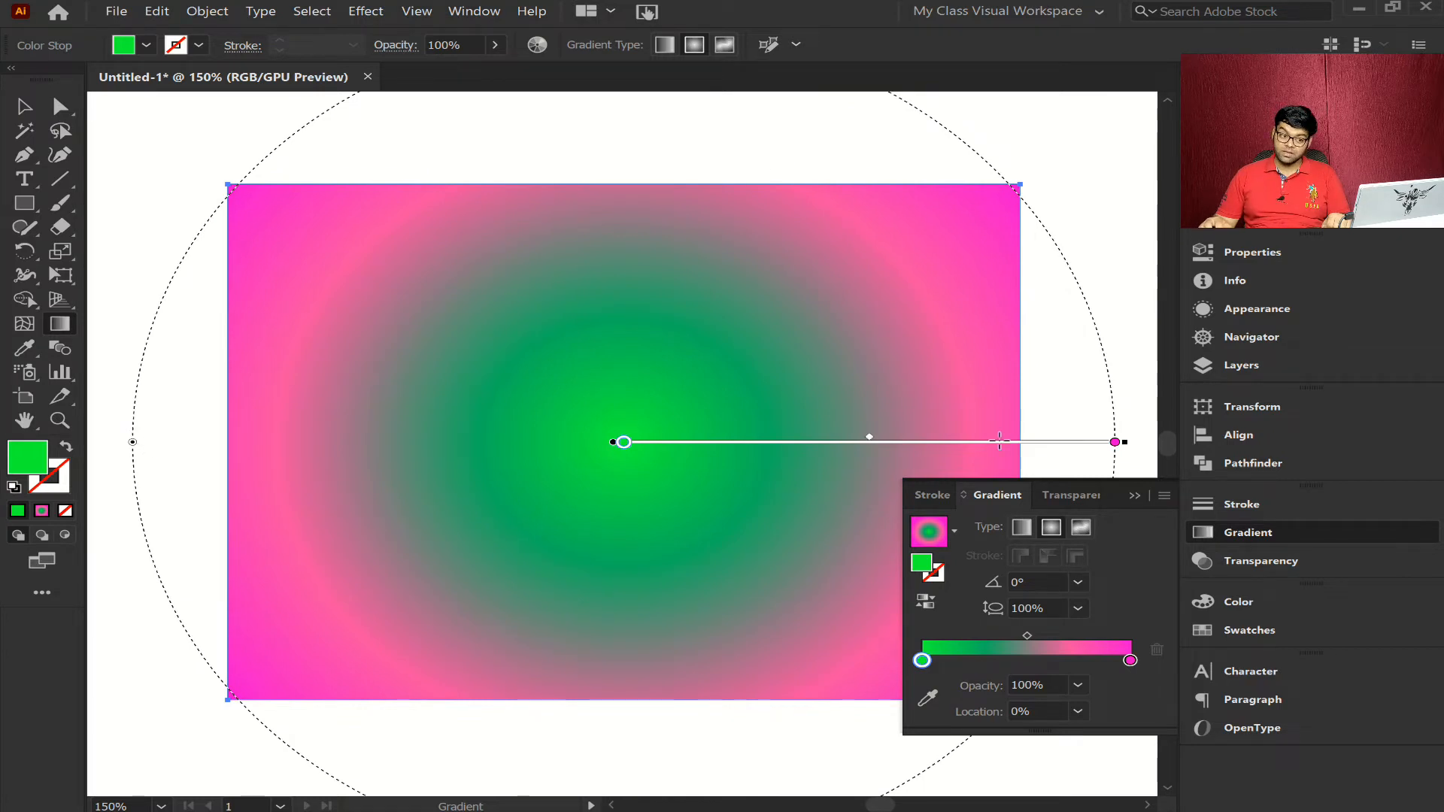
drag(151, 444, 254, 444)
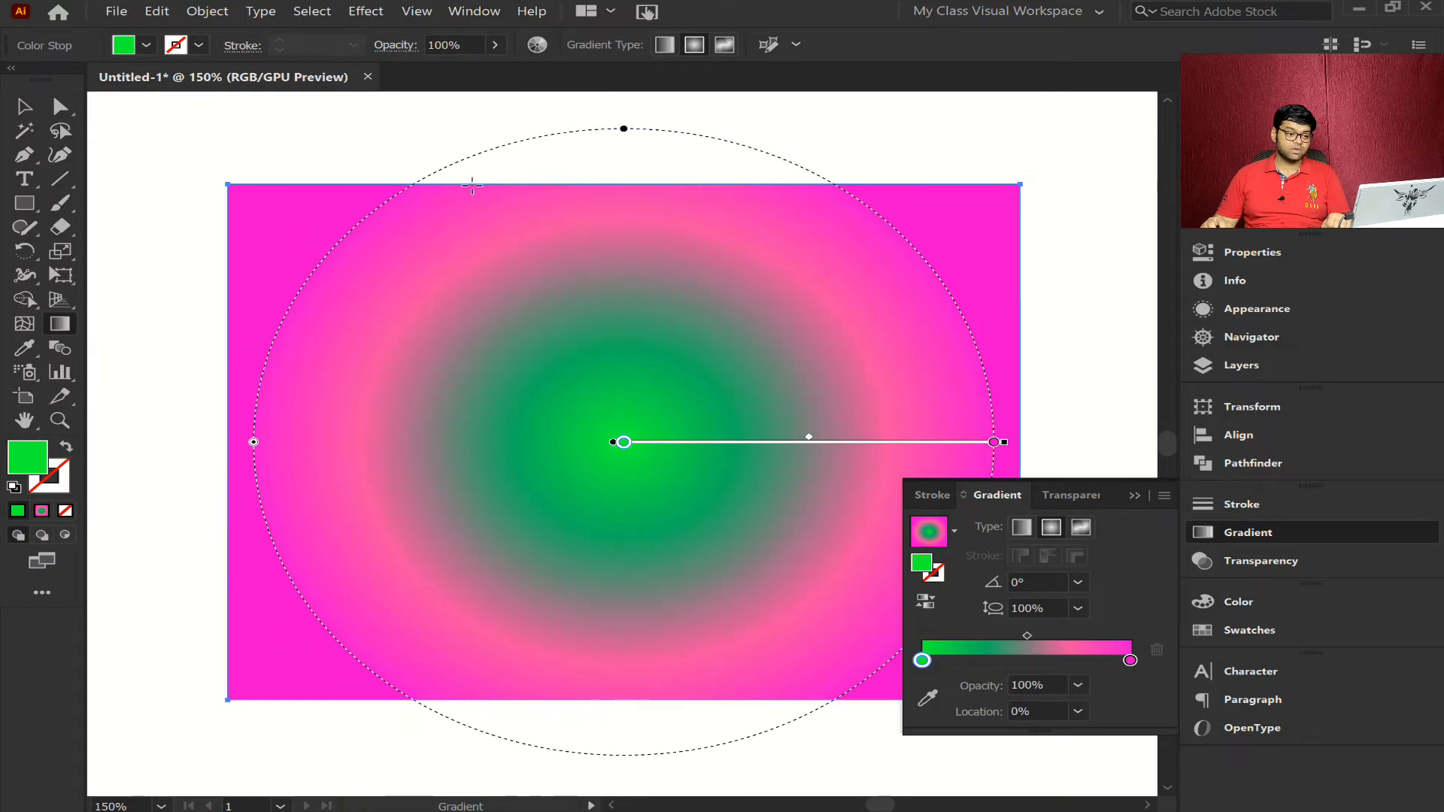
- Try flattening the radial gradient to an aspect ratio of about 49%, widen it to about 85%, and undo one further reshaping
drag(628, 134, 787, 296)
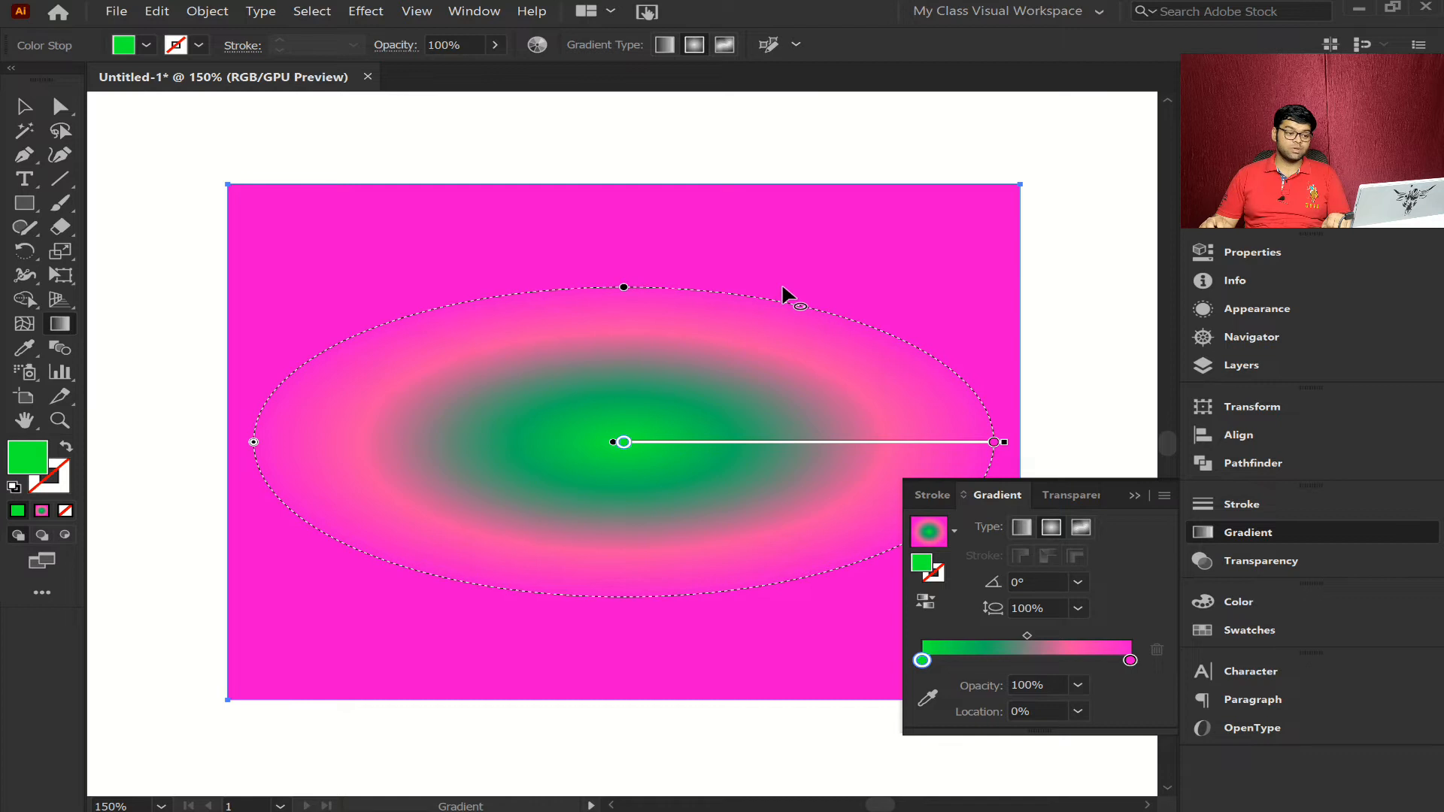
click(625, 288)
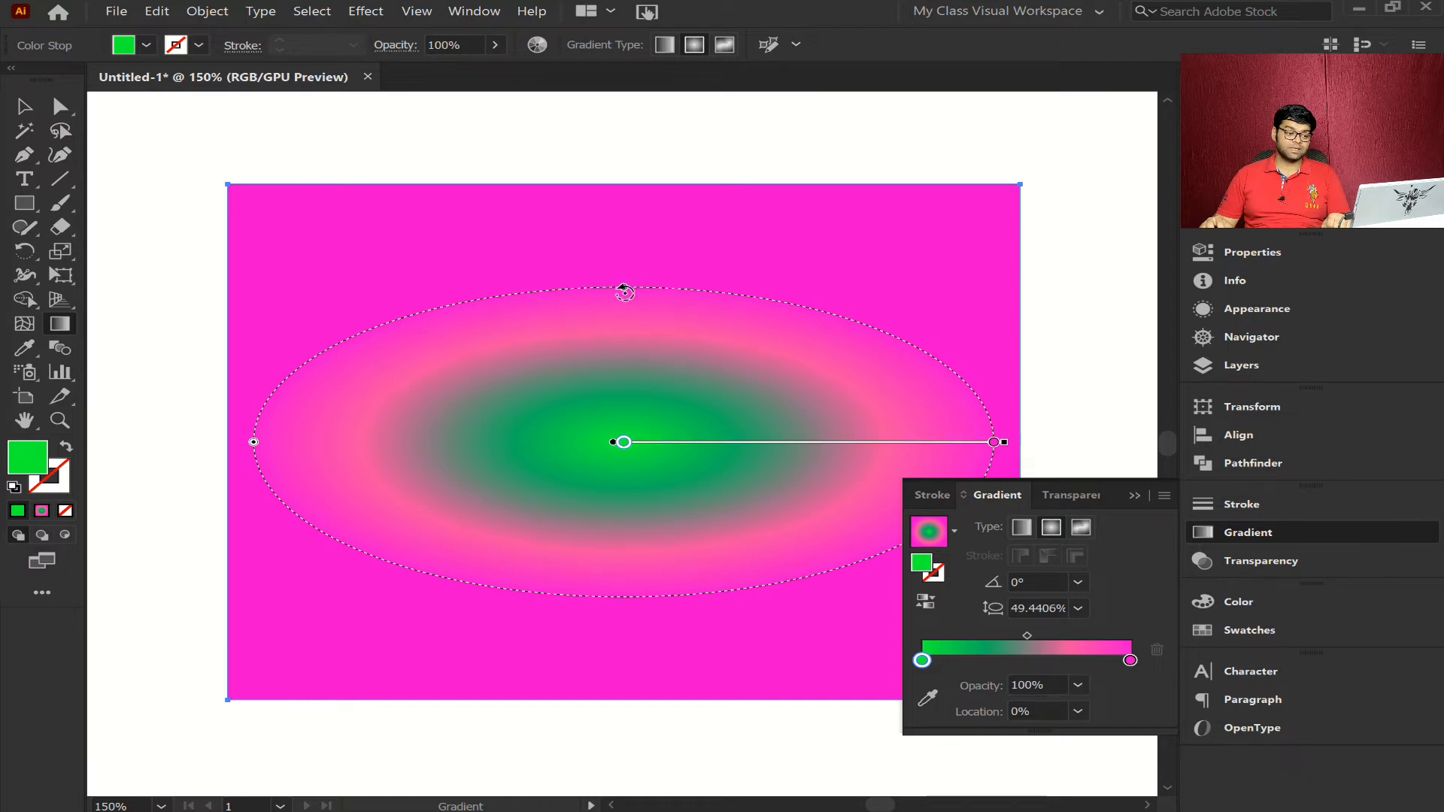
drag(623, 288, 623, 176)
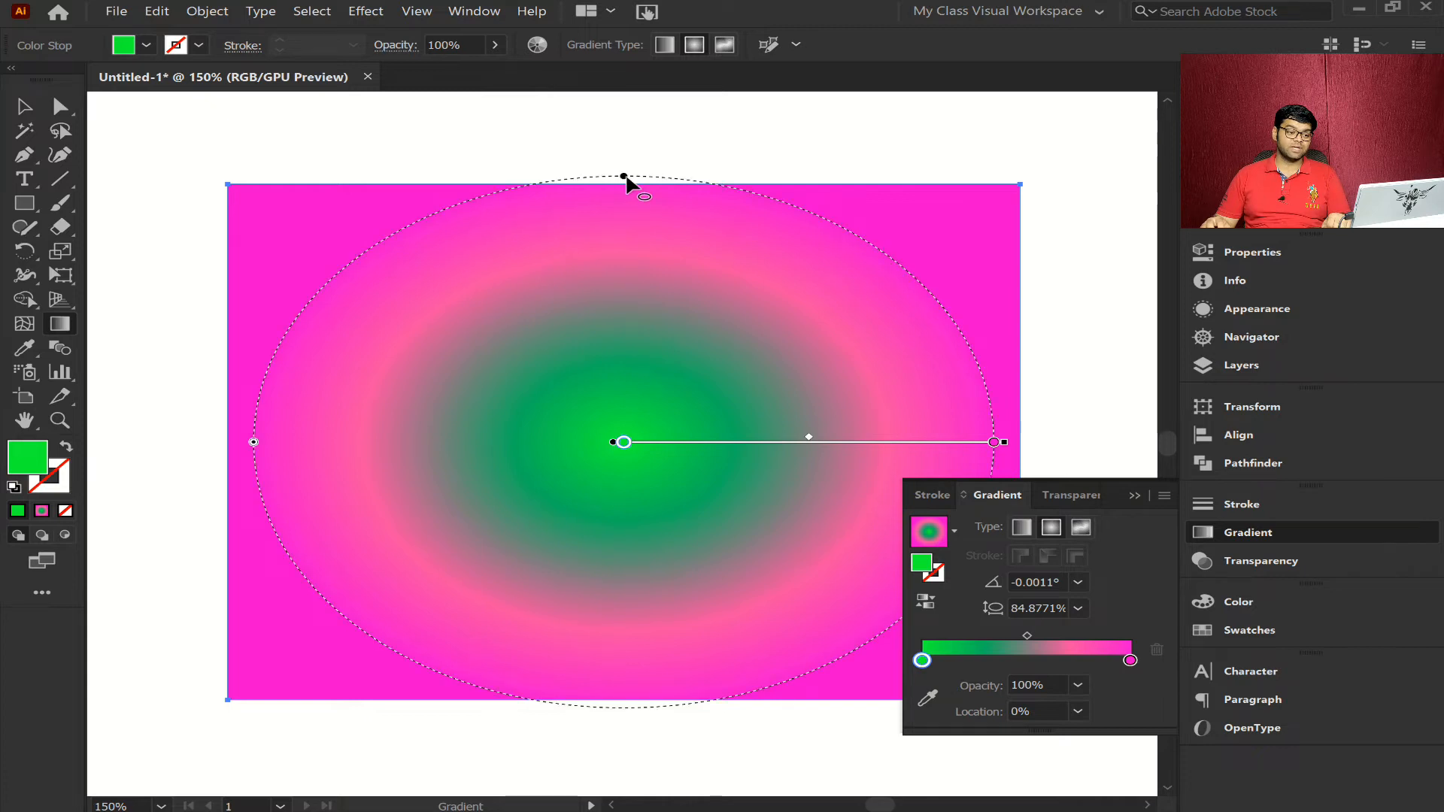
drag(625, 182, 783, 284)
key(ctrl+z)
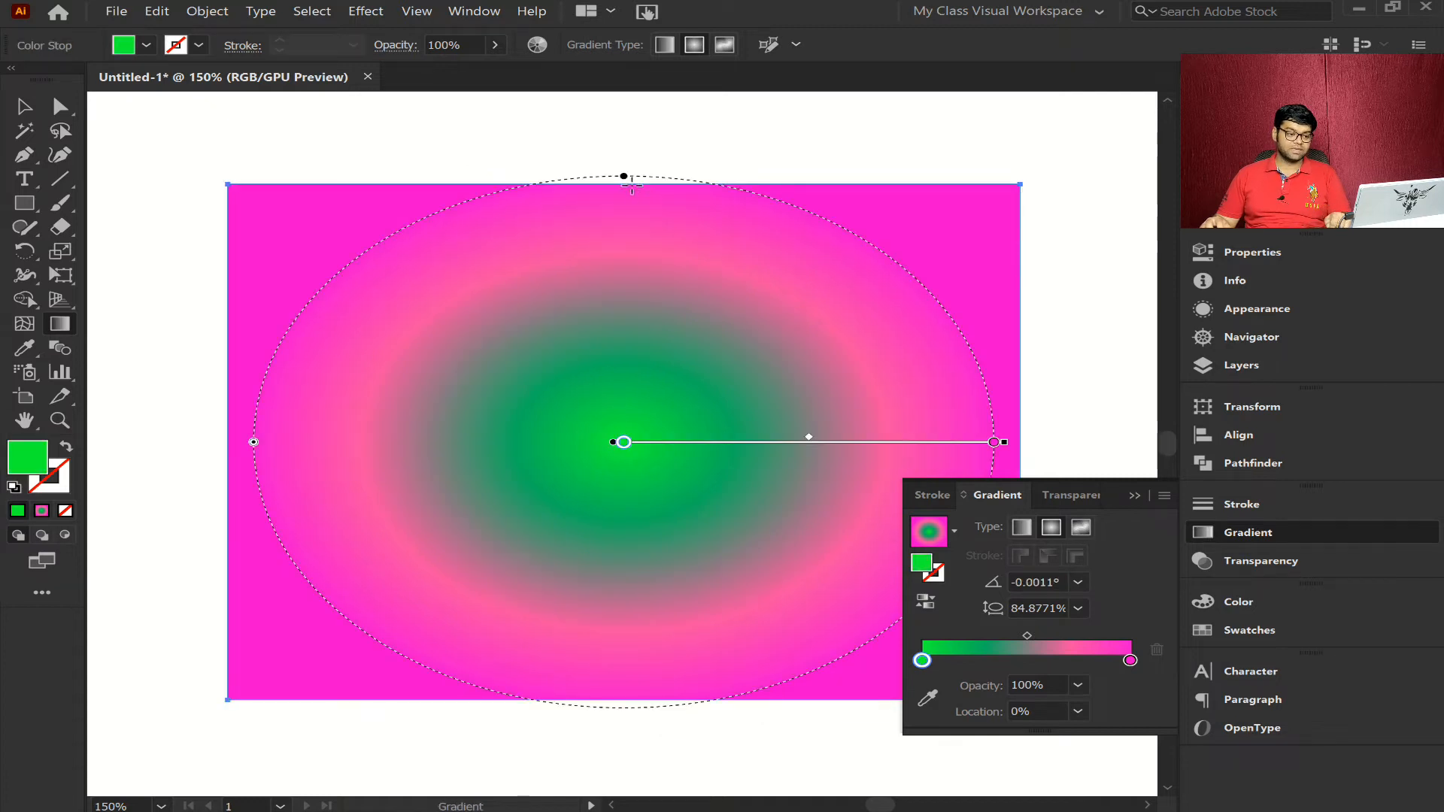
- Try rotating the radial gradient to about -48° and varying its aspect ratio to about 54% and 97%
drag(623, 176, 787, 324)
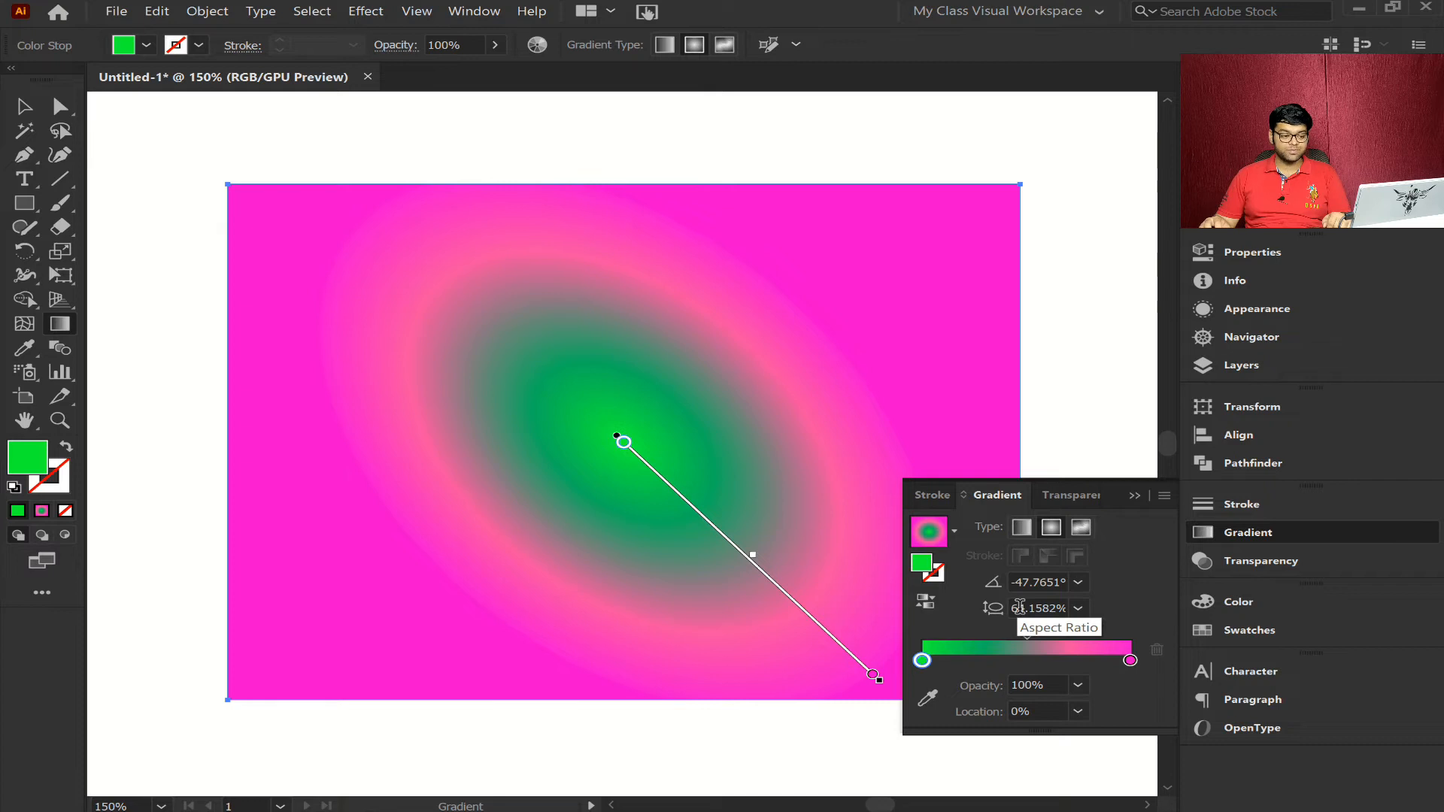
drag(801, 311, 775, 328)
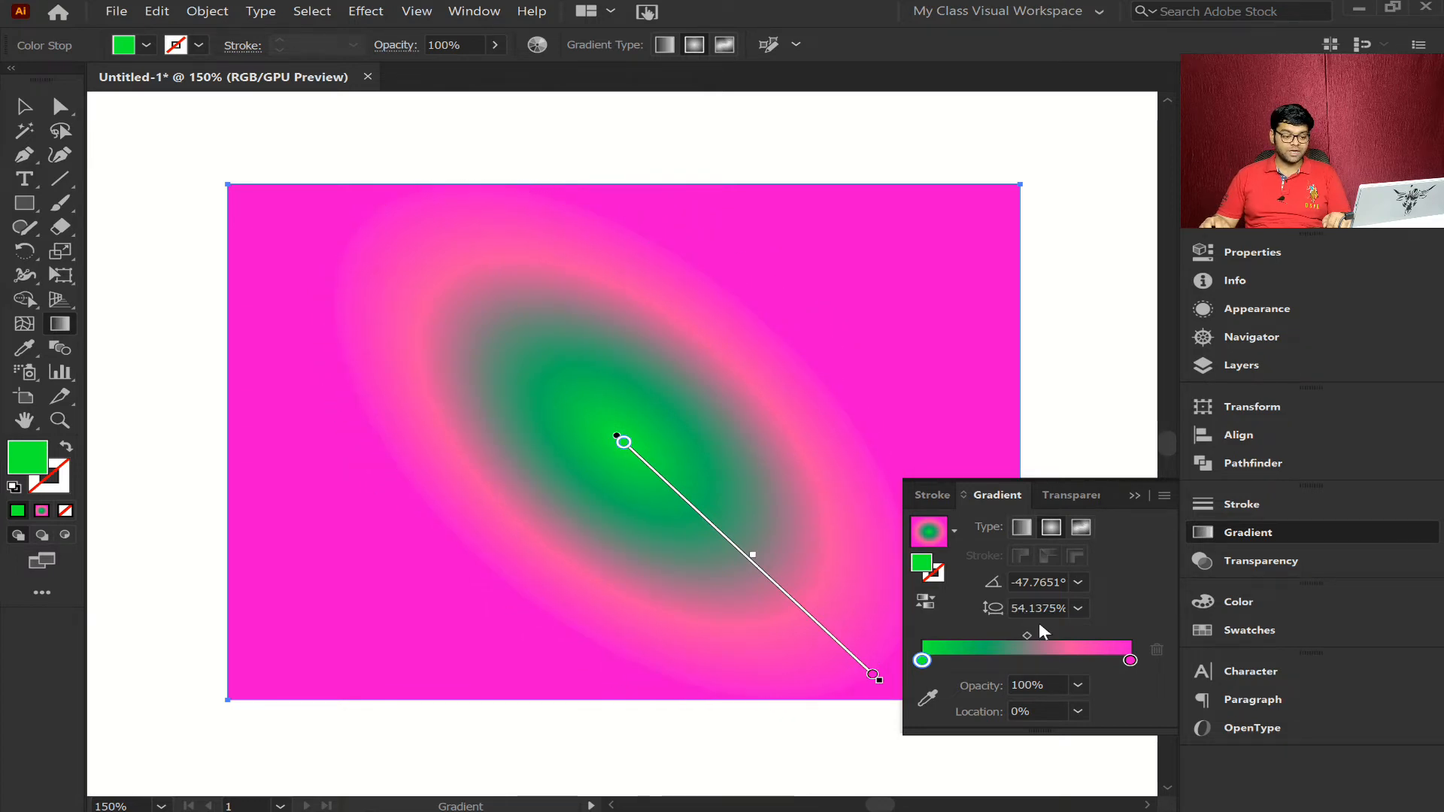
drag(772, 325, 887, 235)
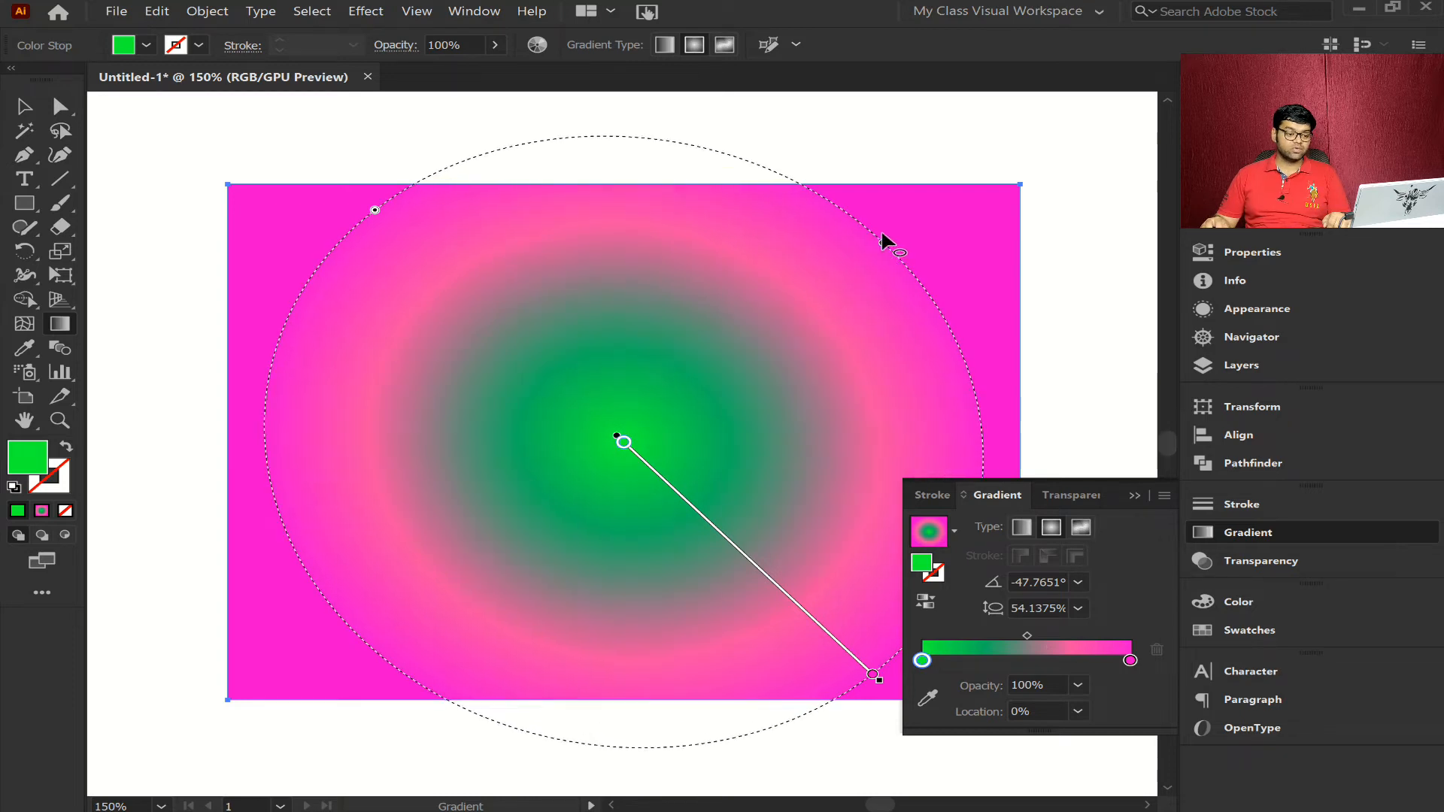
- Set the radial gradient's aspect ratio to 100% and its angle to 0°
double_click(1041, 602)
text(100)
key(Return)
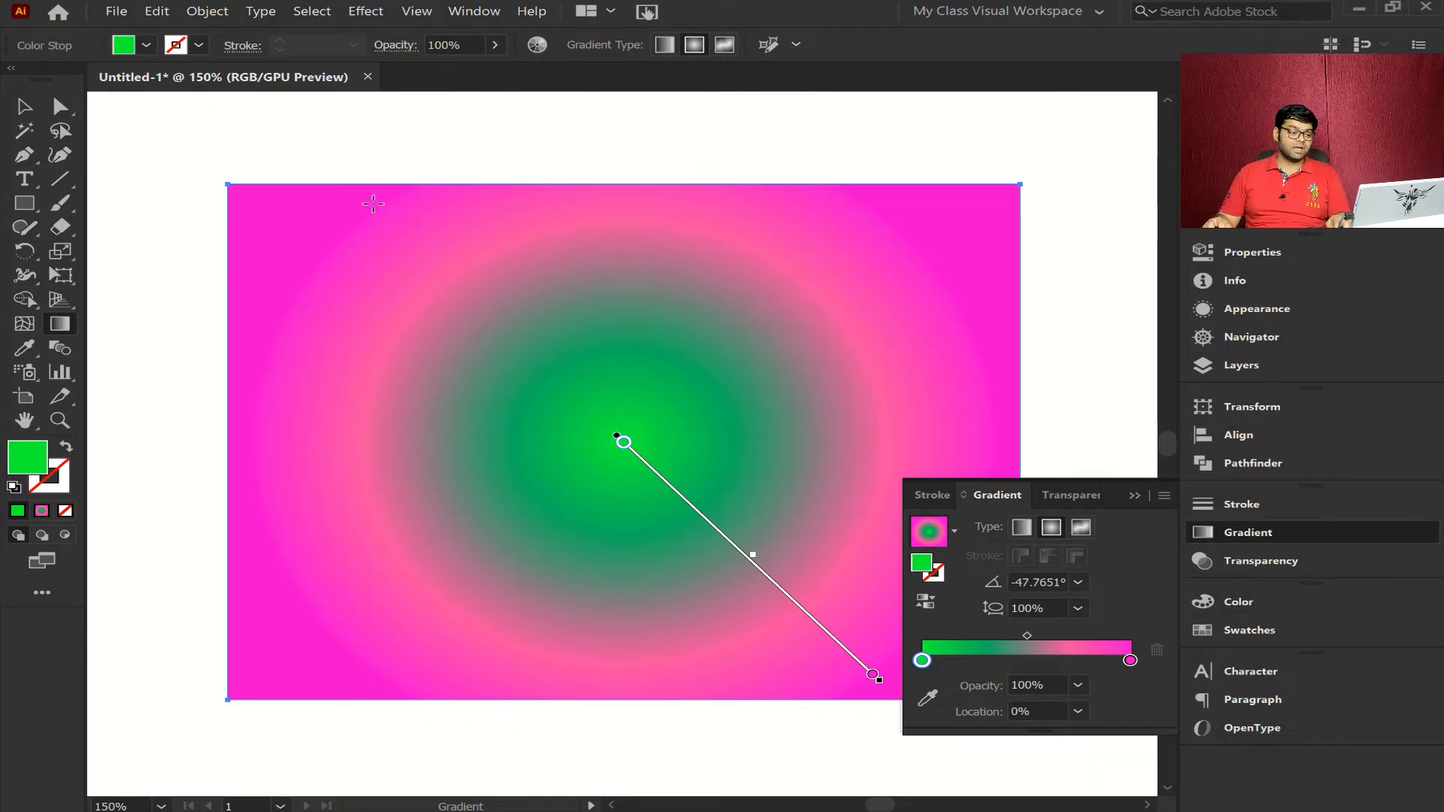
click(1078, 582)
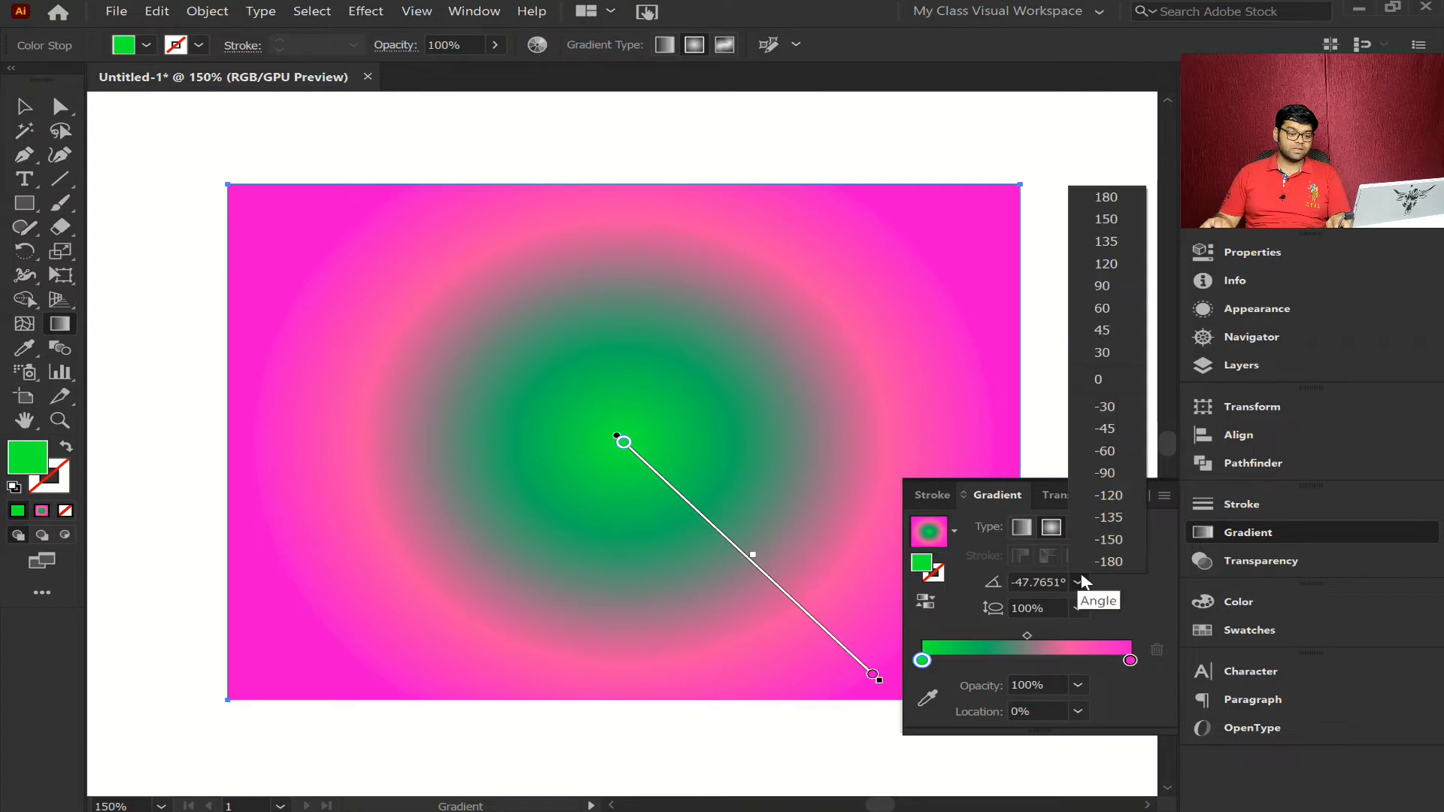
click(1097, 379)
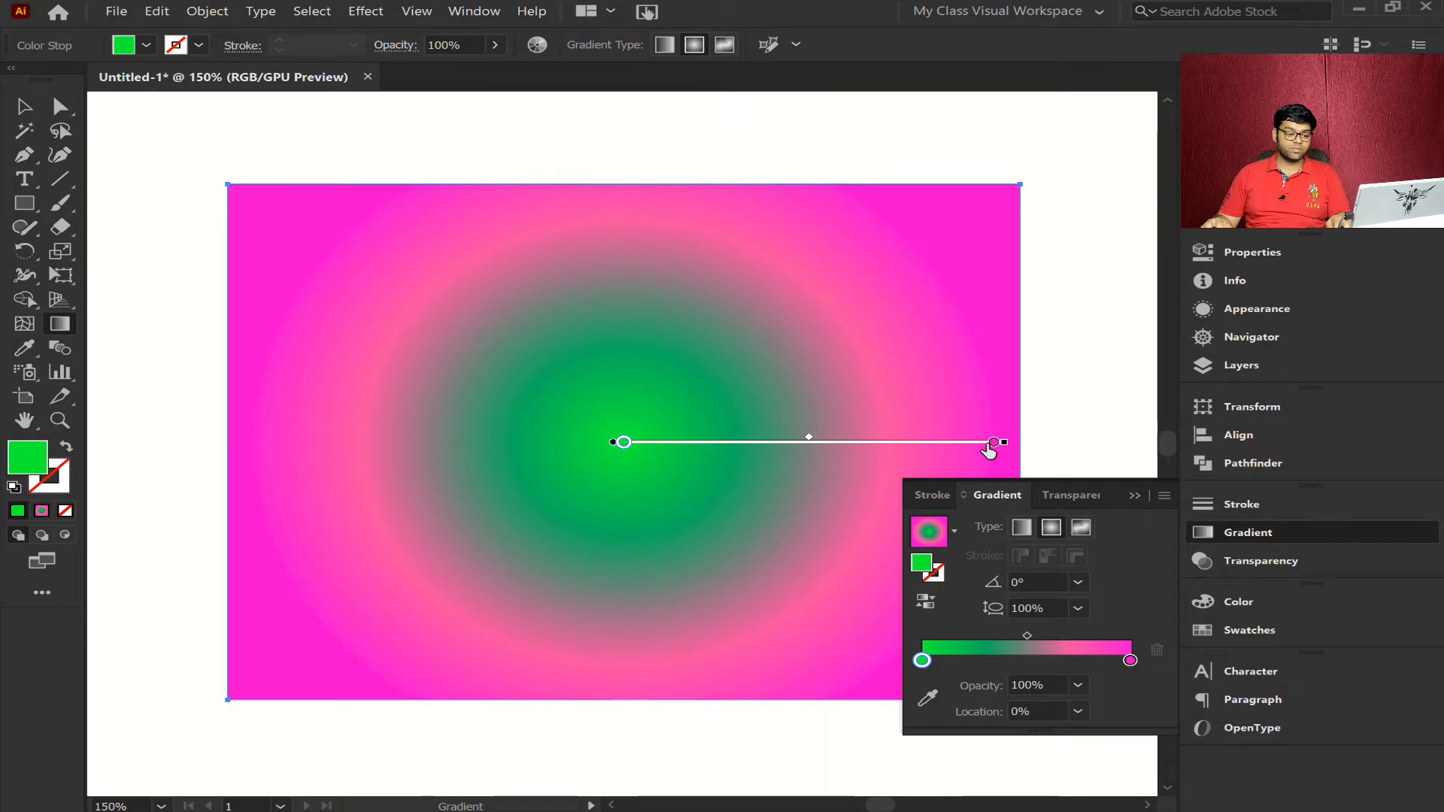
- Shift the gradient's midpoint slightly outward, and try the green stop at about 31% before returning it to location 0%
mouse_move(844, 444)
mouse_down()
mouse_move(899, 445)
mouse_move(848, 442)
mouse_up()
drag(625, 443, 748, 446)
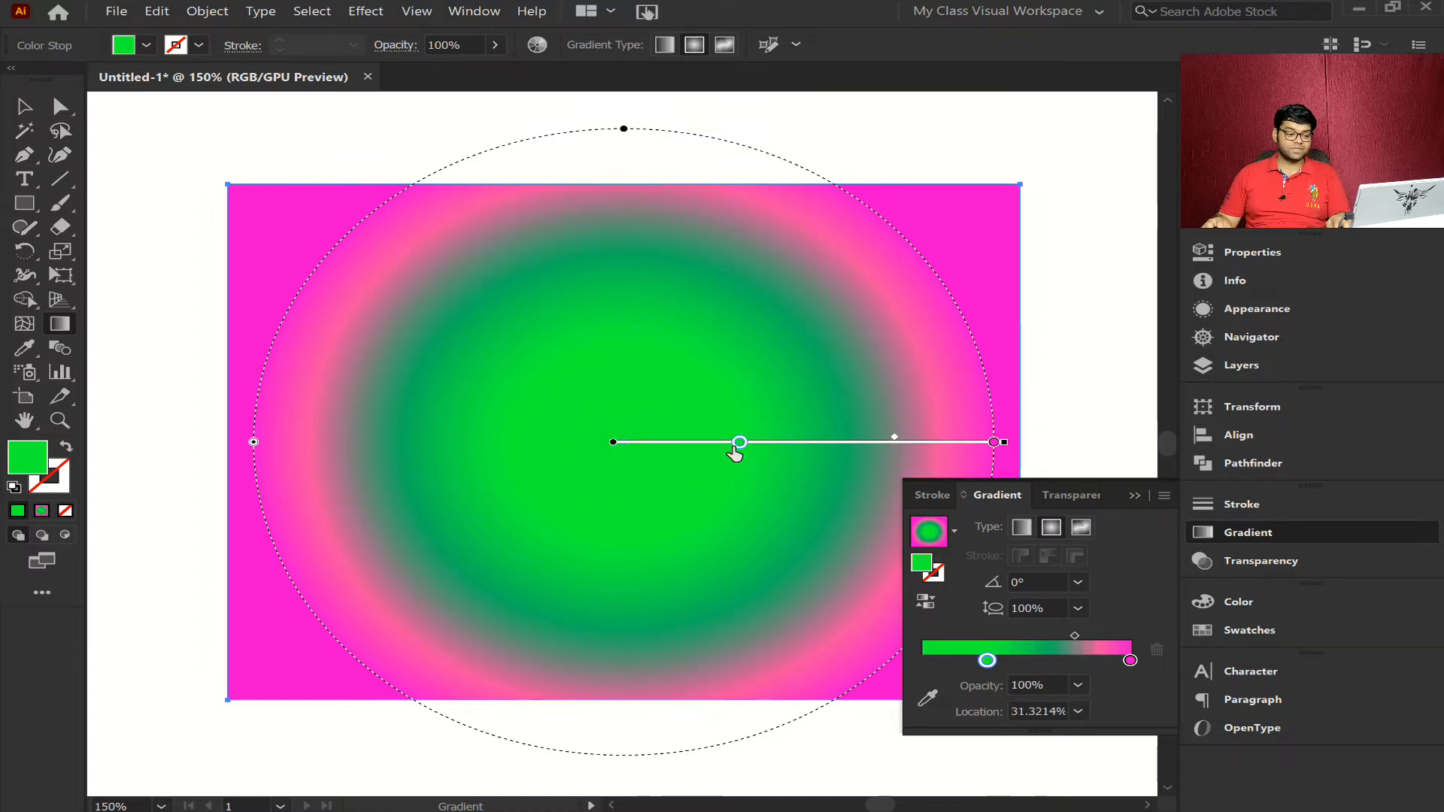
drag(738, 446, 584, 435)
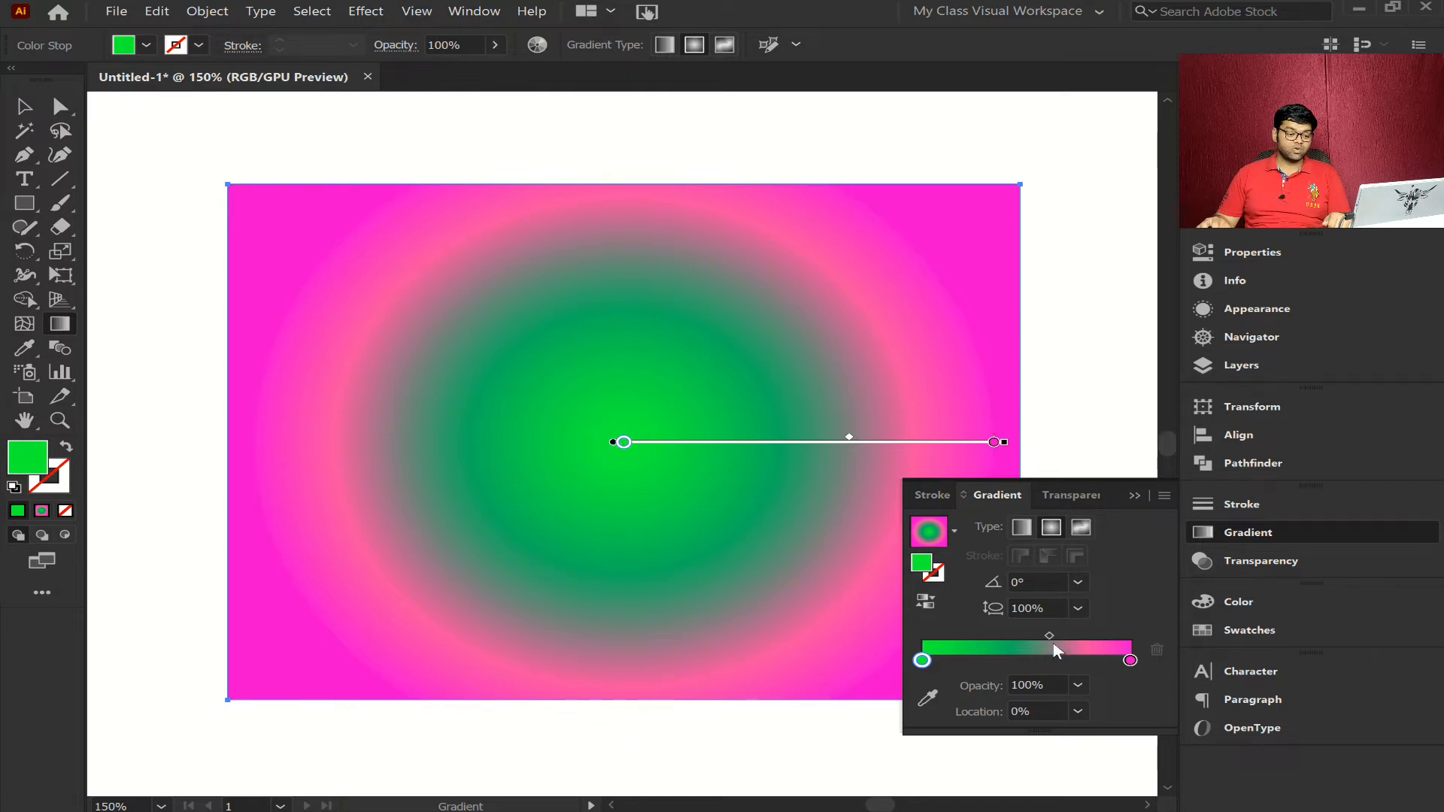
- Try 60% opacity on the green color stop and restore it to 100%
click(1088, 687)
click(1107, 575)
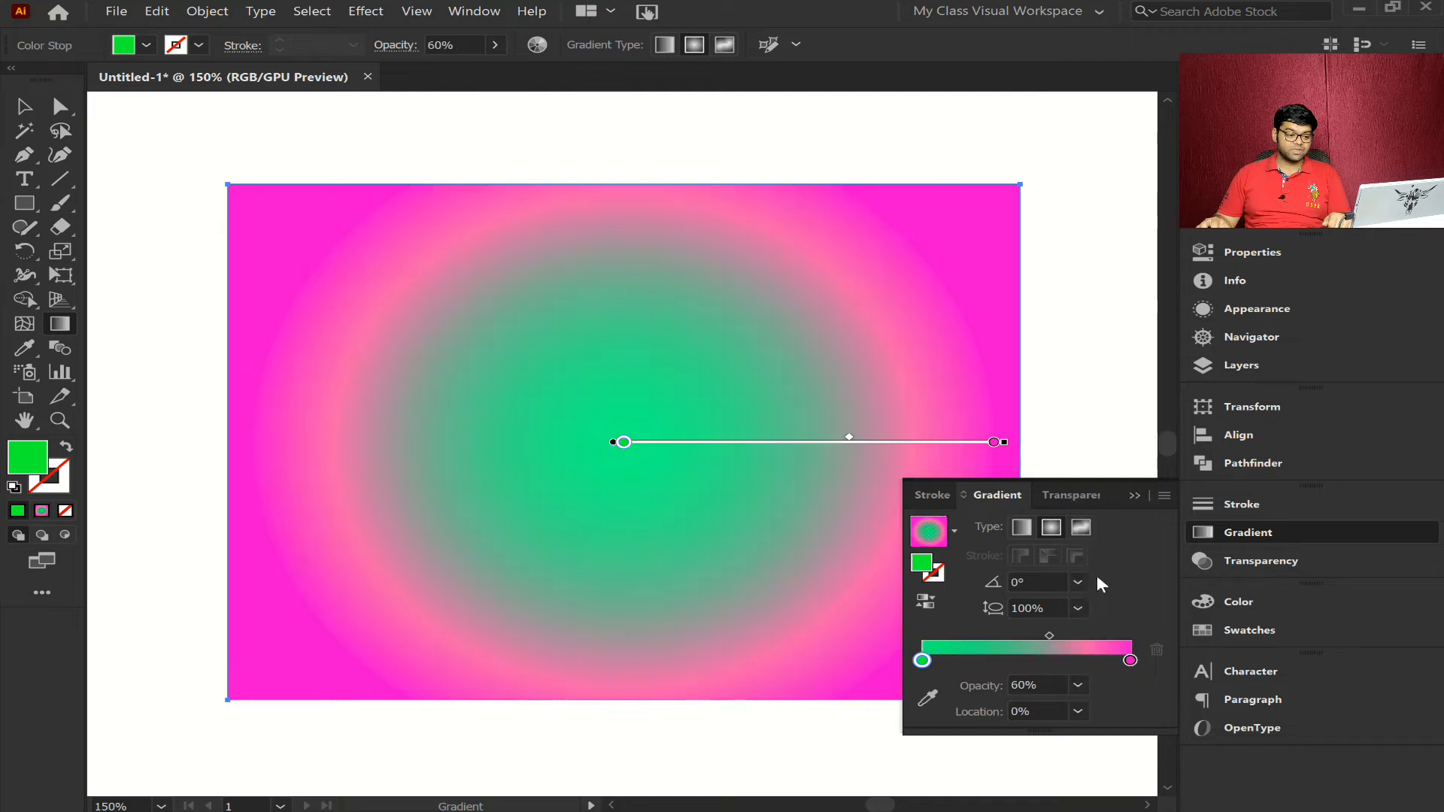
click(1077, 684)
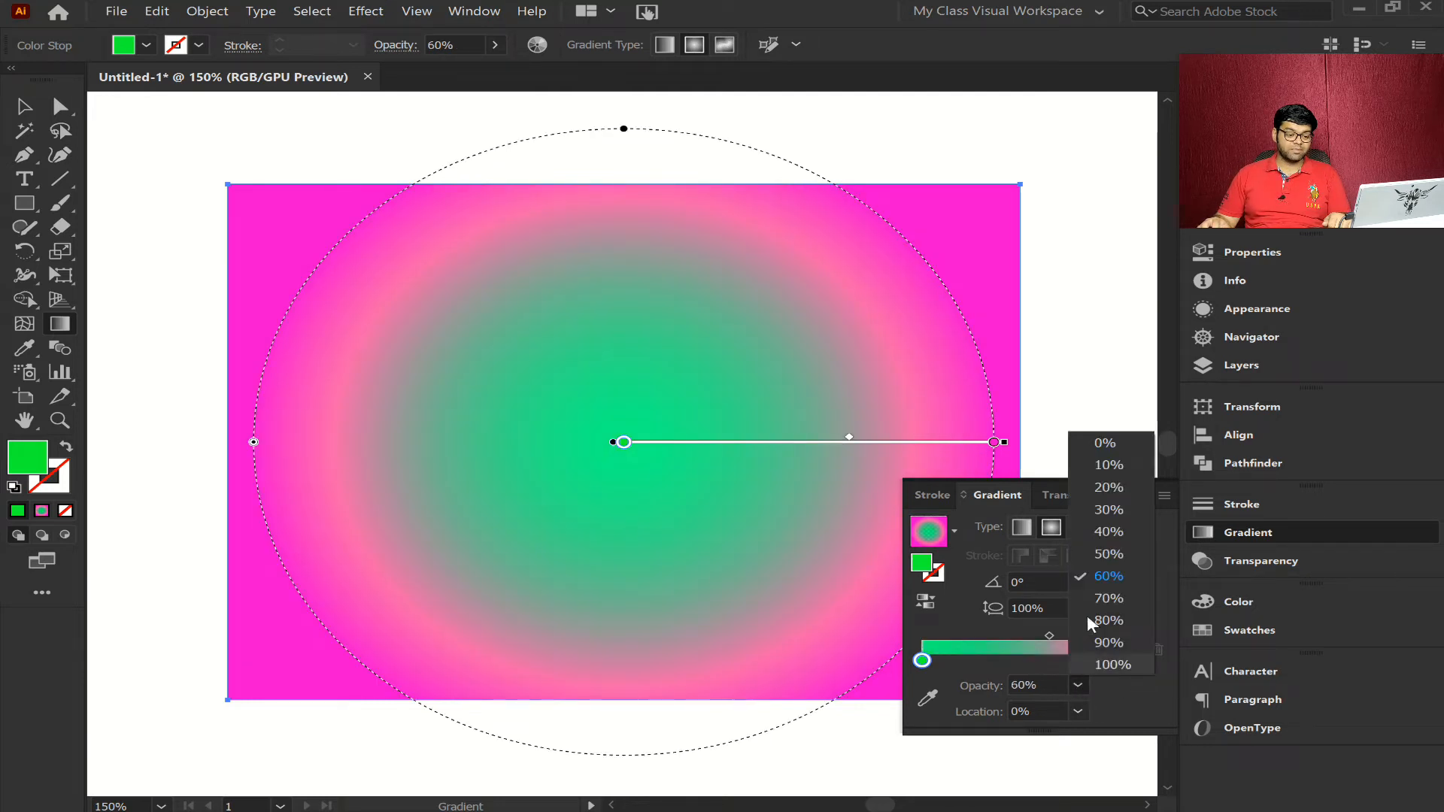
click(1118, 664)
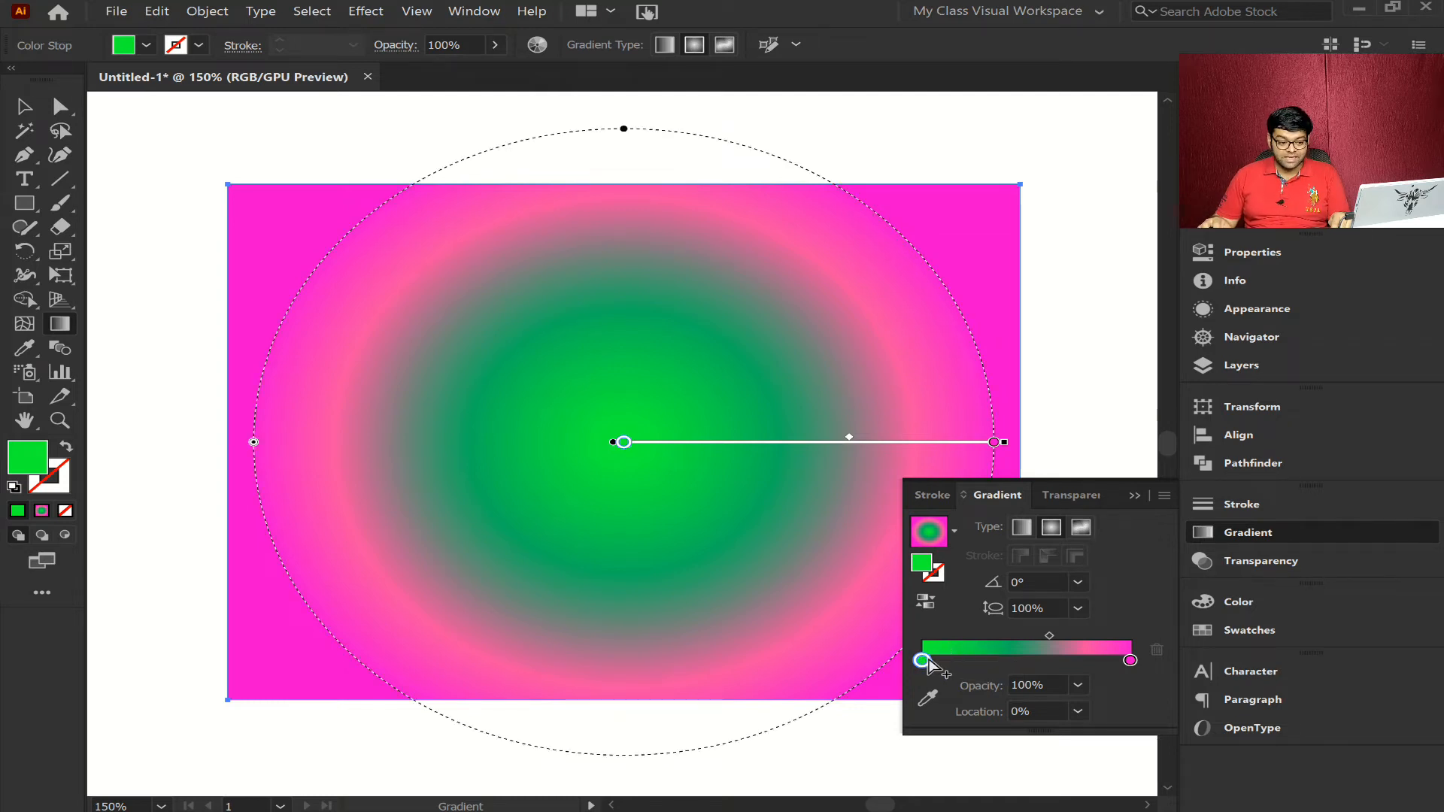
- Try the midpoint between the green and magenta stops at about 58%, 45% and 70%, and select the magenta stop
click(1131, 661)
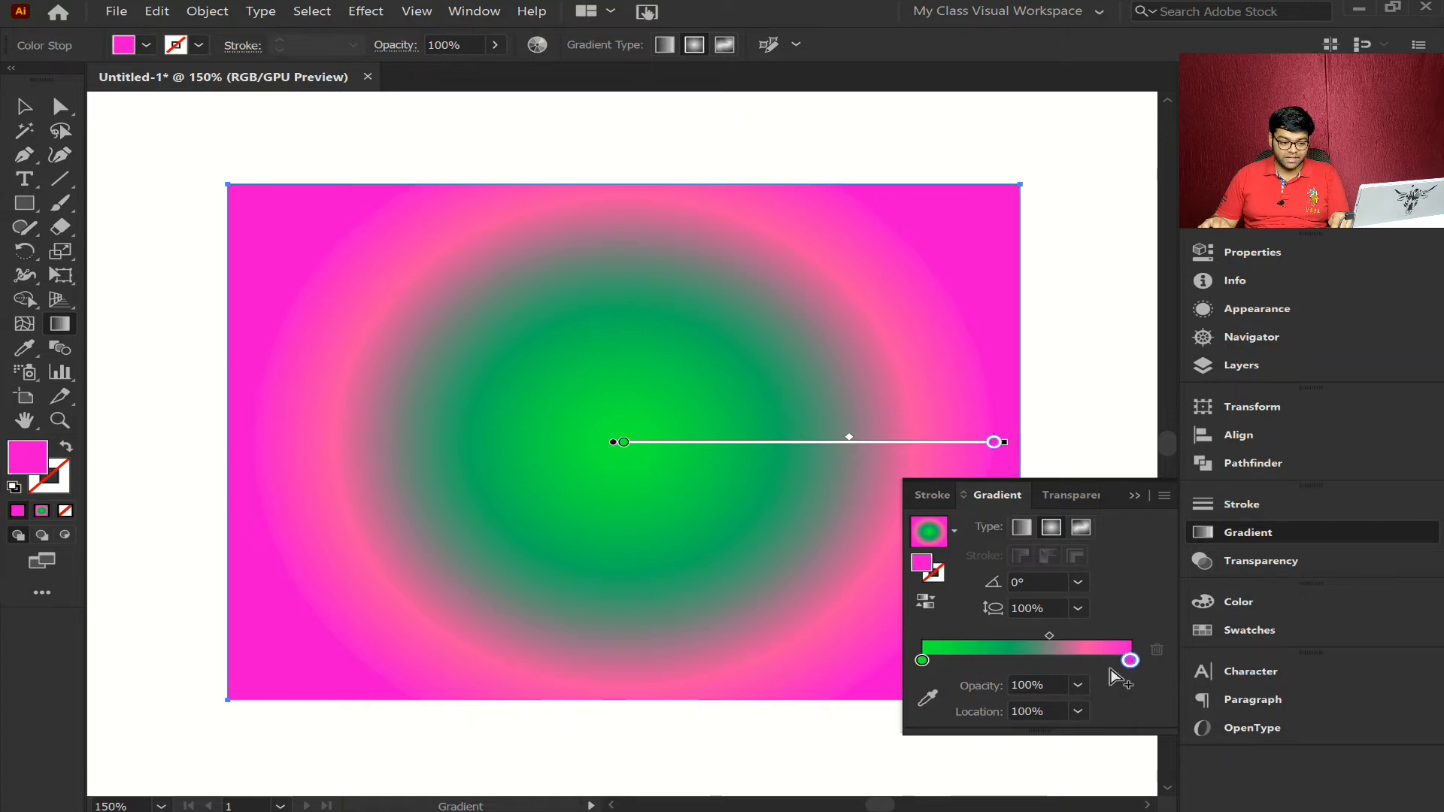
drag(1049, 638, 1043, 637)
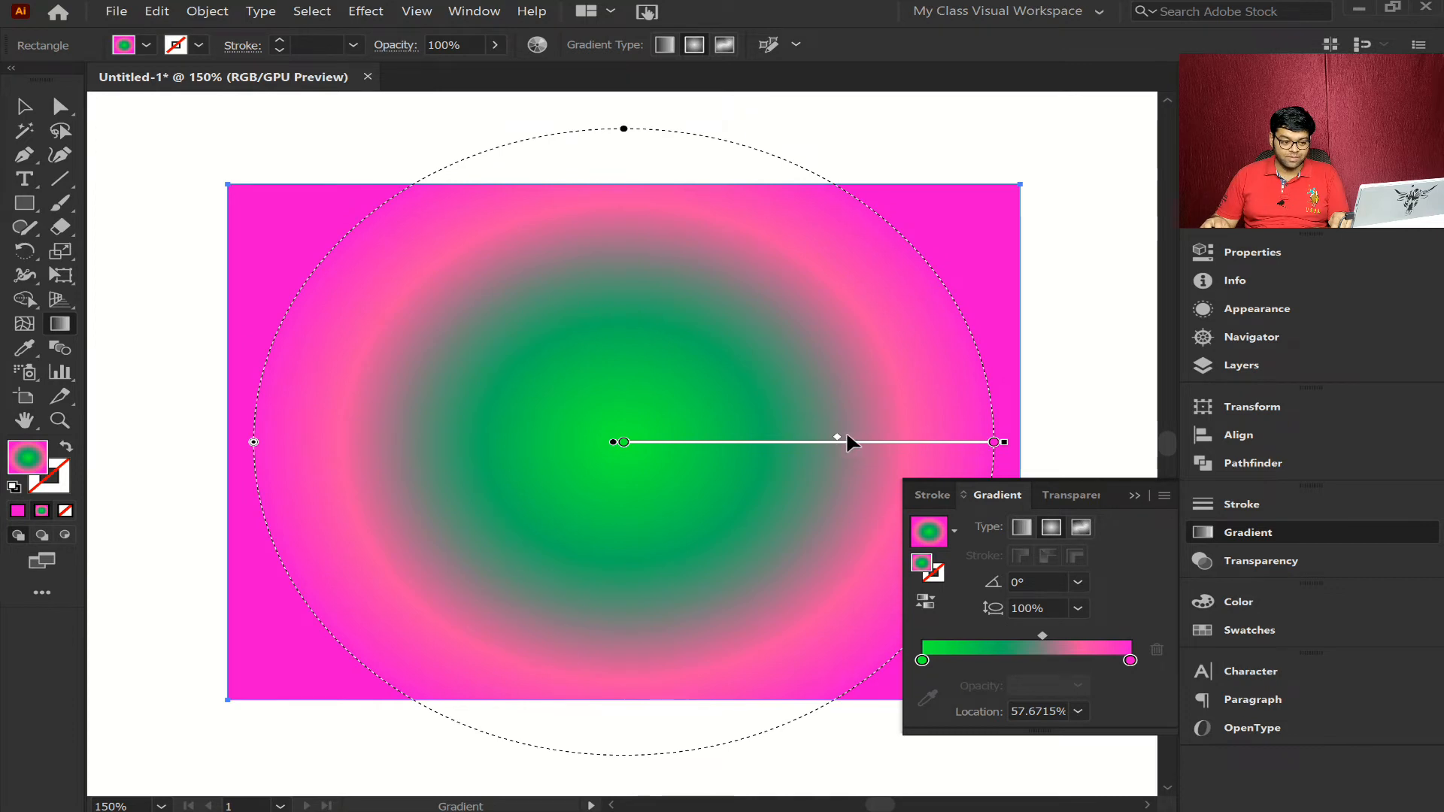
drag(838, 441, 792, 441)
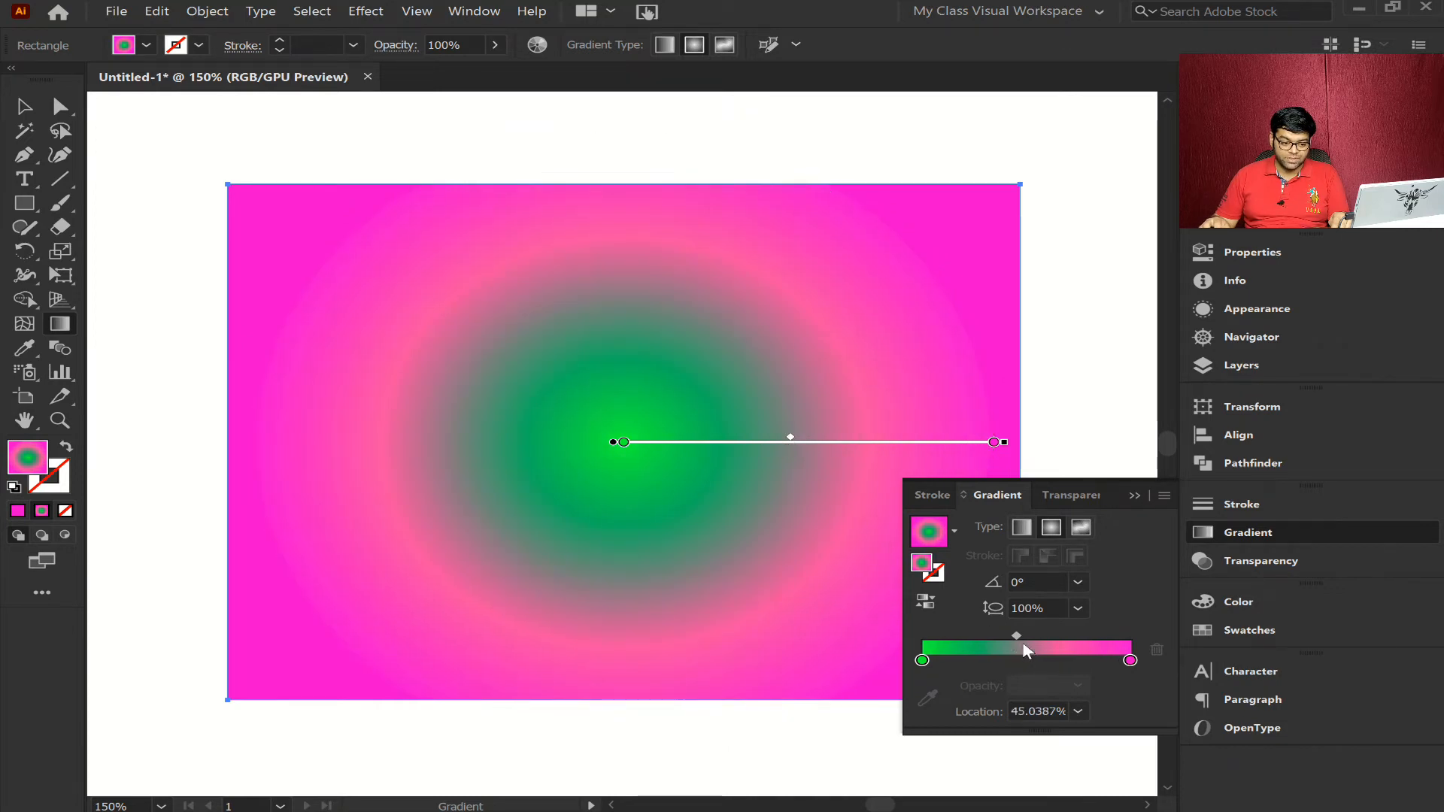
drag(1017, 635, 1068, 633)
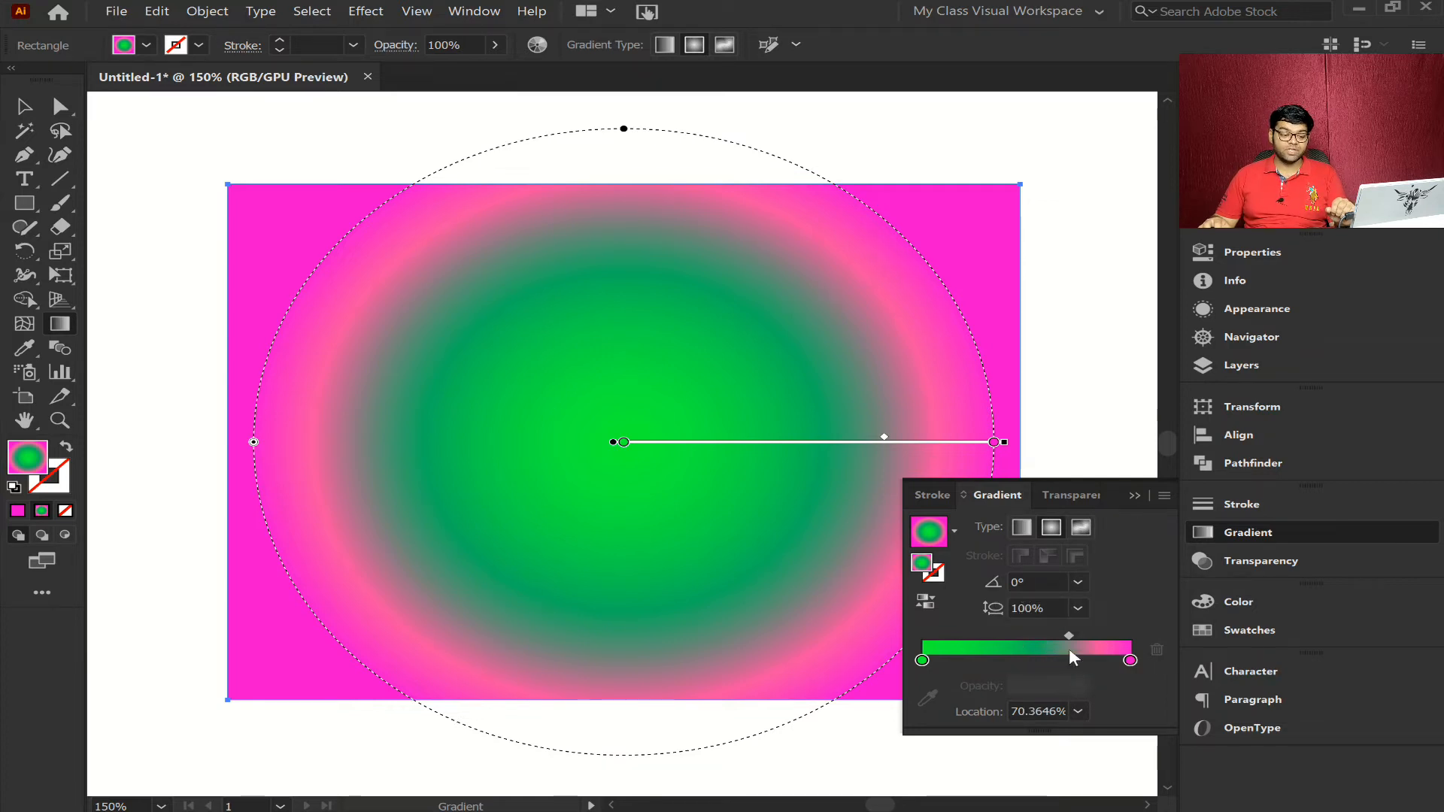
click(1129, 662)
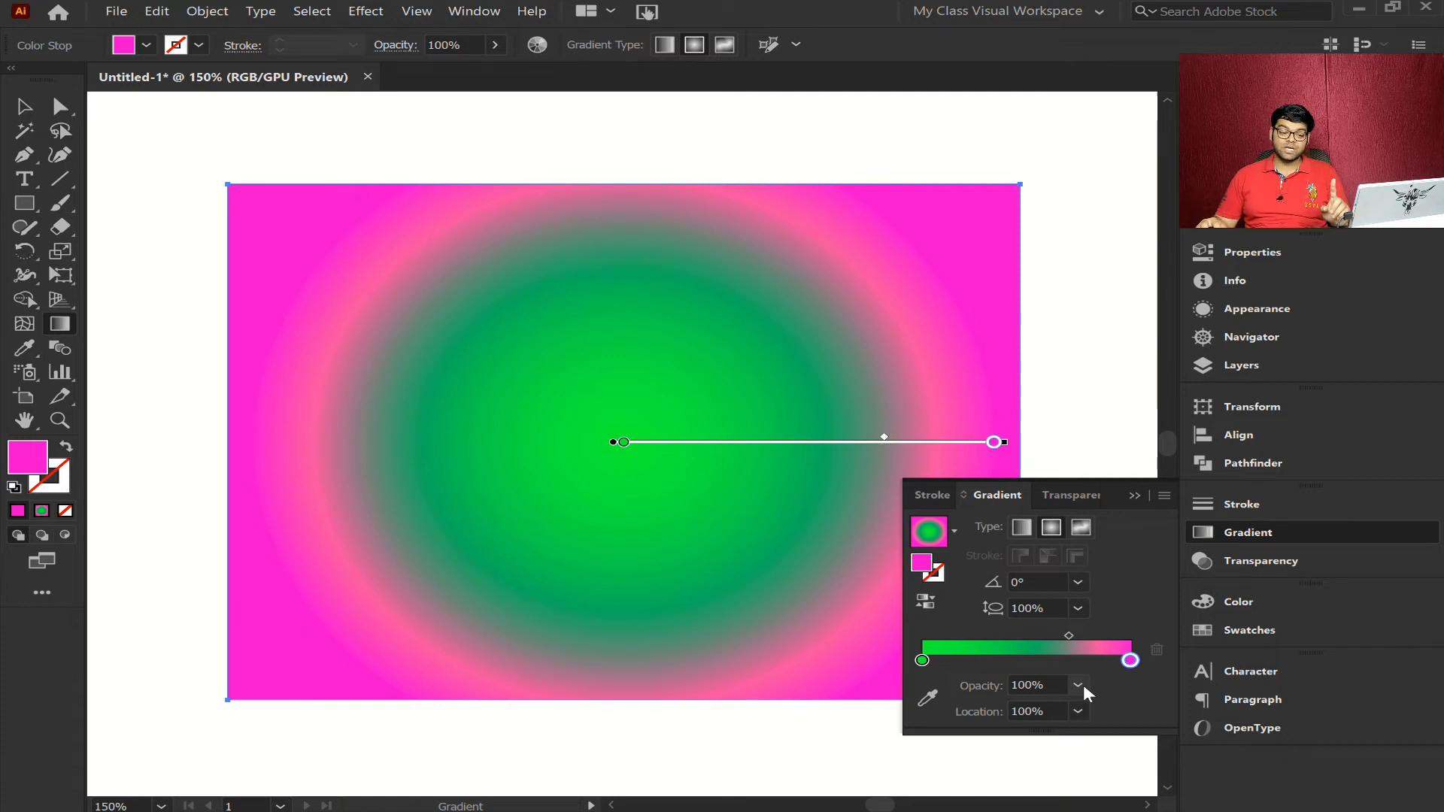
- Change the gradient type to linear and move its midpoint to about 49.5%
click(1023, 527)
drag(1069, 636, 1026, 636)
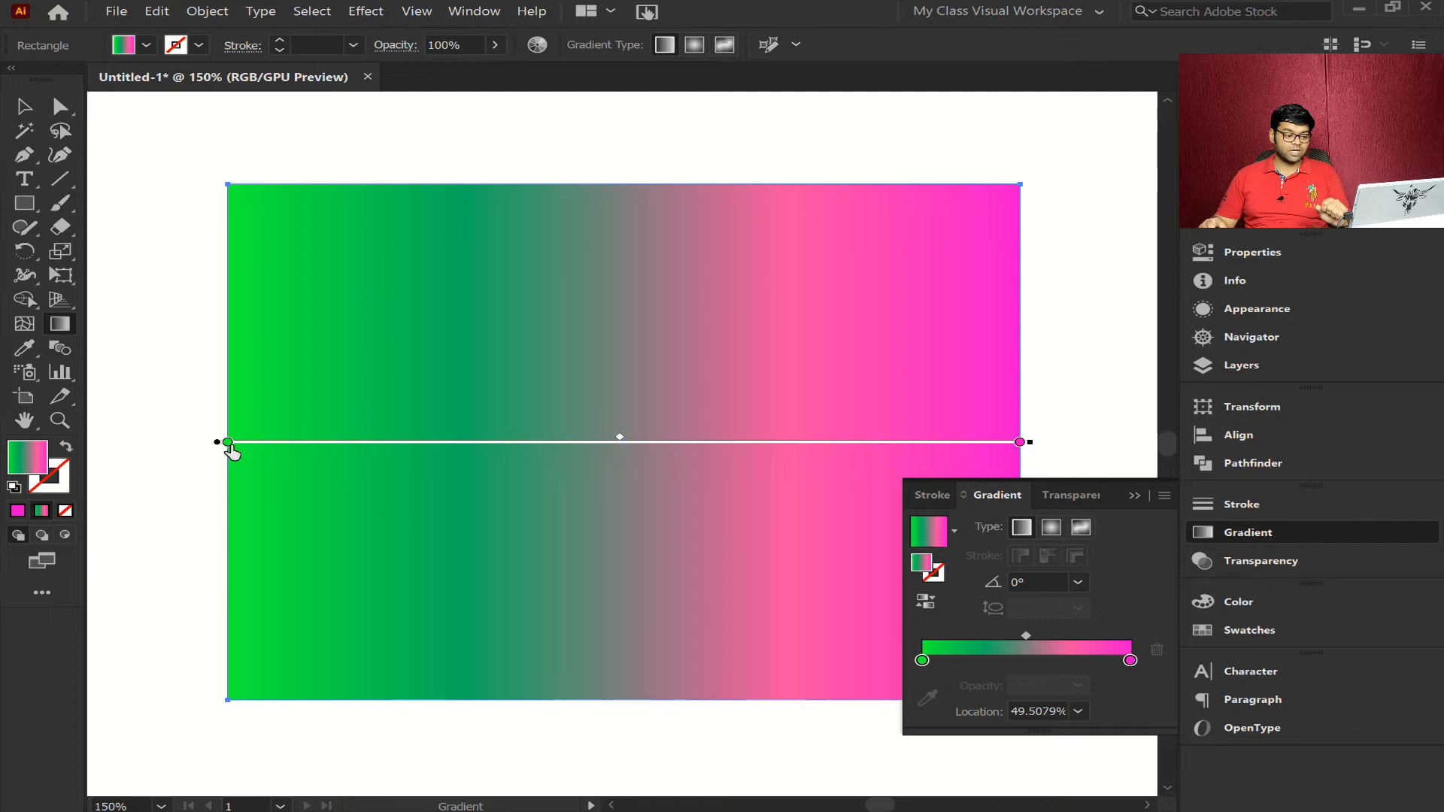
- Select the magenta and green stops in turn, and open the green stop's color swatches before closing them
click(1131, 662)
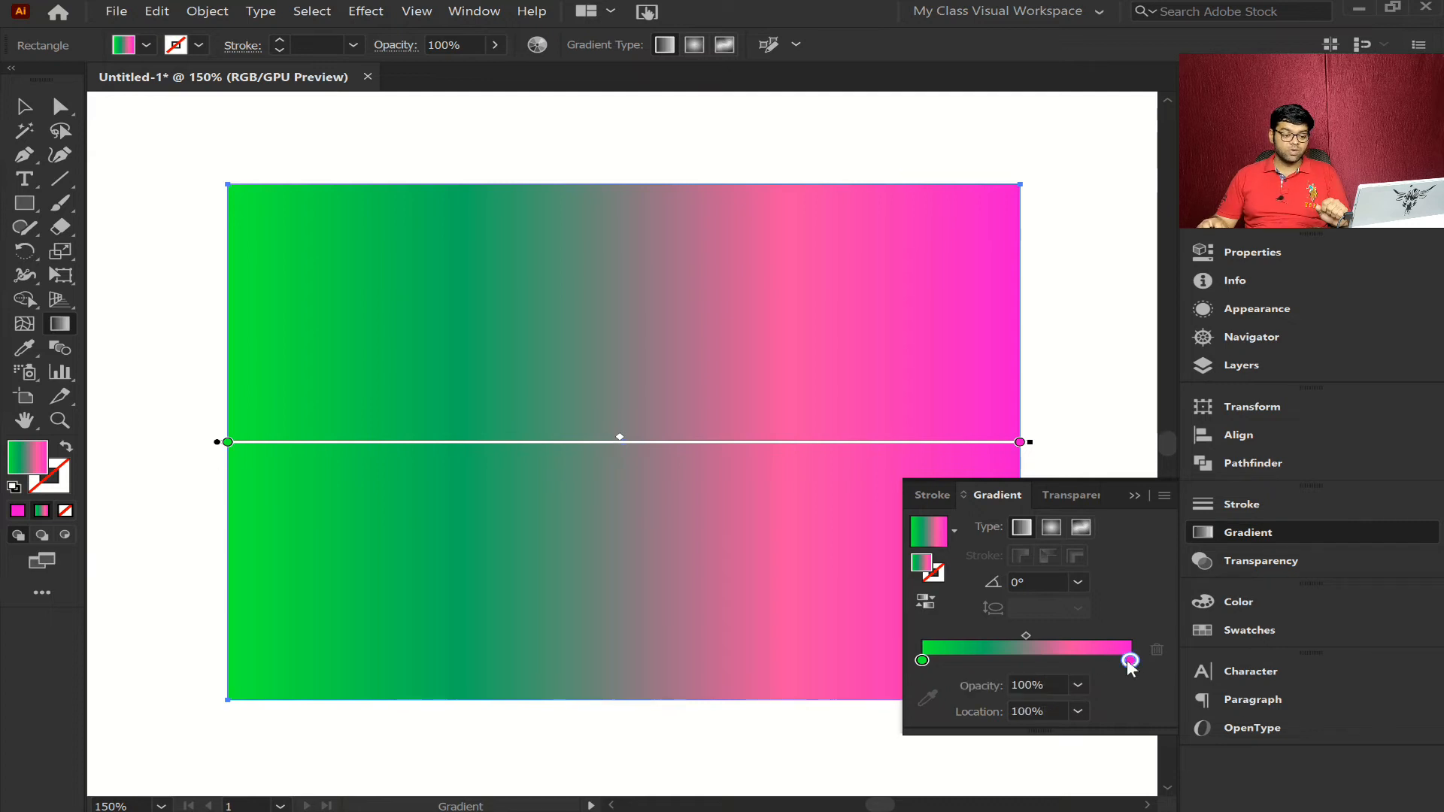
click(923, 660)
double_click(921, 662)
click(1058, 669)
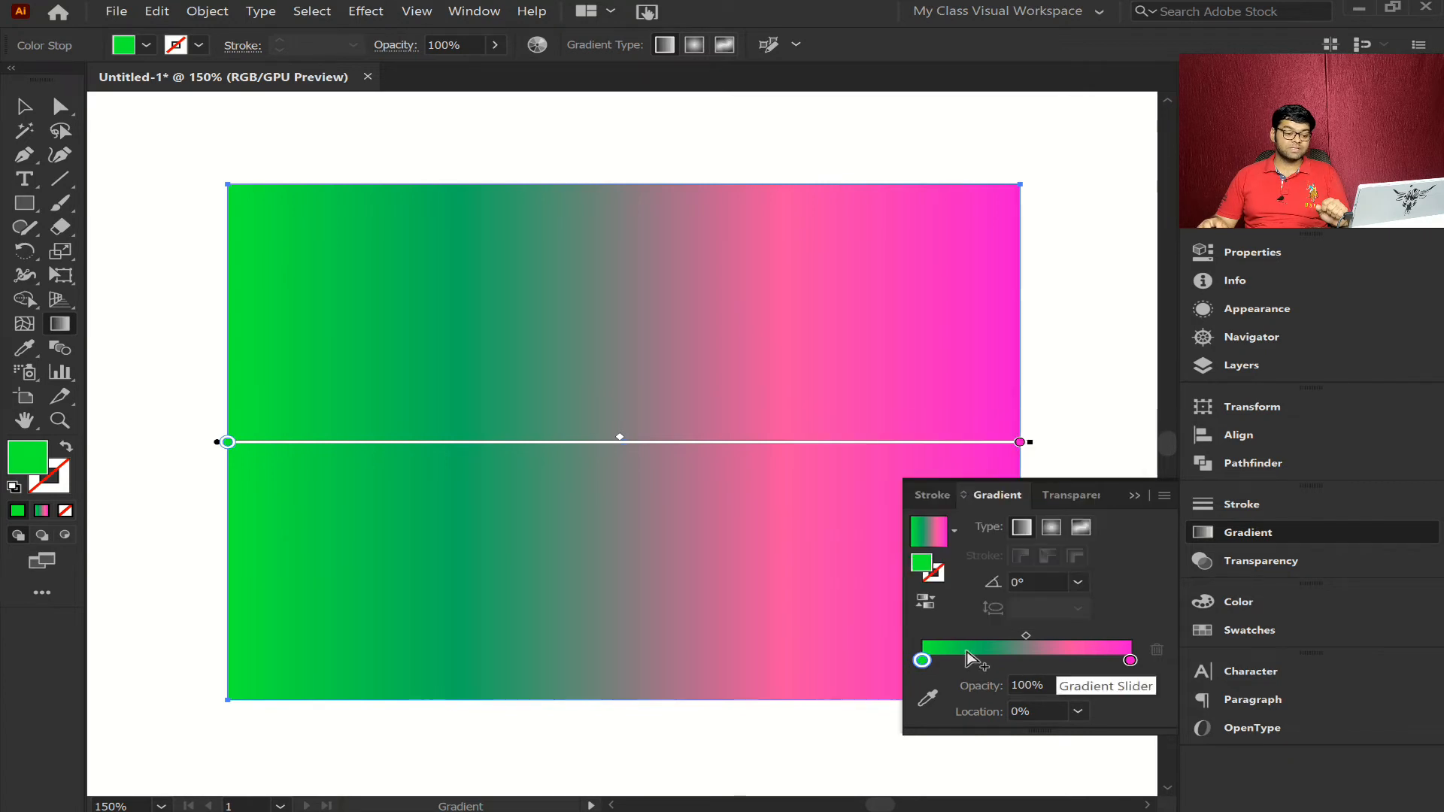
double_click(228, 443)
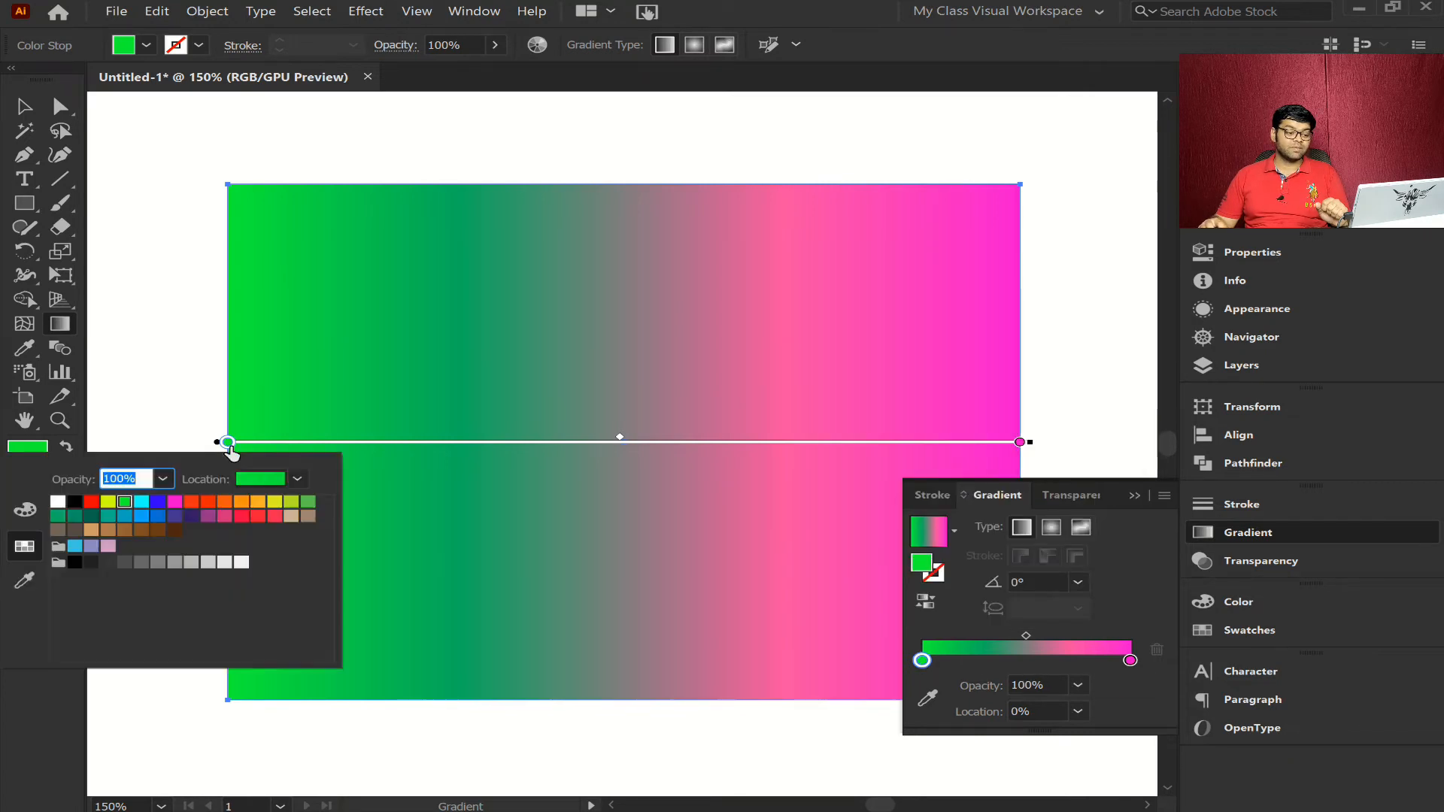
click(1124, 607)
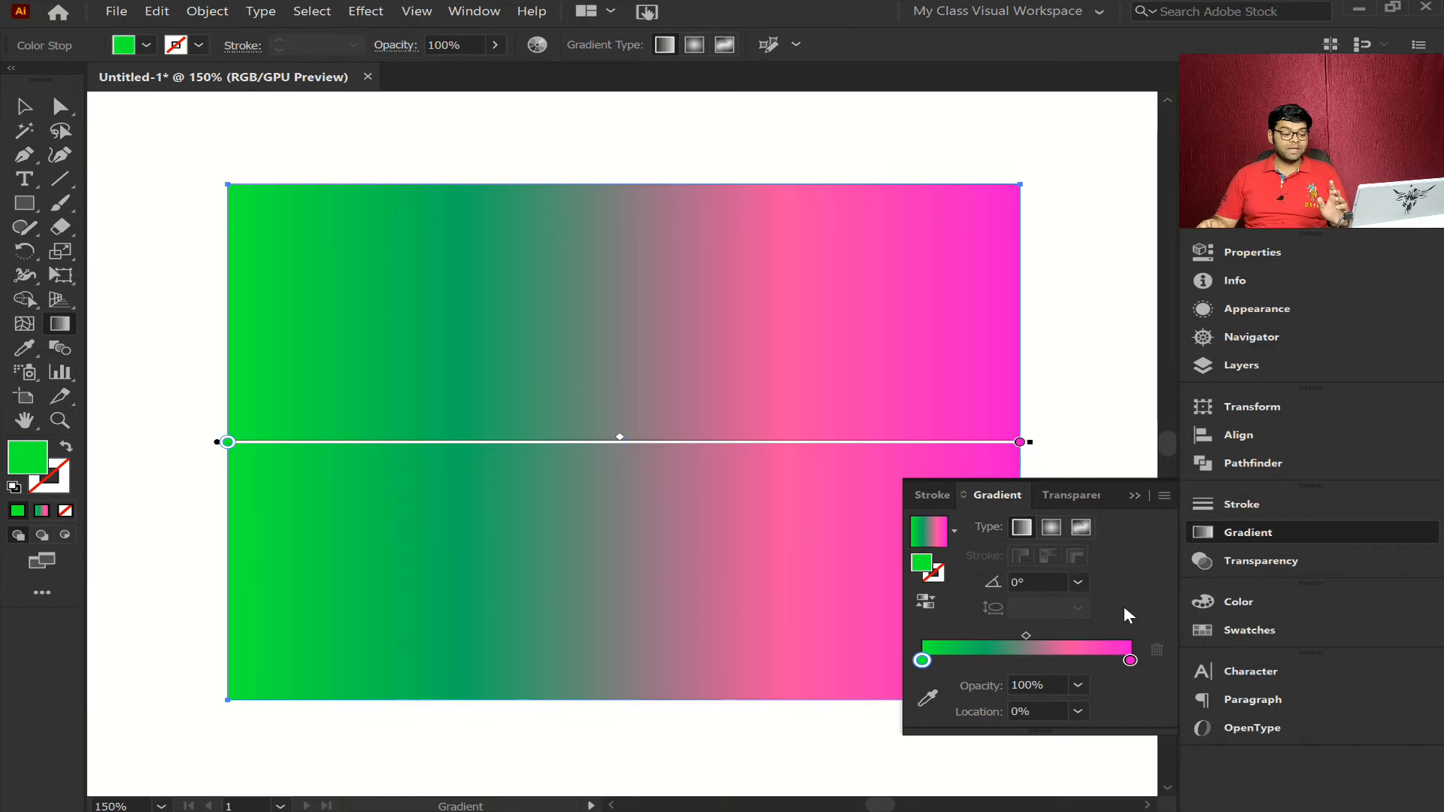
- Change the rectangle's gradient type to Freeform Gradient and collapse the Gradient panel
click(1086, 527)
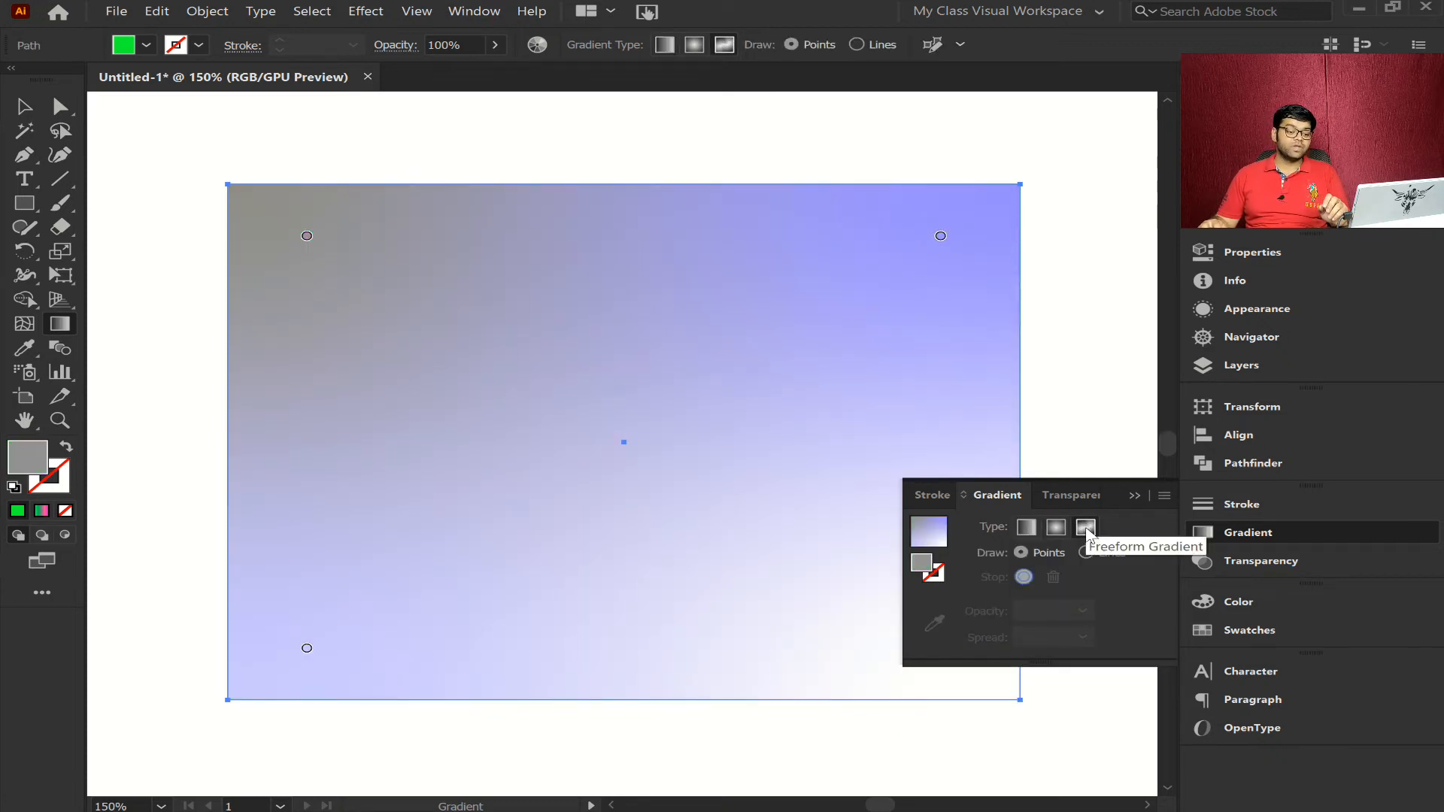
click(1257, 536)
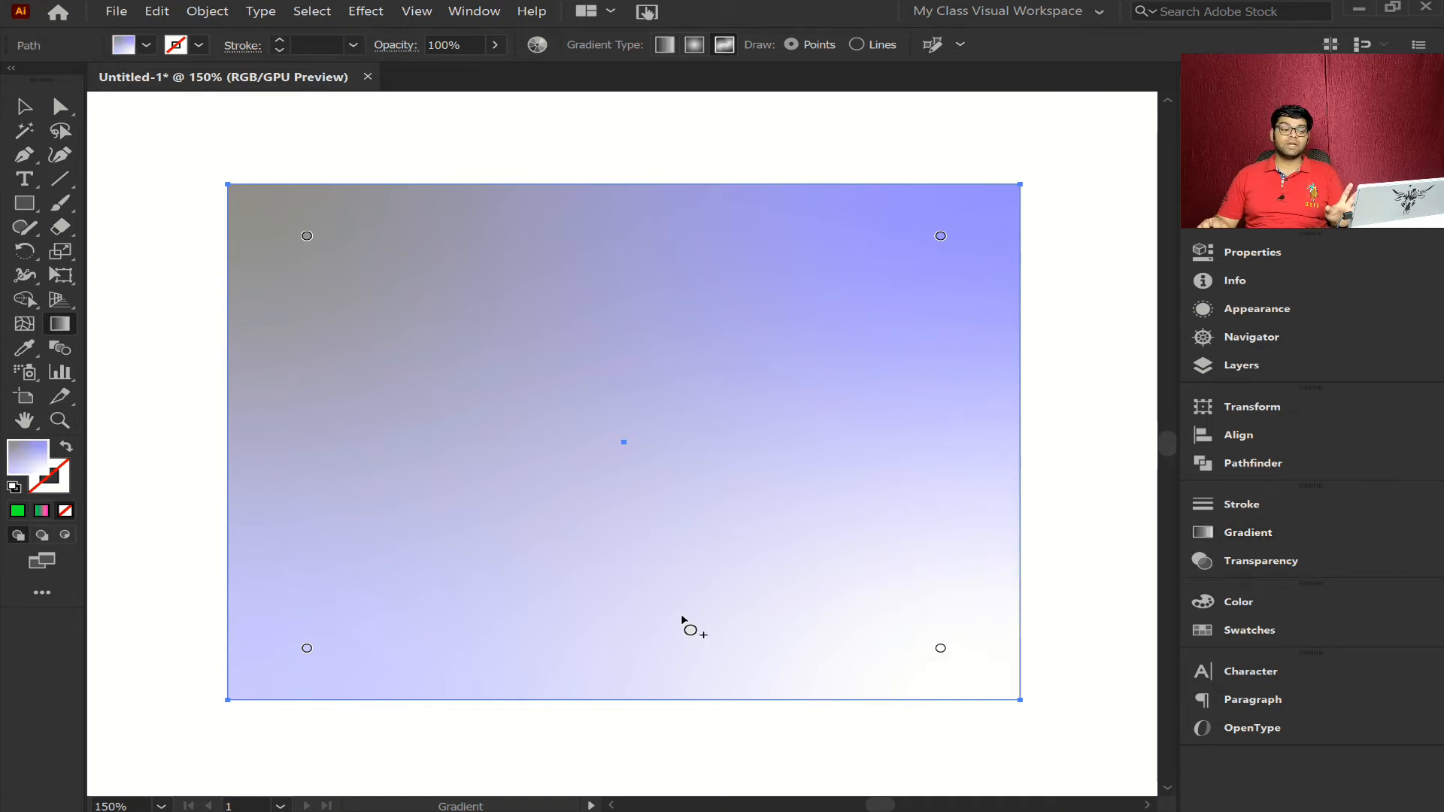
click(941, 235)
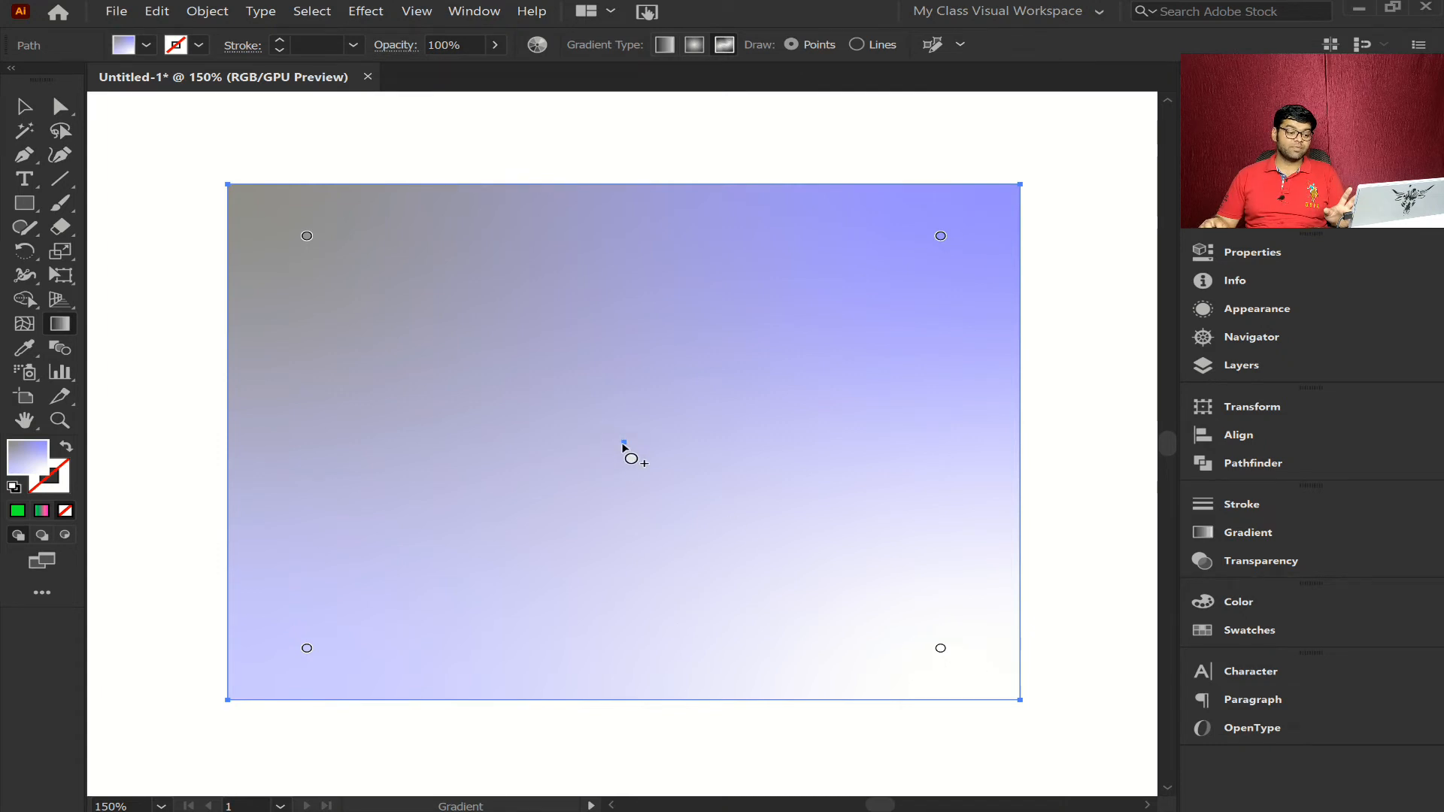
- Add a freeform color point at the rectangle's center and increase the spread of its upper-left point to 100%
click(622, 444)
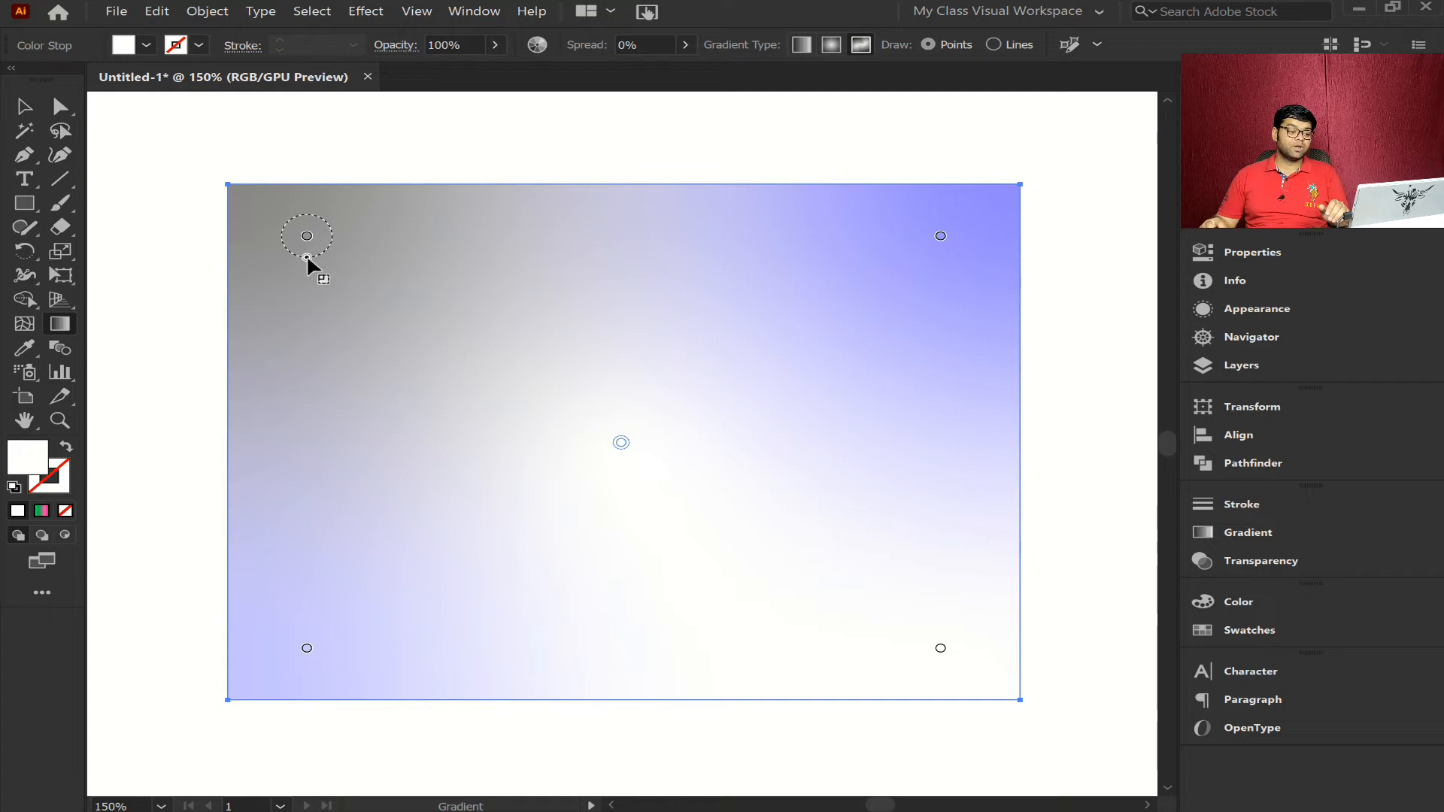
drag(307, 258, 293, 276)
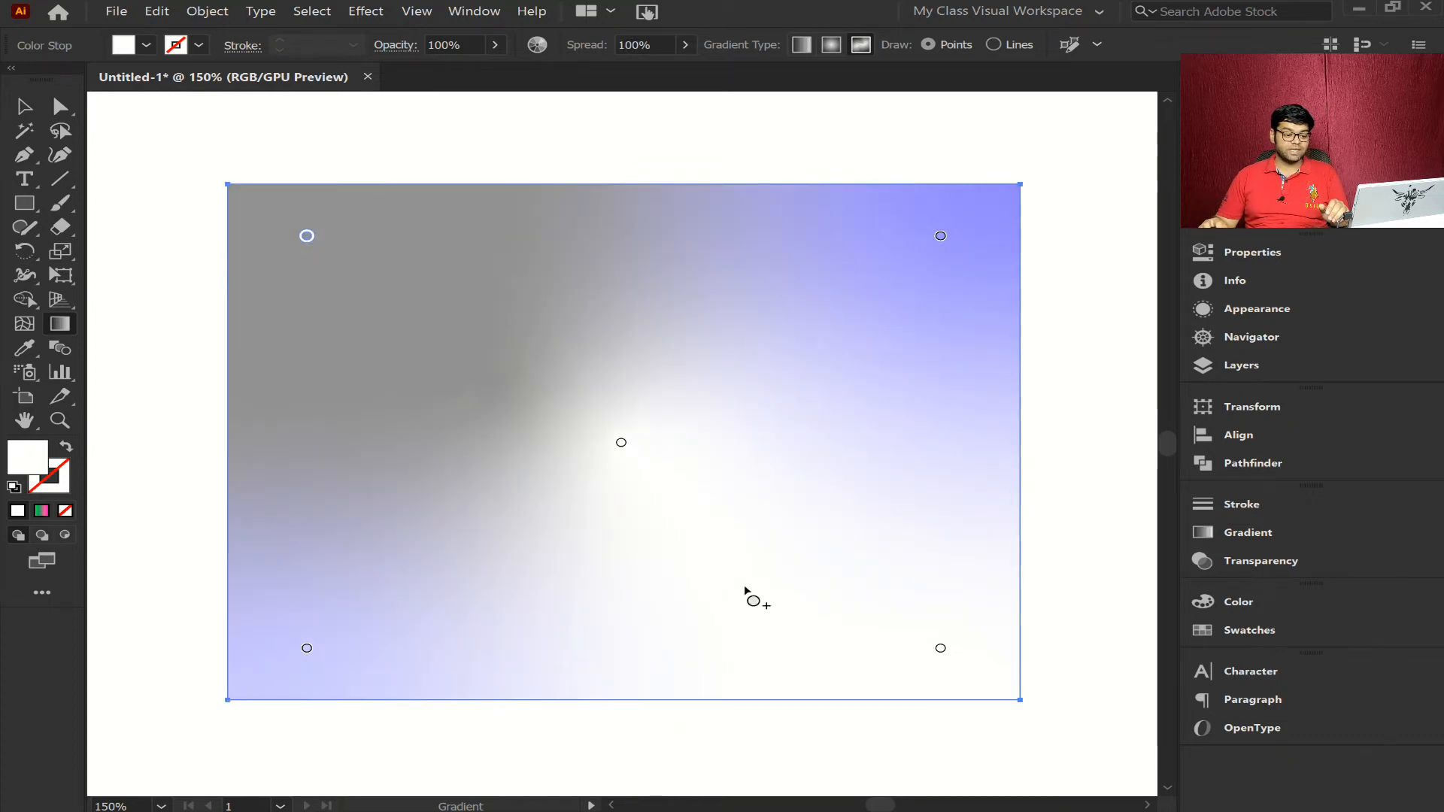
- Add seven more white freeform color points scattered across the rectangle
click(855, 412)
click(665, 598)
click(385, 538)
click(727, 255)
click(459, 386)
click(726, 519)
click(935, 310)
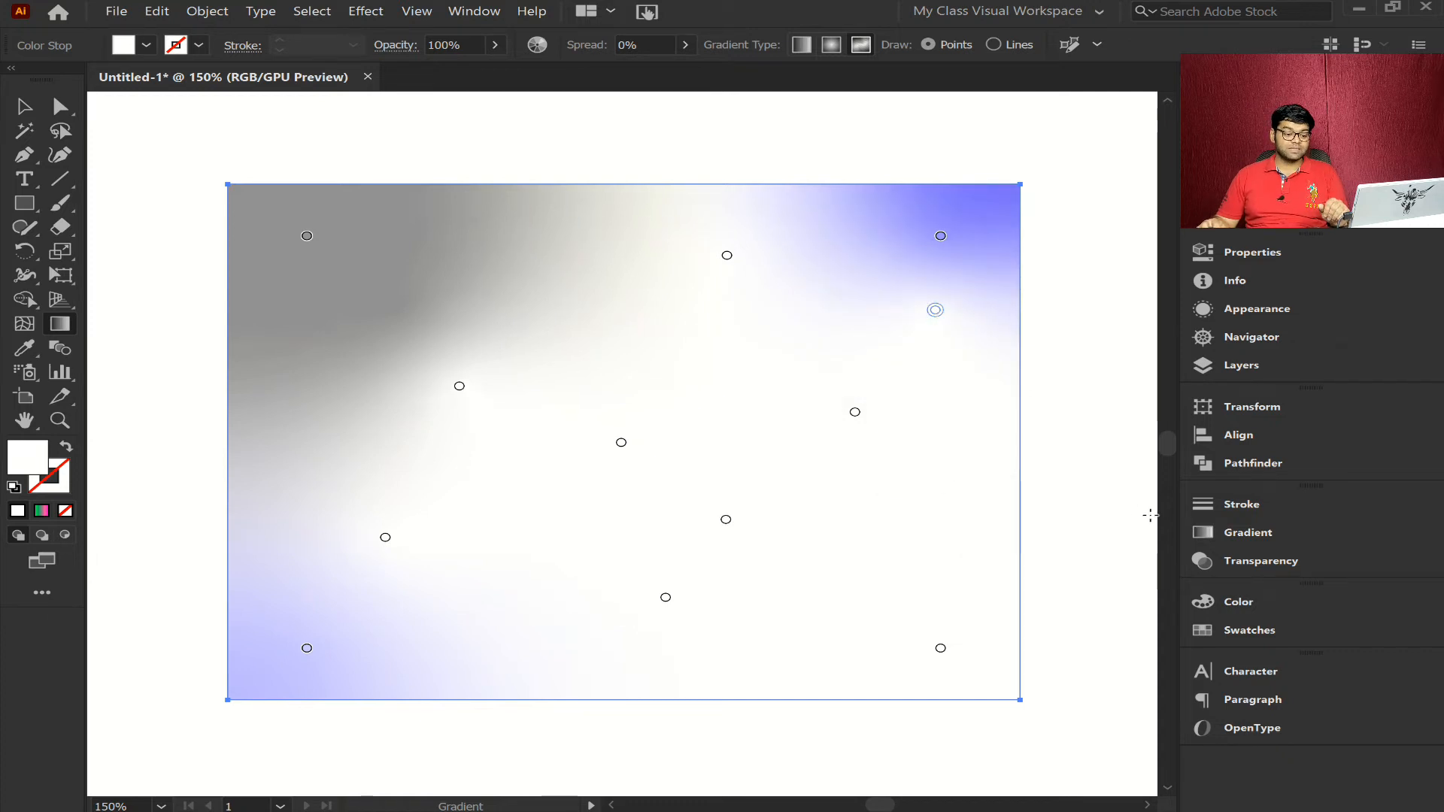
- Set the freeform gradient to draw lines, create a curved four-point color line across the rectangle, and switch back to points mode
click(1272, 533)
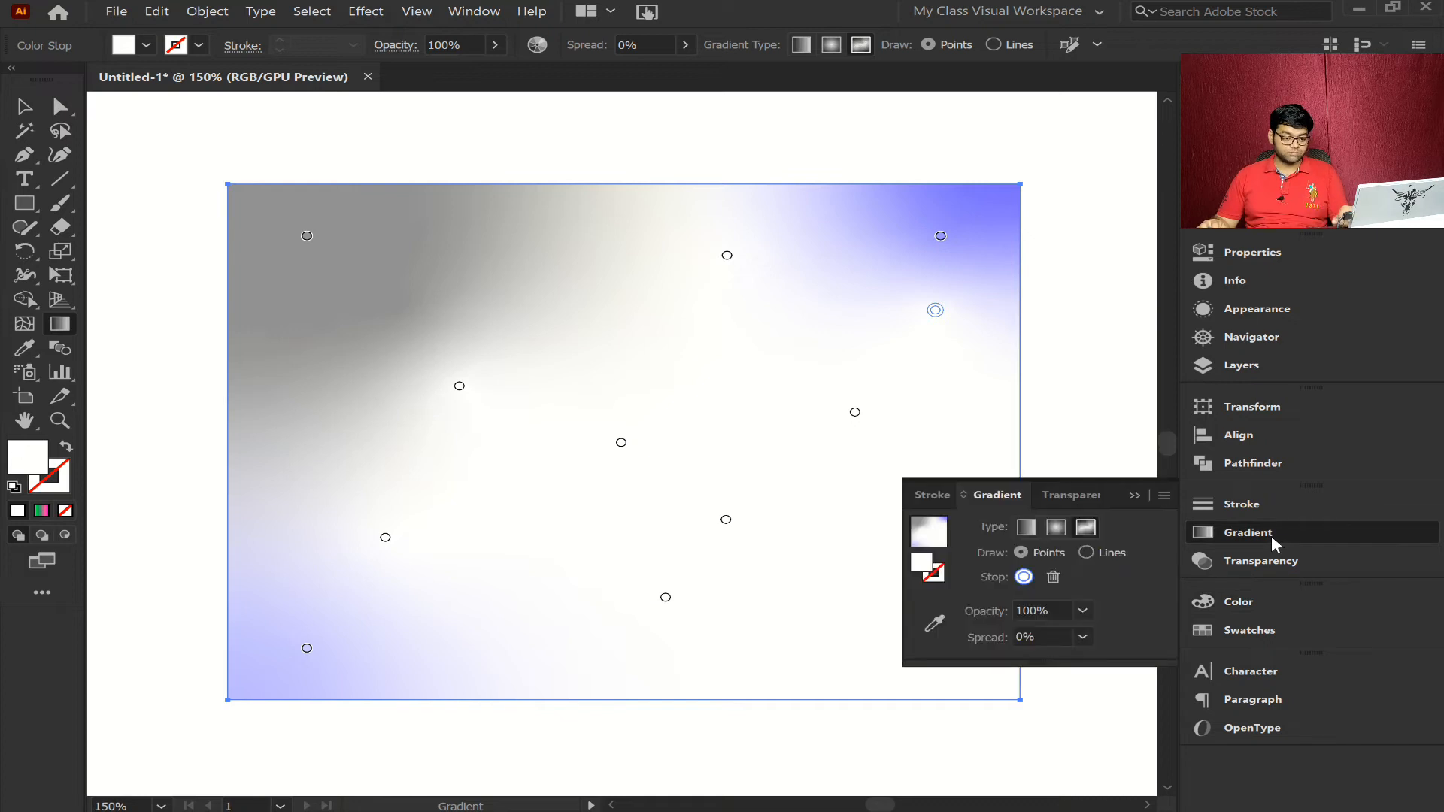
click(1086, 553)
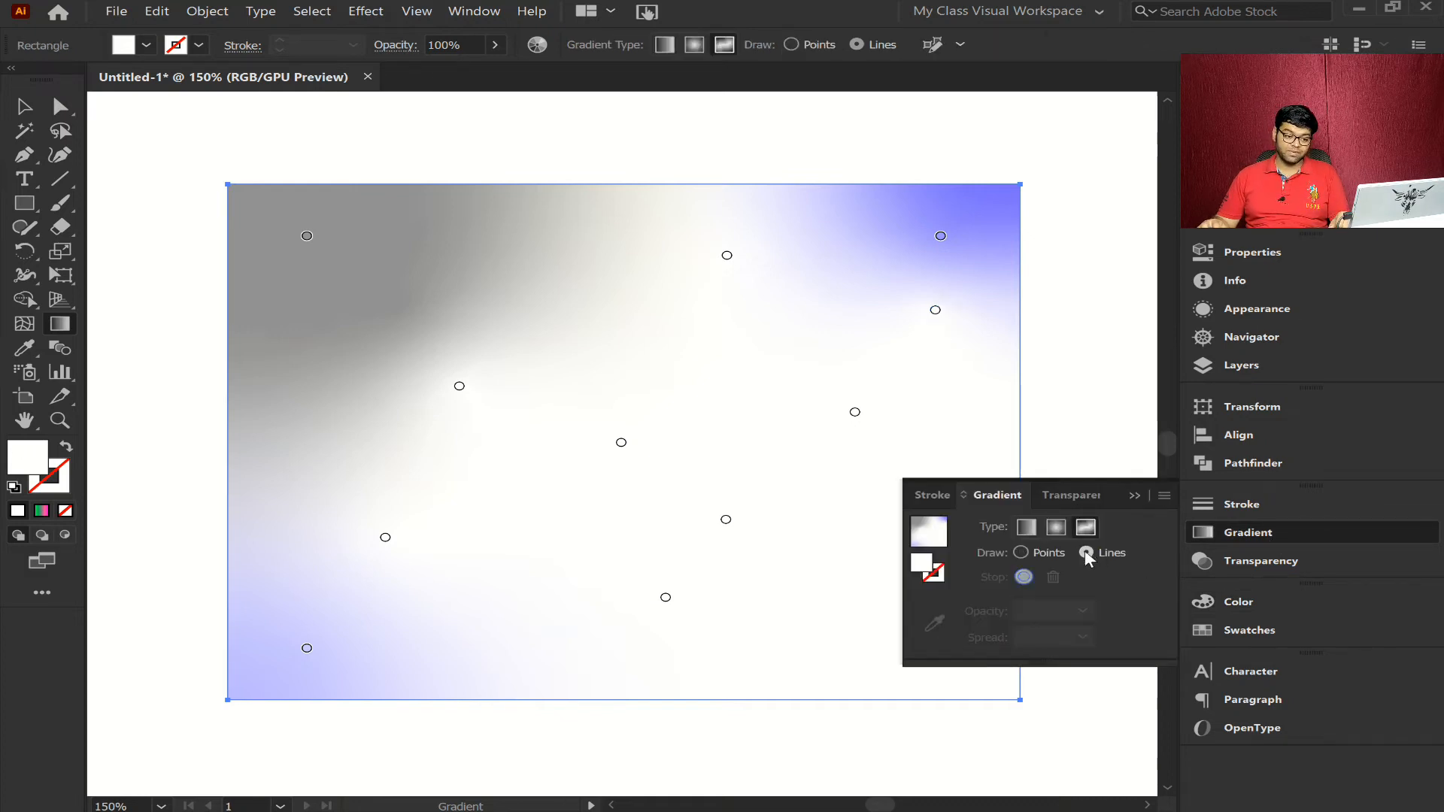
click(442, 282)
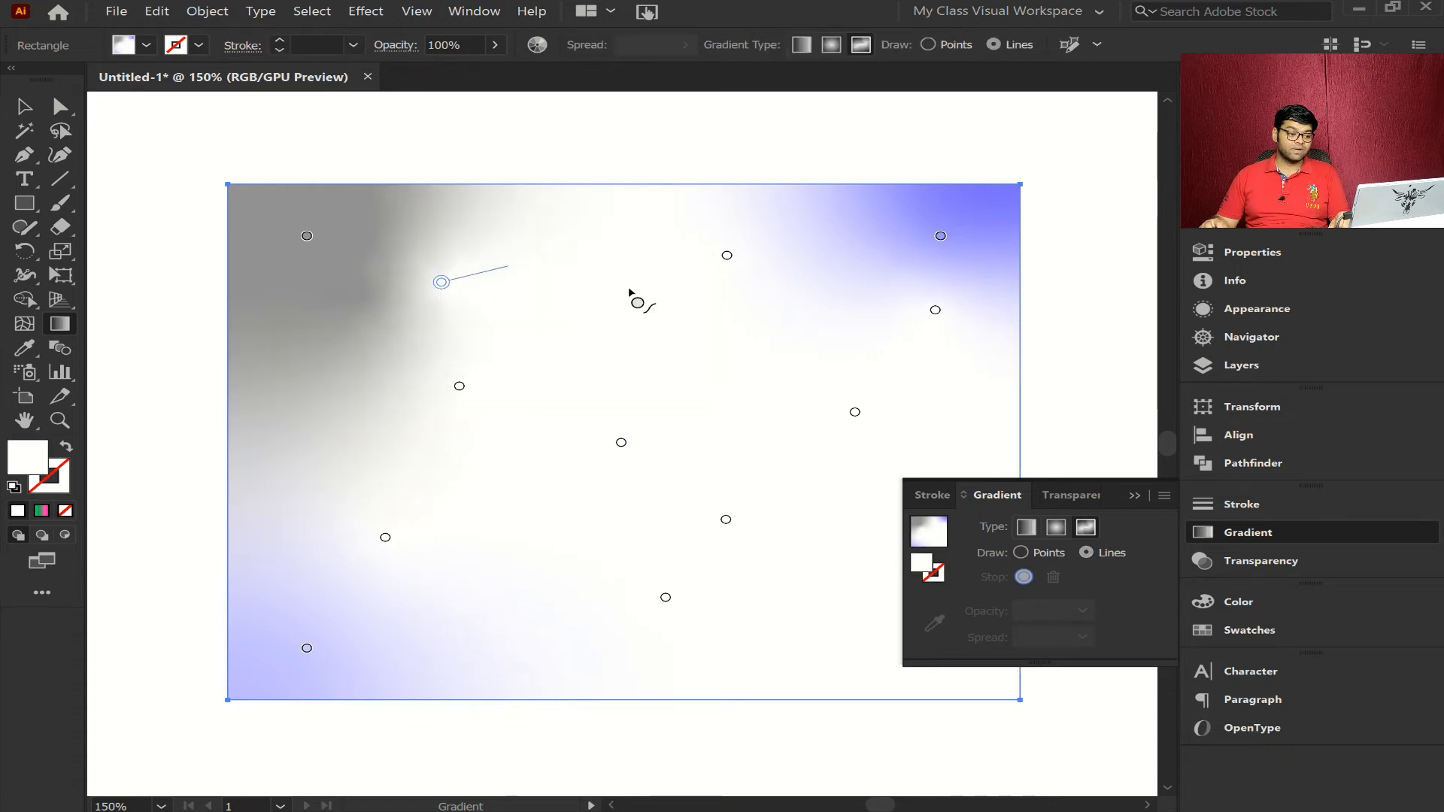
click(681, 358)
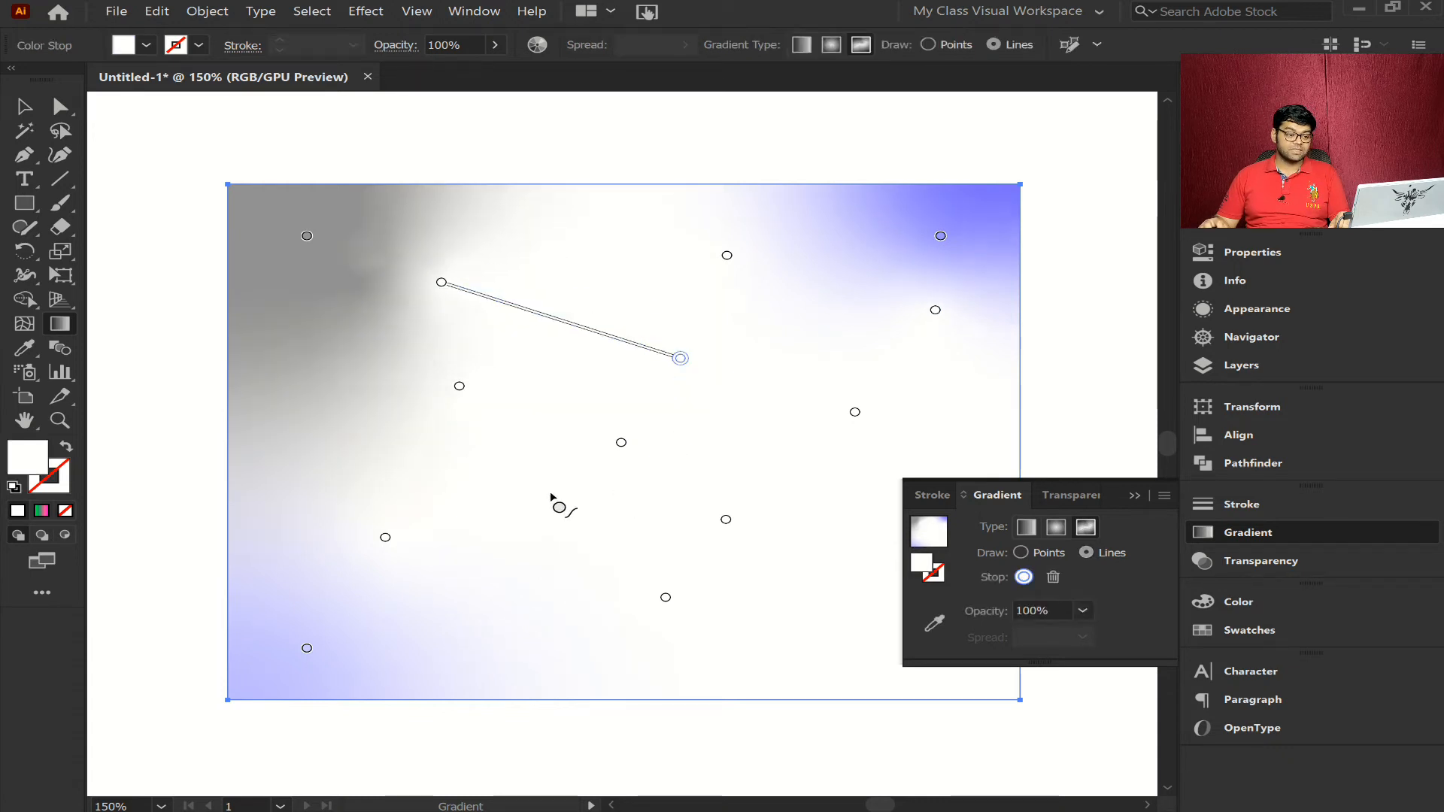
click(643, 588)
click(426, 432)
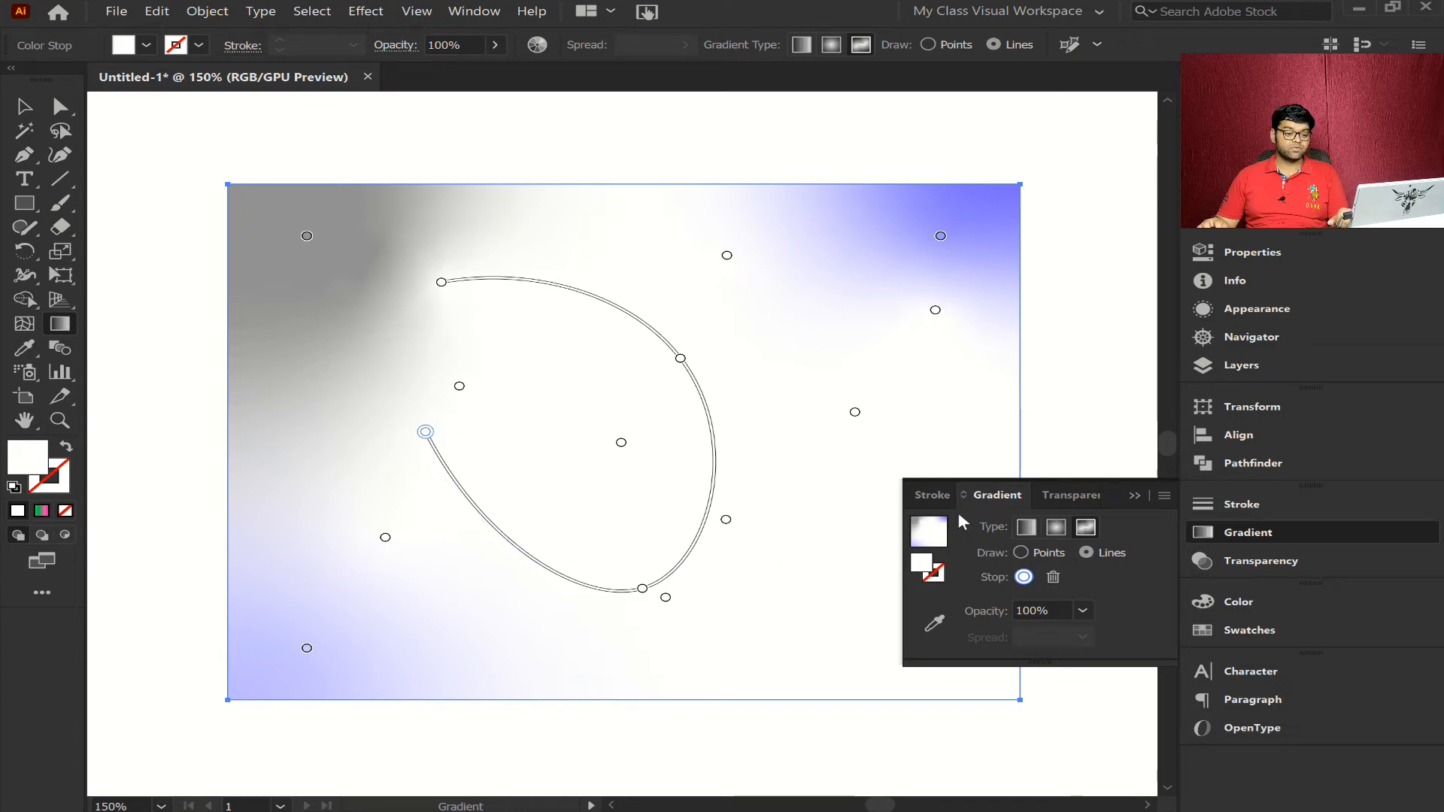
click(1267, 533)
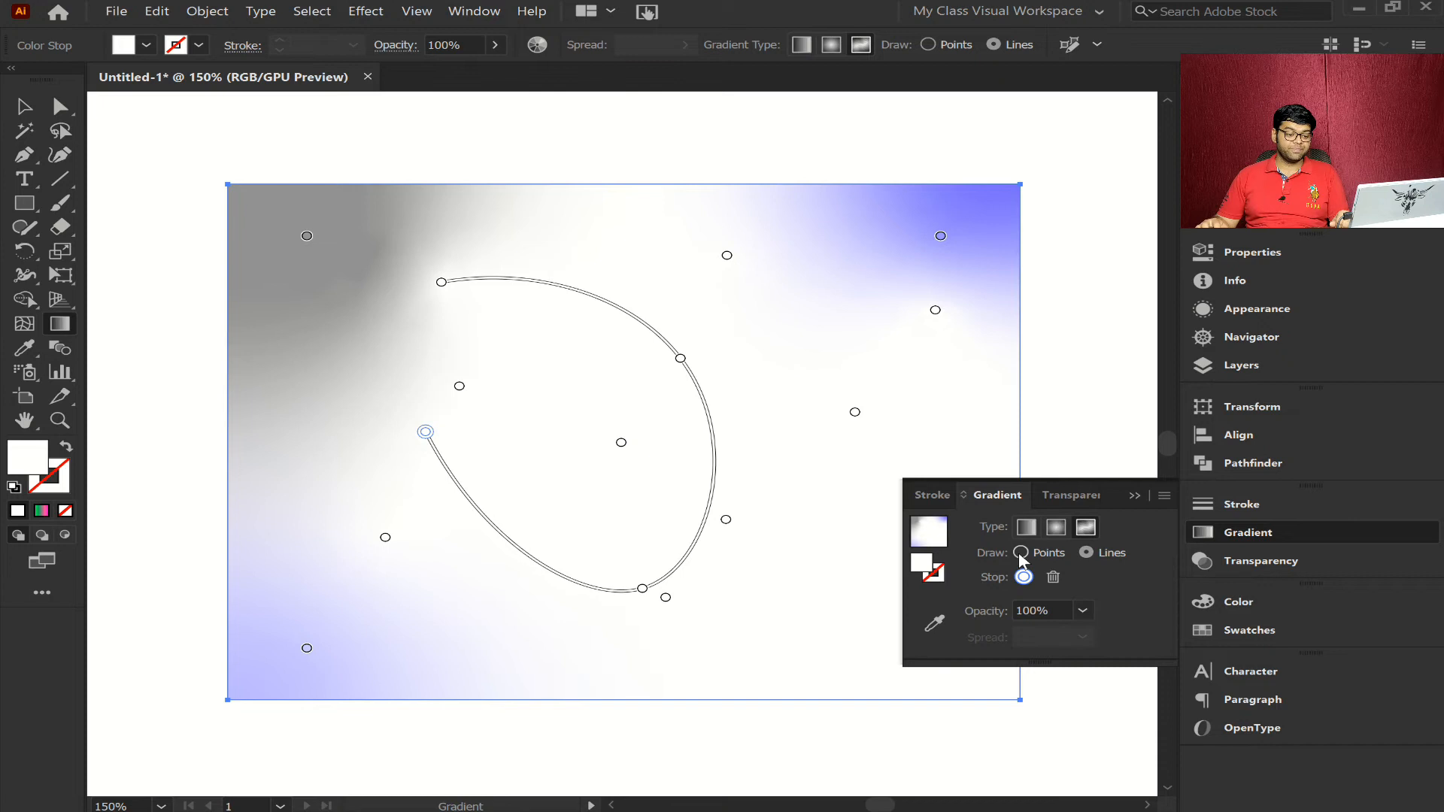
click(1021, 553)
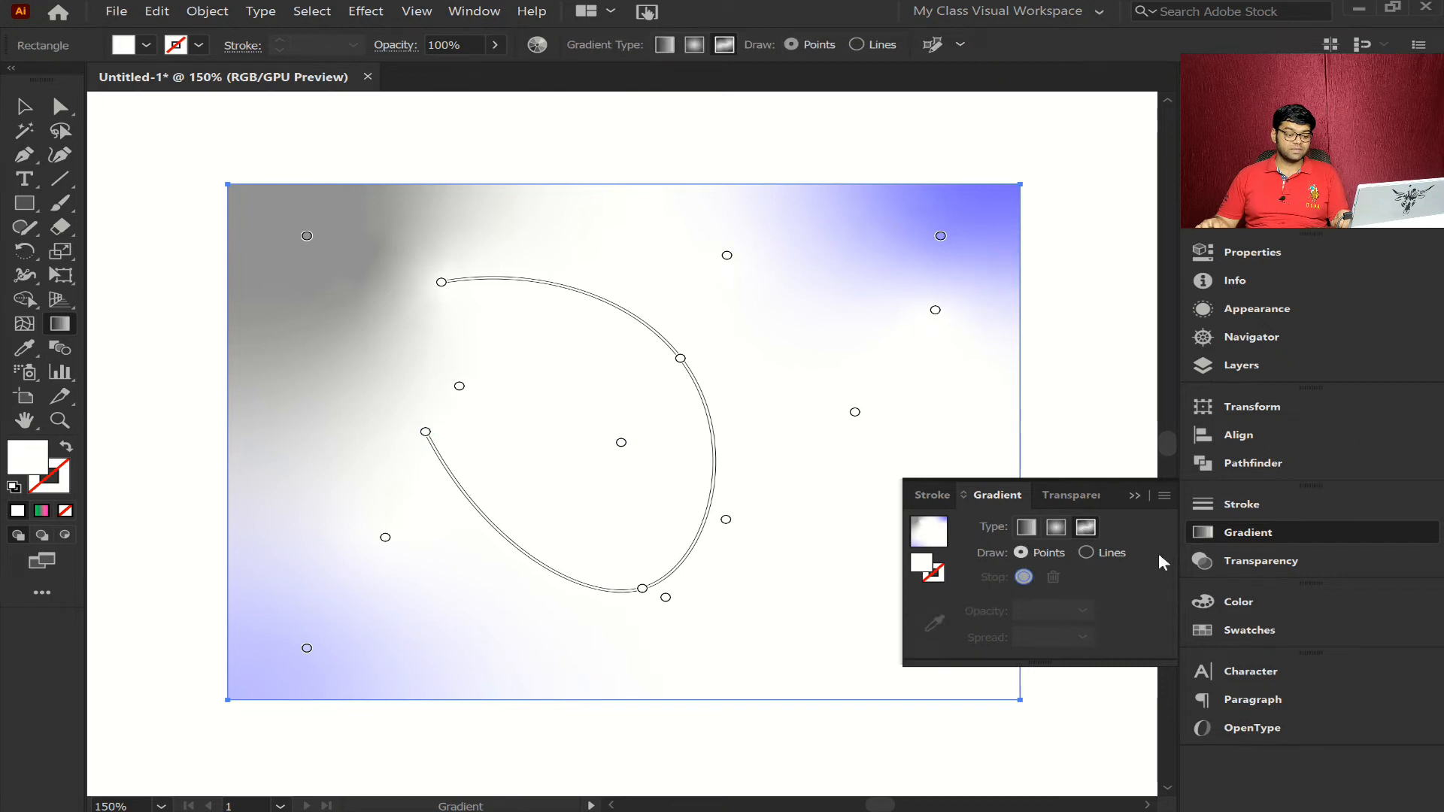
- Delete the freeform gradient rectangle and fit the artboard in the window
click(1306, 531)
key(v)
drag(1074, 136, 161, 749)
key(g)
key(Delete)
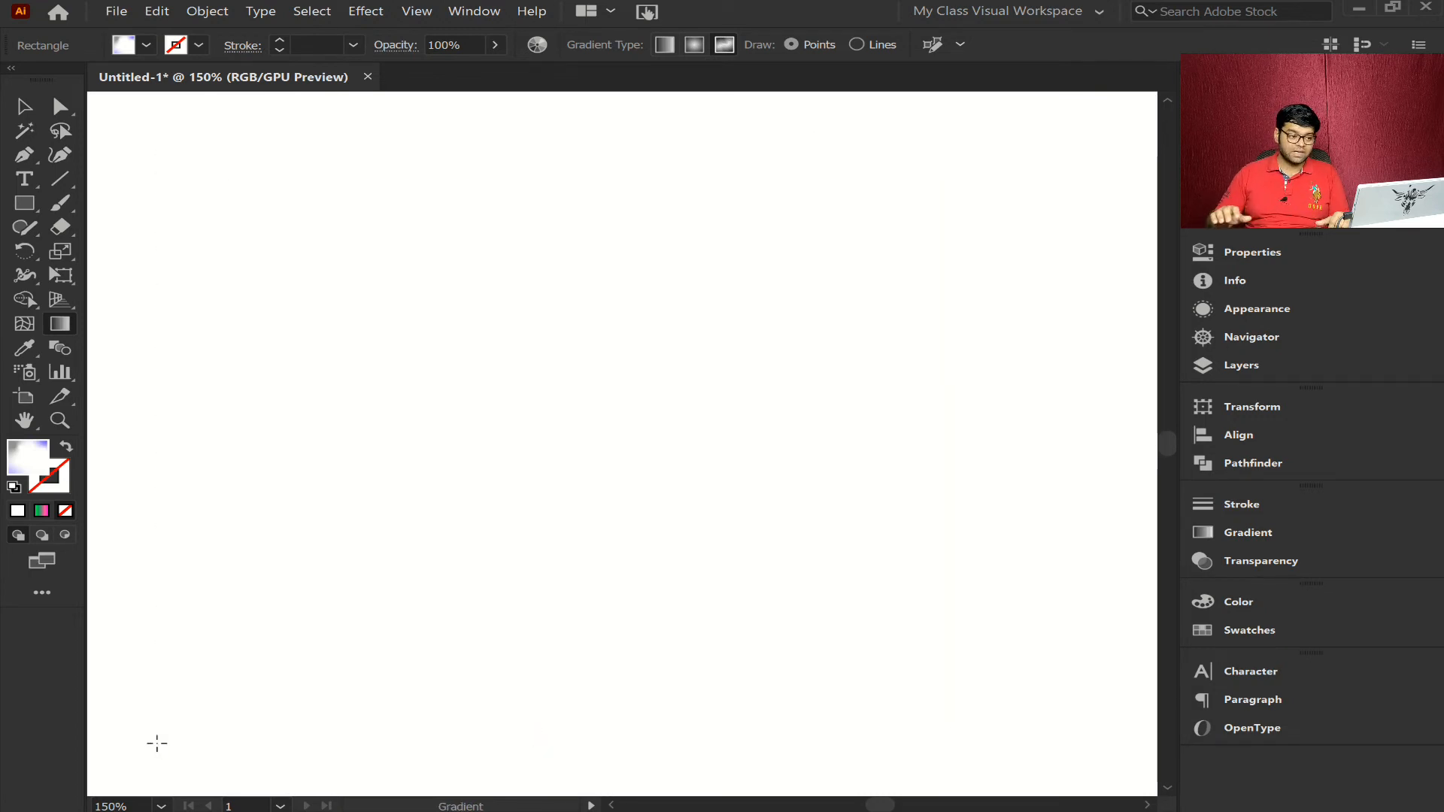
key(v)
key(ctrl+0)
key(g)
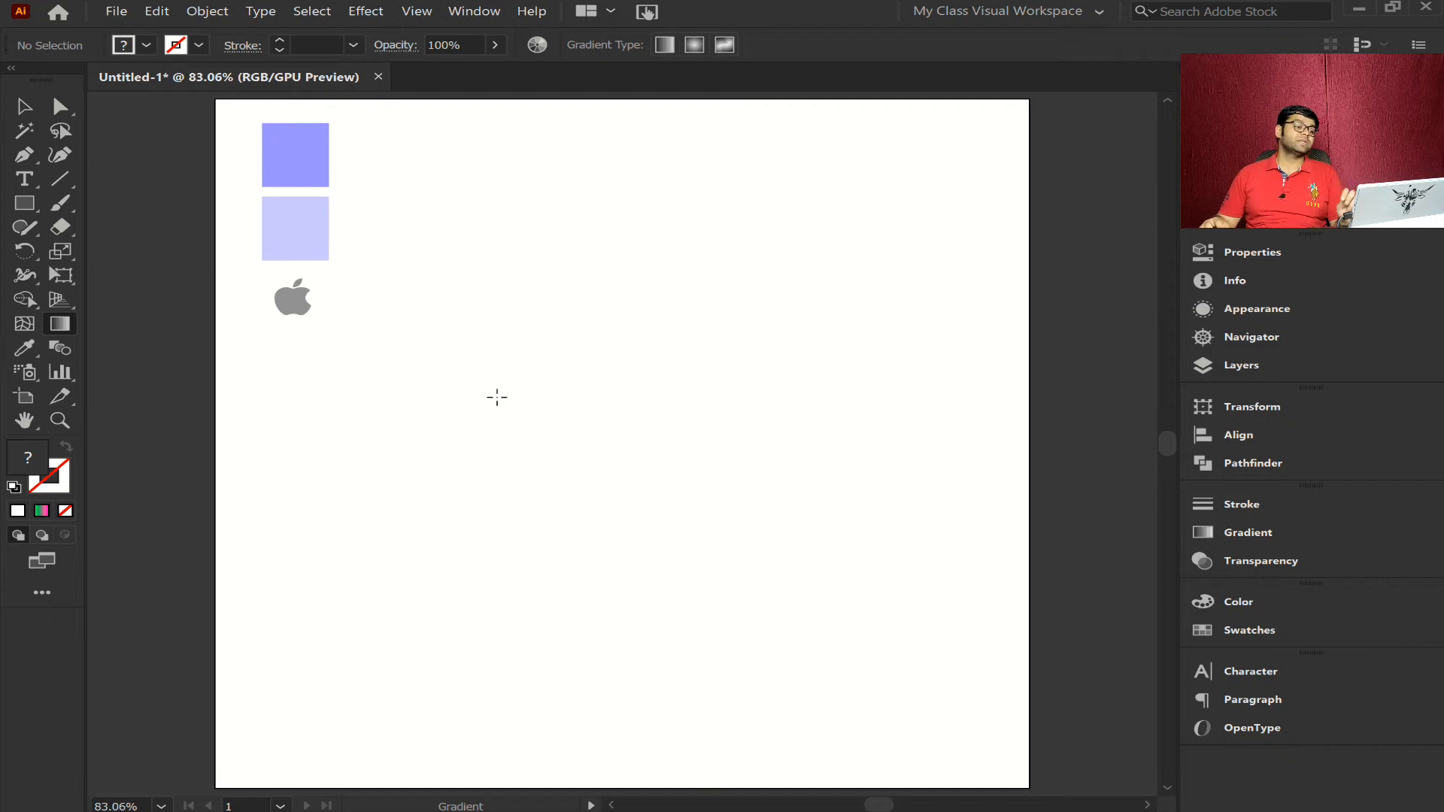
- Save the colors of the two purple squares as a new color group in the swatches
key(v)
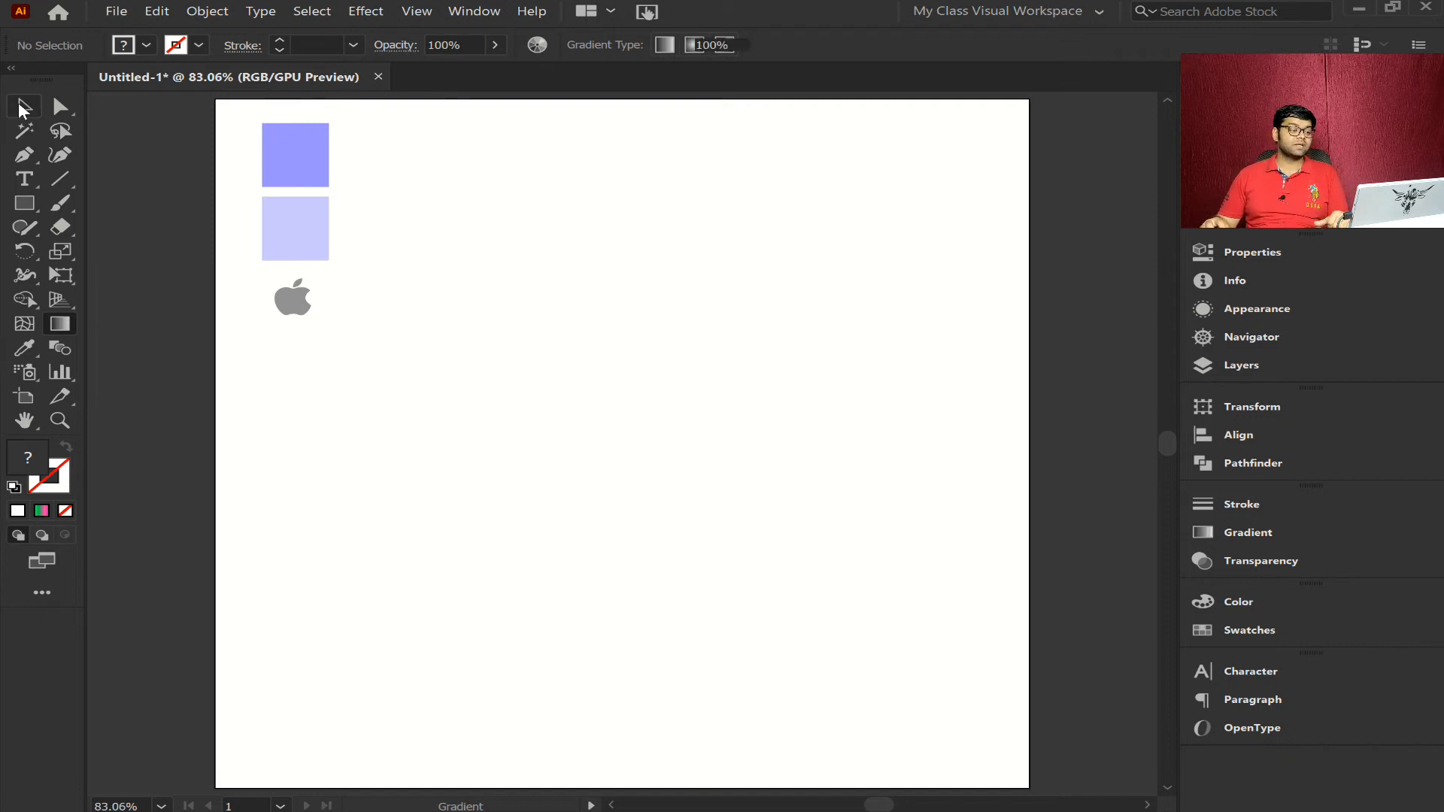
drag(389, 127, 267, 257)
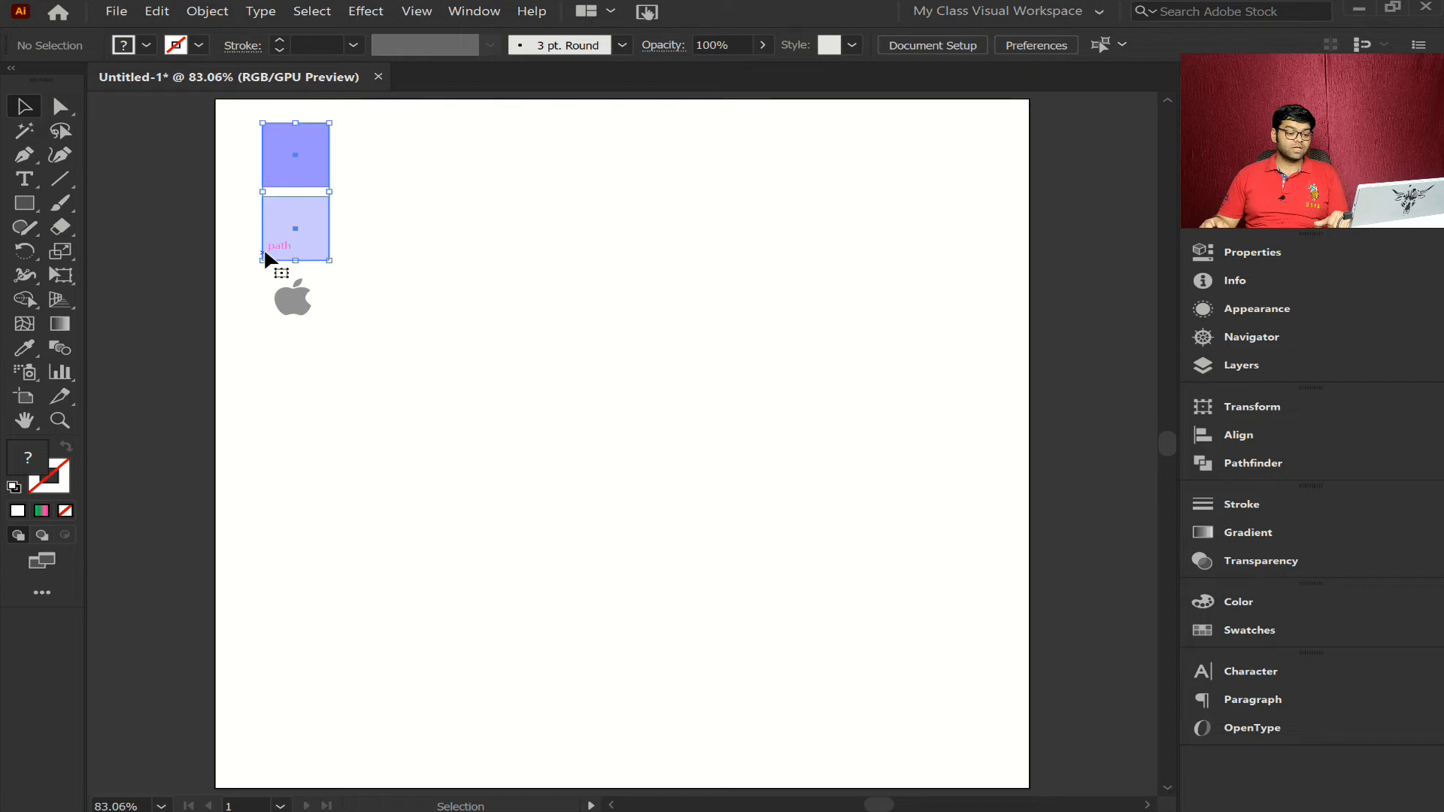
click(1249, 632)
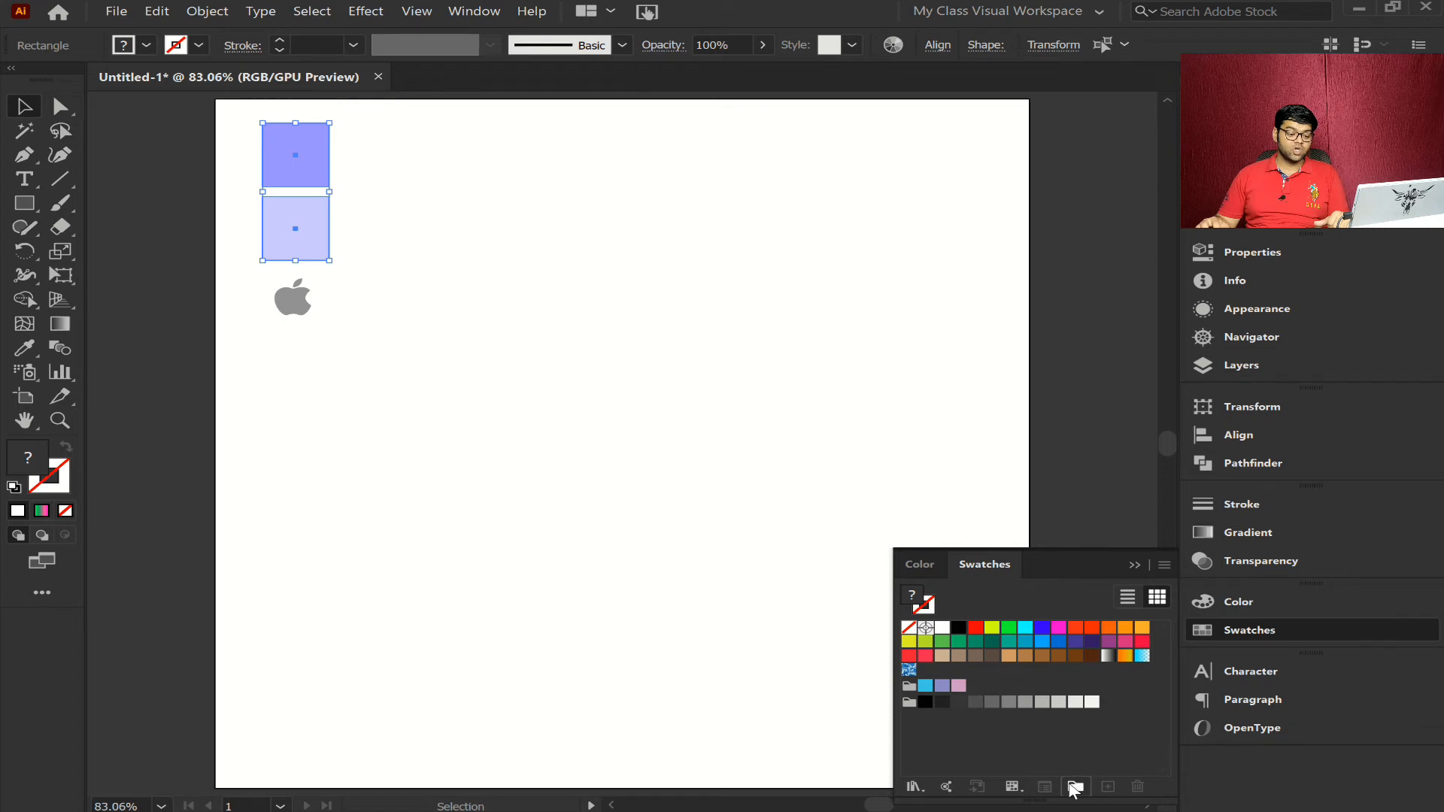
click(1076, 787)
click(710, 485)
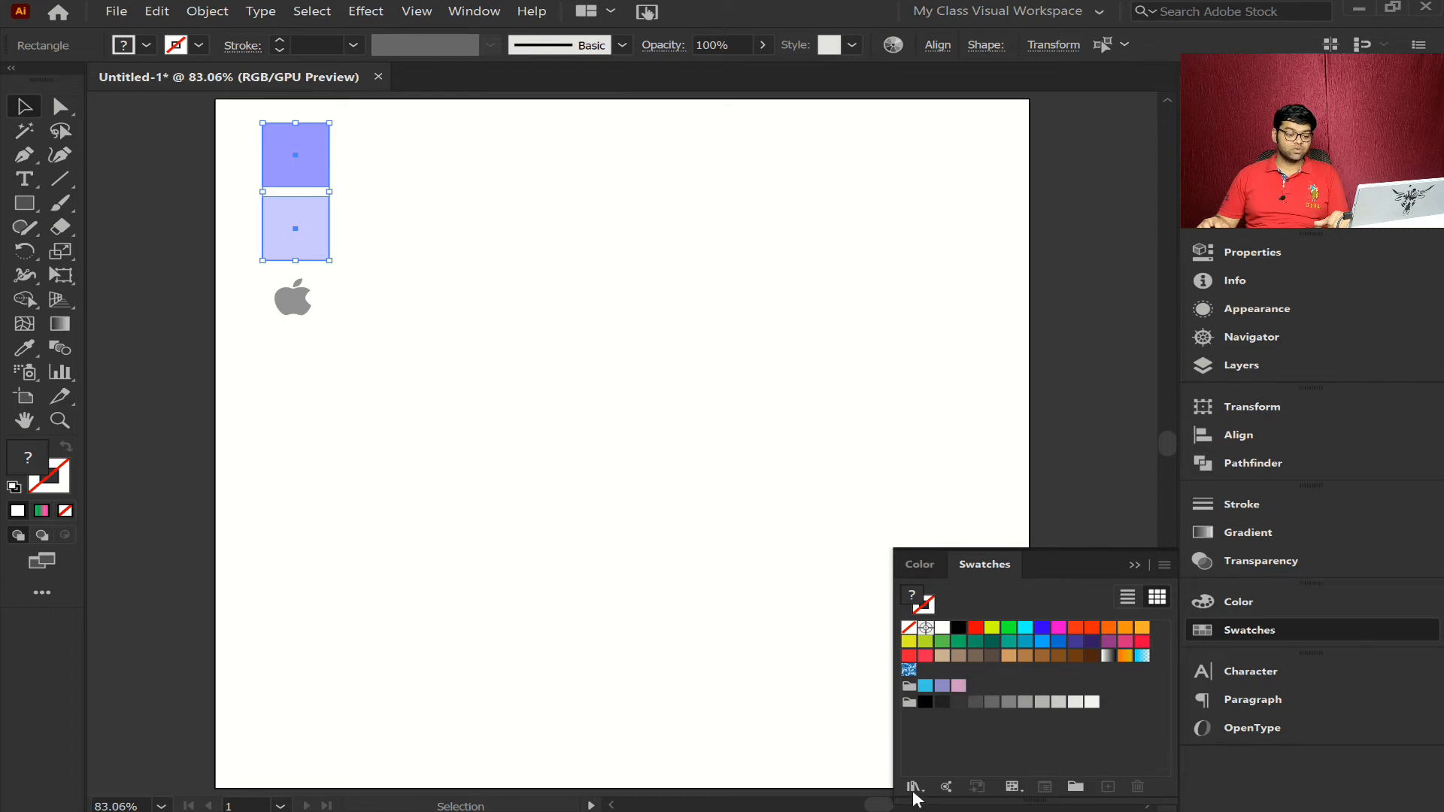
click(945, 733)
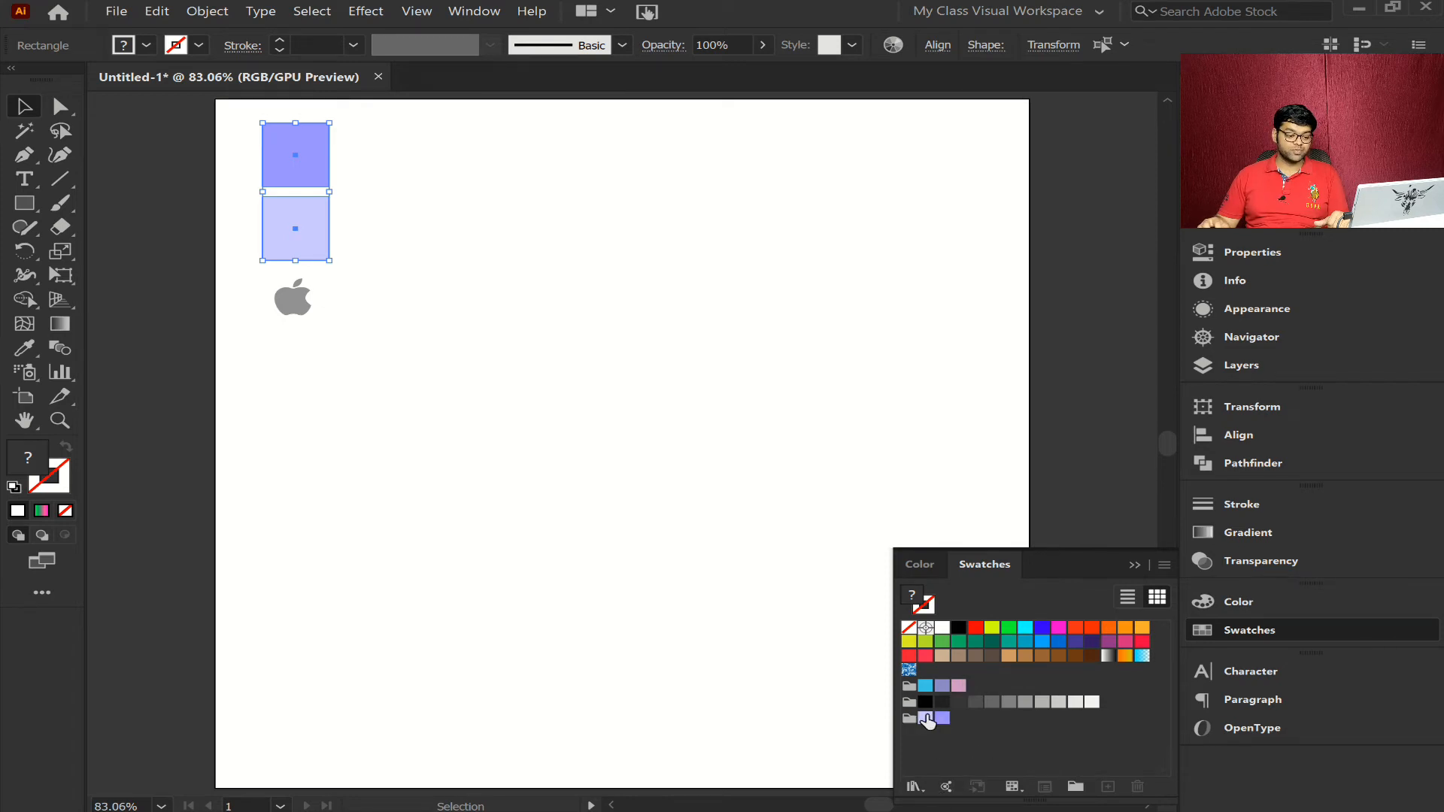
click(1271, 628)
- Draw a tall rectangle in the middle of the artboard and give it a gradient fill
click(300, 312)
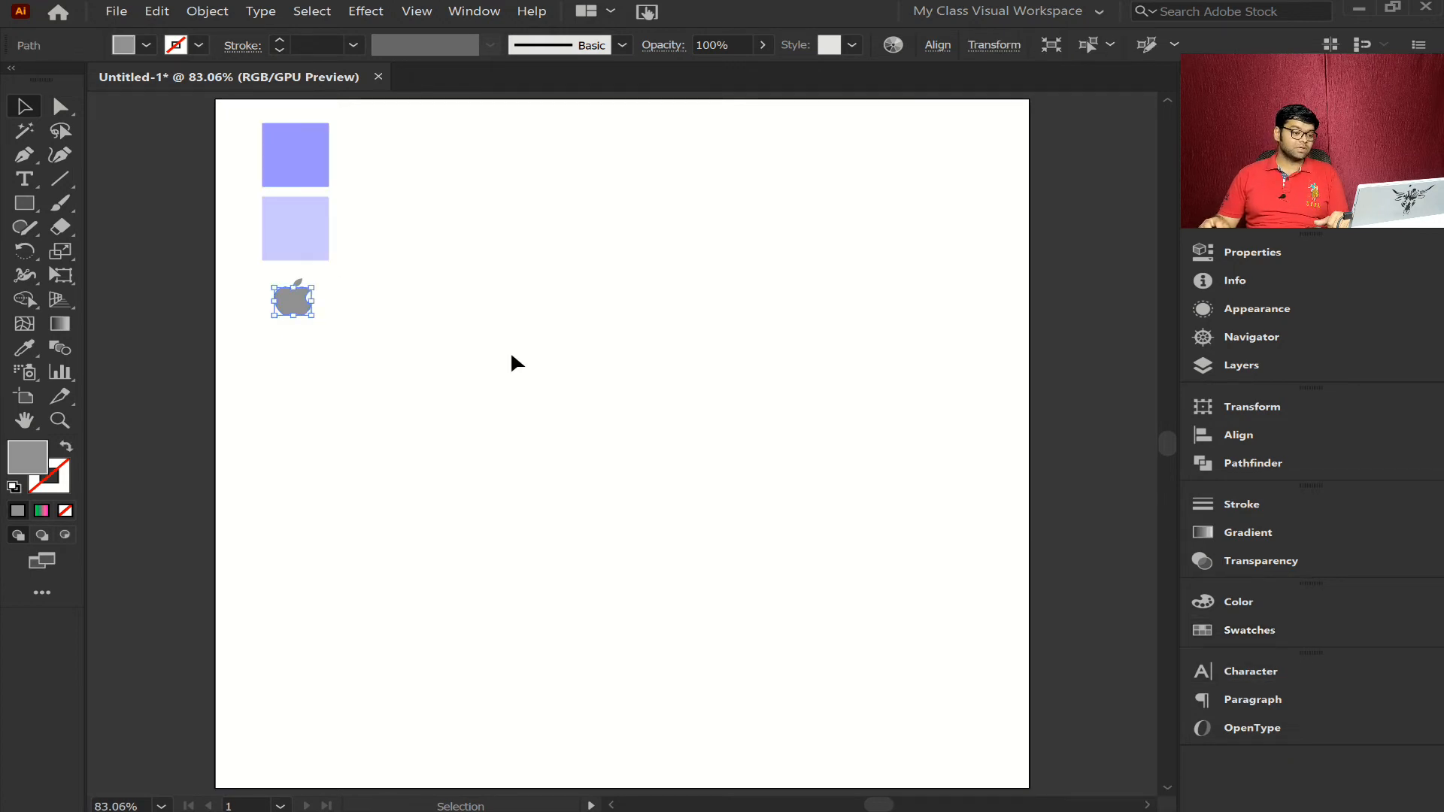
click(21, 215)
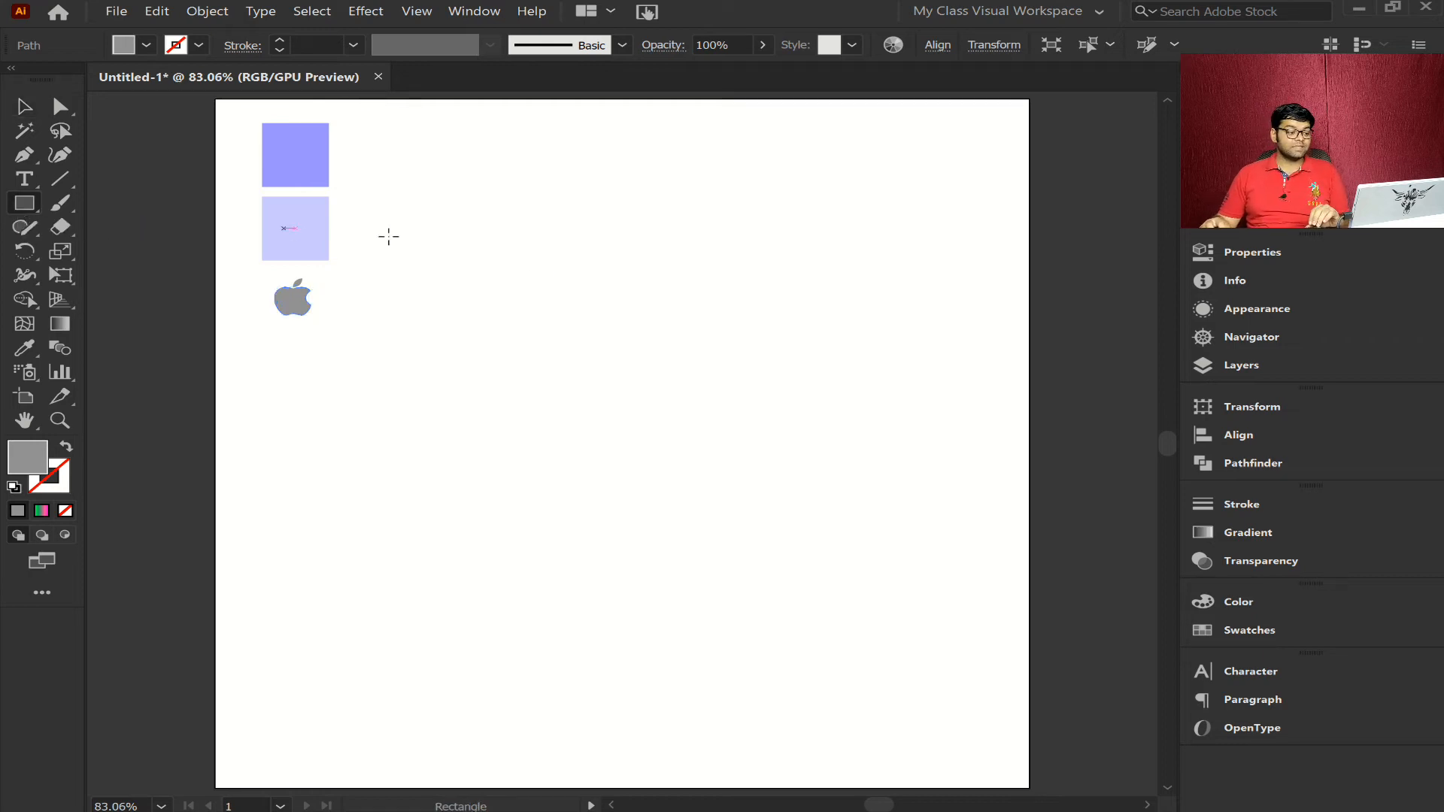
drag(462, 197, 785, 736)
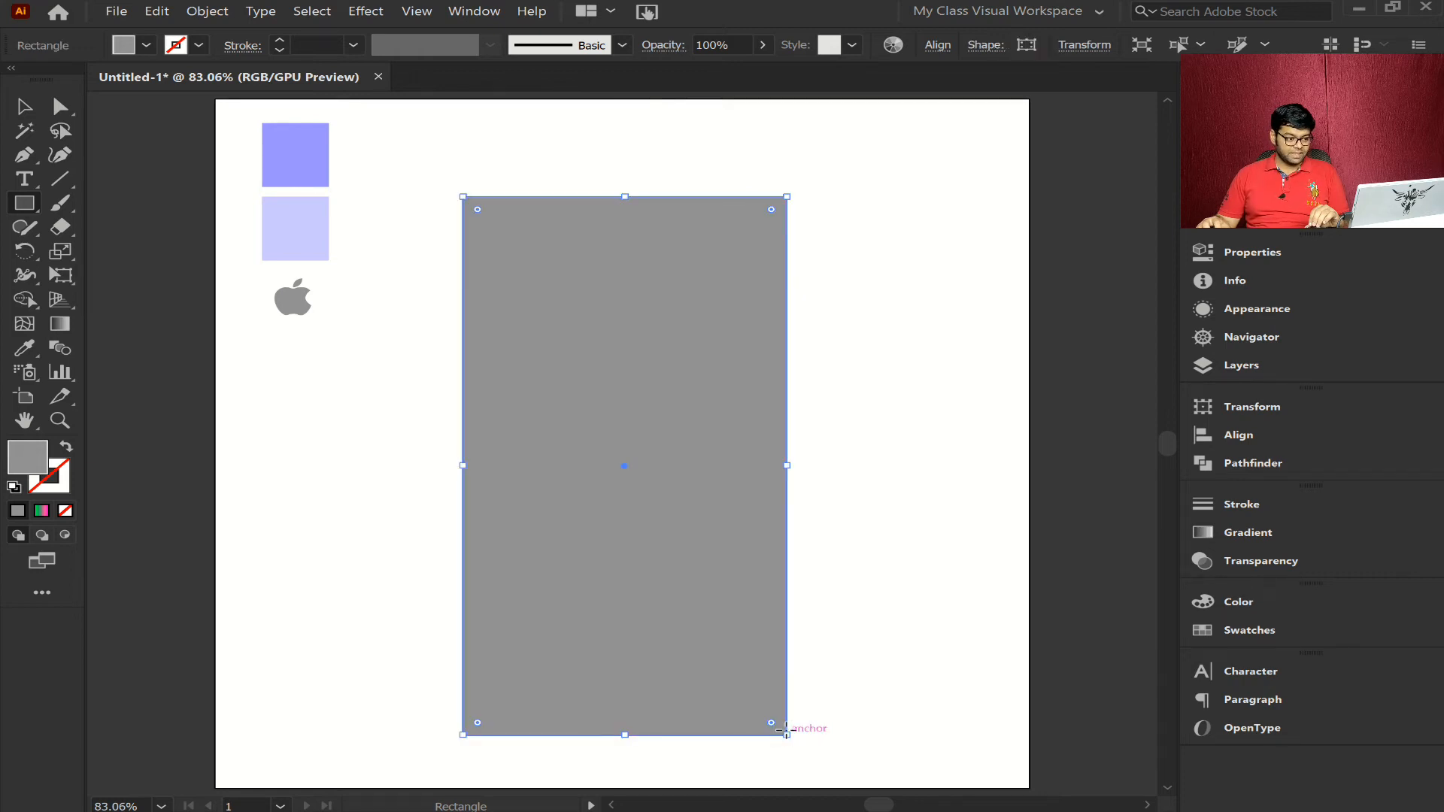
click(42, 511)
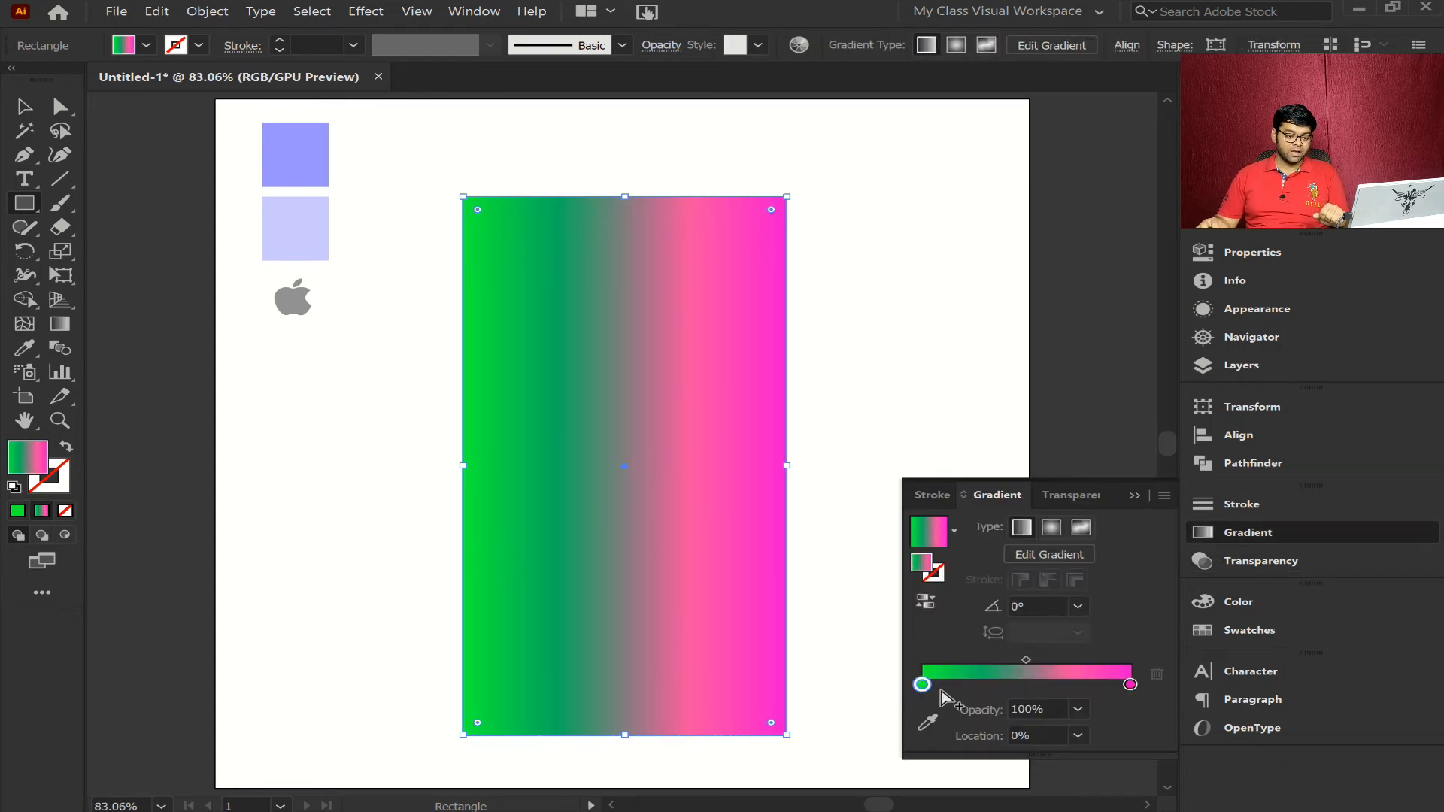
- Change the color of the gradient's green starting stop to black
double_click(922, 684)
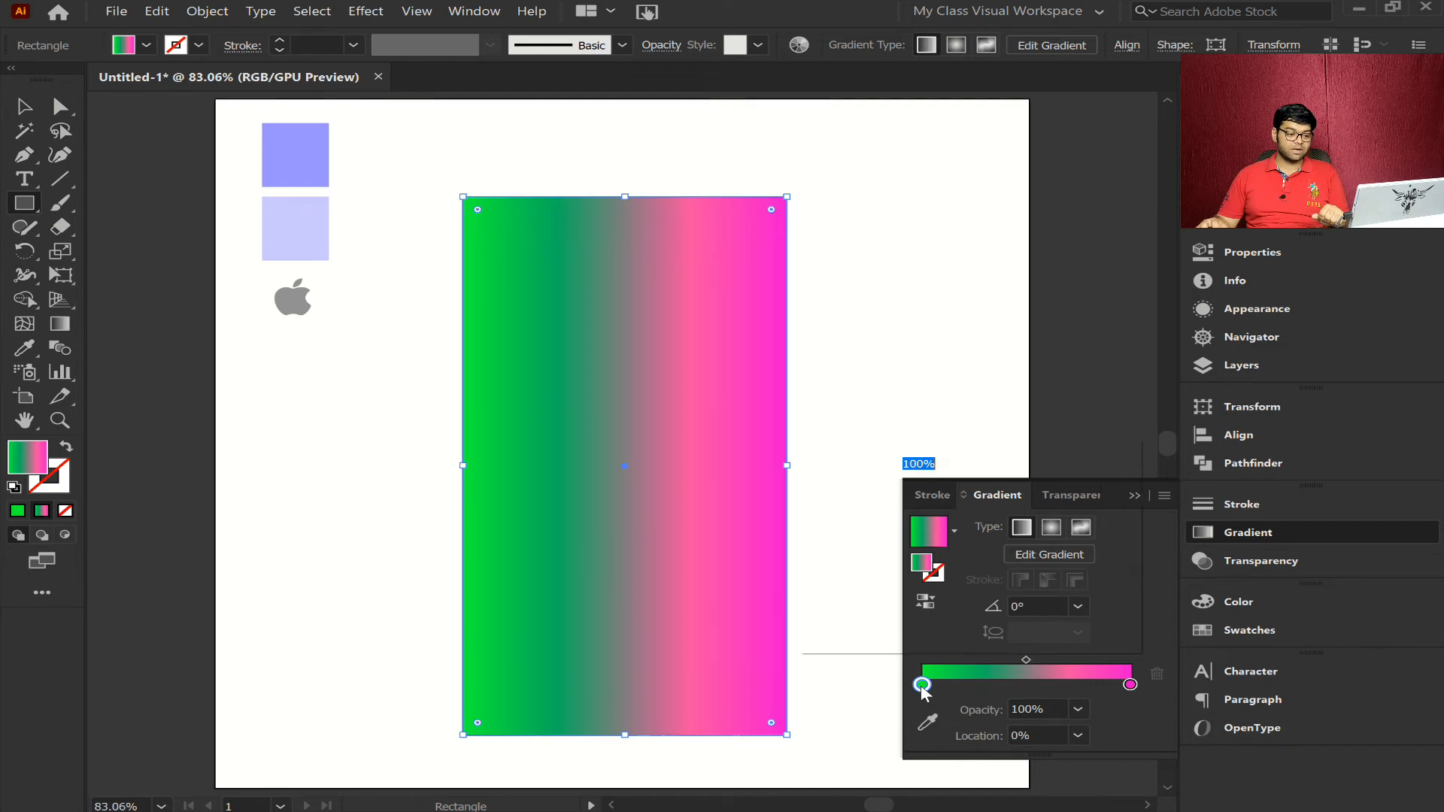
click(873, 489)
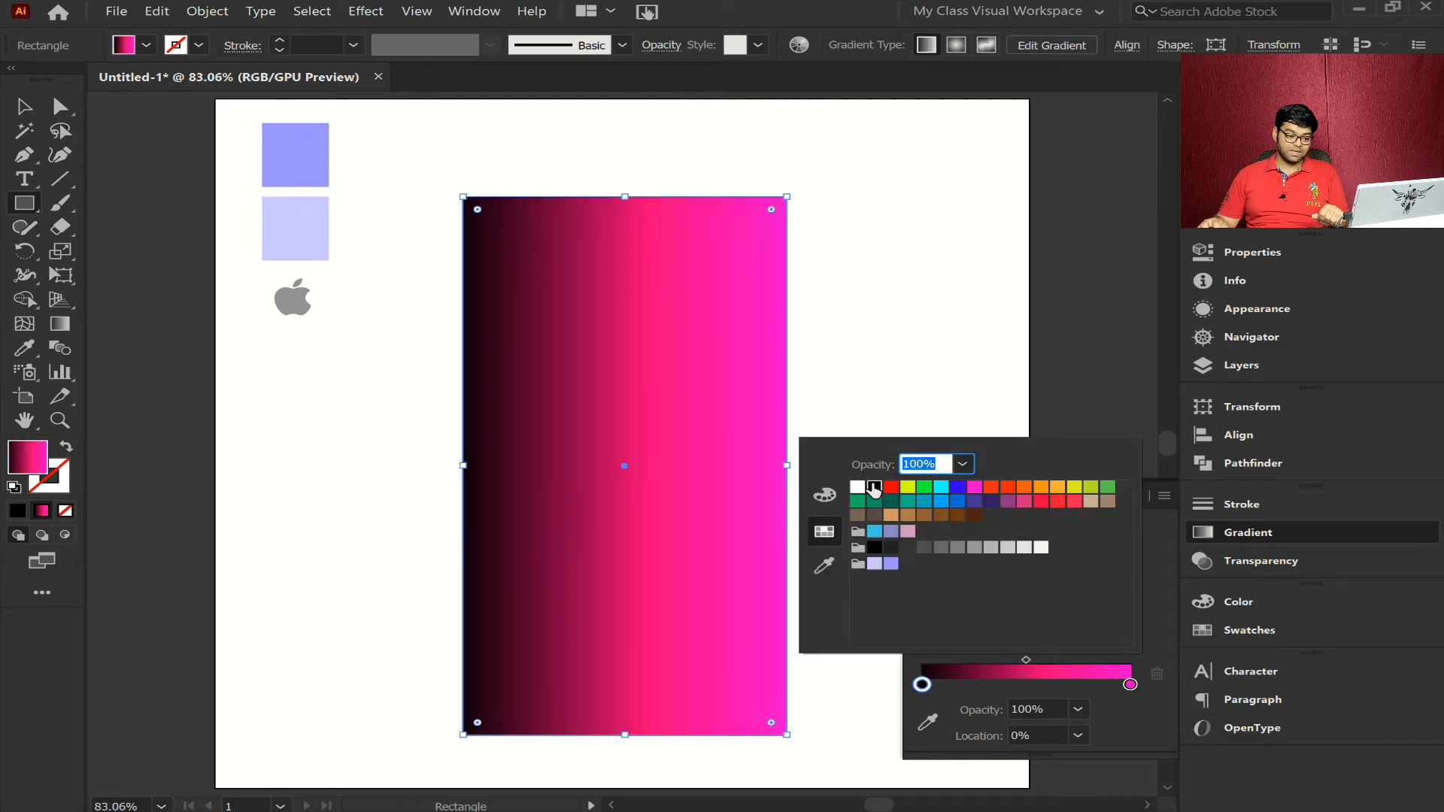
click(1129, 686)
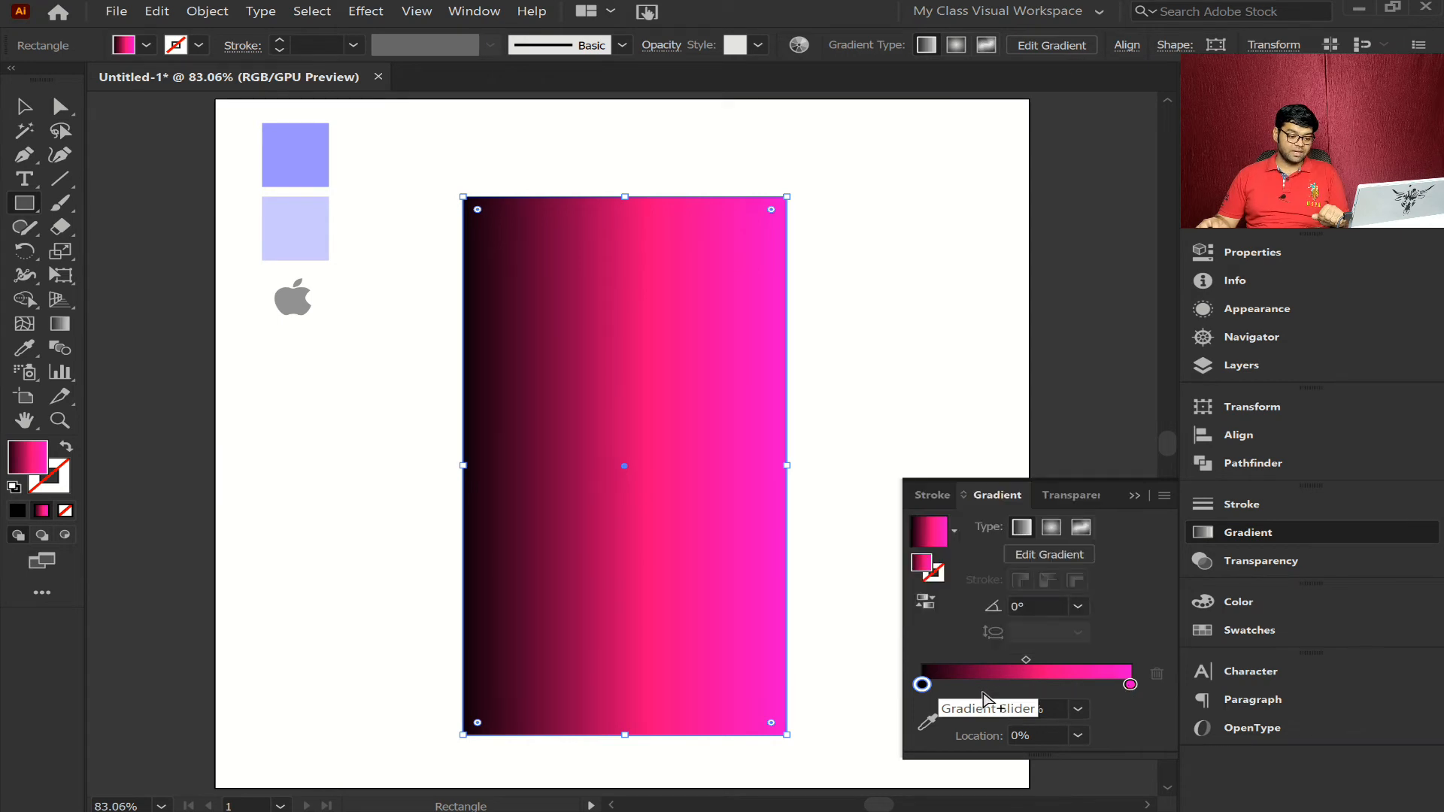
- Move the magenta stop to a location of about 8.6% and color it with the darker purple swatch
click(1131, 684)
drag(1131, 685, 932, 662)
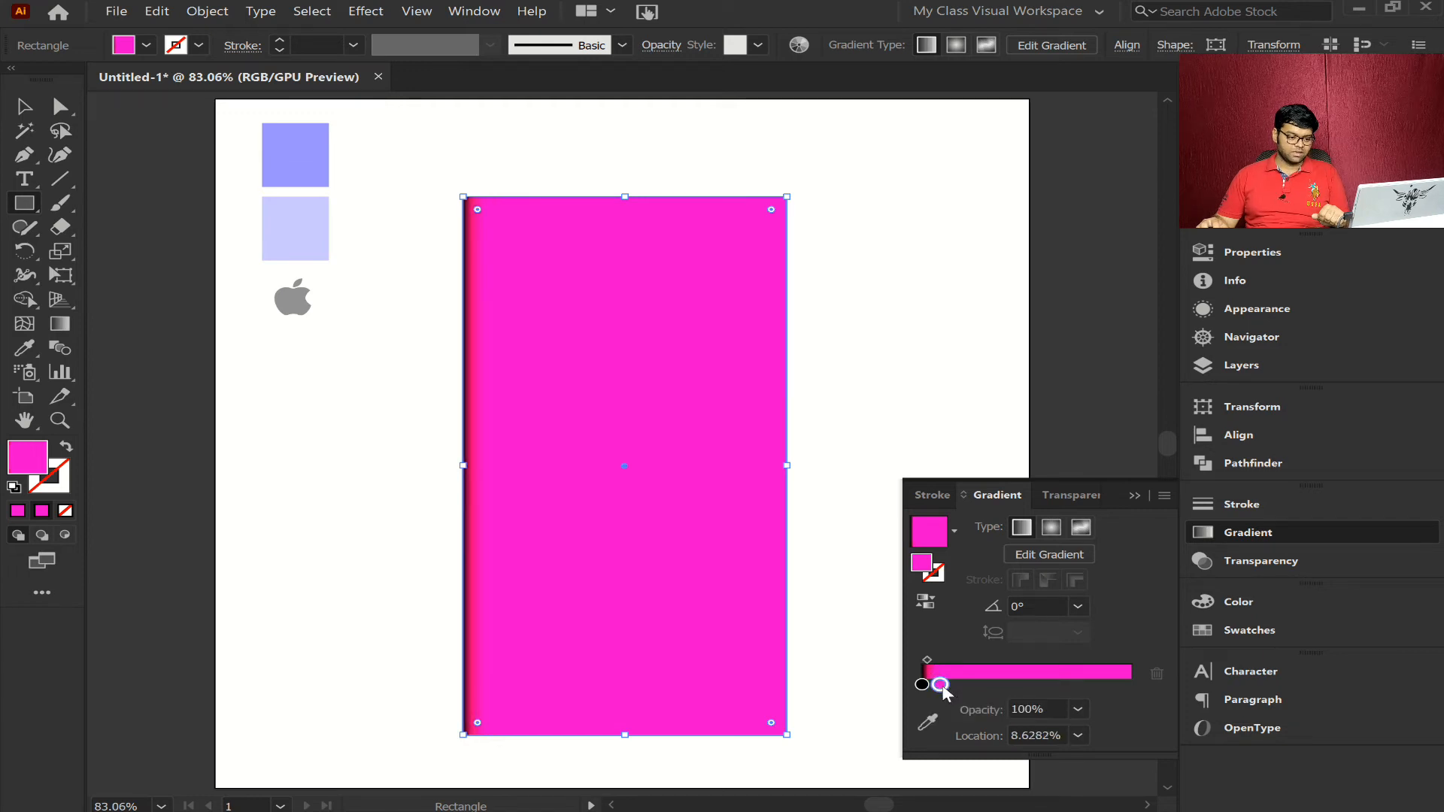
double_click(941, 685)
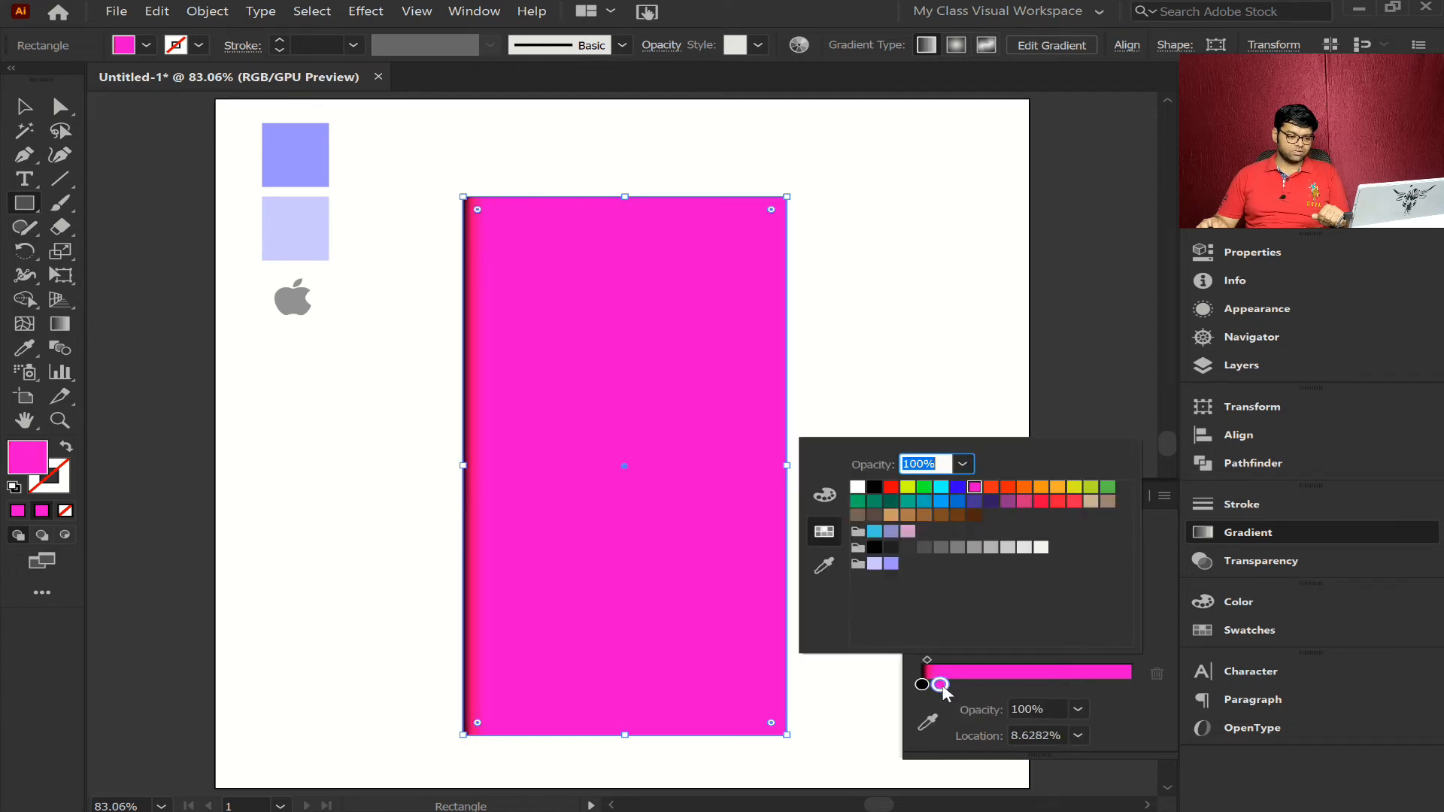
click(892, 565)
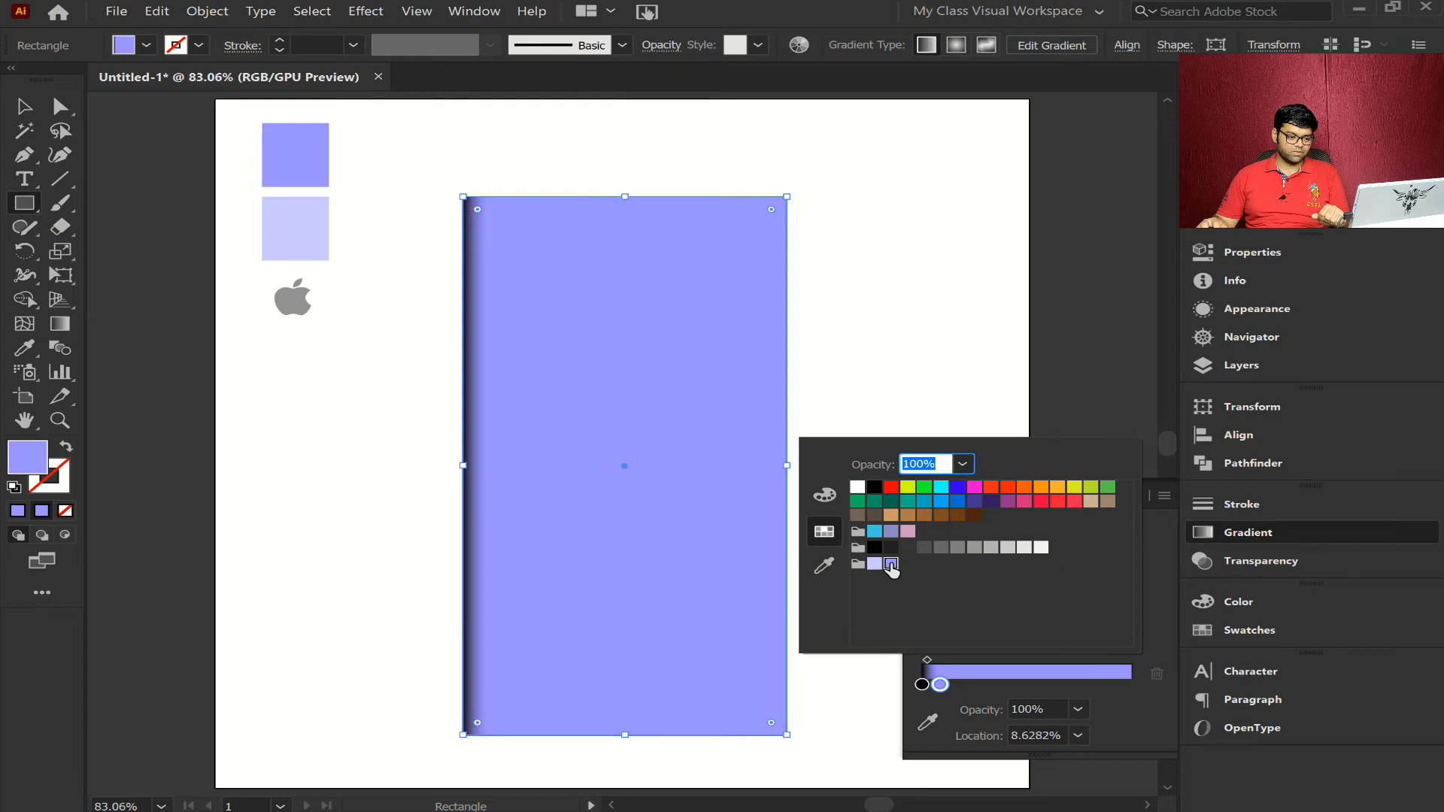
- Add a third gradient stop at 100% and color it with the light purple swatch
click(1135, 685)
click(1127, 685)
drag(1127, 684, 1144, 687)
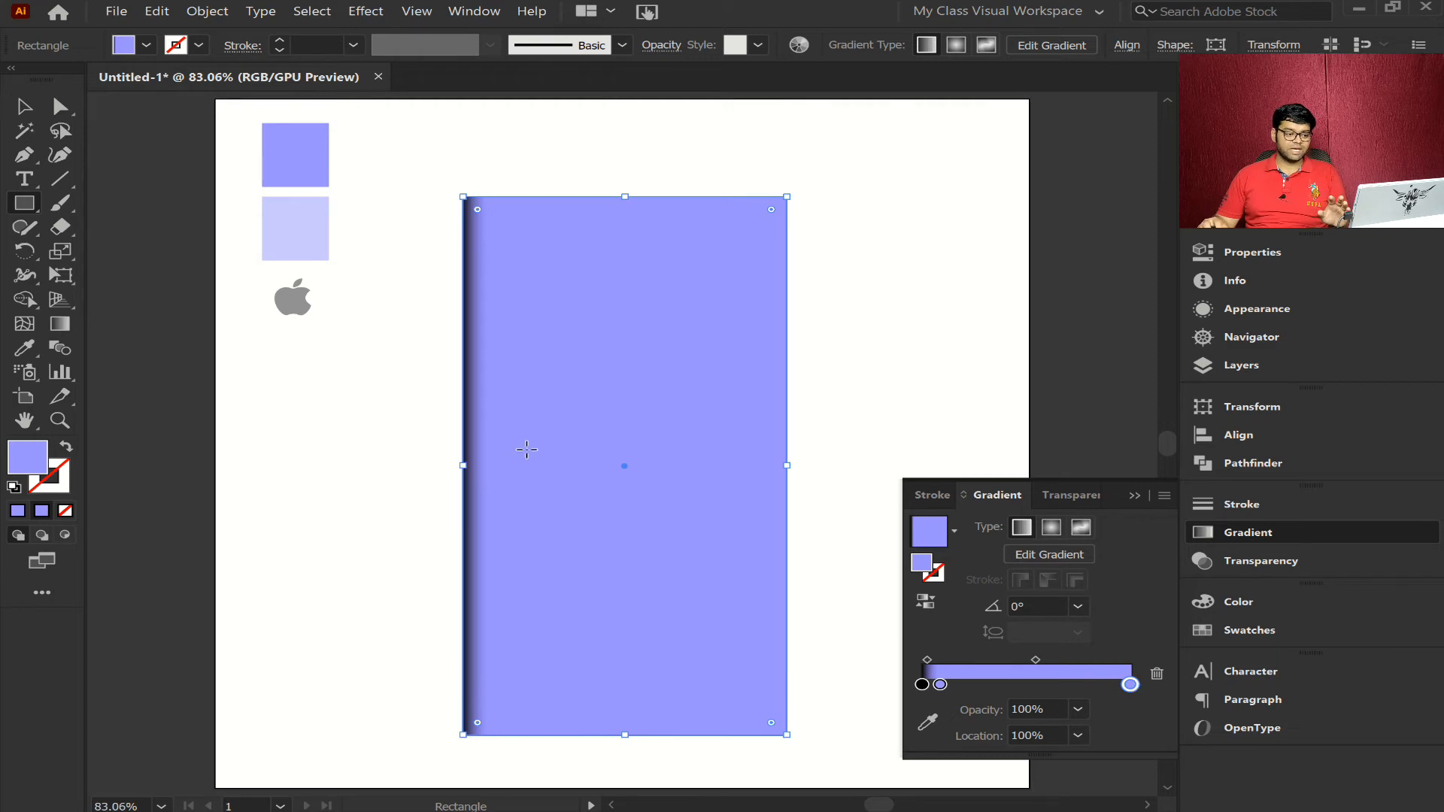
double_click(1130, 684)
click(874, 564)
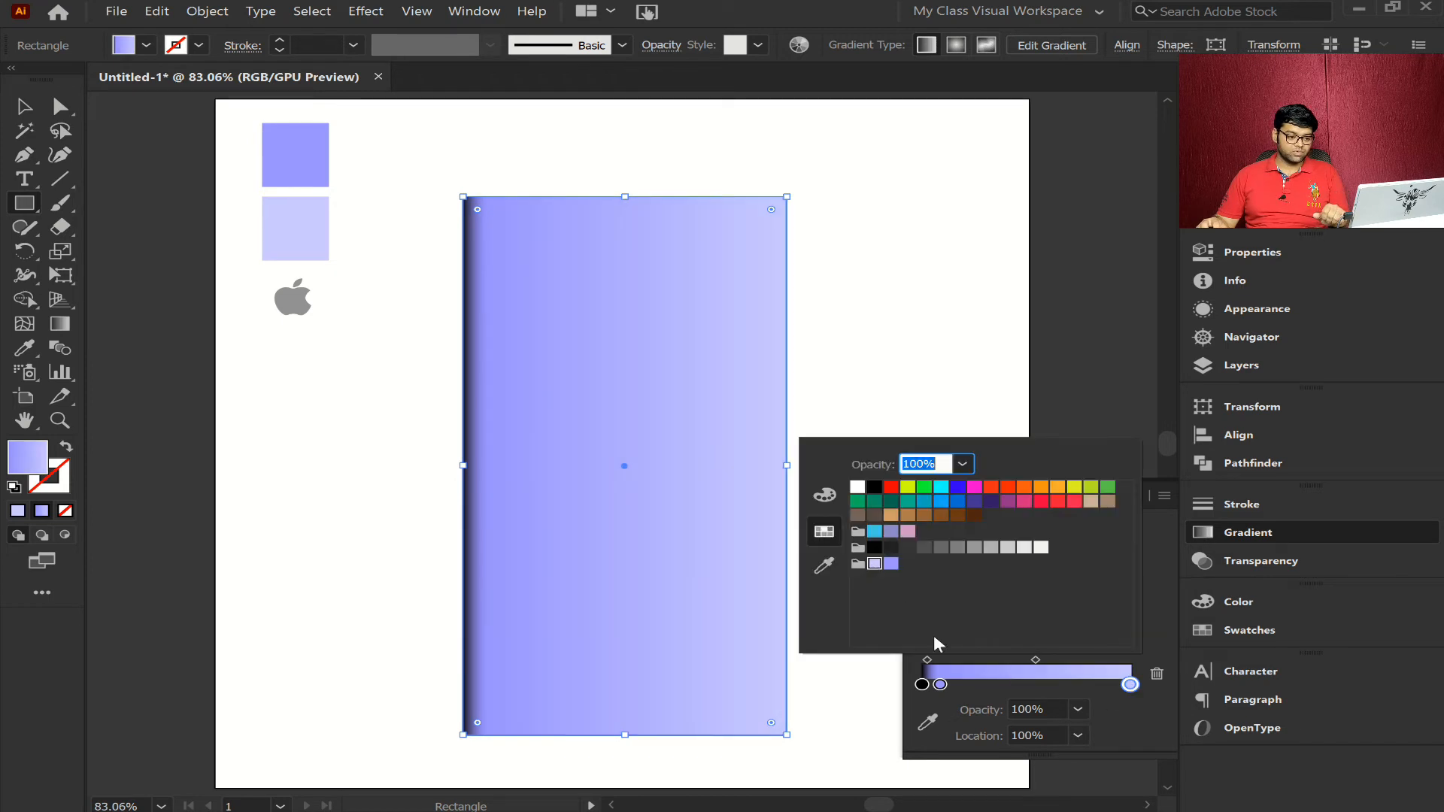
click(1121, 701)
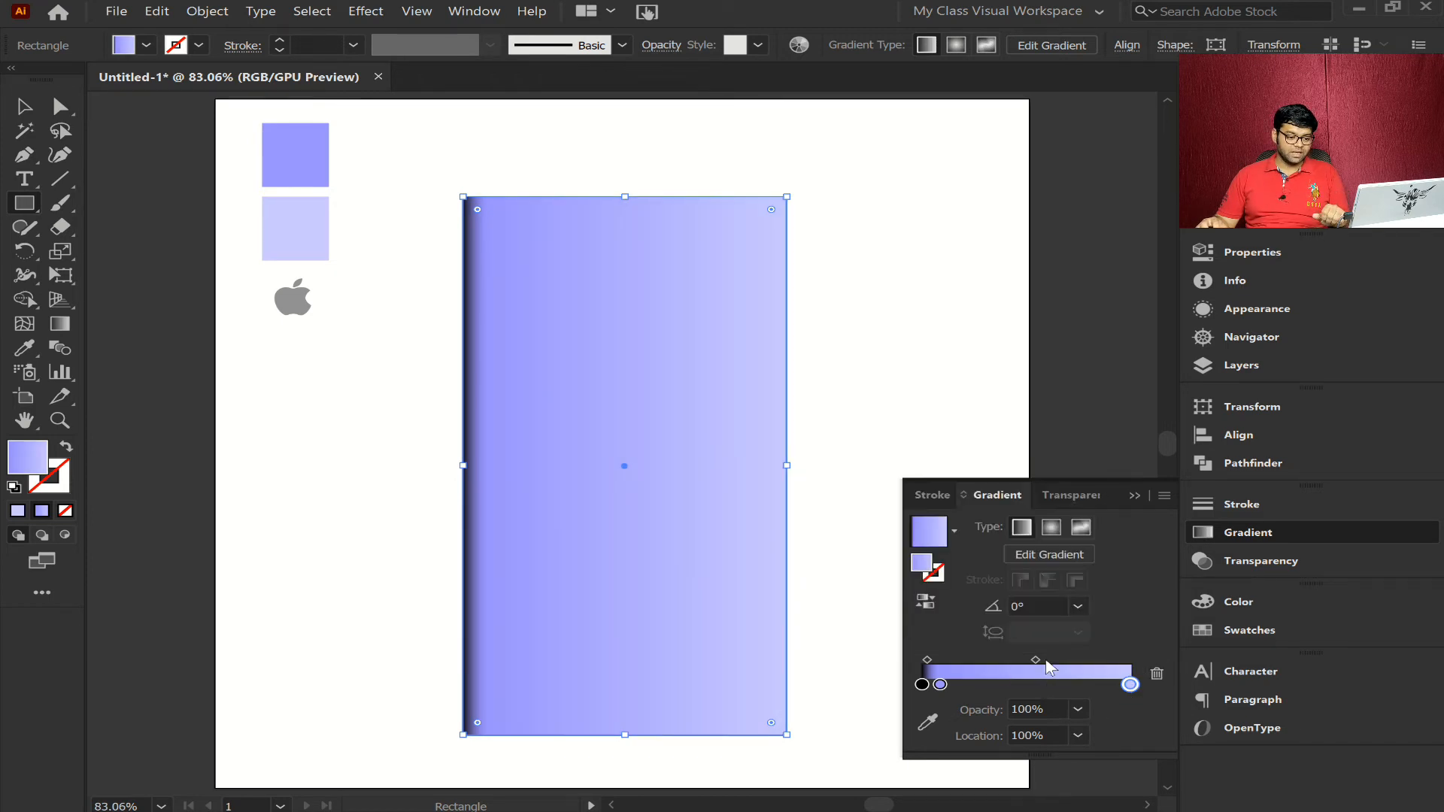
- Move the midpoint between the two purple stops to about 39.9% and the midpoint beside the black stop to about 15.9%, leaving the rectangle deselected
drag(1039, 662, 1020, 666)
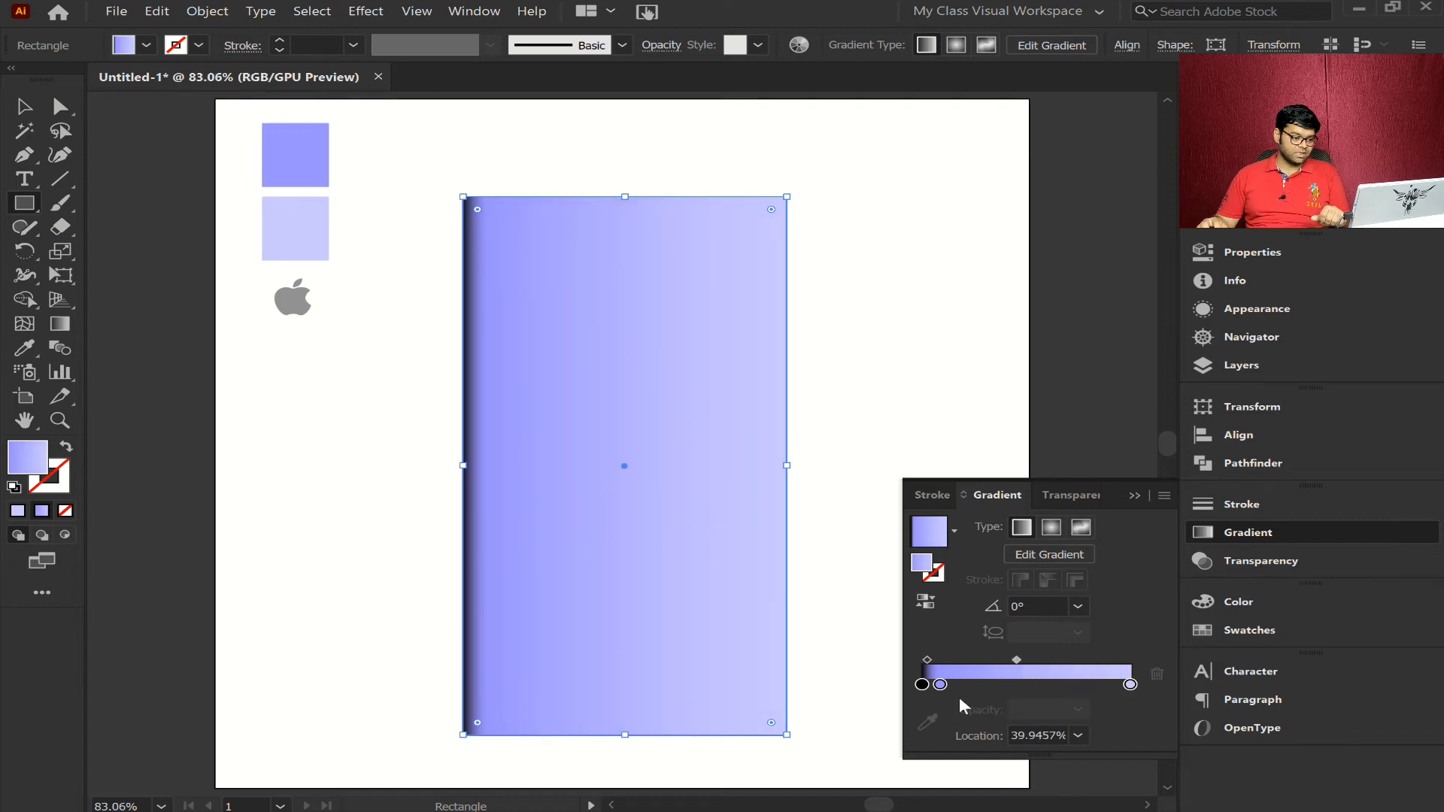
click(856, 597)
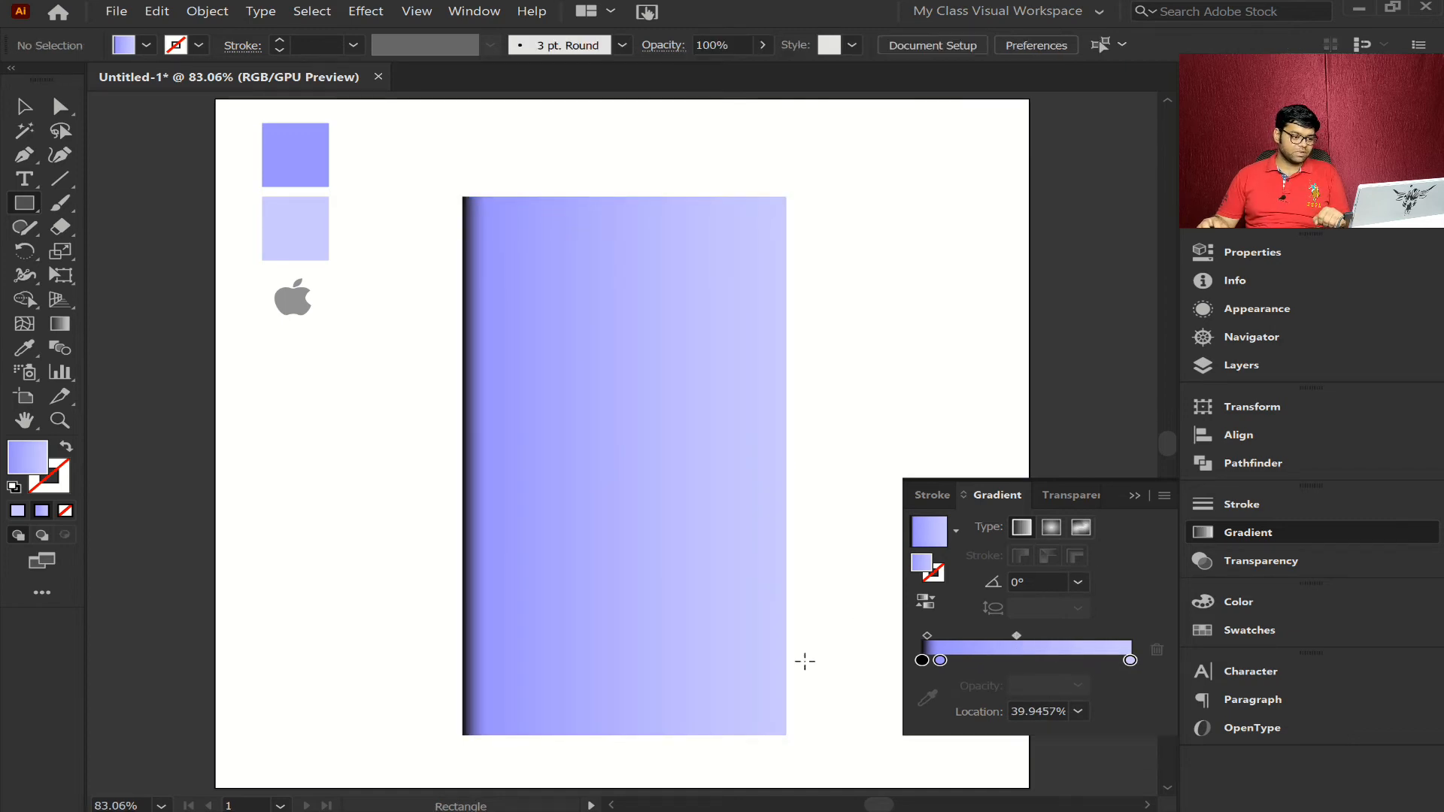
click(583, 644)
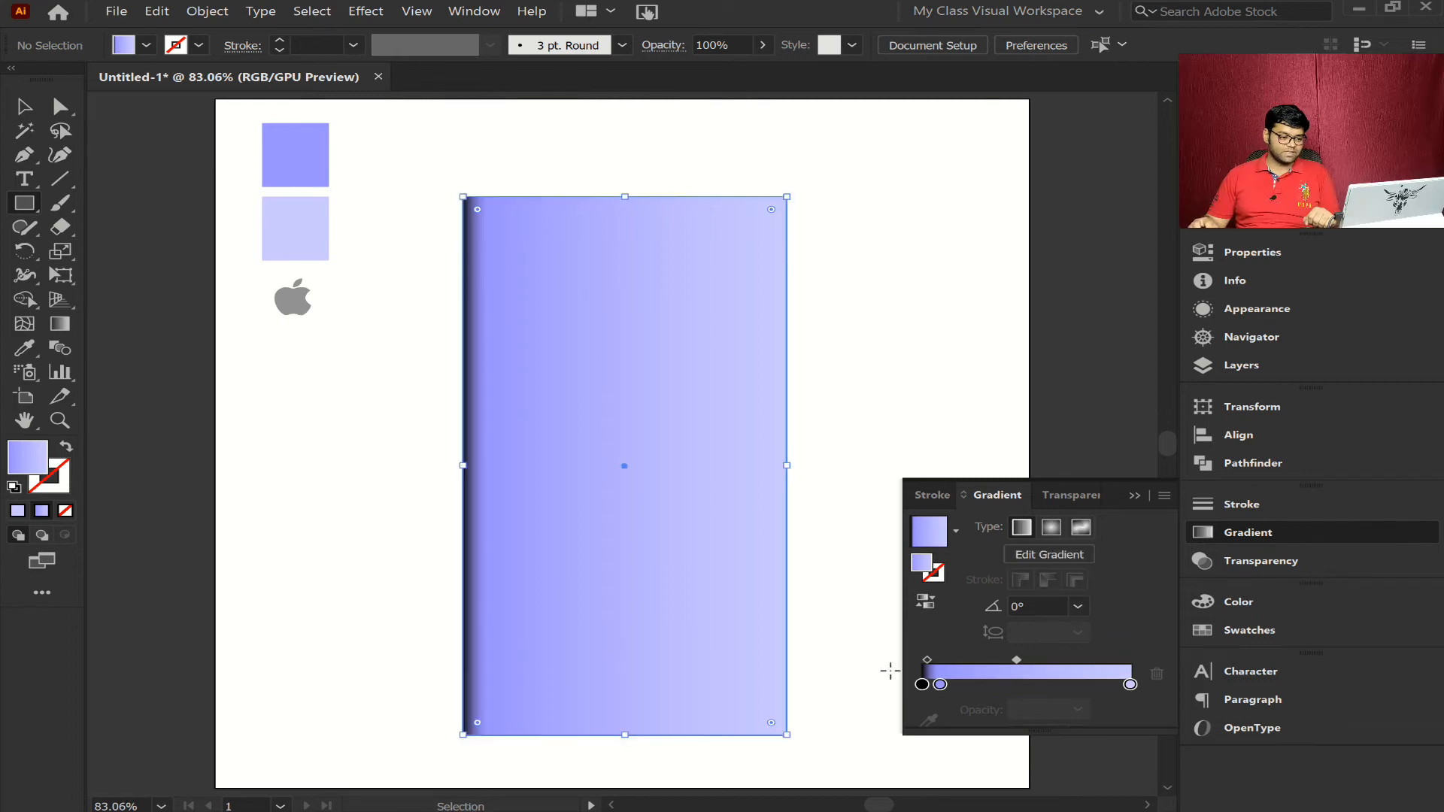
click(941, 684)
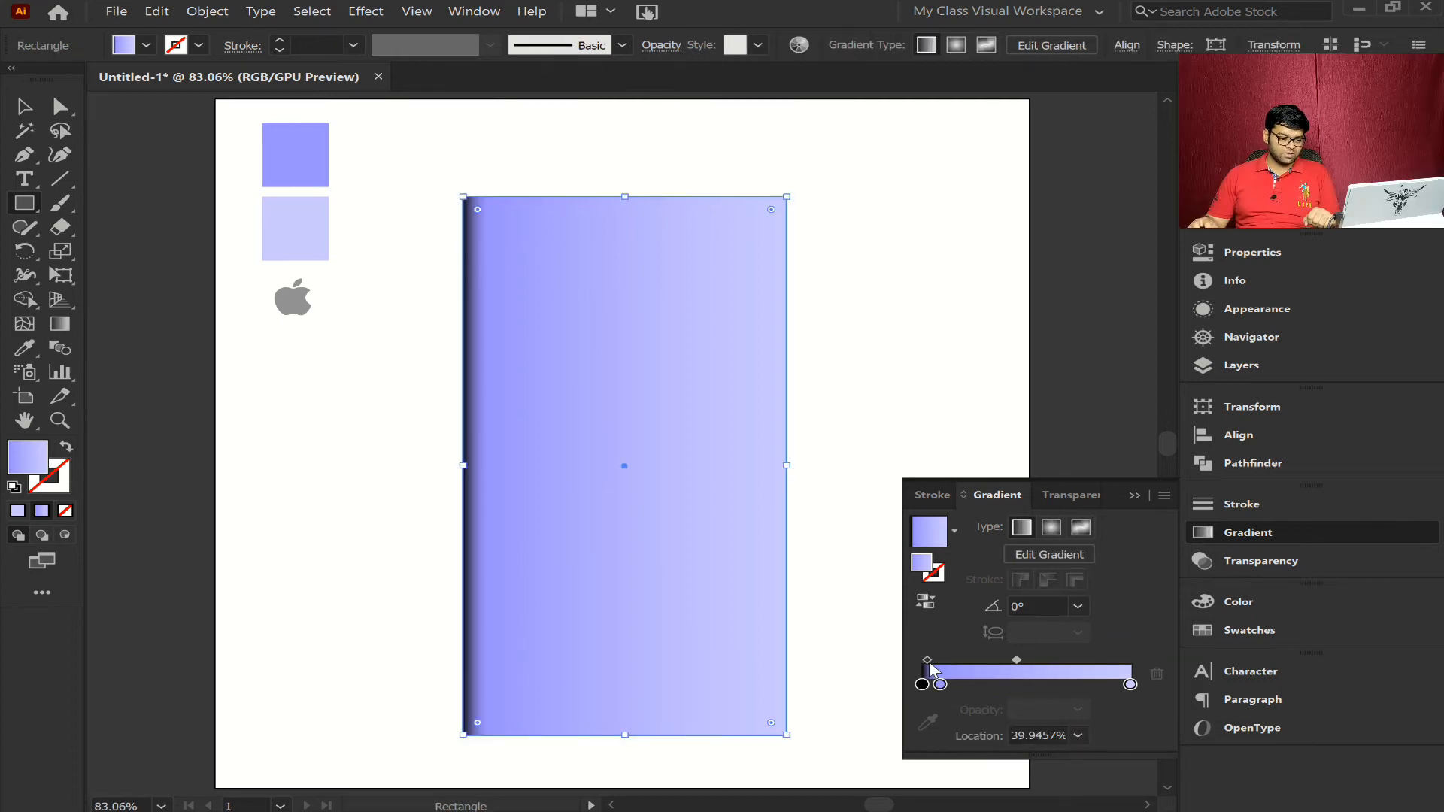
click(928, 661)
drag(927, 660, 926, 661)
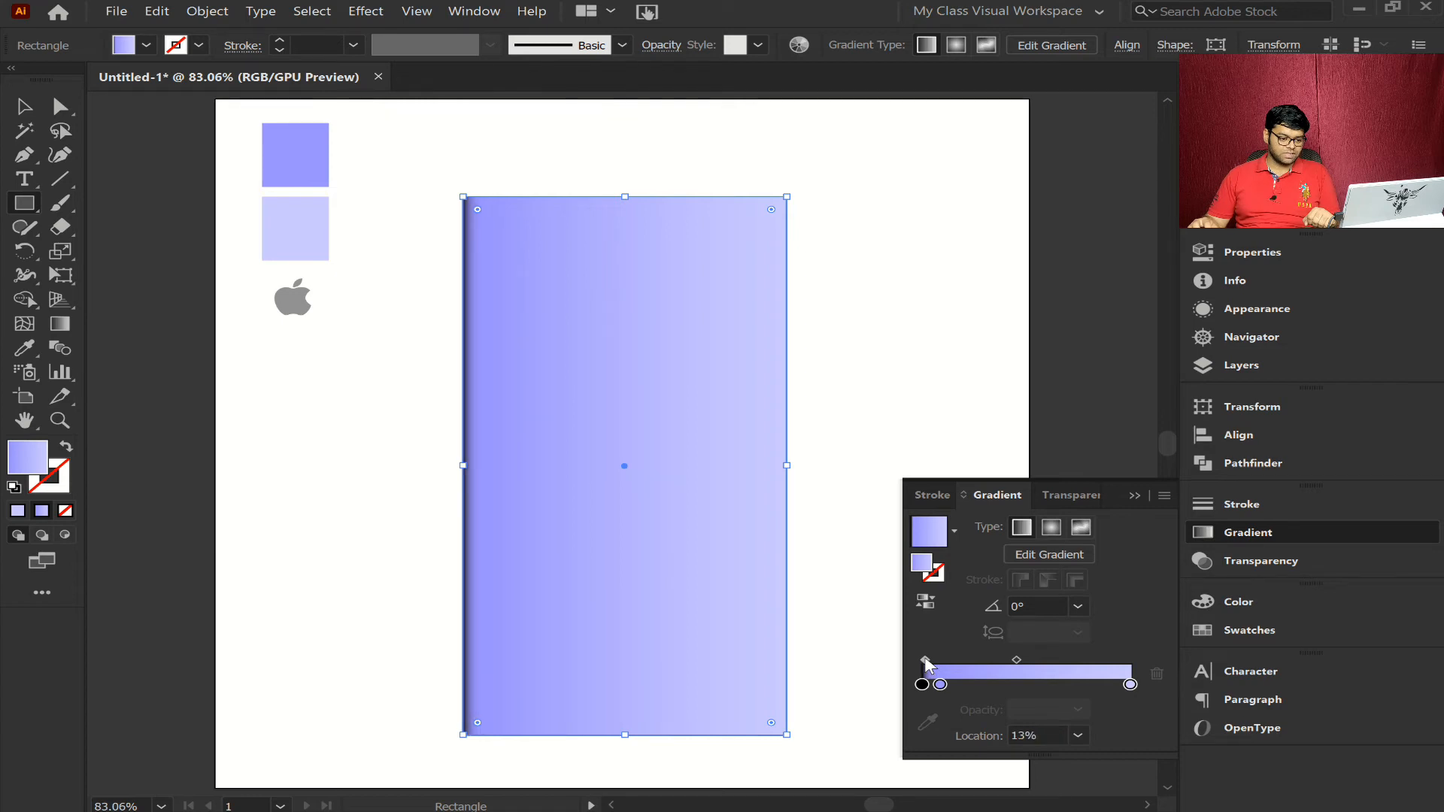
click(874, 647)
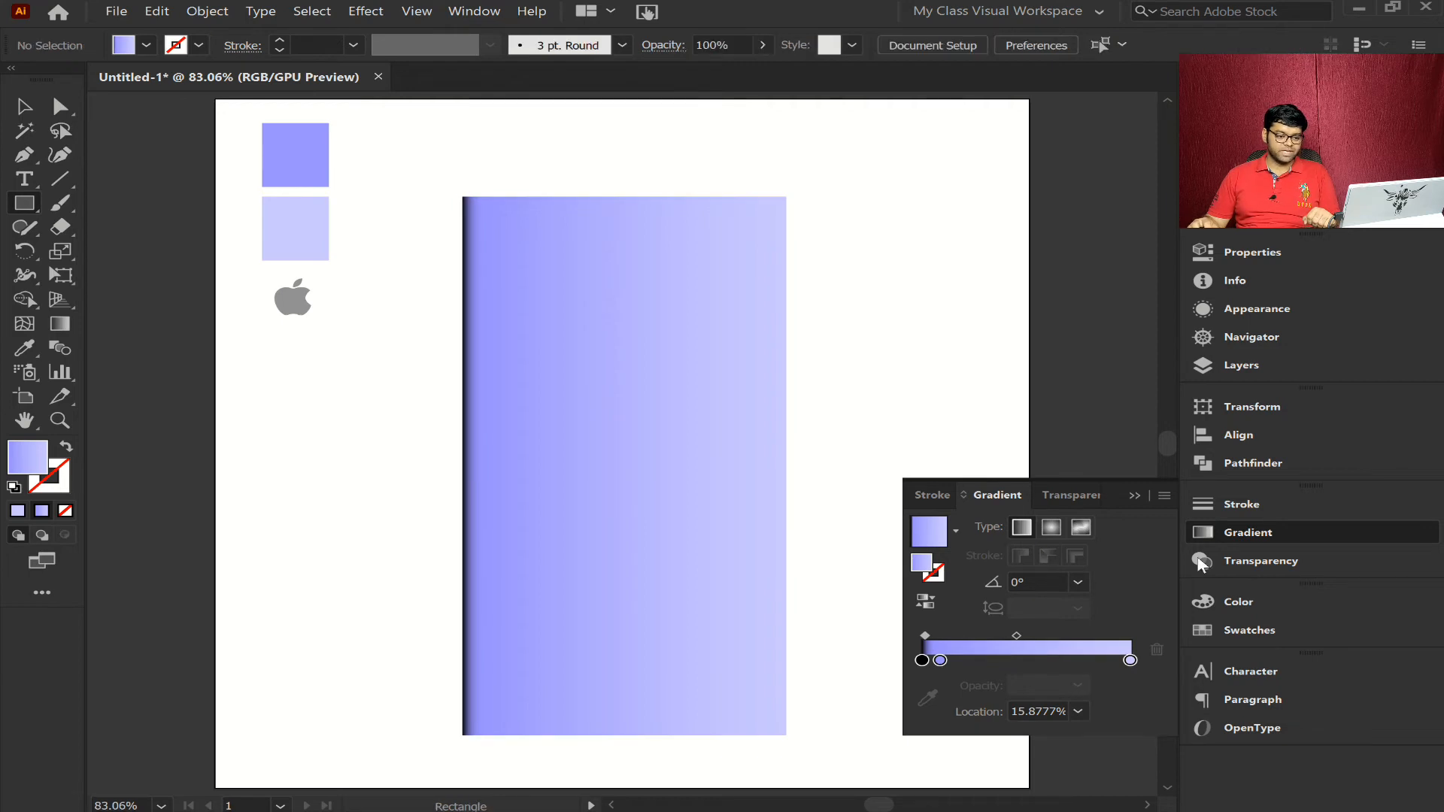
click(1251, 533)
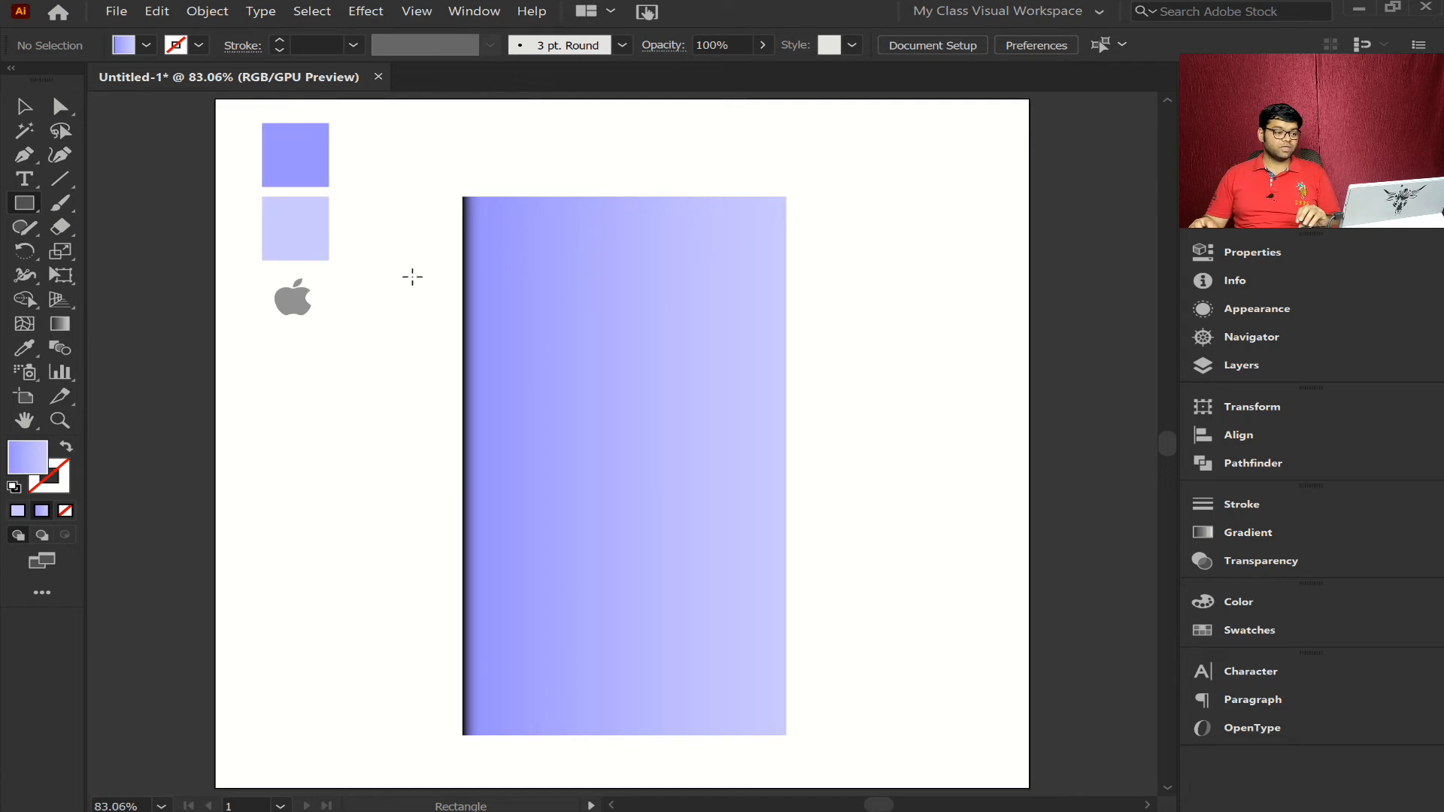
- Duplicate the gradient rectangle in place and narrow the copy to a slim full-height strip along the original's right edge
click(25, 107)
click(633, 462)
key(ctrl+c)
key(ctrl+f)
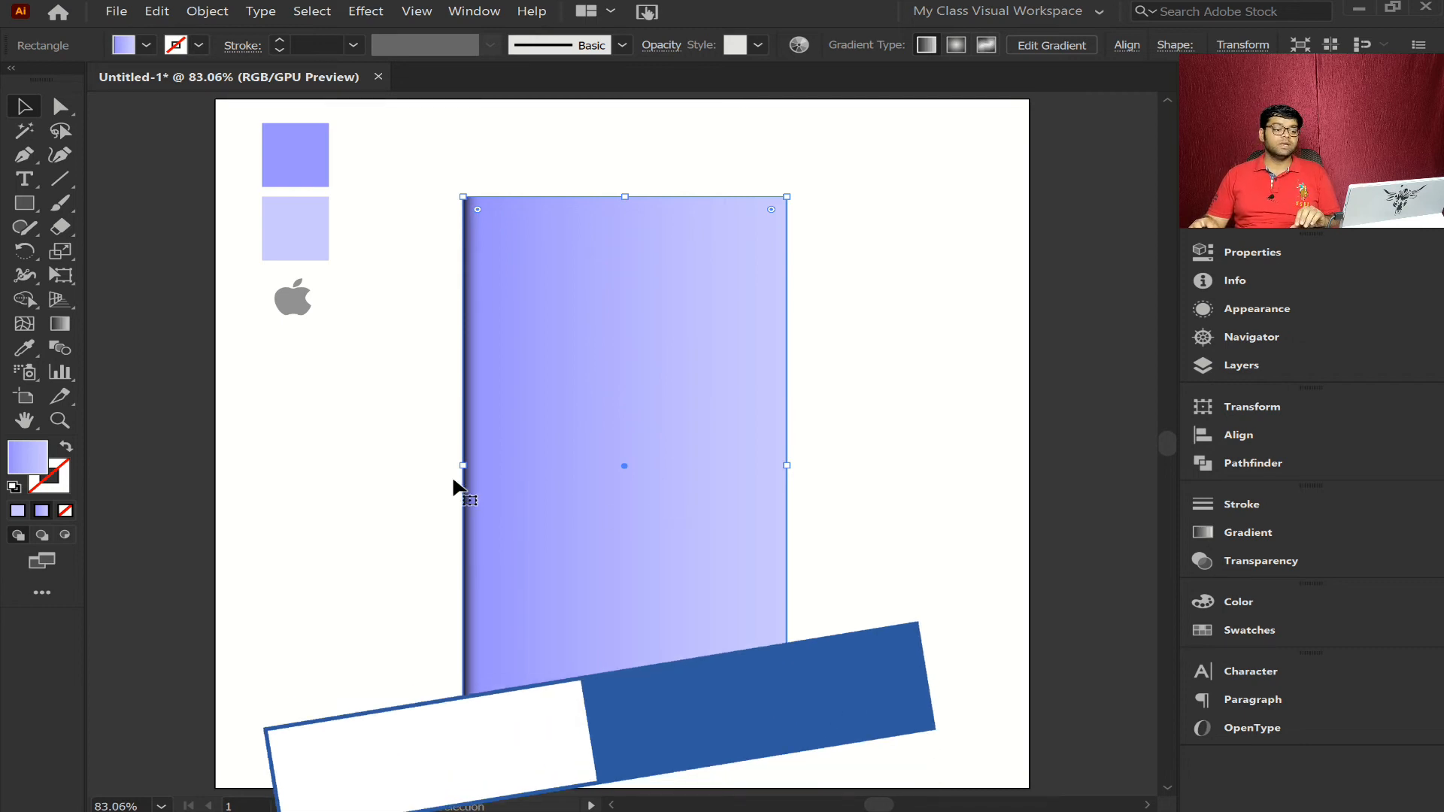
drag(498, 467, 684, 484)
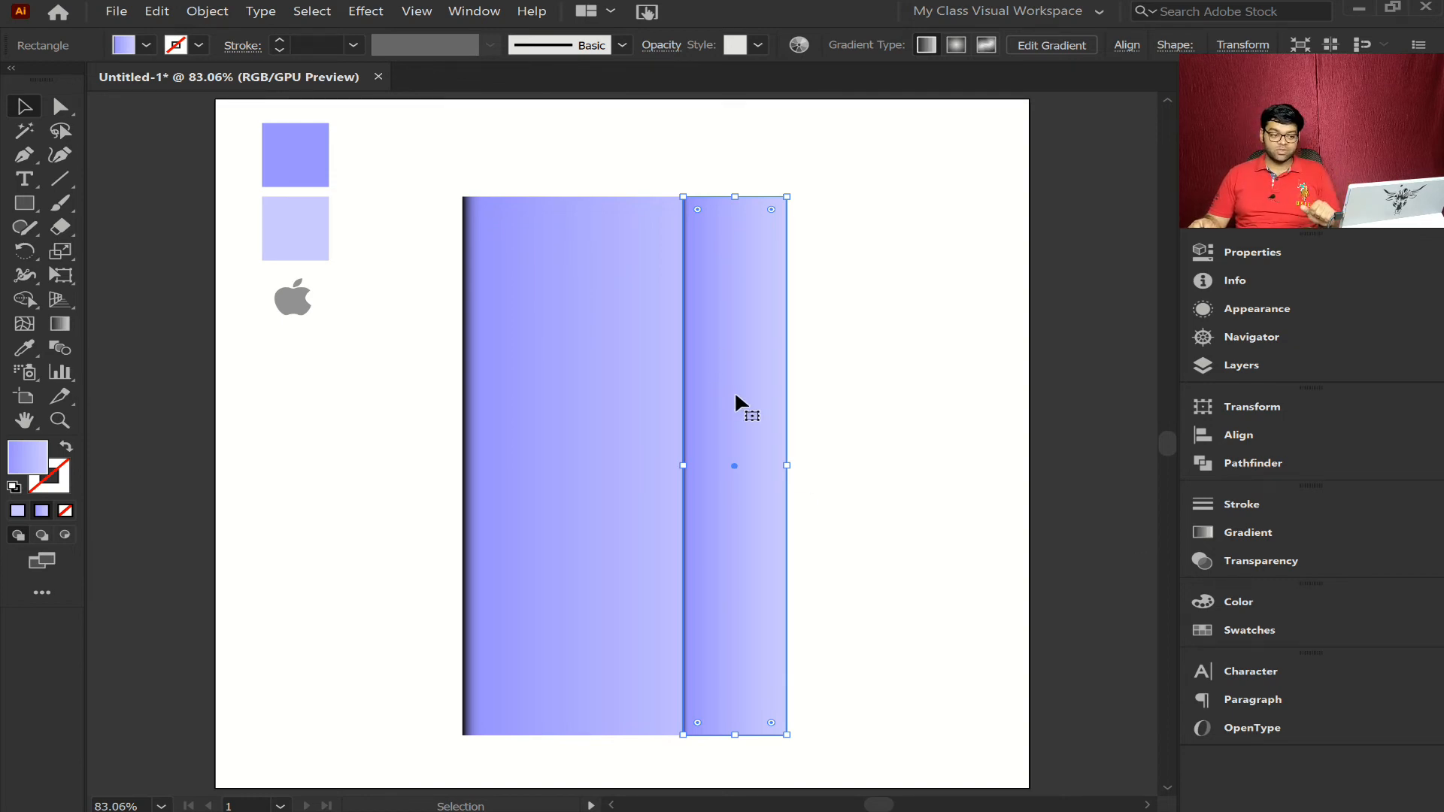
drag(682, 467, 690, 469)
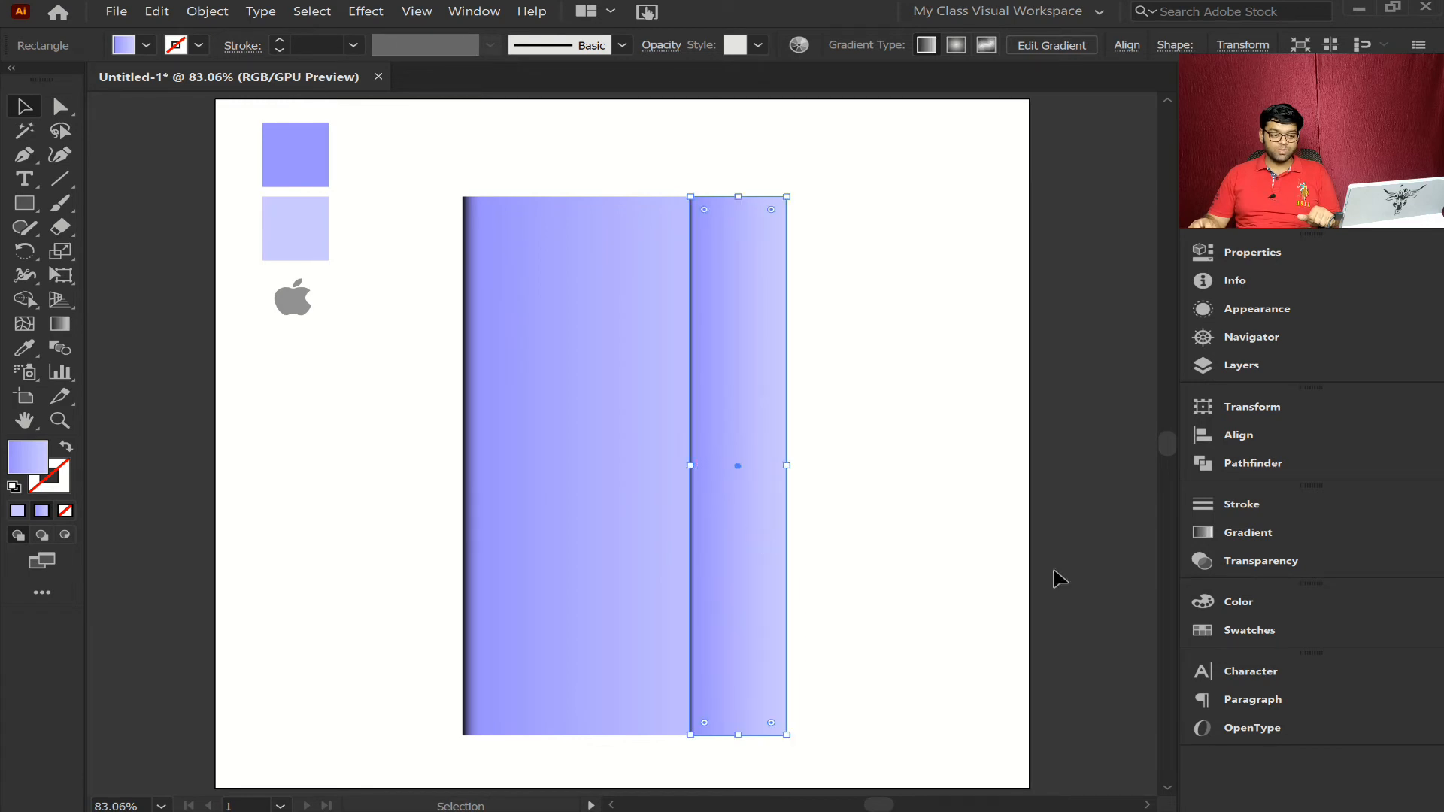
- Remove the darker purple stop from the strip's gradient, reverse the gradient and move its midpoint to about 57%
click(1220, 529)
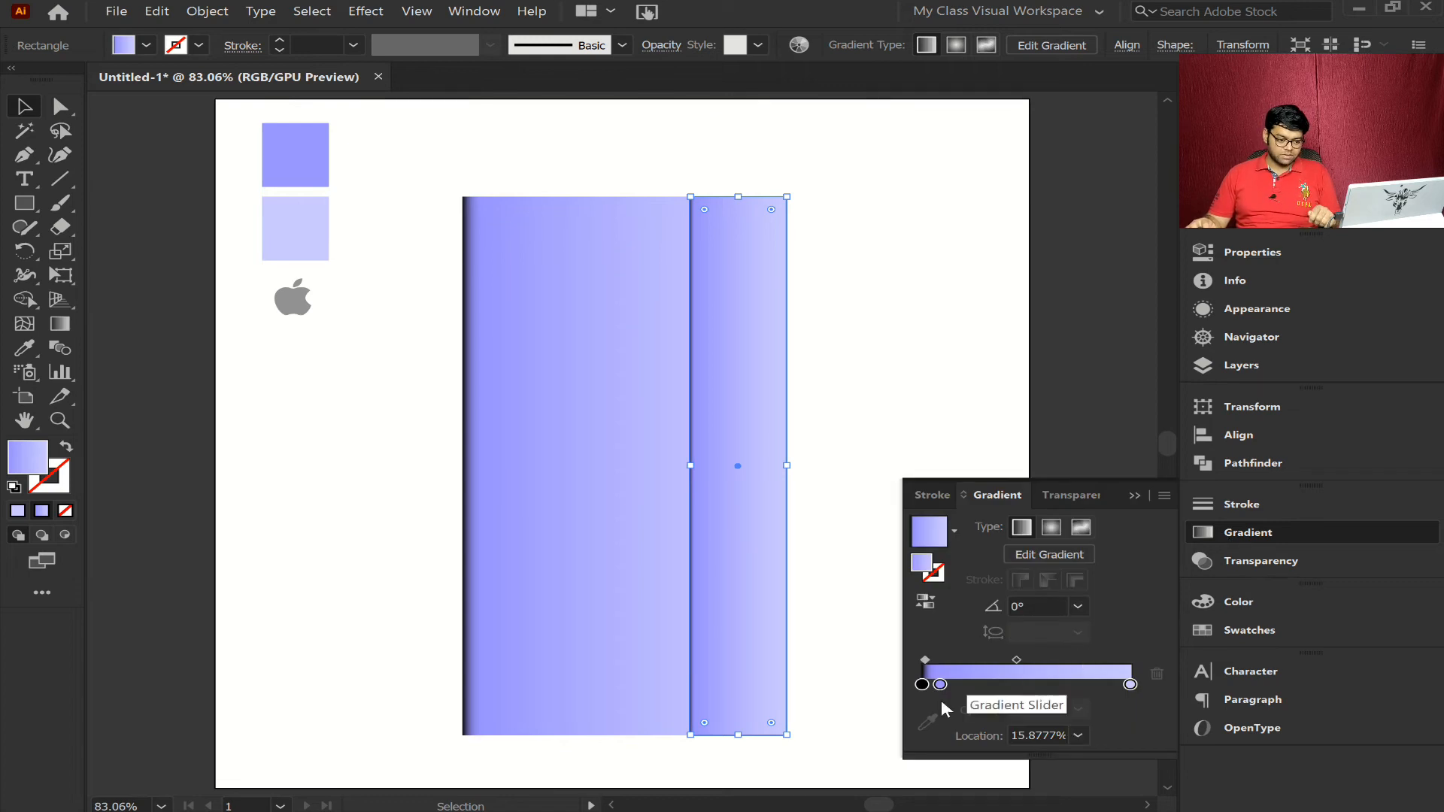
key(Delete)
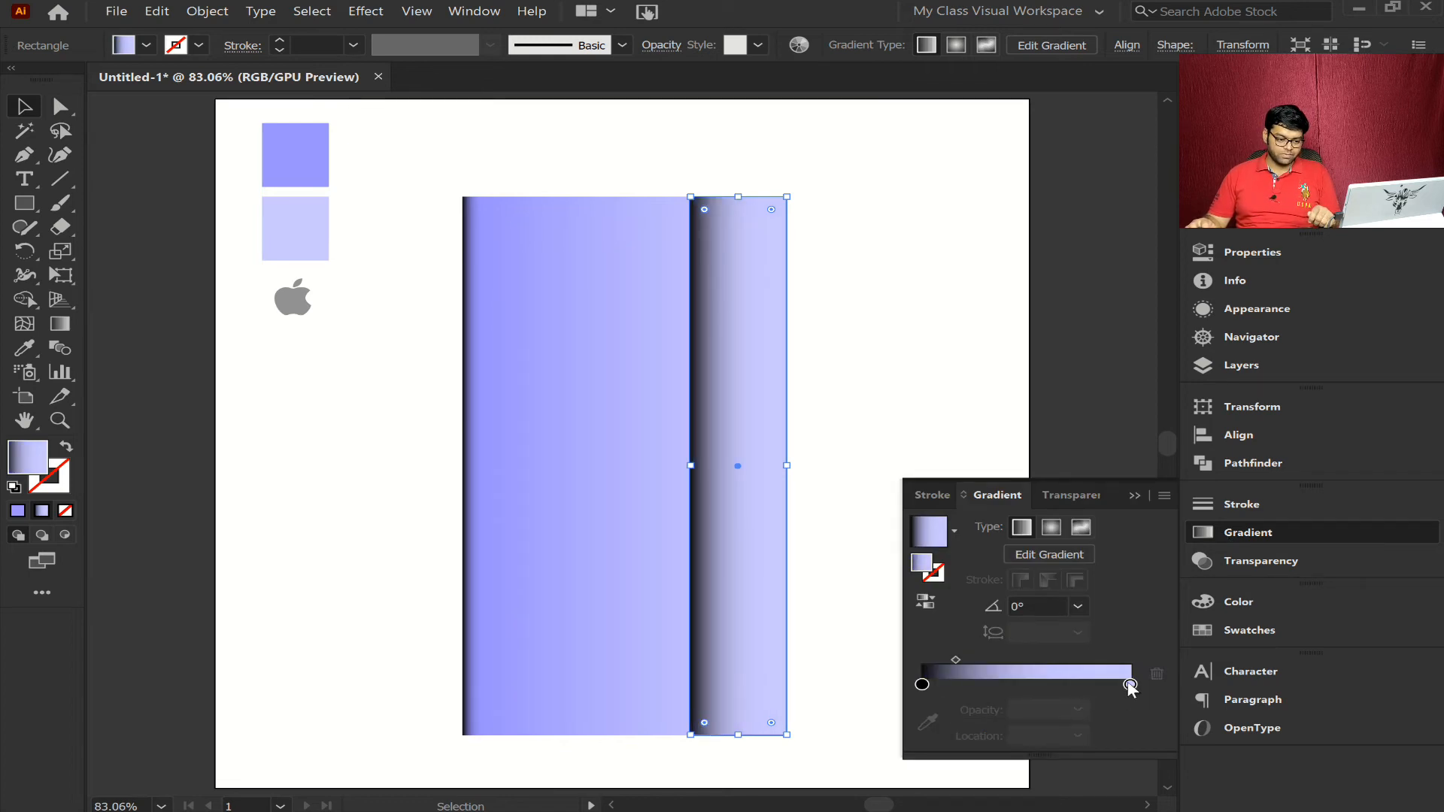
click(926, 603)
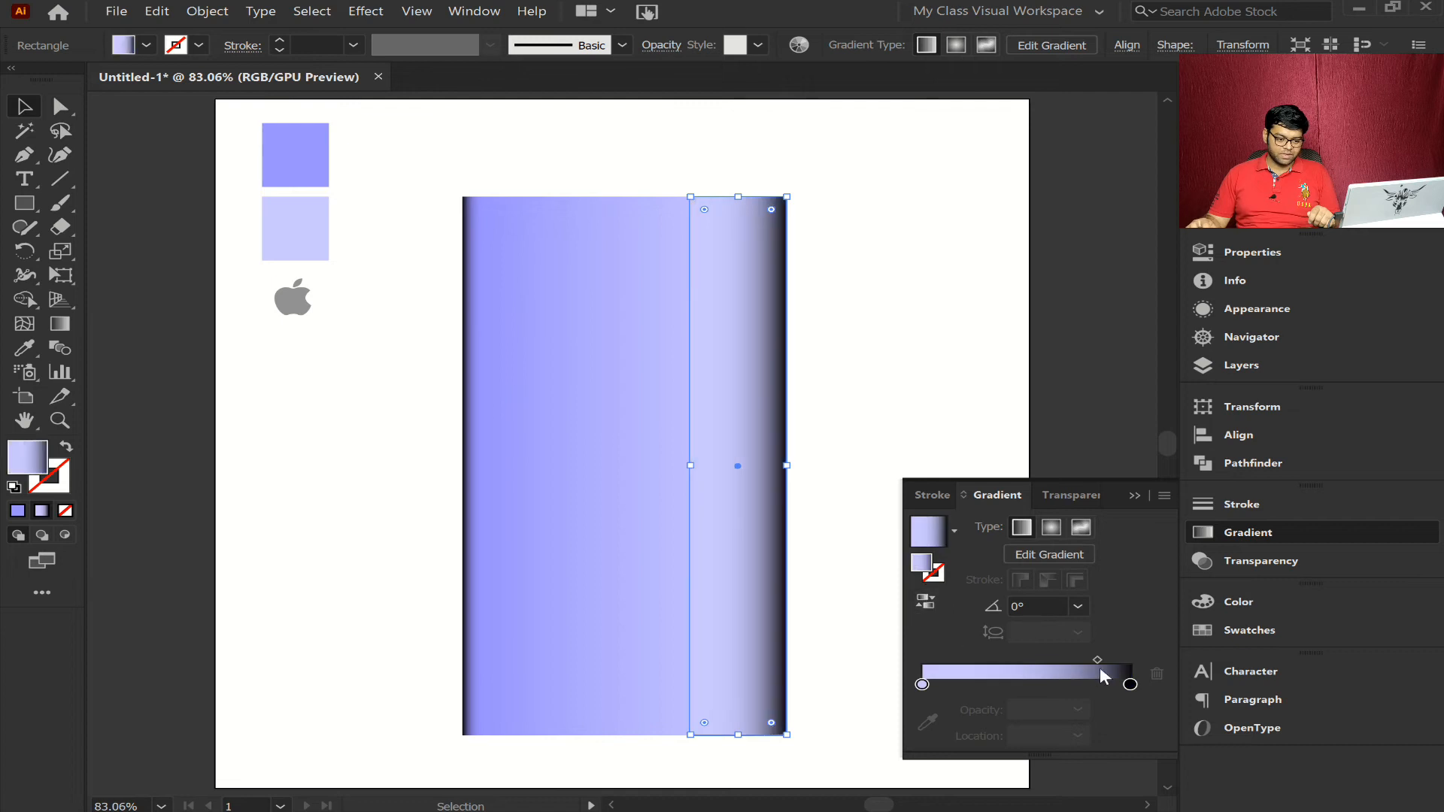
drag(1098, 661, 1040, 657)
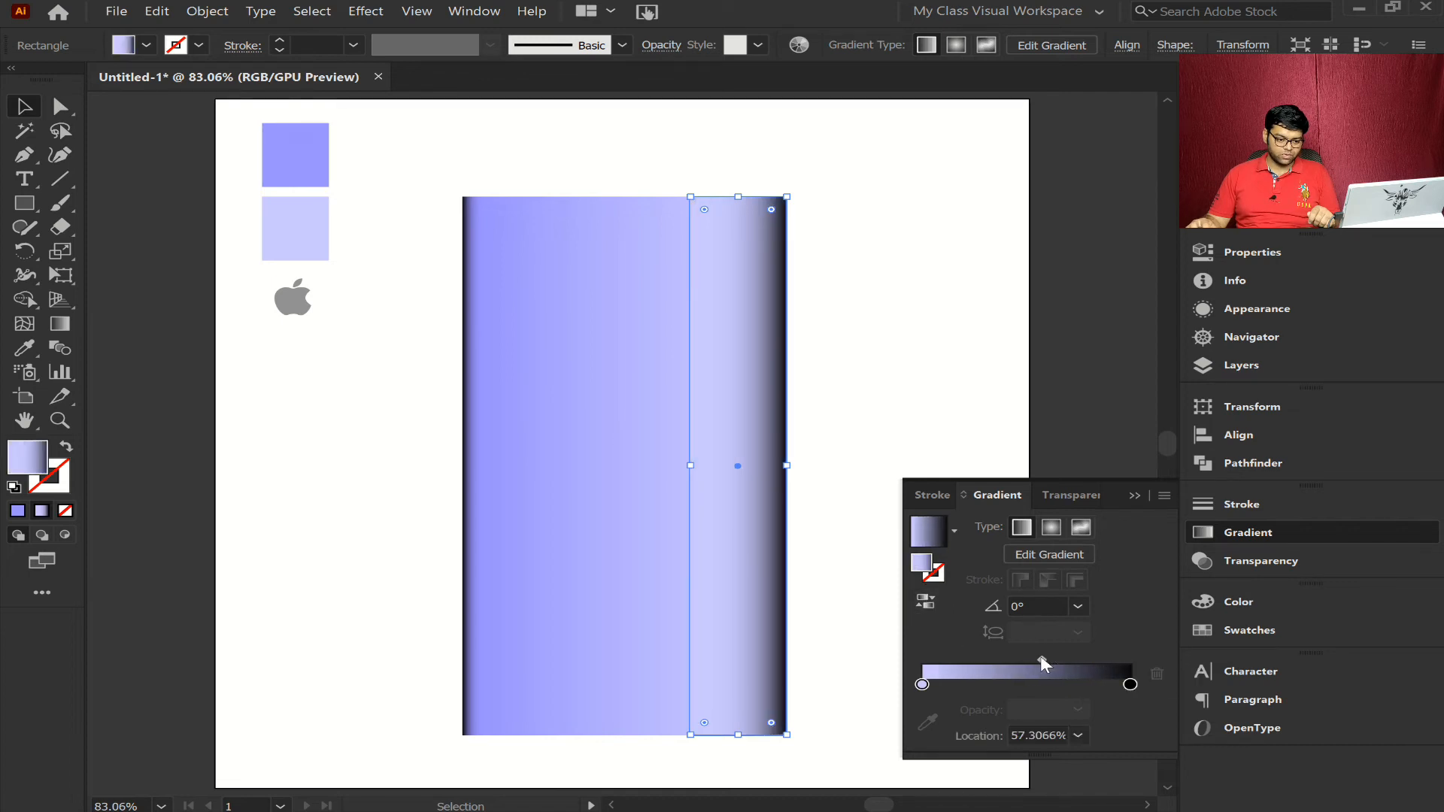
- Add a gradient stop at about 90.3% in the strip's gradient and color it white
click(1131, 684)
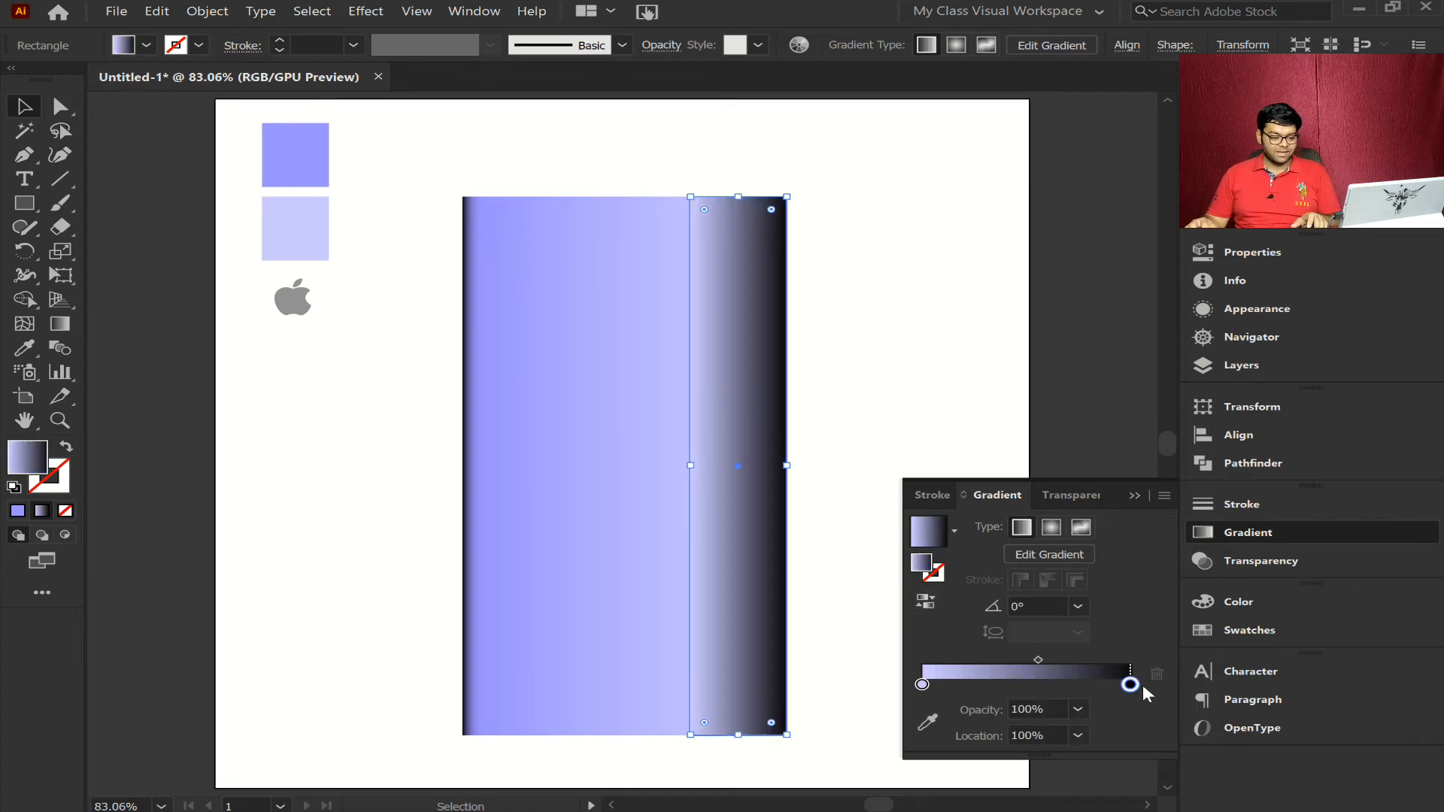
click(1111, 686)
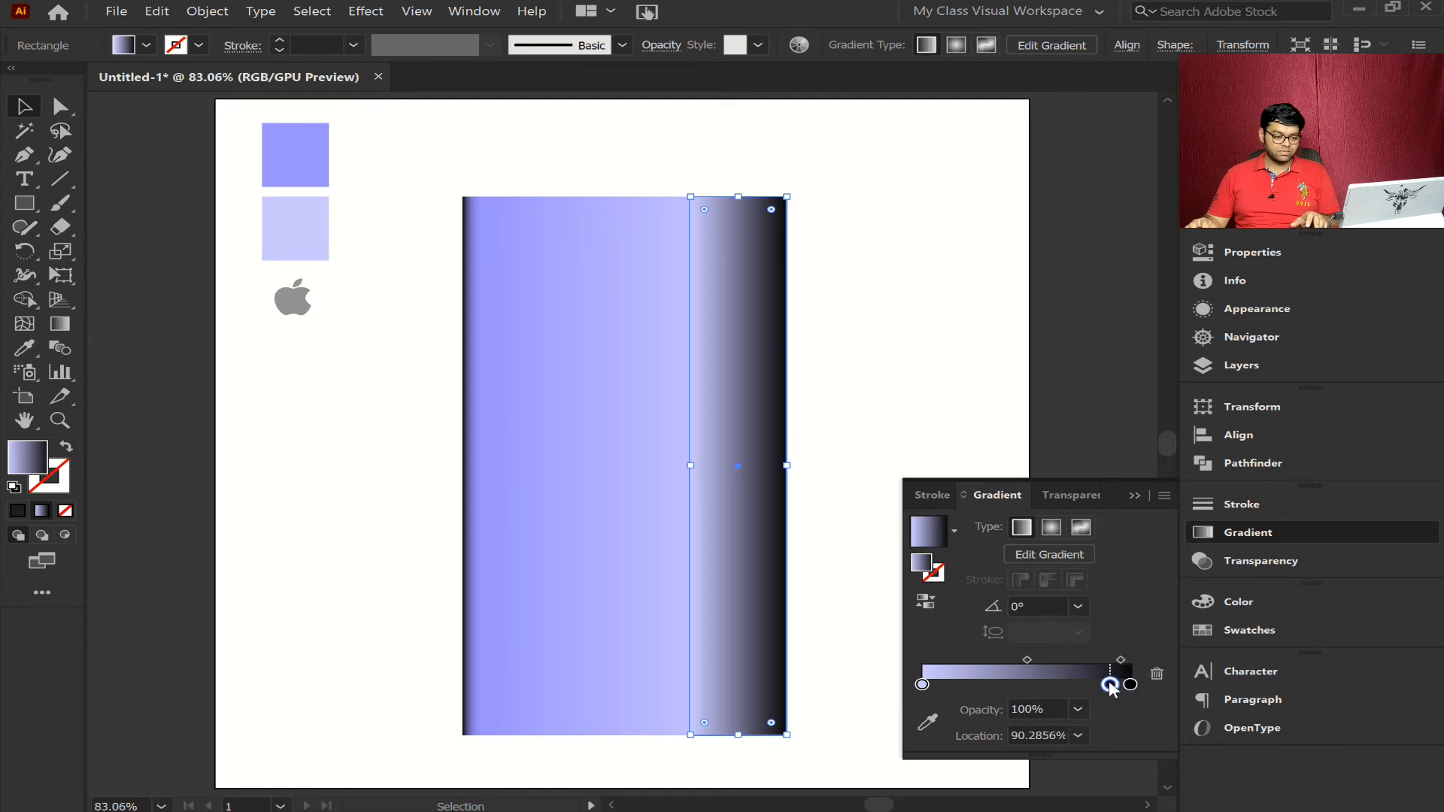
double_click(1110, 686)
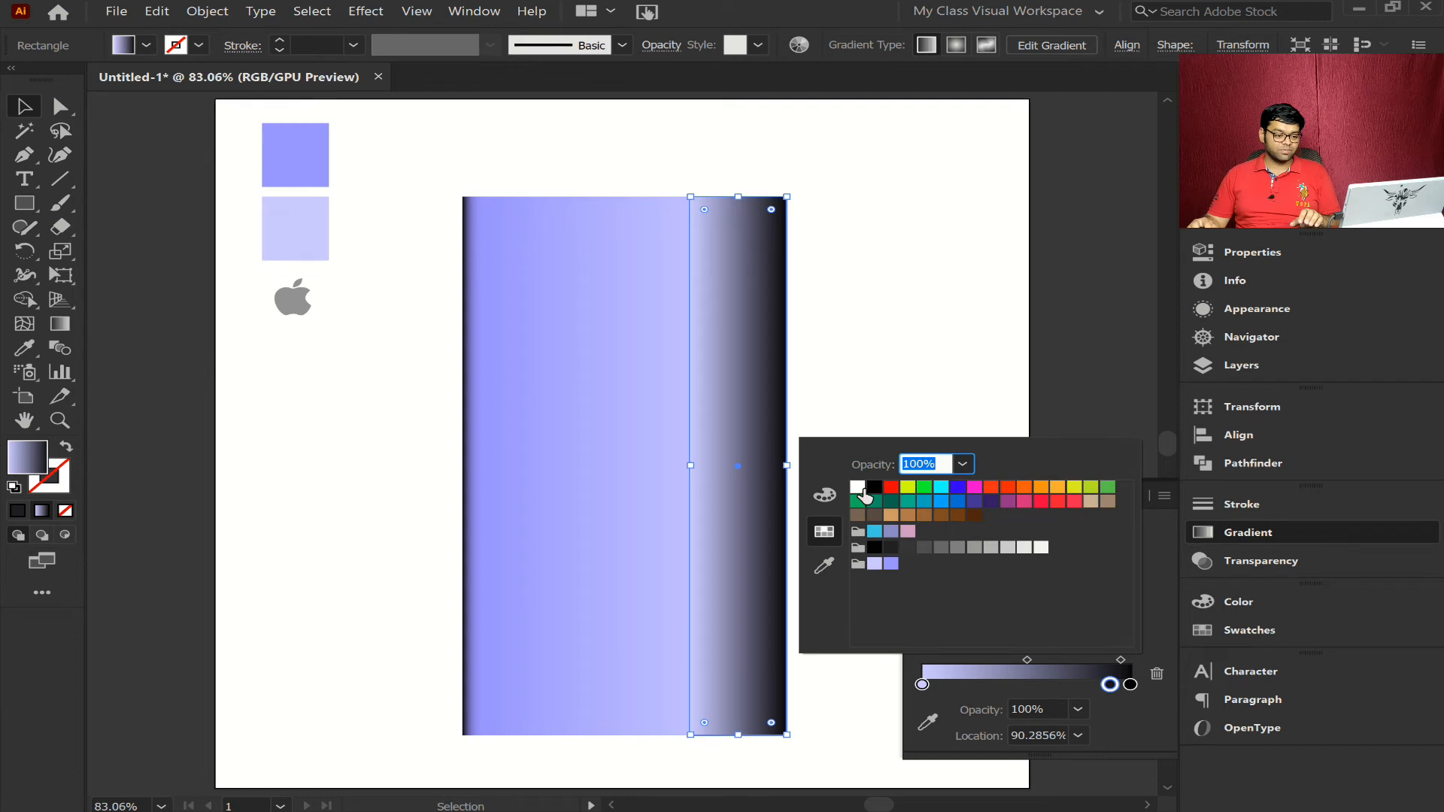
click(860, 489)
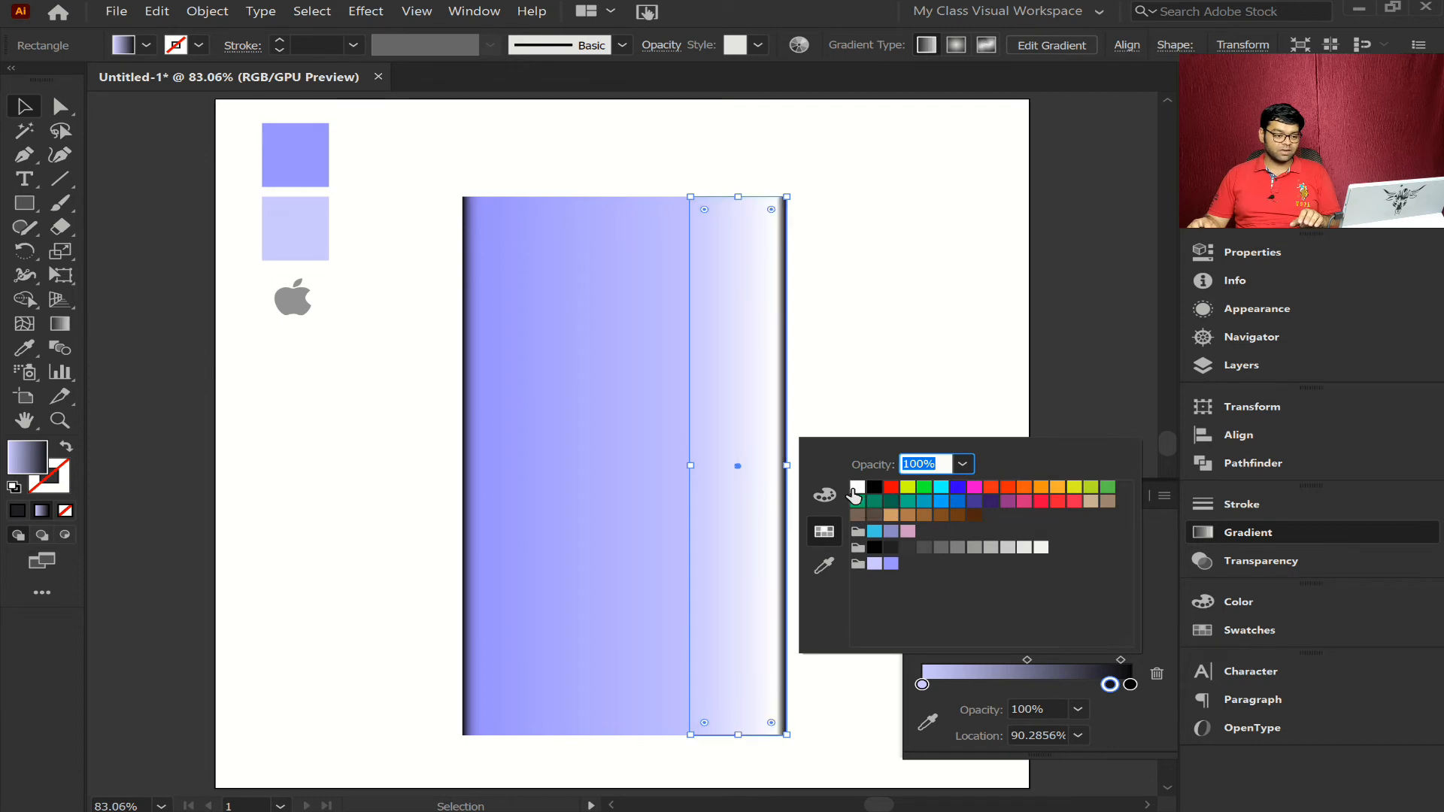
- Add another stop at about 78.4% in the strip's gradient and color it black
click(1090, 690)
click(1087, 686)
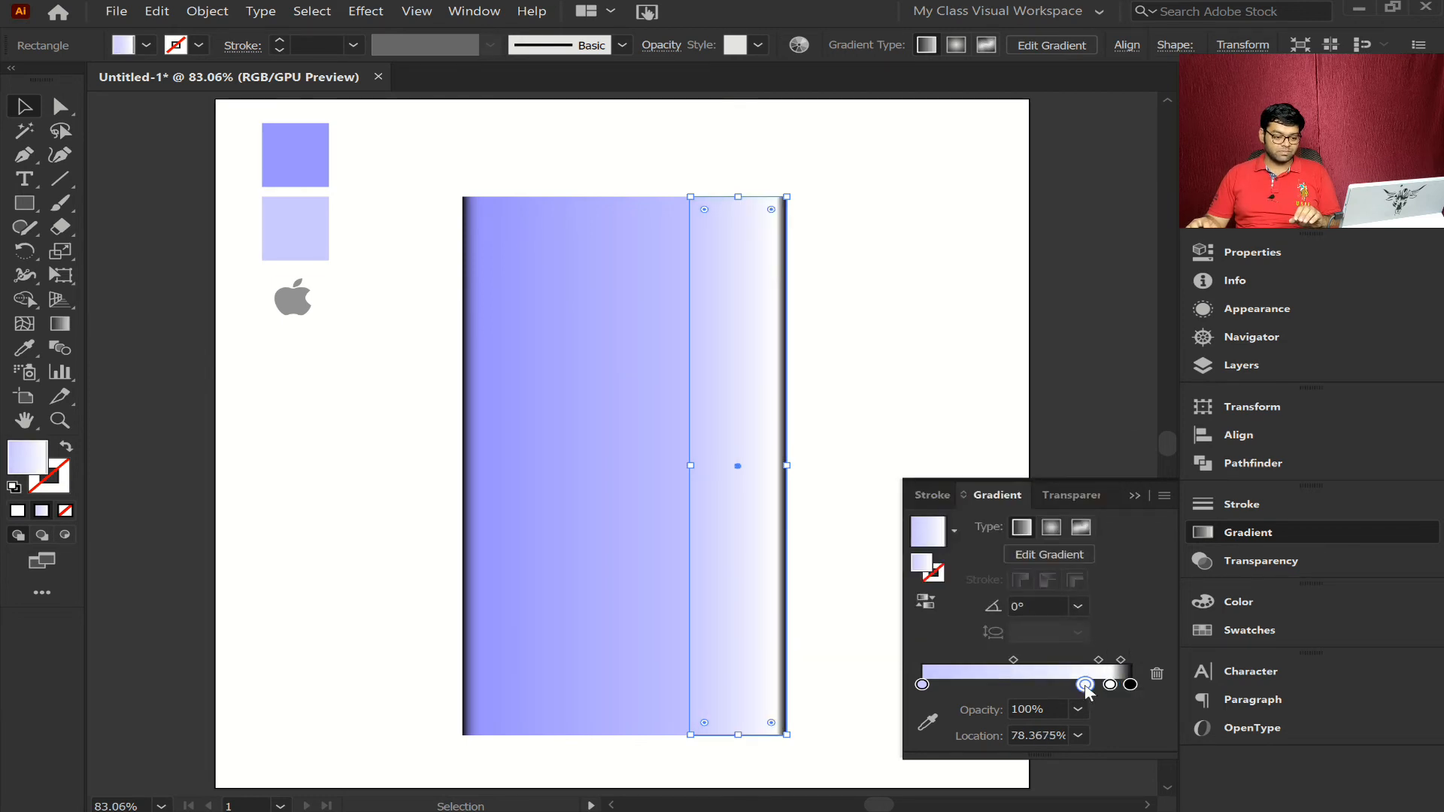
double_click(1085, 687)
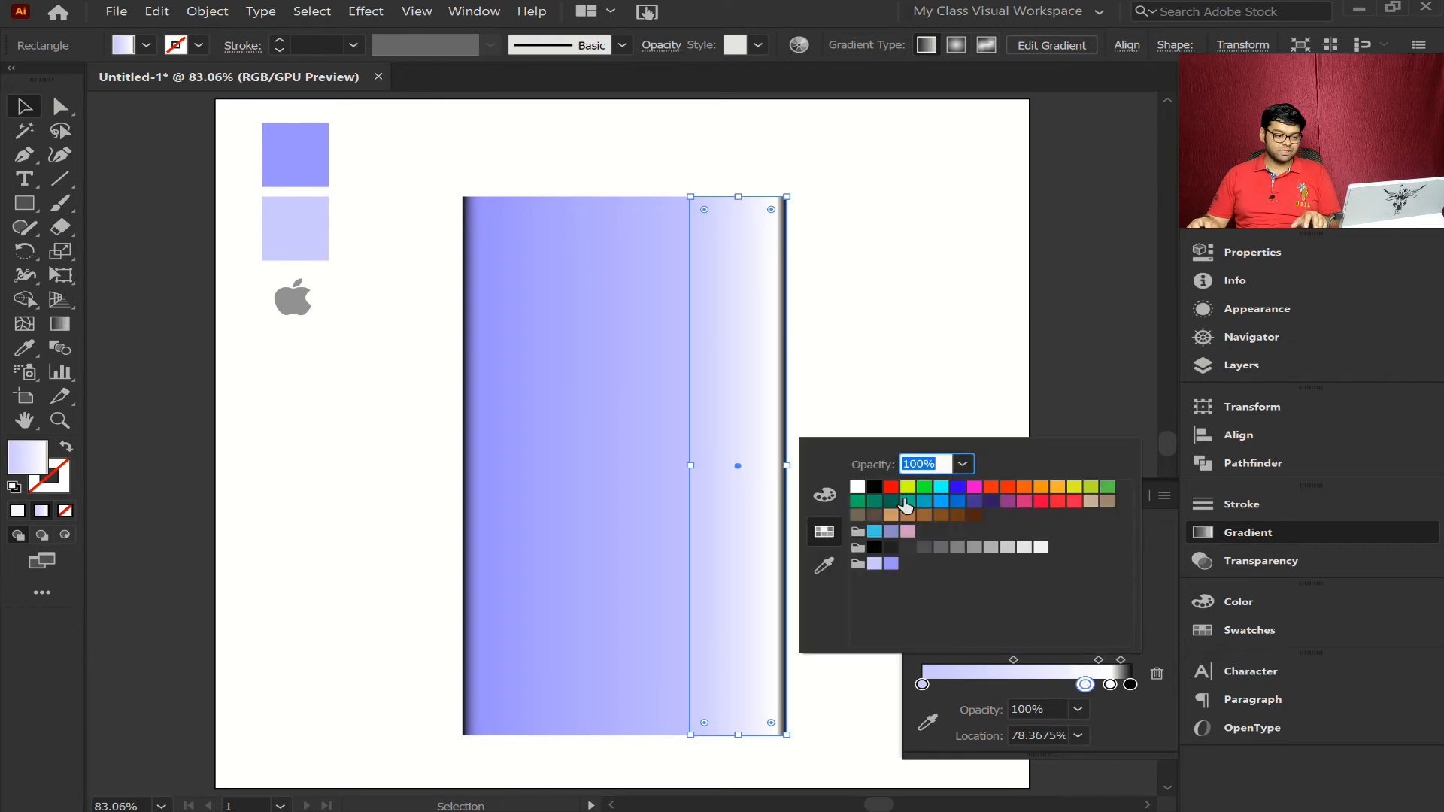
click(874, 487)
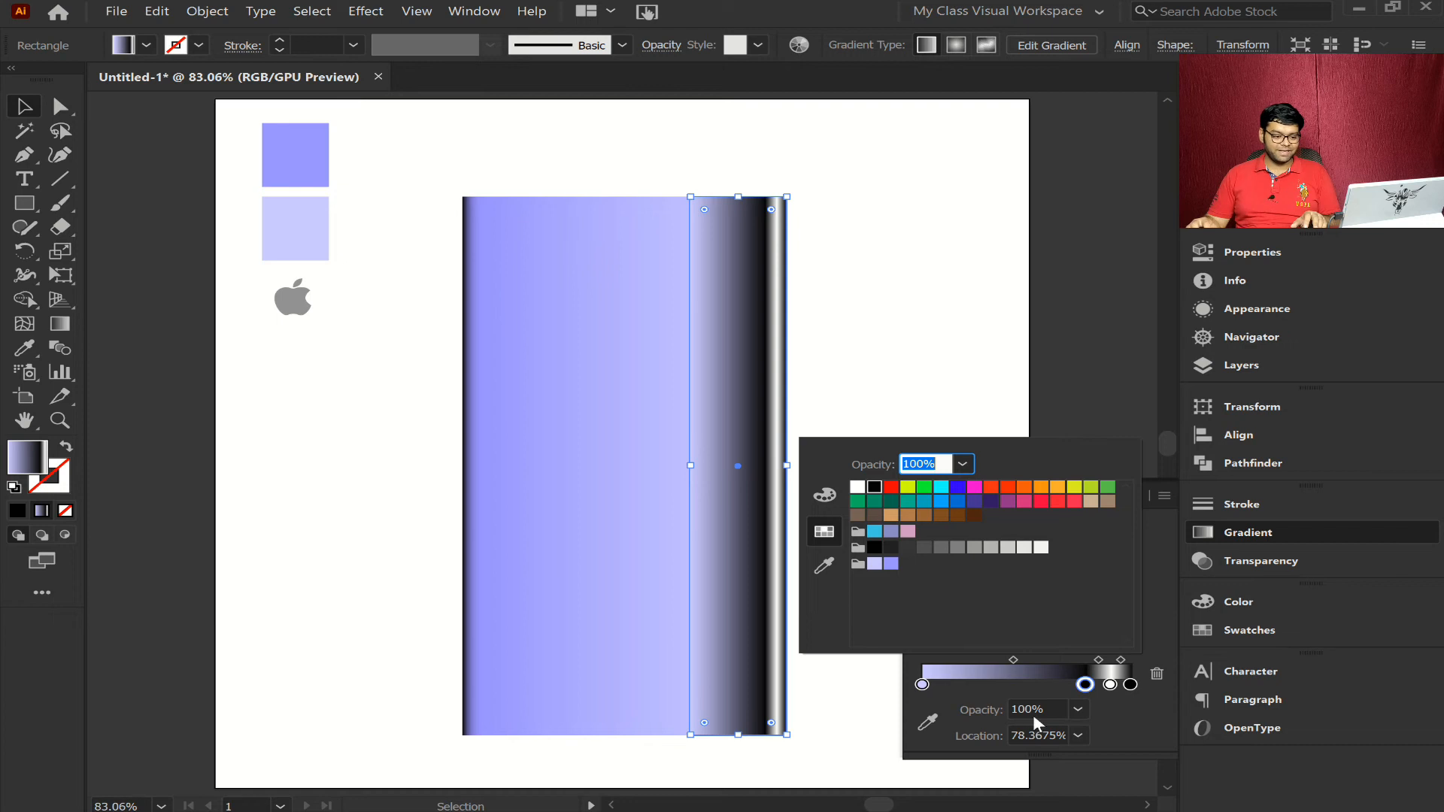
- Move the strip gradient's light purple stop to about 51.1% and color it with the darker purple swatch
click(925, 690)
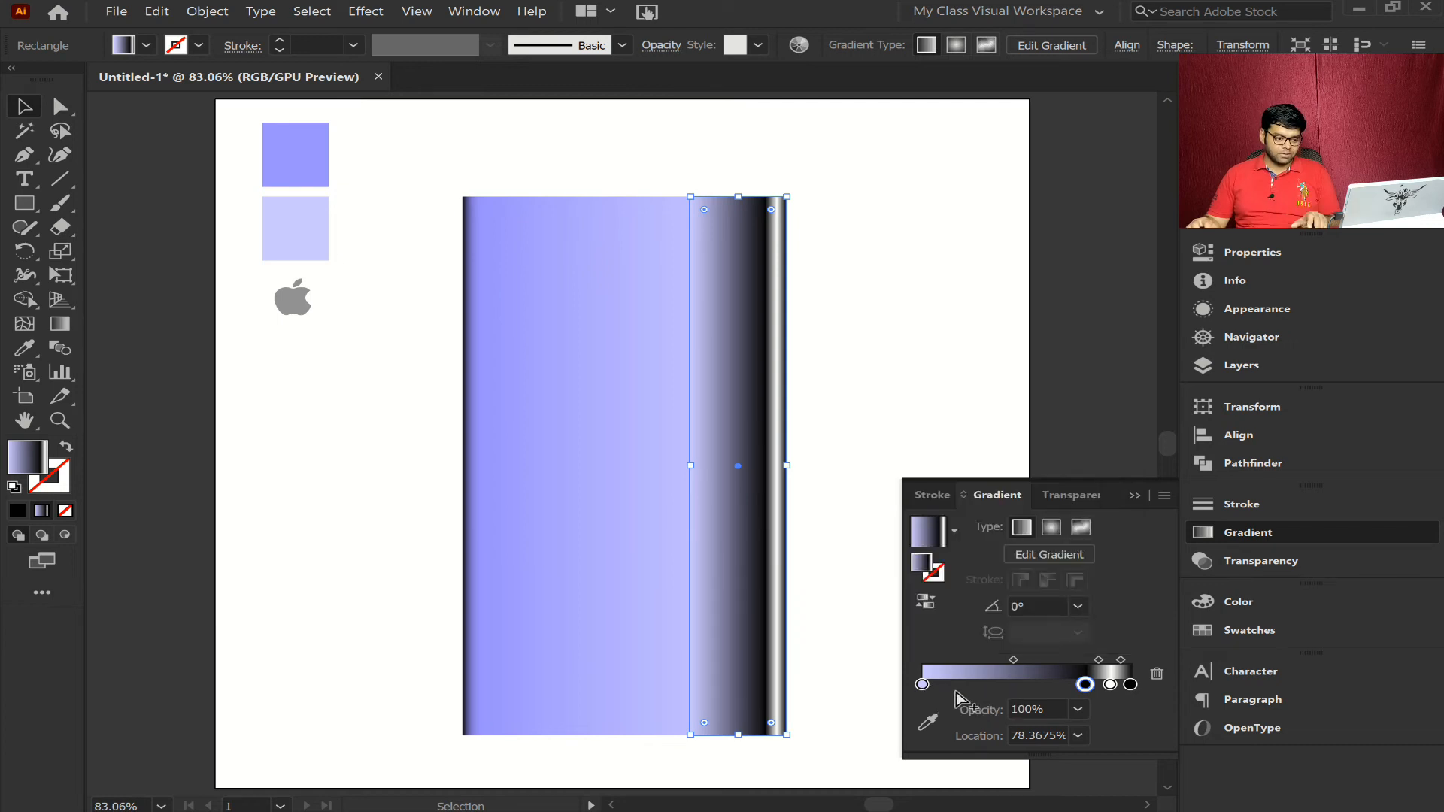
drag(927, 685, 1034, 681)
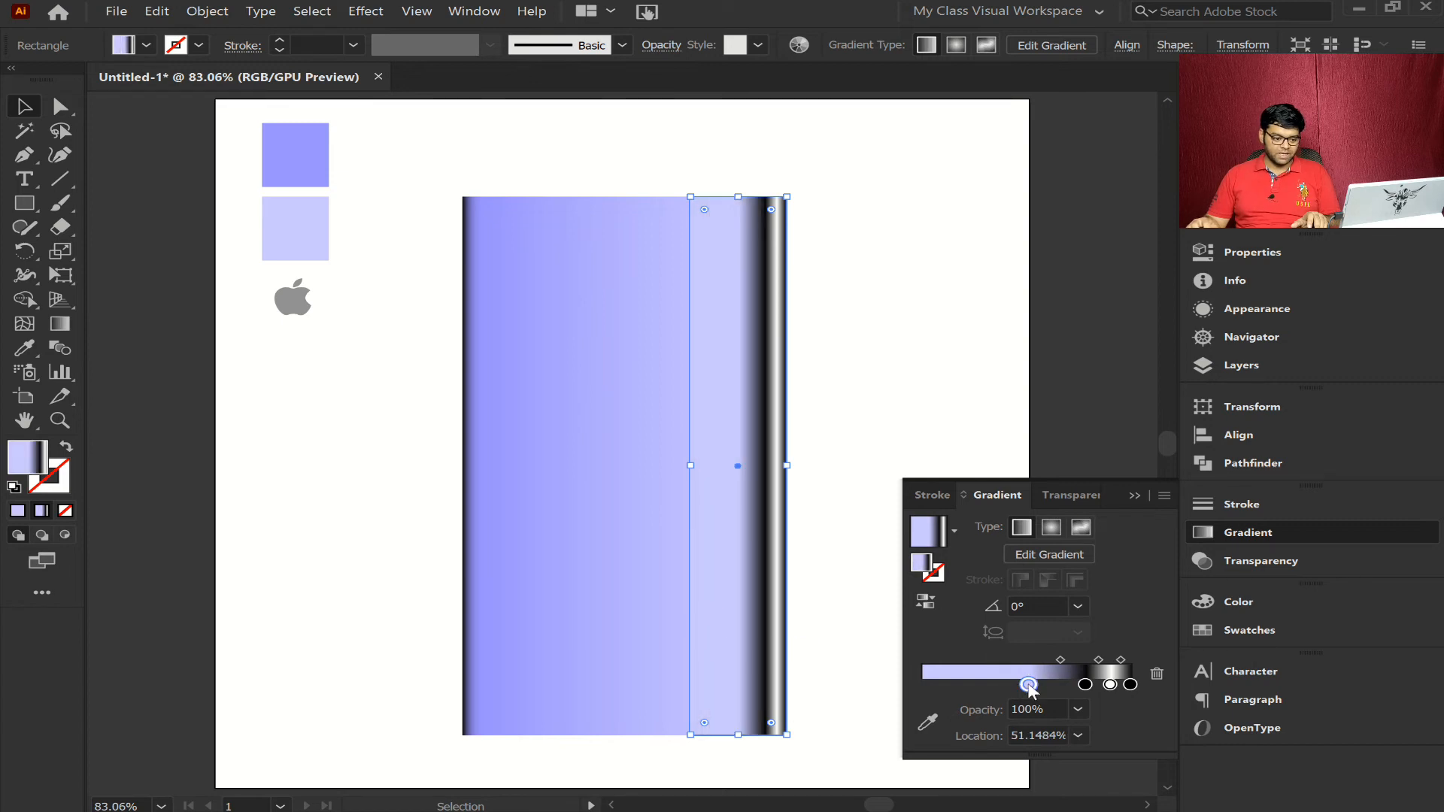
double_click(1028, 685)
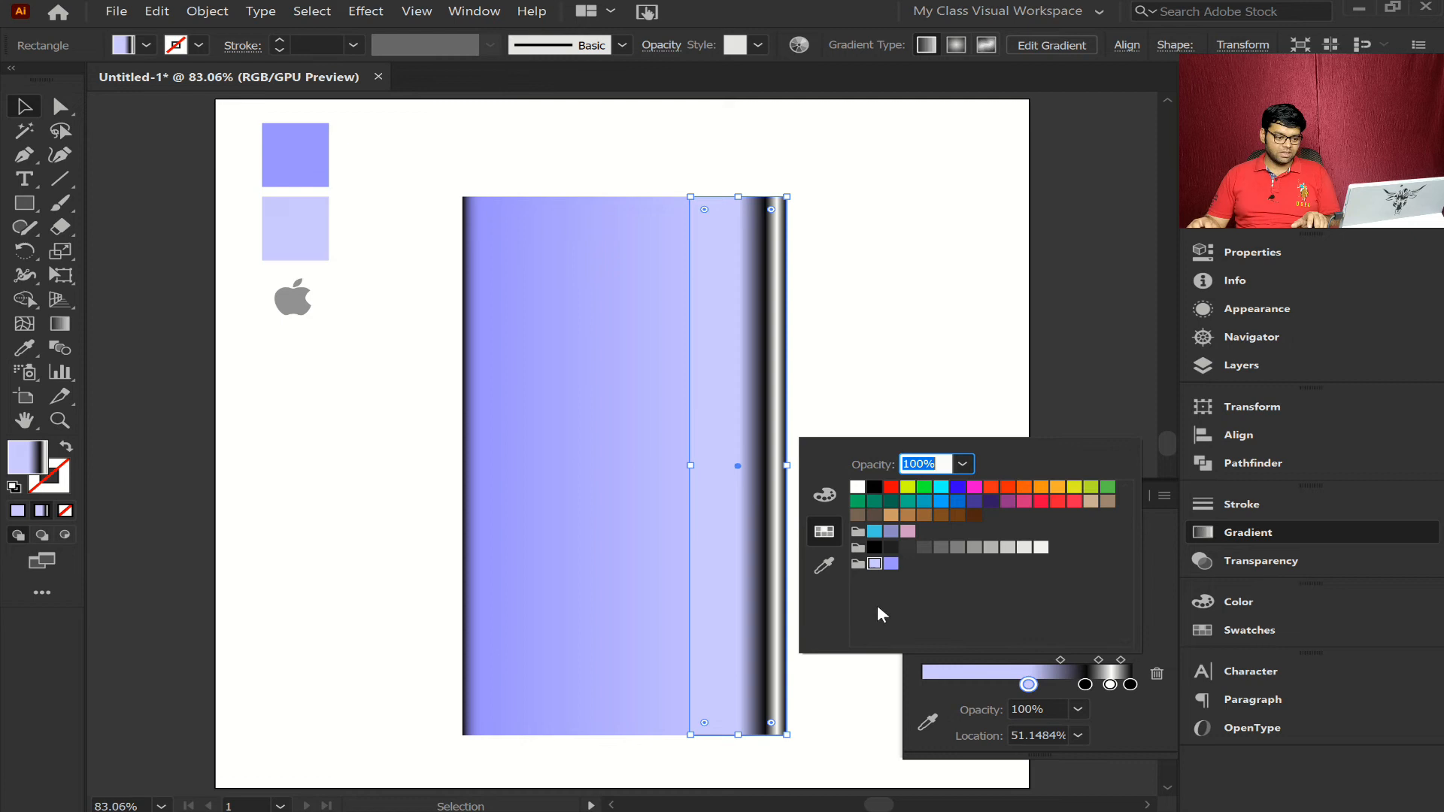
click(891, 563)
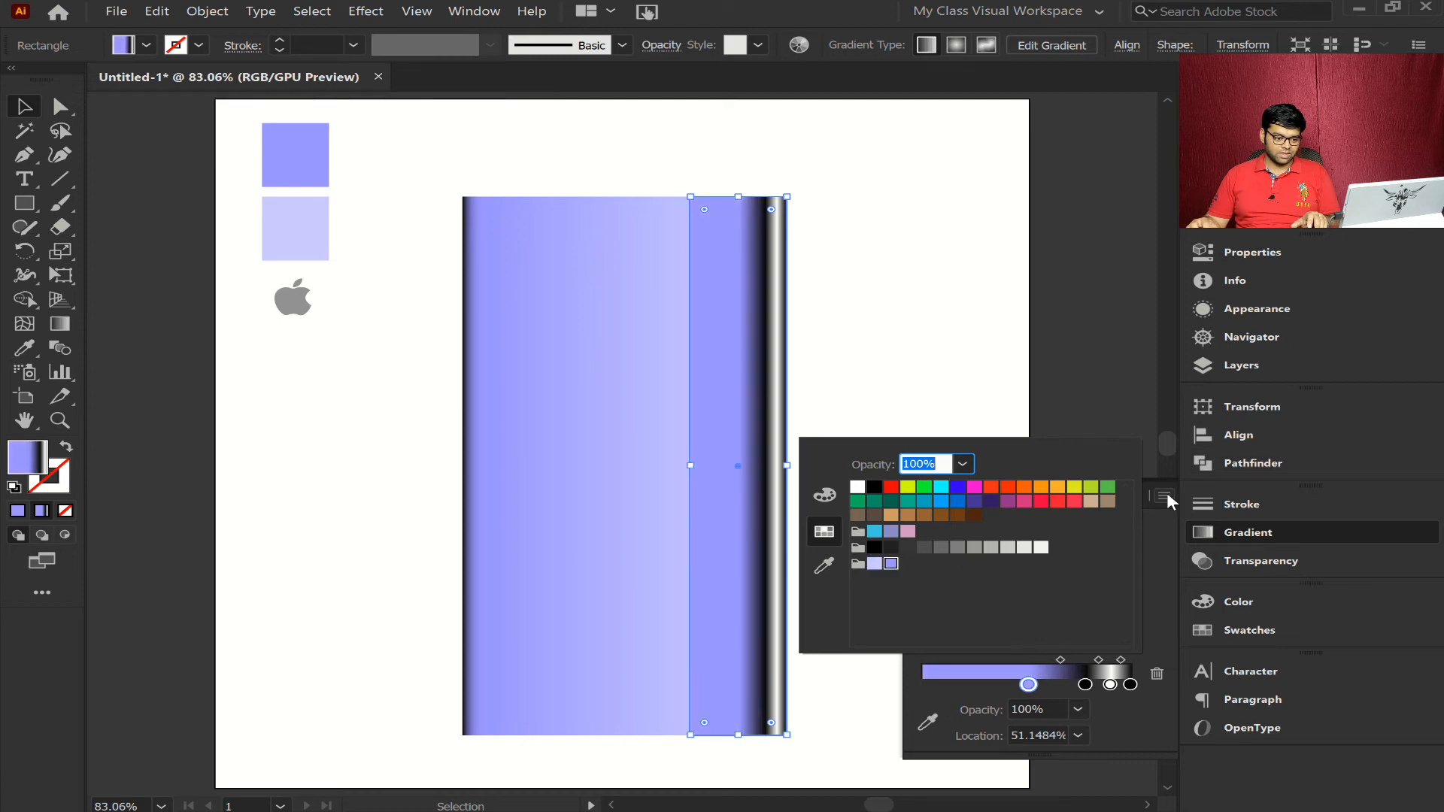
click(1152, 594)
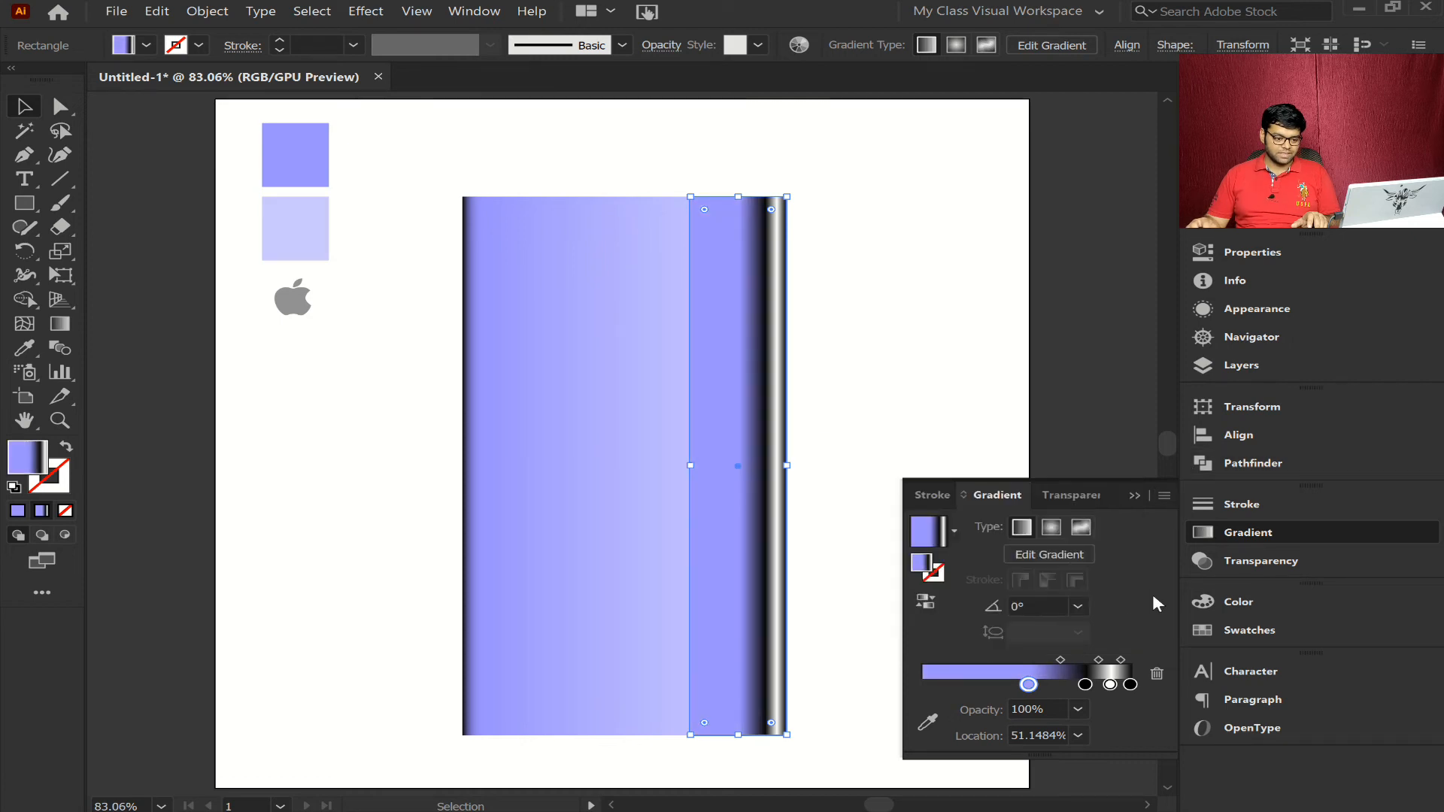
- Set the inner black stop's opacity to 40%, move the midpoint between it and the purple stop to about 73.8%, and deselect the strip
click(1085, 687)
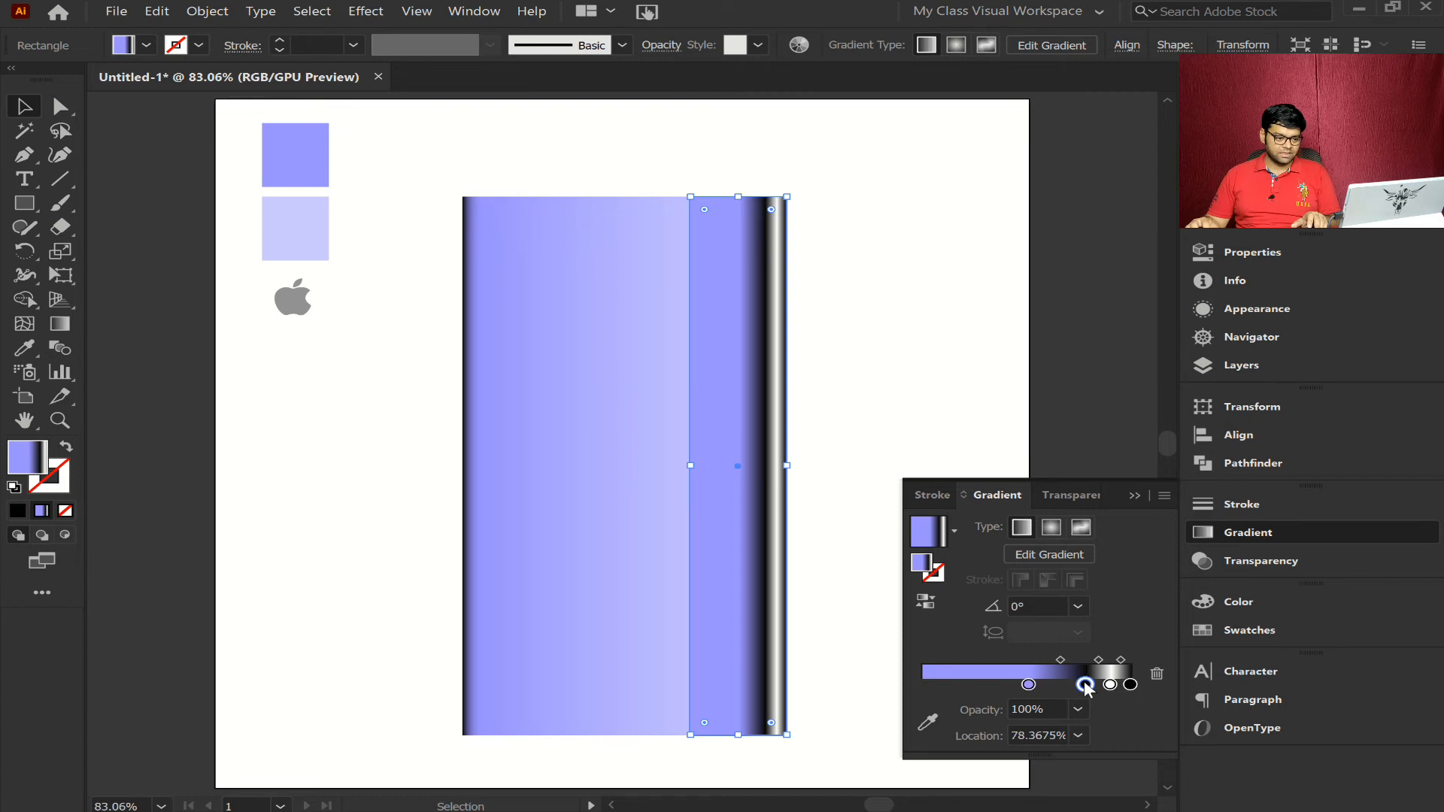
click(1130, 686)
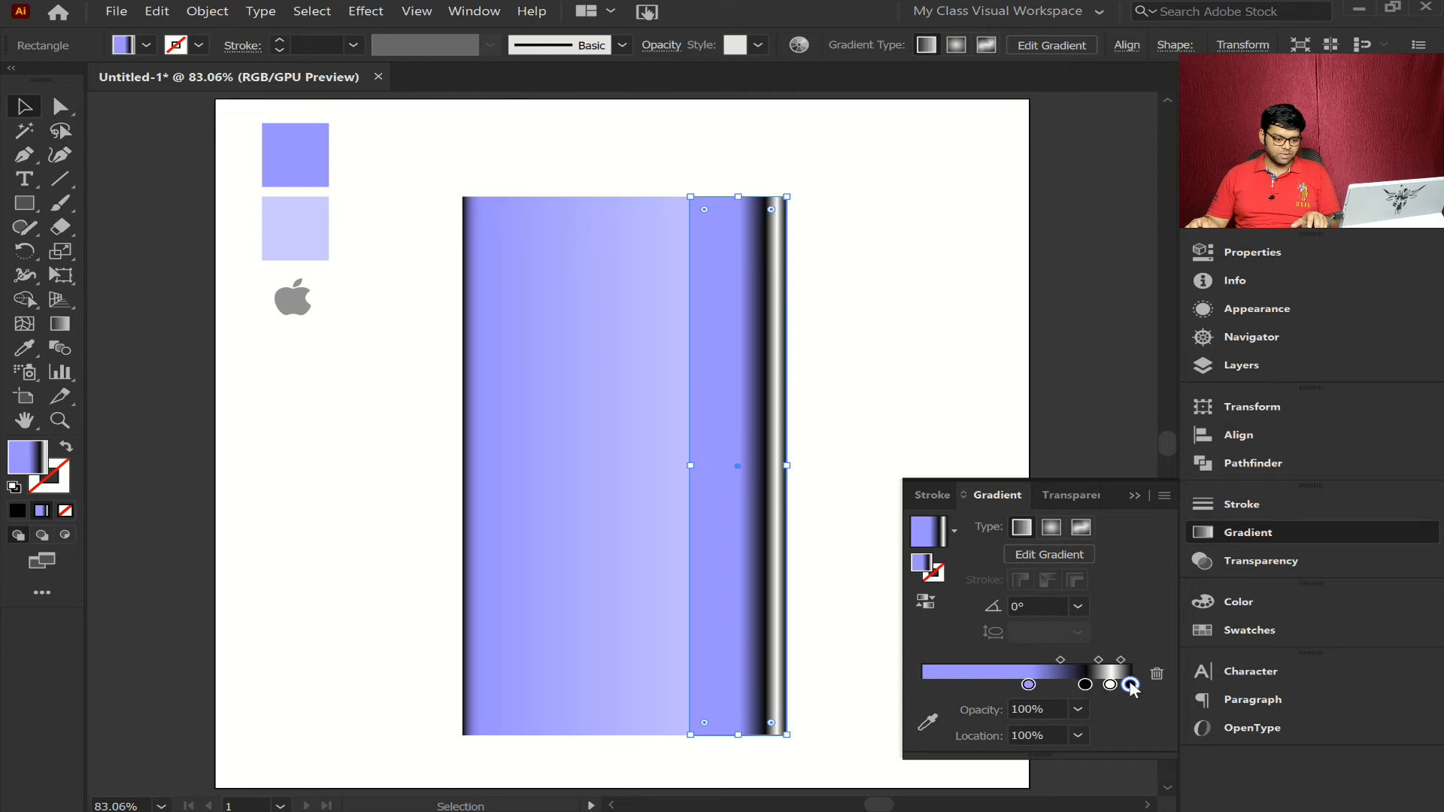
click(1082, 710)
click(1098, 599)
click(1085, 685)
click(1081, 708)
click(1081, 707)
click(1081, 707)
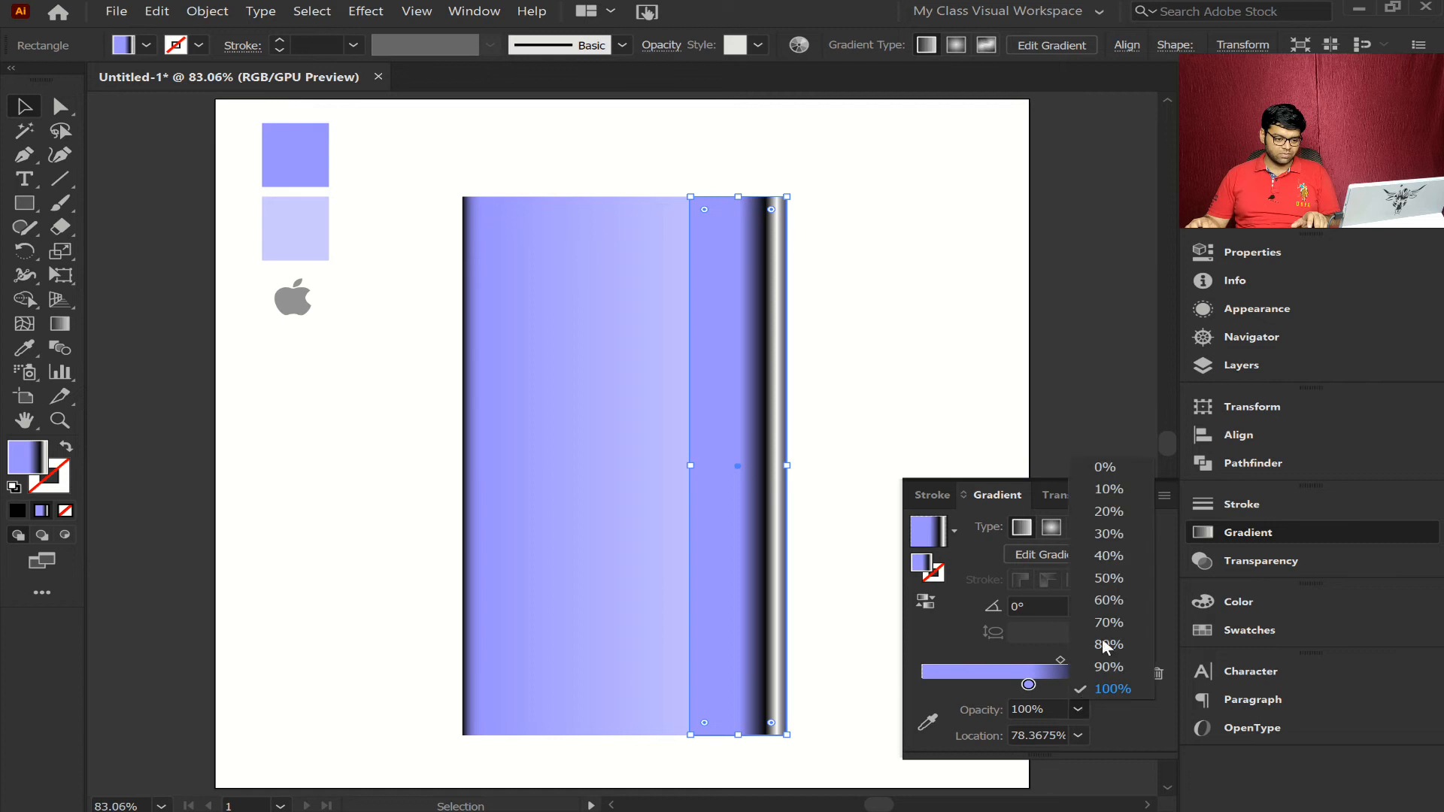
click(1103, 555)
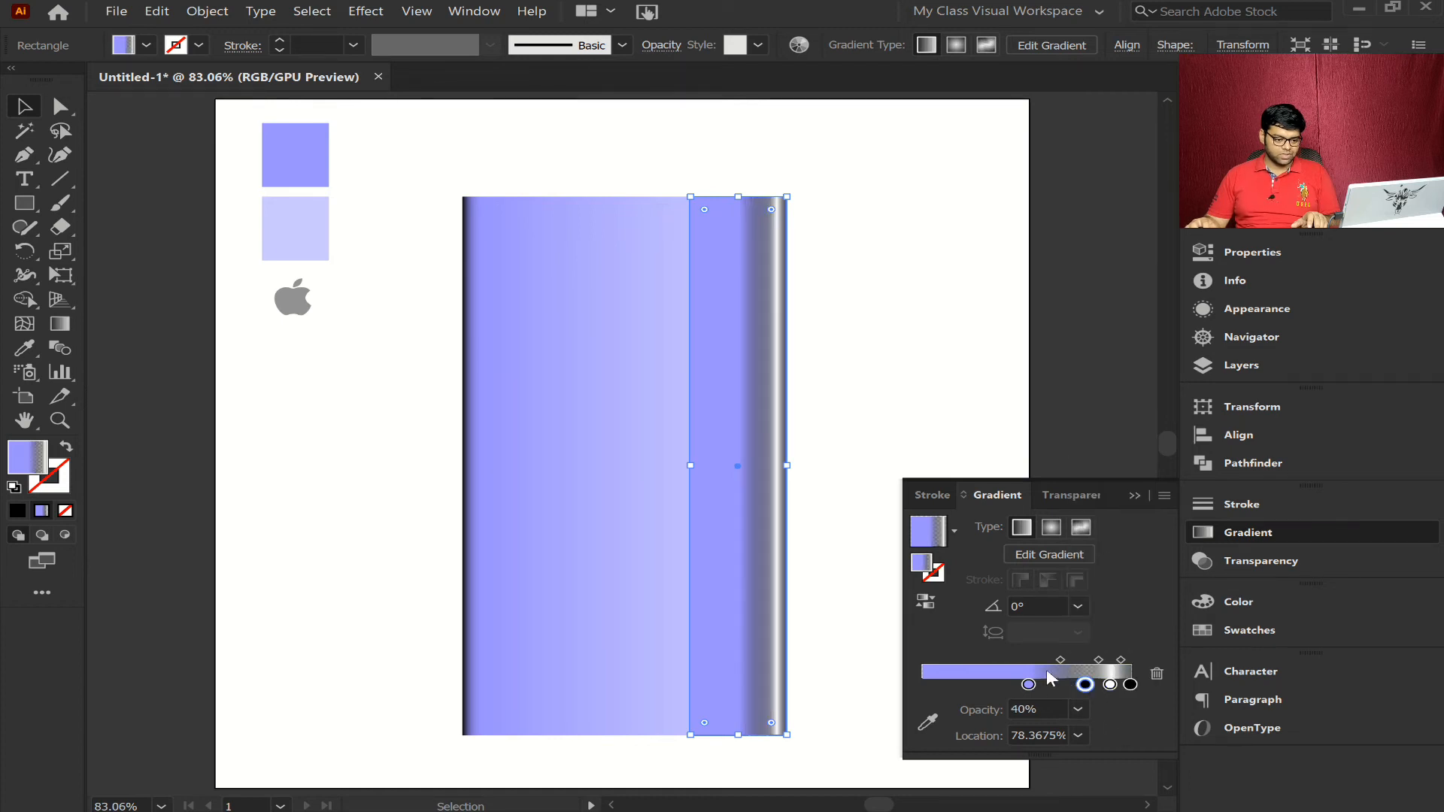
drag(1064, 664, 1075, 662)
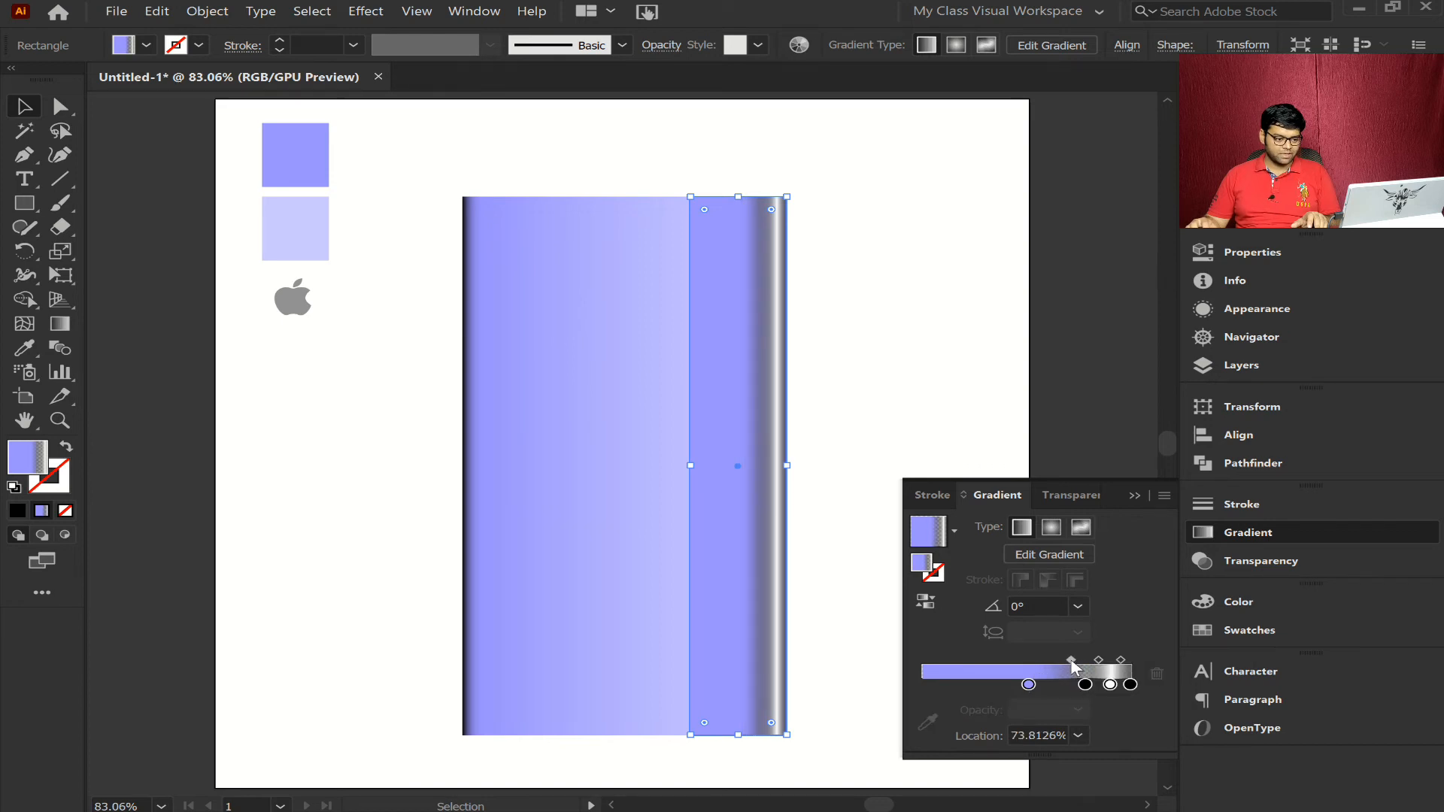
click(865, 689)
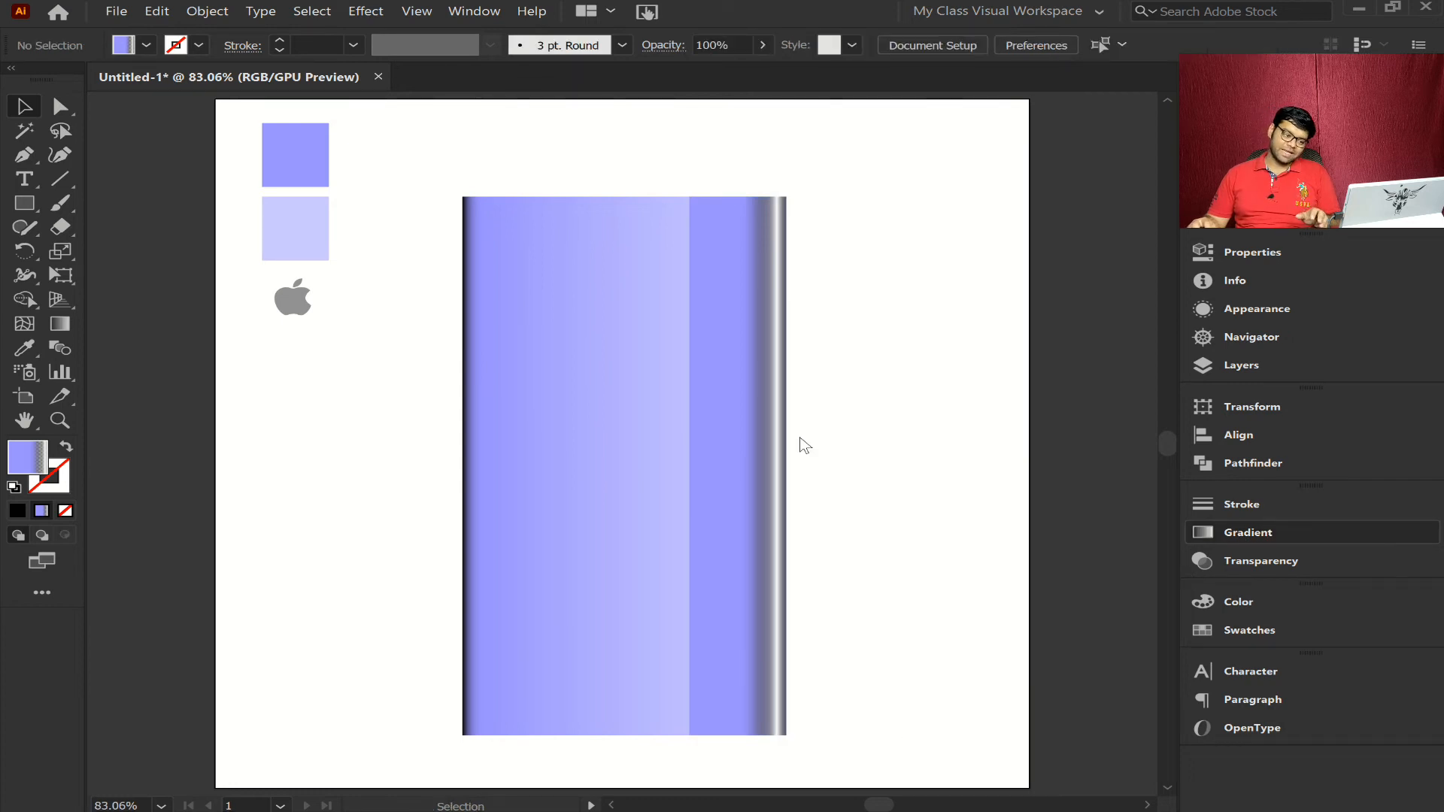
- Fine-tune the strip's inner black stop to about 79.4%, its midpoint toward white to about 43.7% and toward purple to about 65%, then deselect
click(761, 274)
click(62, 107)
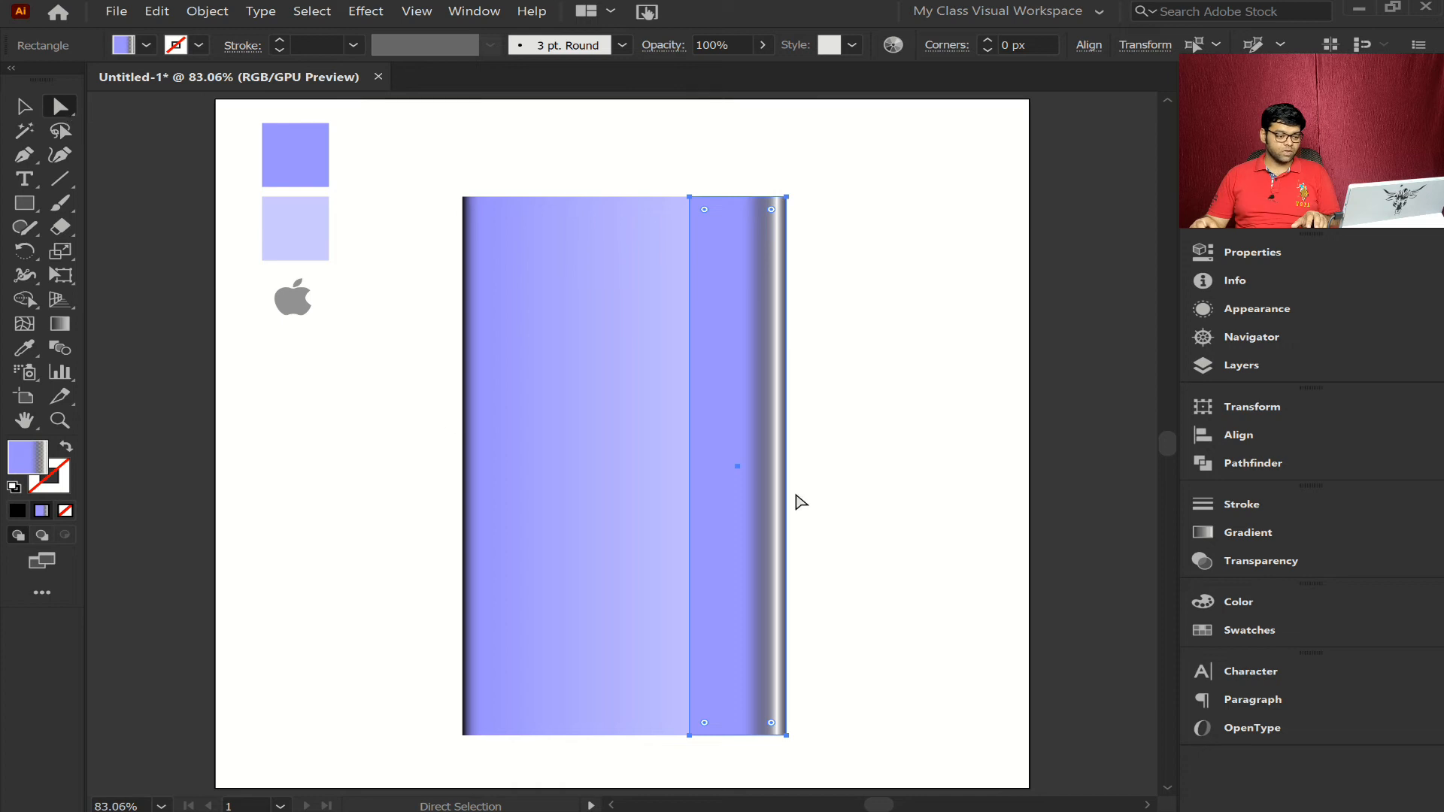
click(1283, 531)
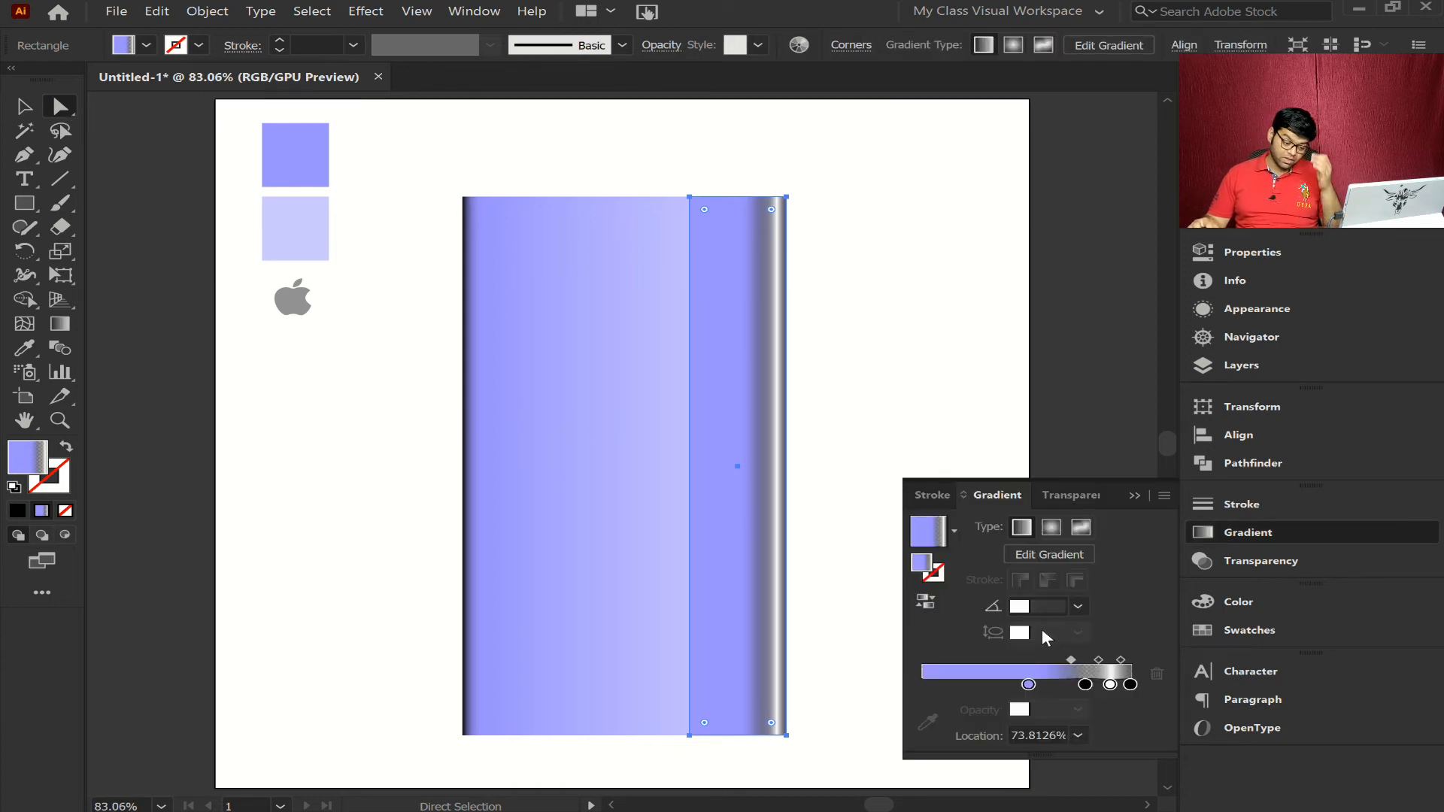
click(1086, 685)
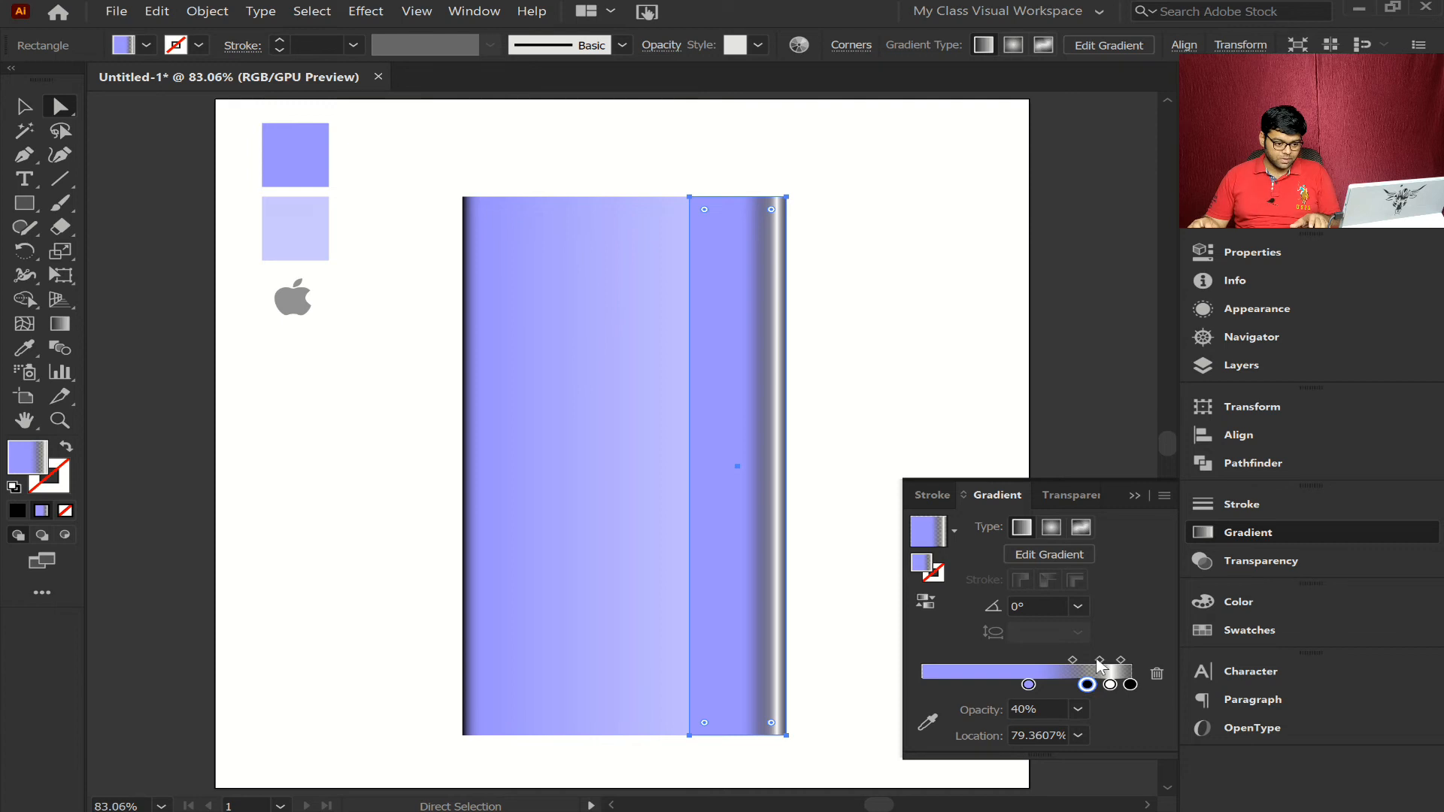
click(1100, 660)
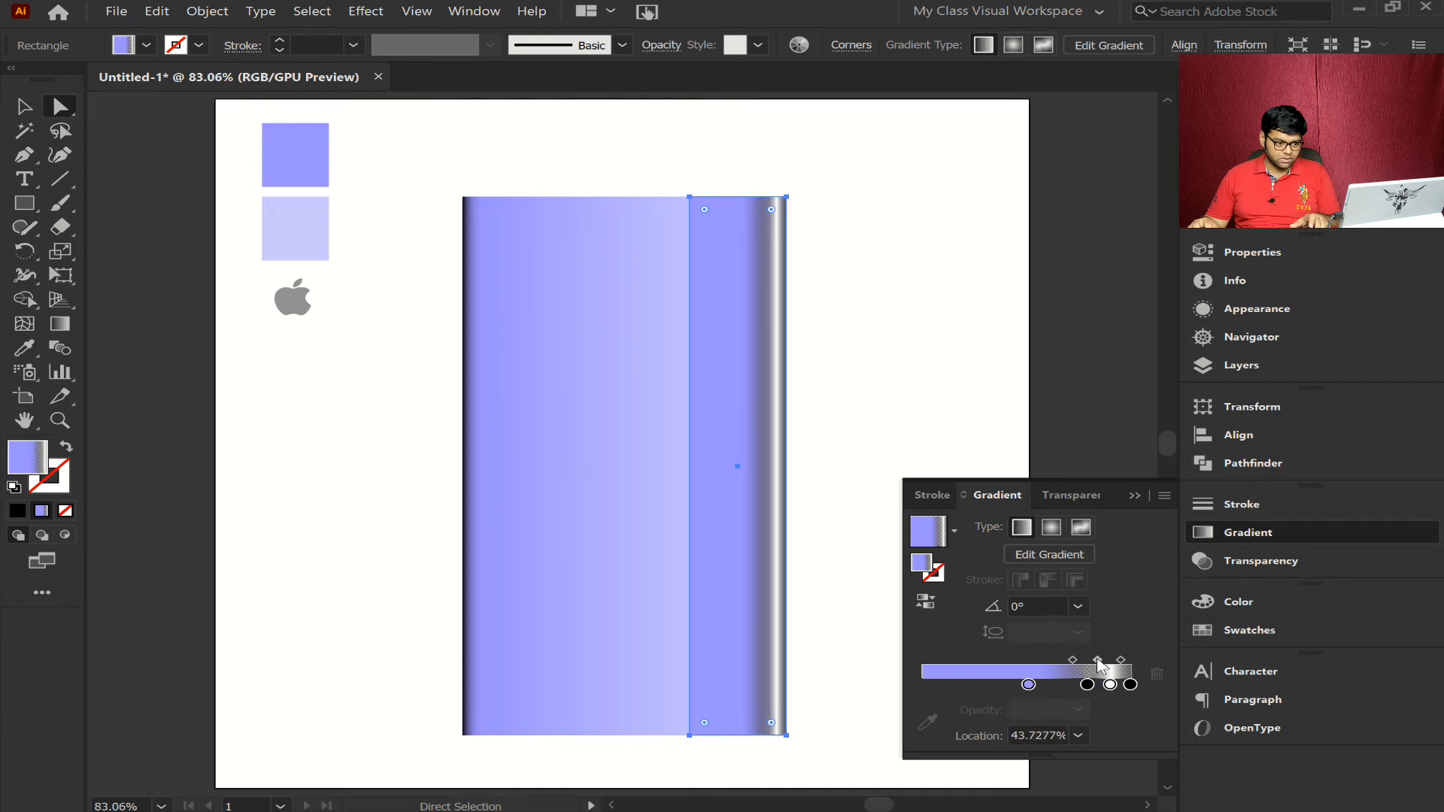
drag(1076, 670, 1069, 665)
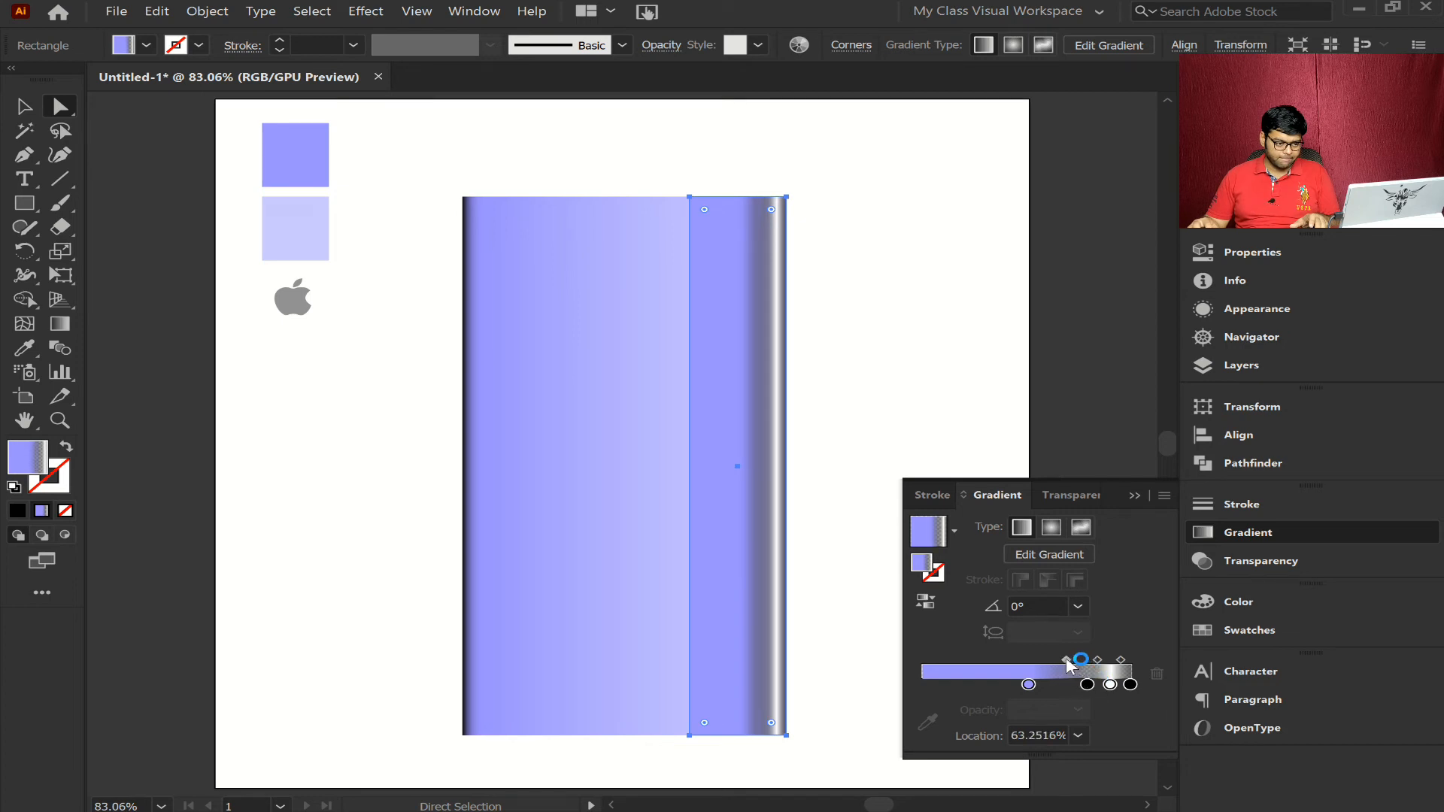
click(1279, 525)
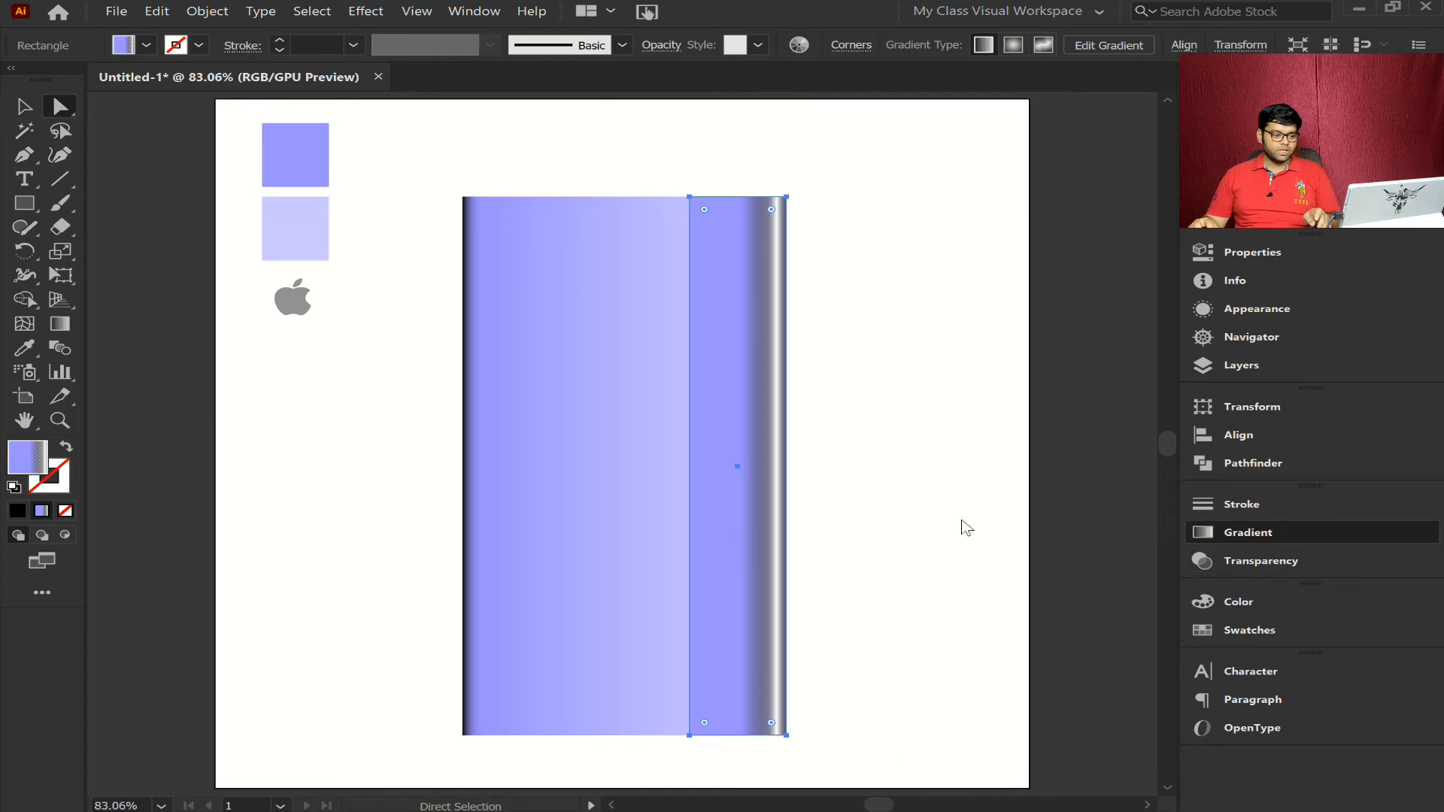
key(ctrl+shift+a)
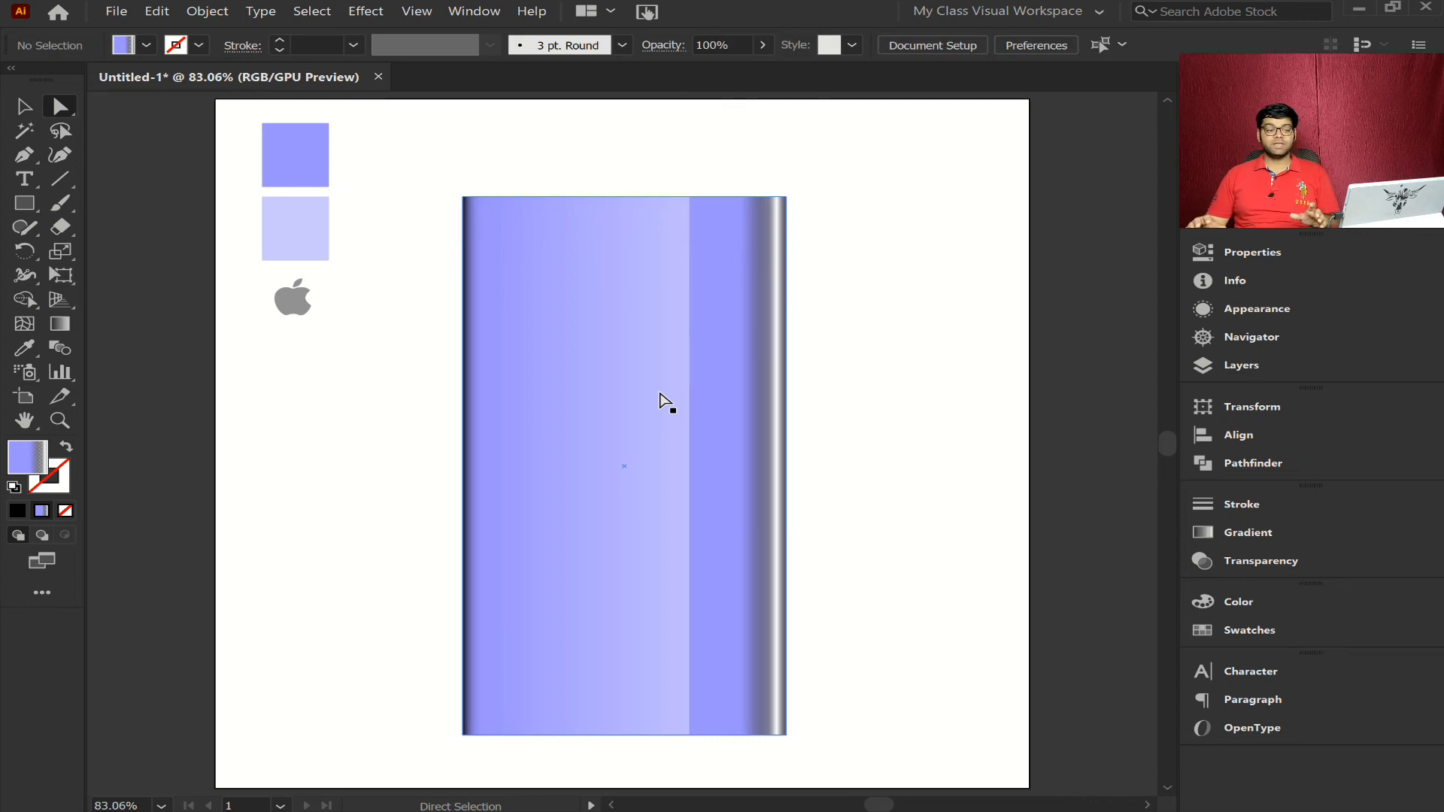
- Draw a rectangle over the upper part of the purple body and fill it with the White, Black gradient preset
click(18, 208)
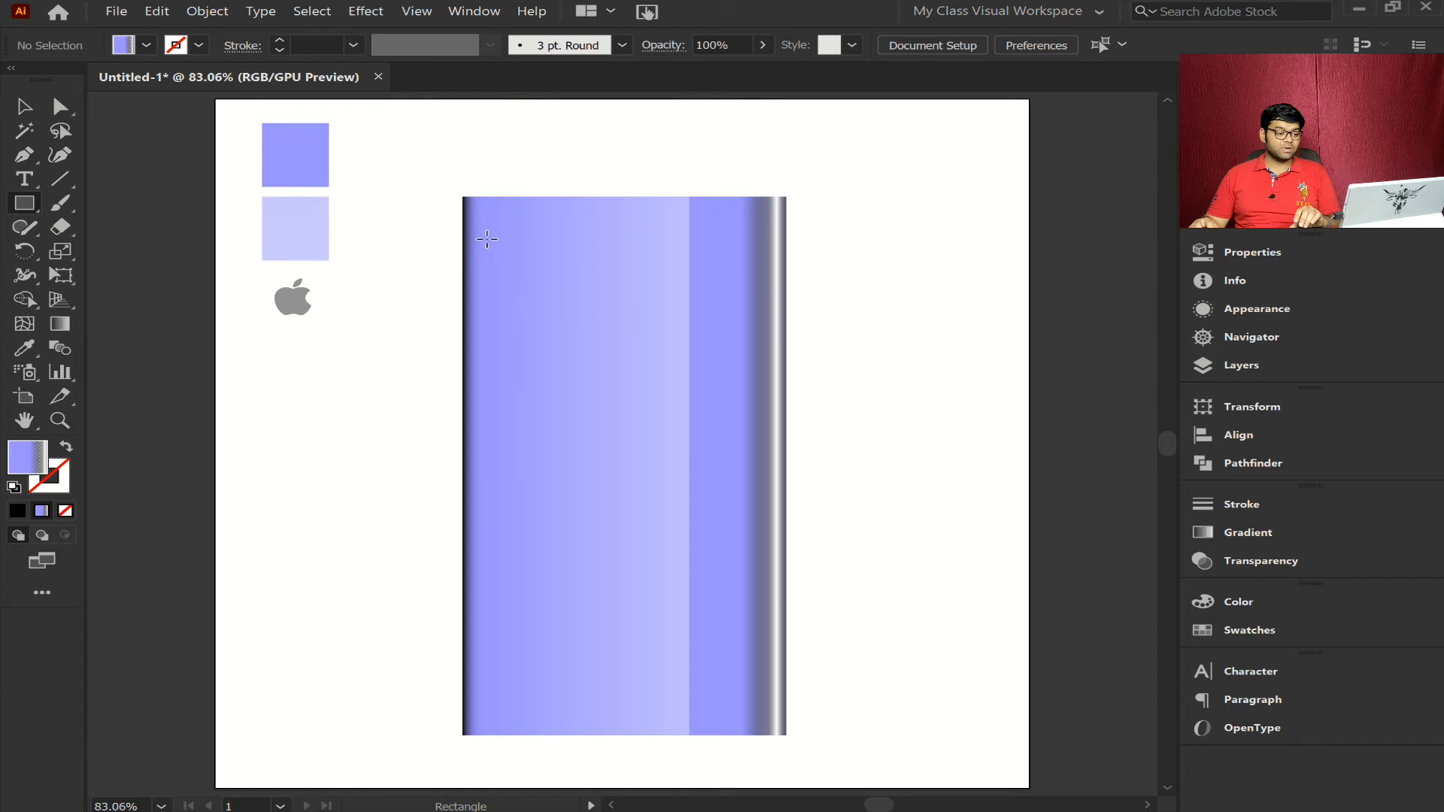
drag(487, 237, 753, 534)
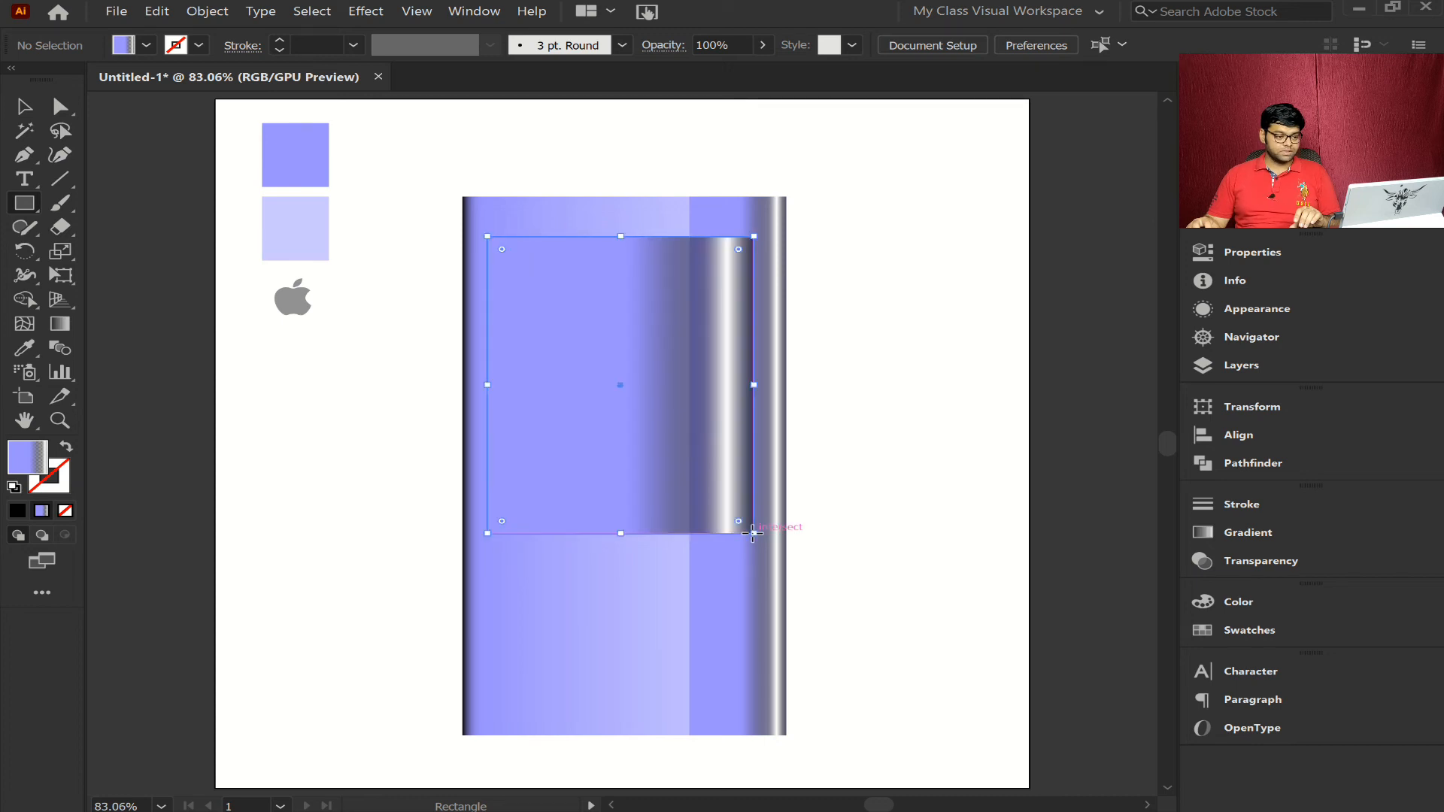
click(1266, 536)
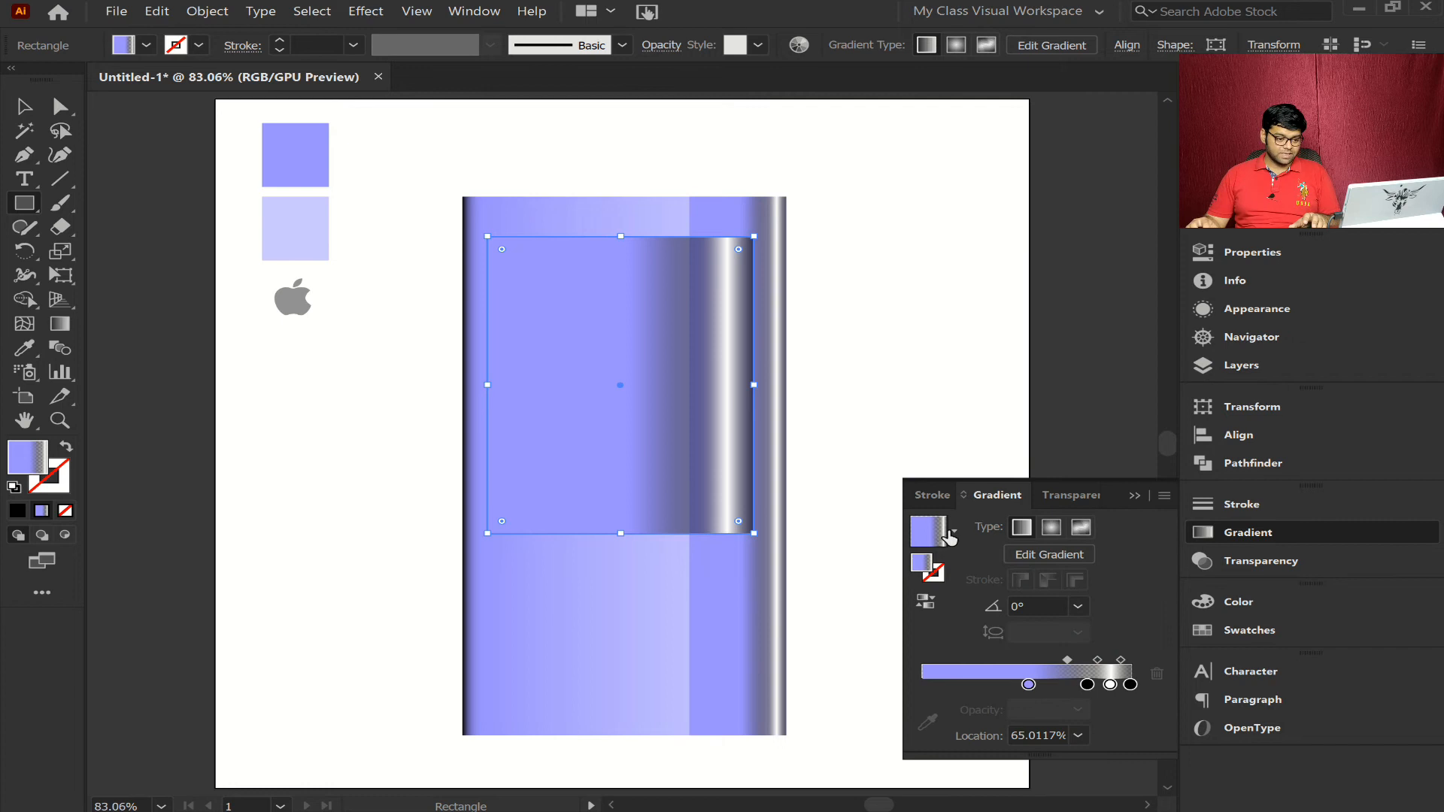
click(954, 530)
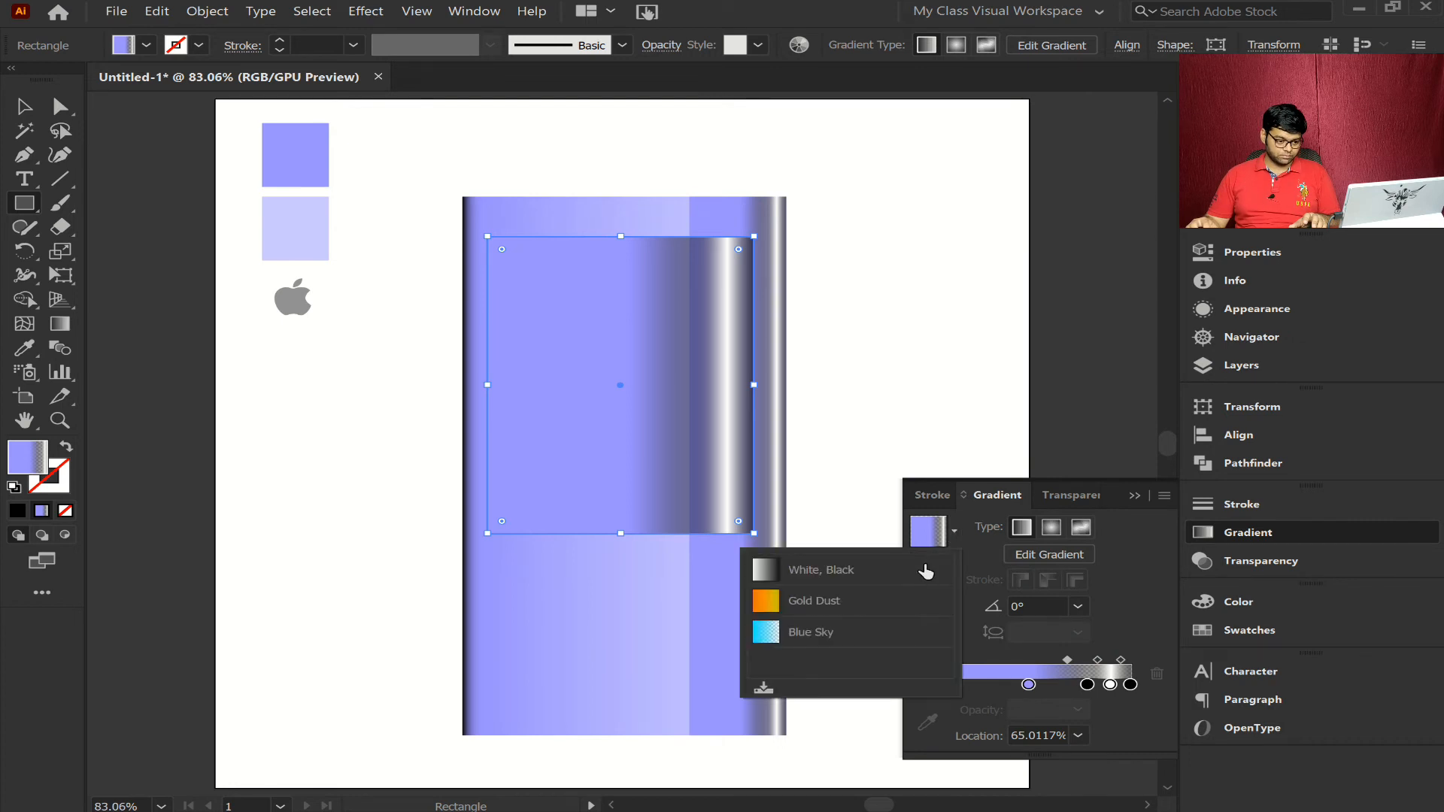
click(911, 570)
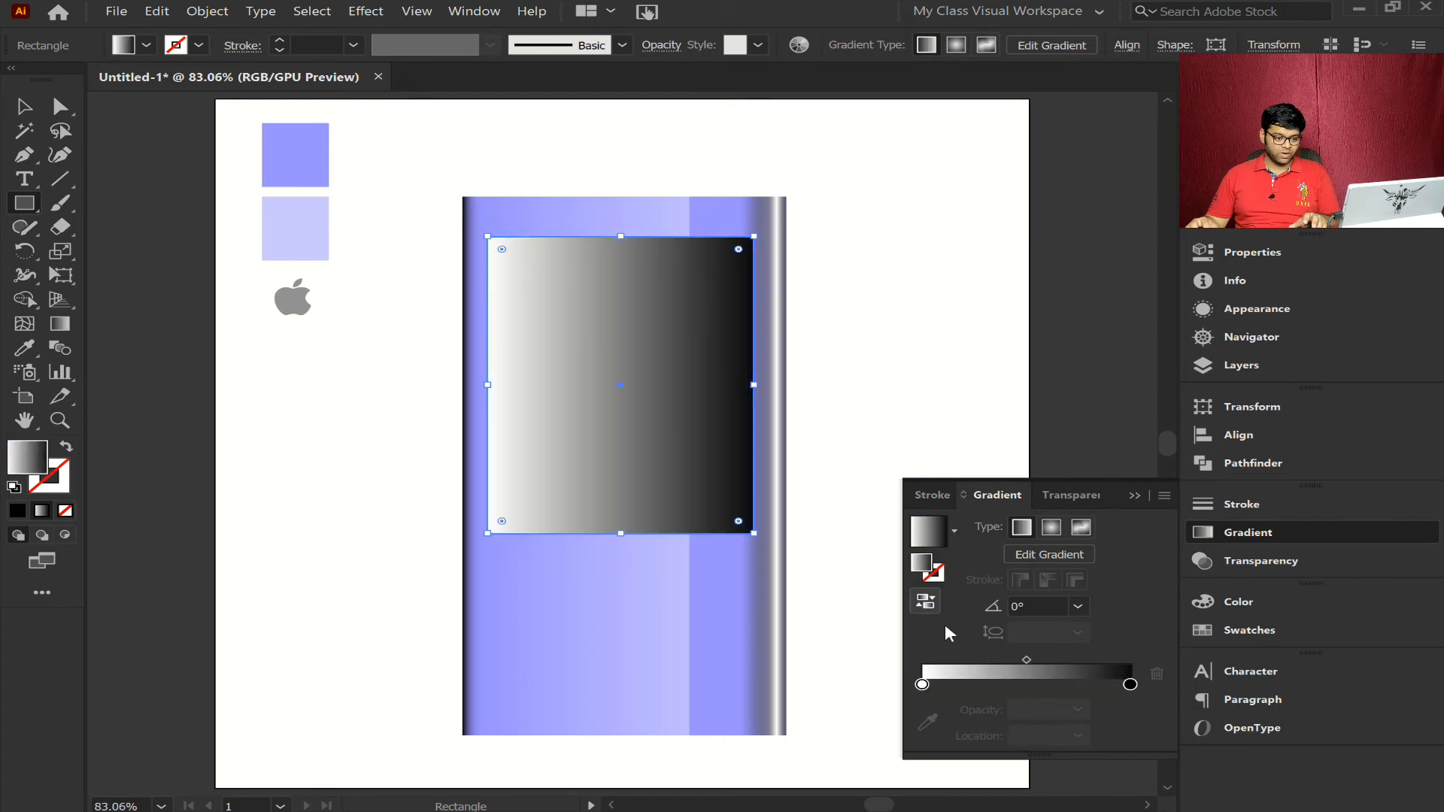
- Reverse the rectangle's gradient so black starts at its left edge, and move the midpoint to about 73.3%
click(931, 606)
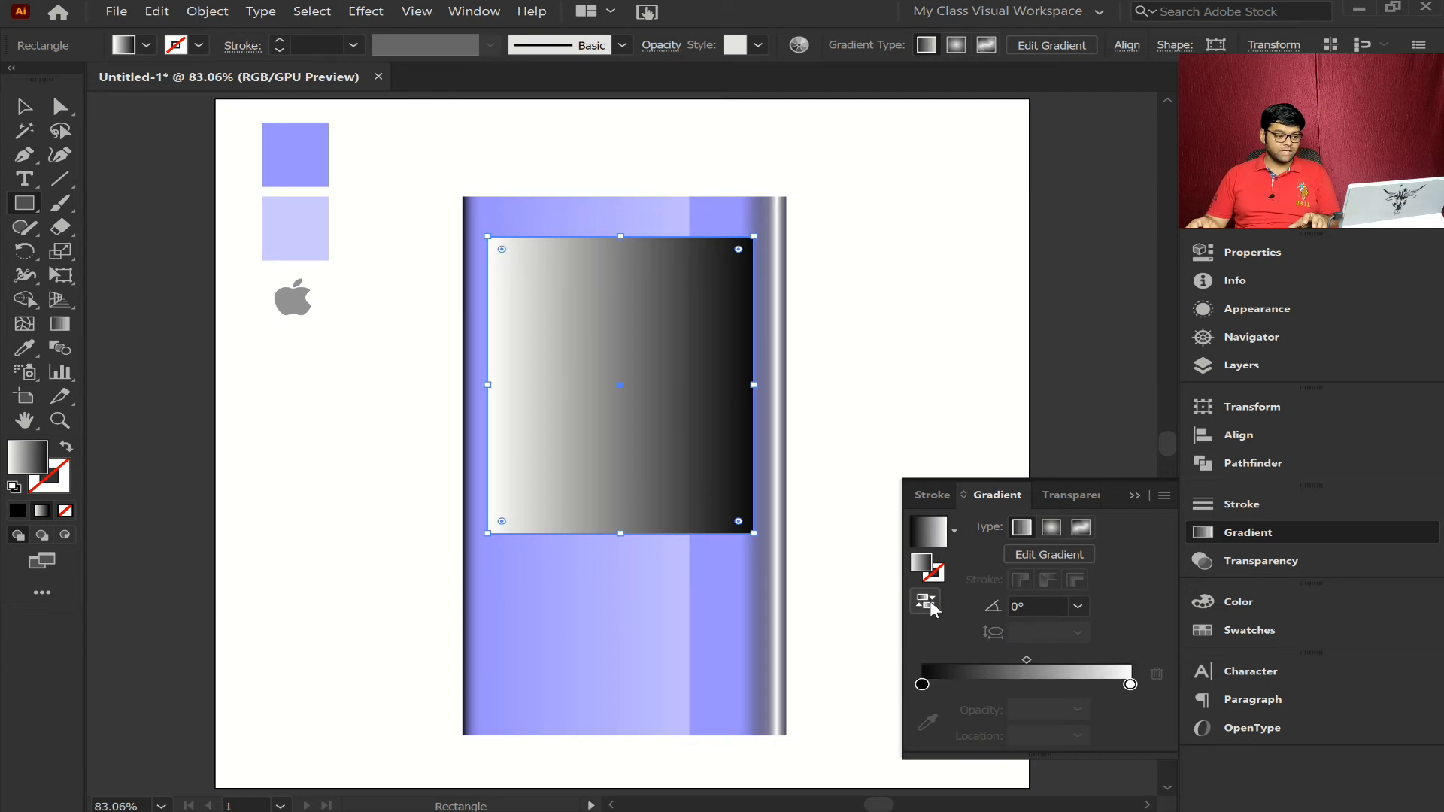
drag(1026, 661, 1078, 659)
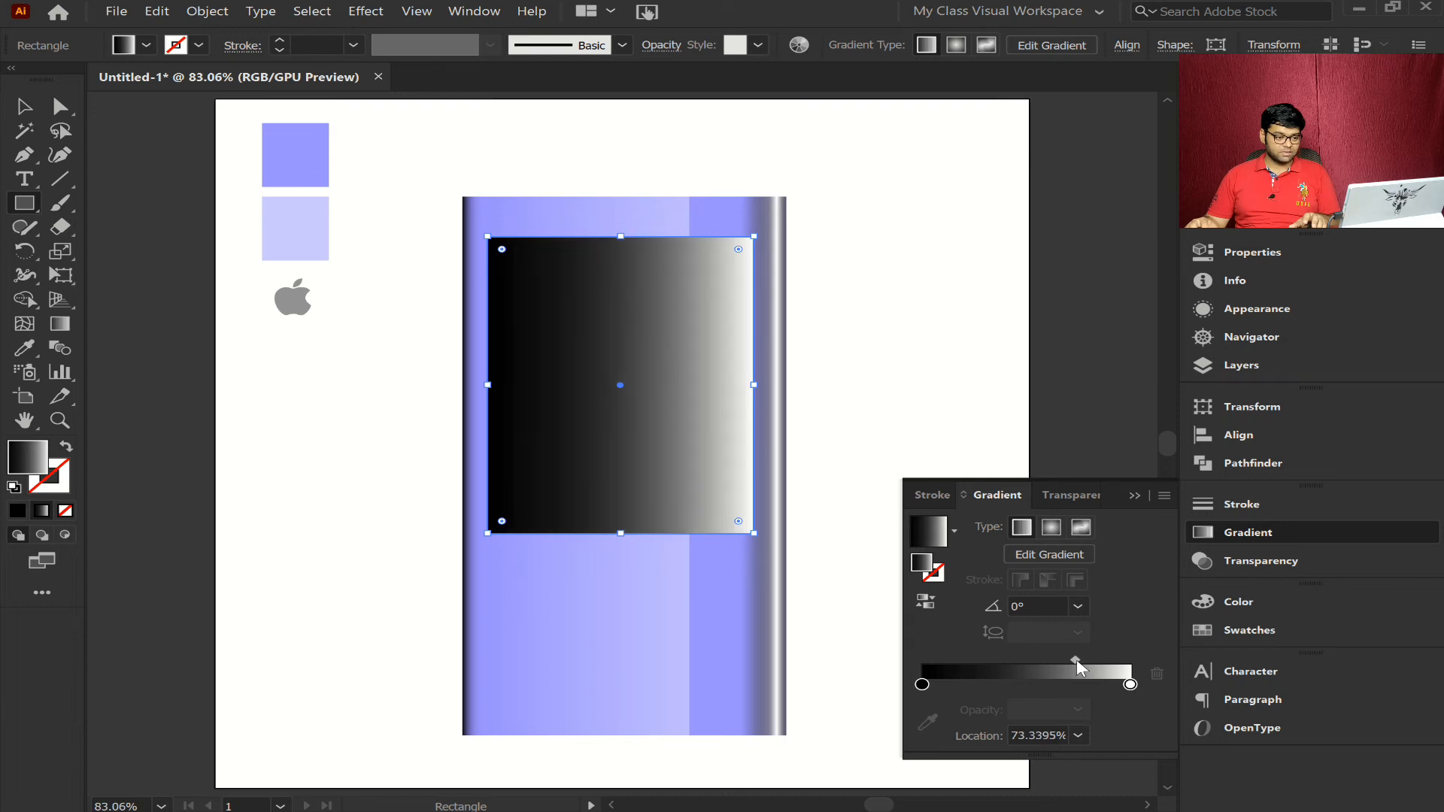
click(1306, 531)
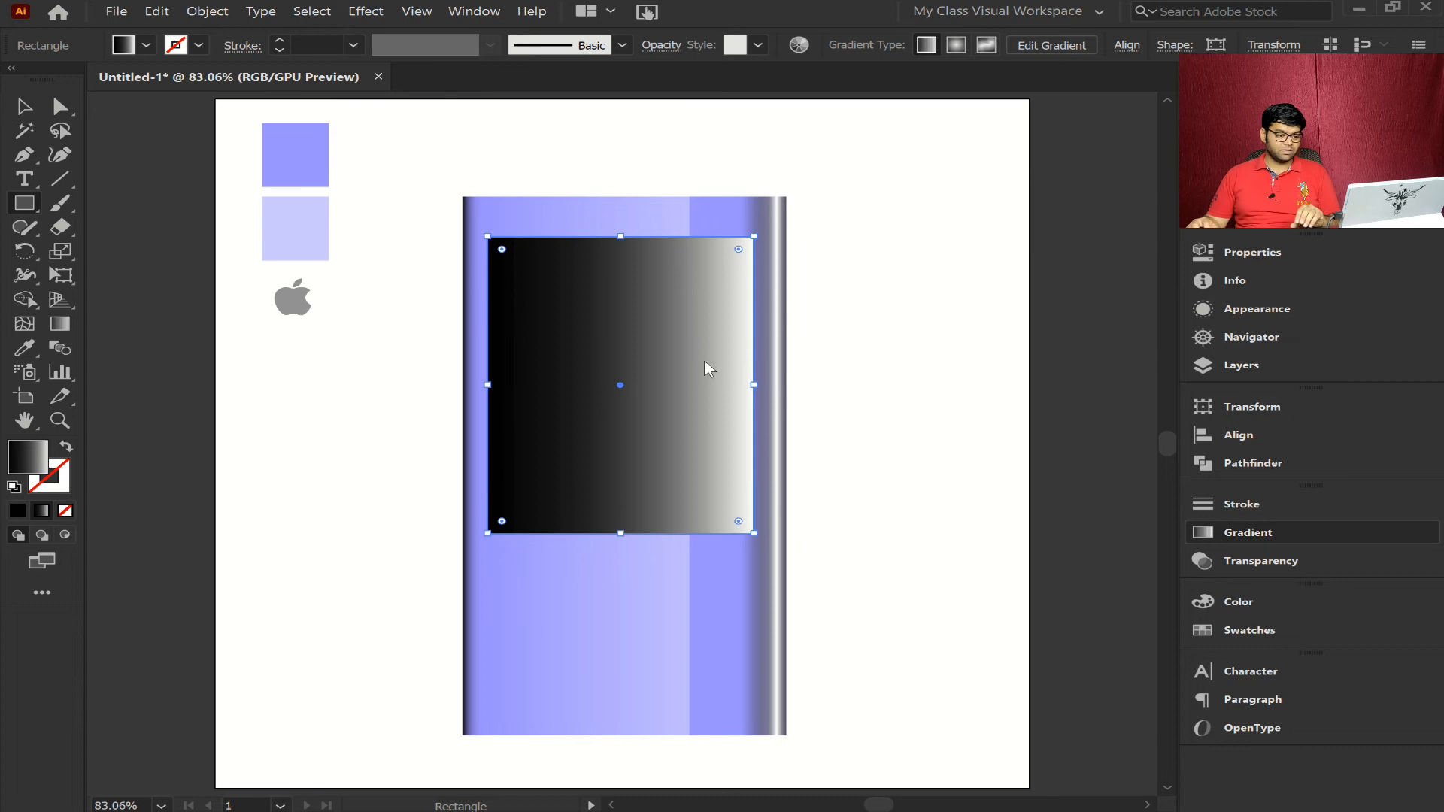
- Paste a copy of the gradient rectangle in front, fill it solid black, and narrow it to the part right of the body's highlight edge
key(ctrl+c)
key(ctrl+f)
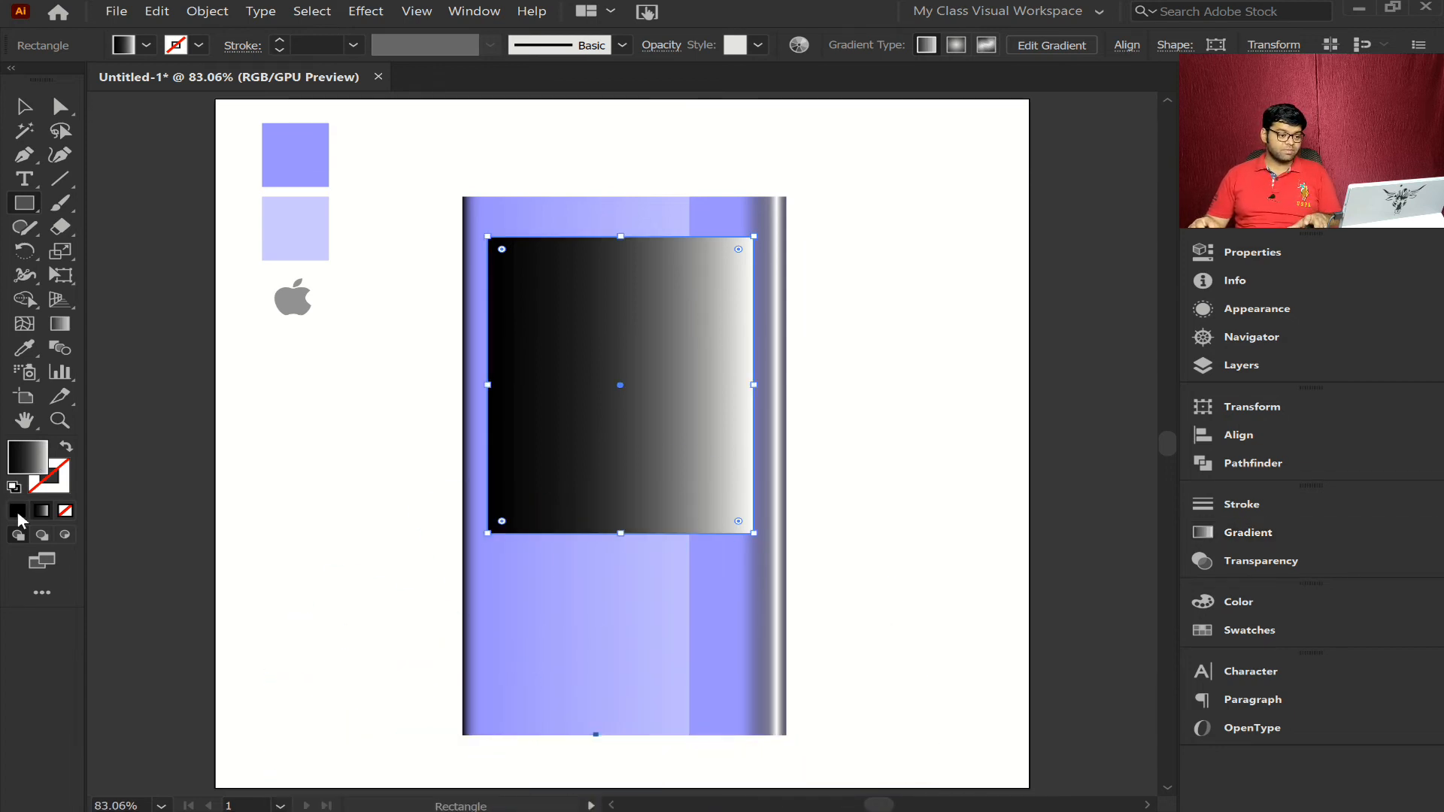
click(16, 511)
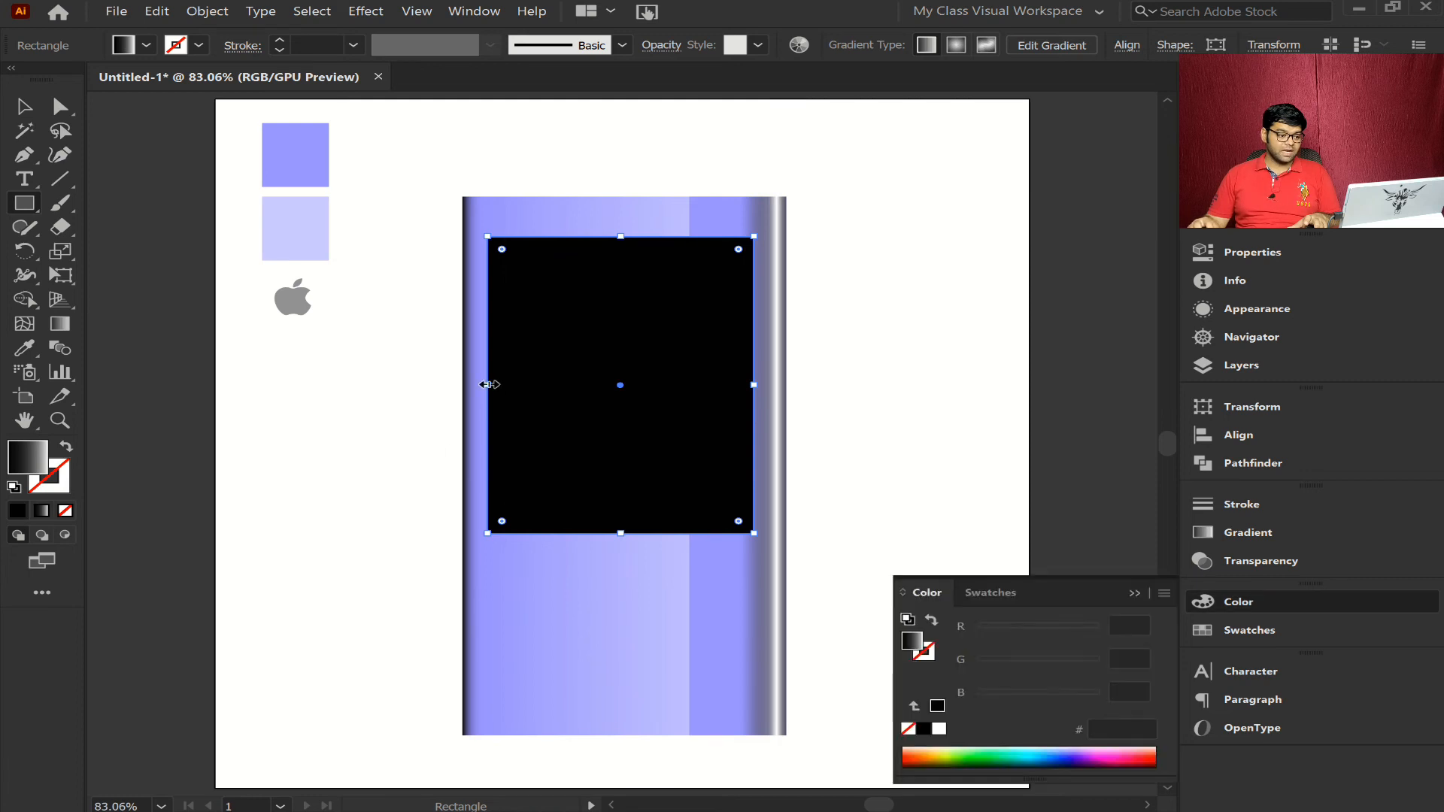
drag(487, 384, 691, 394)
key(ctrl+space)
drag(723, 584, 859, 410)
scroll(748, 219, up, 1)
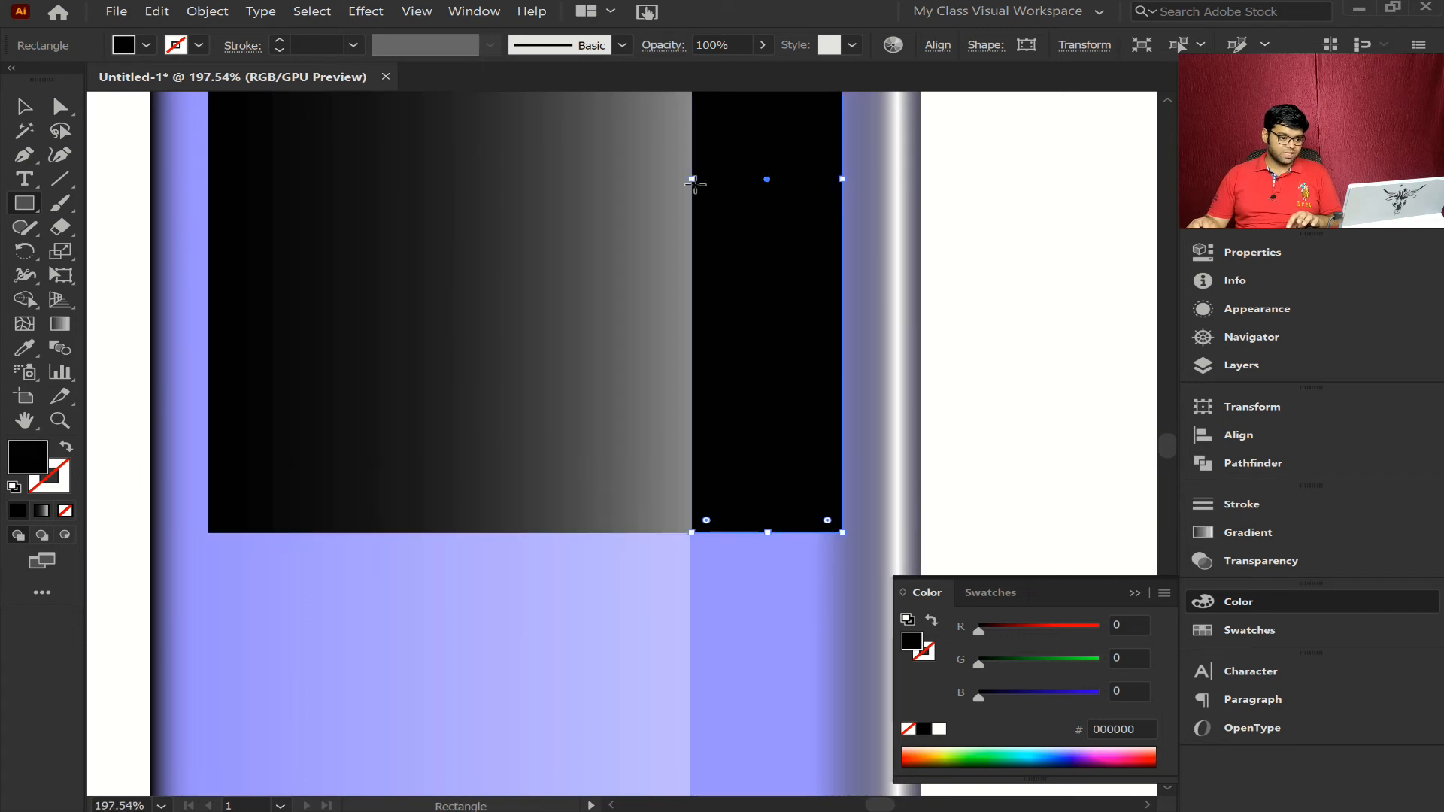
drag(688, 178, 691, 178)
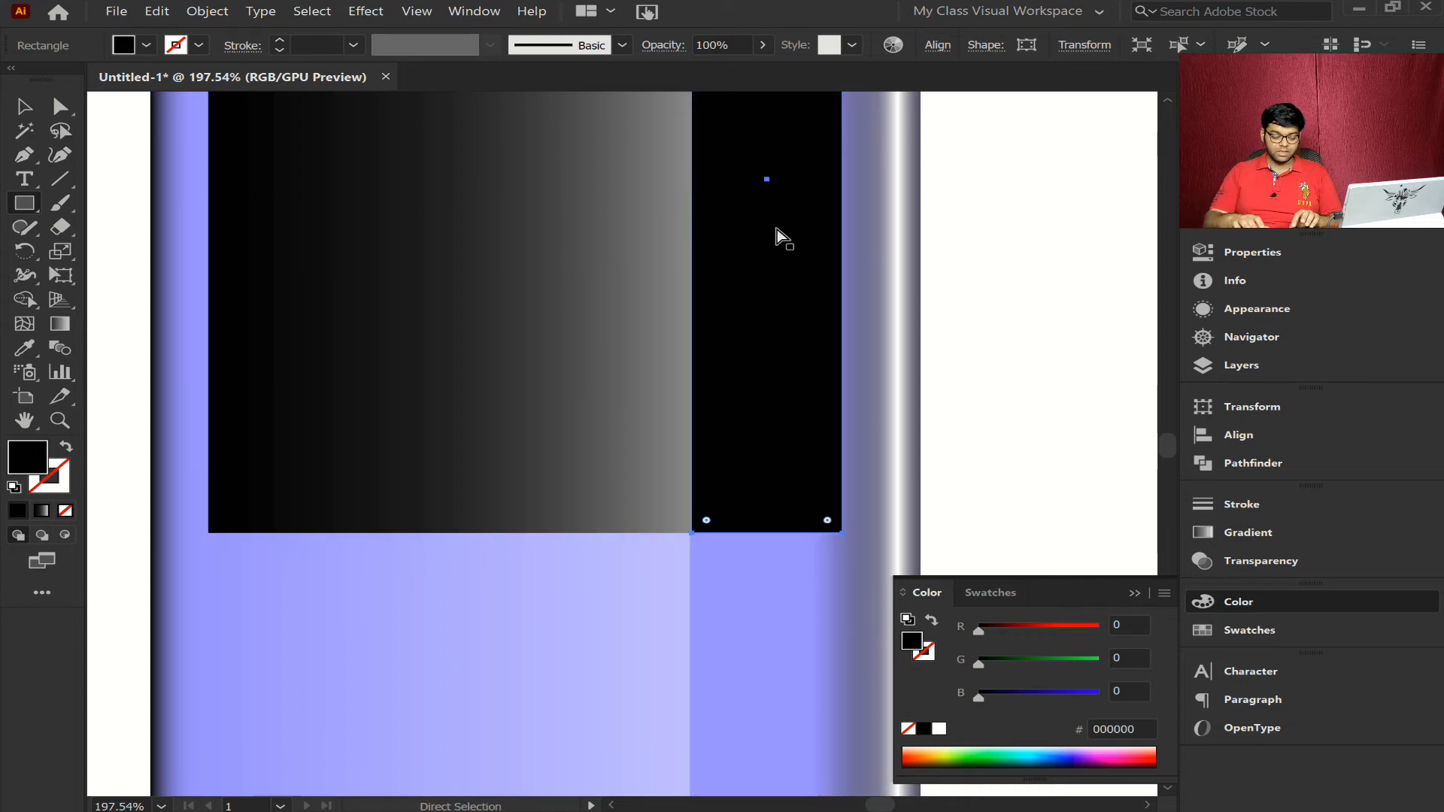
- Duplicate the gradient rectangle, shrink the copy slightly about its center to leave an even margin, and fill it solid black
key(ctrl+0)
click(612, 358)
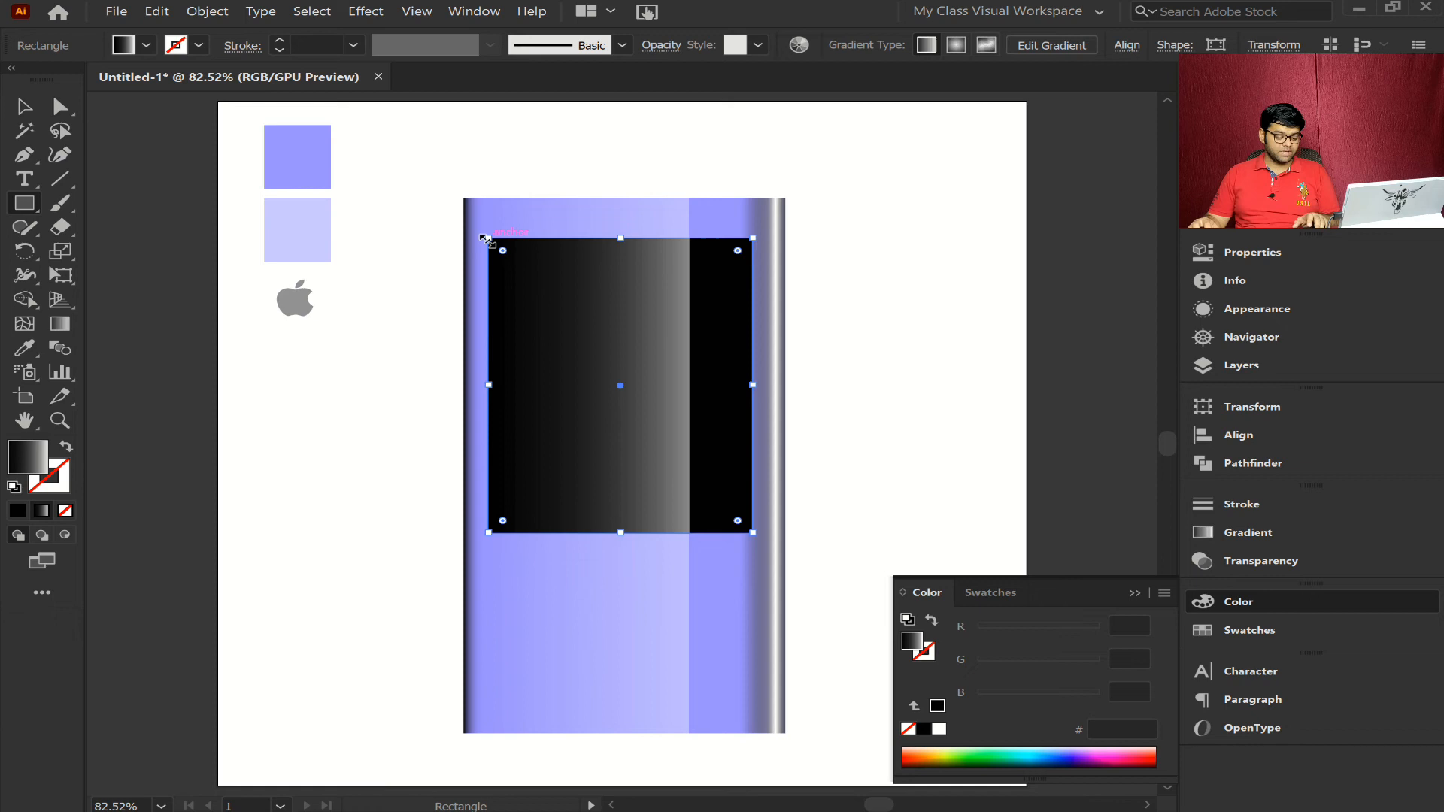
drag(485, 239, 502, 253)
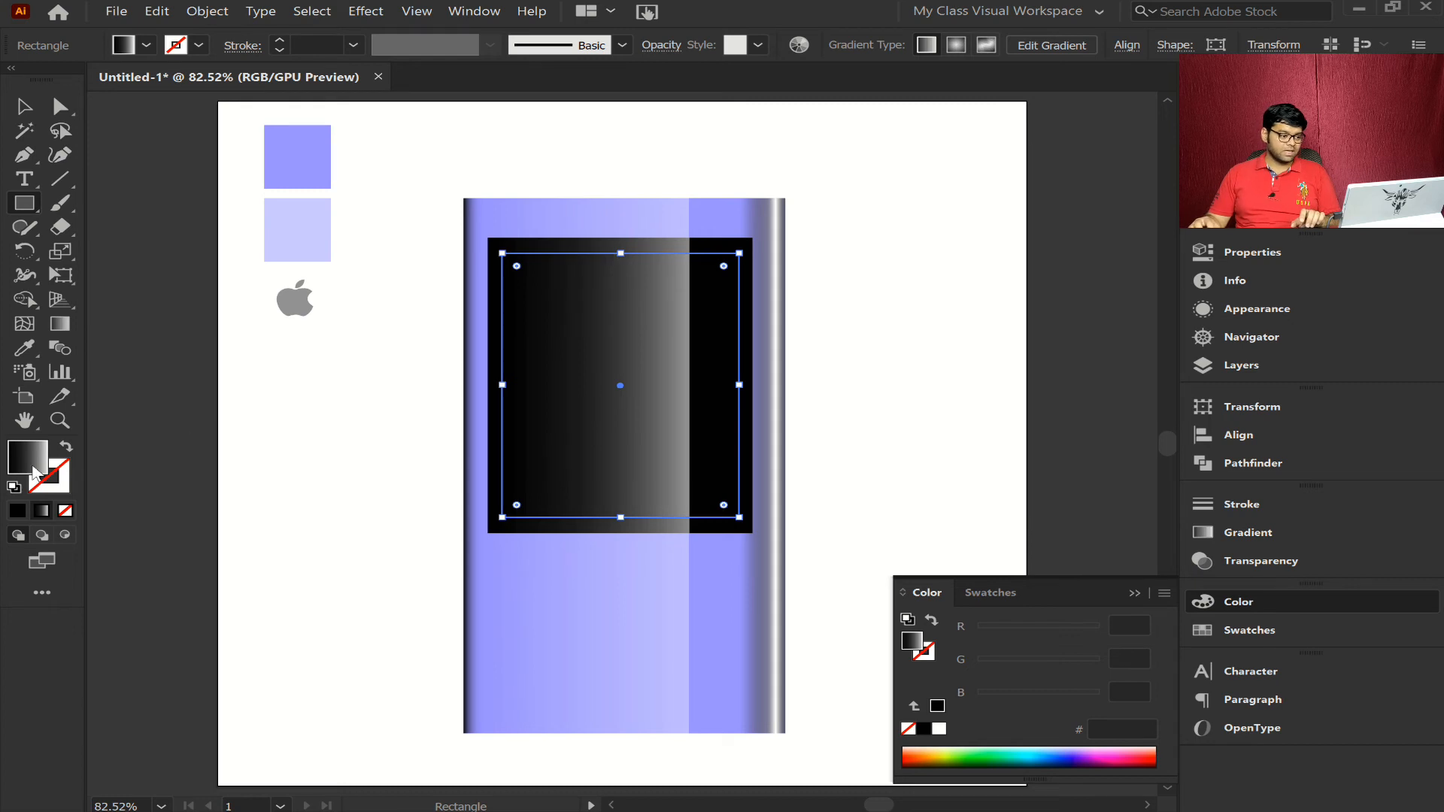
click(18, 512)
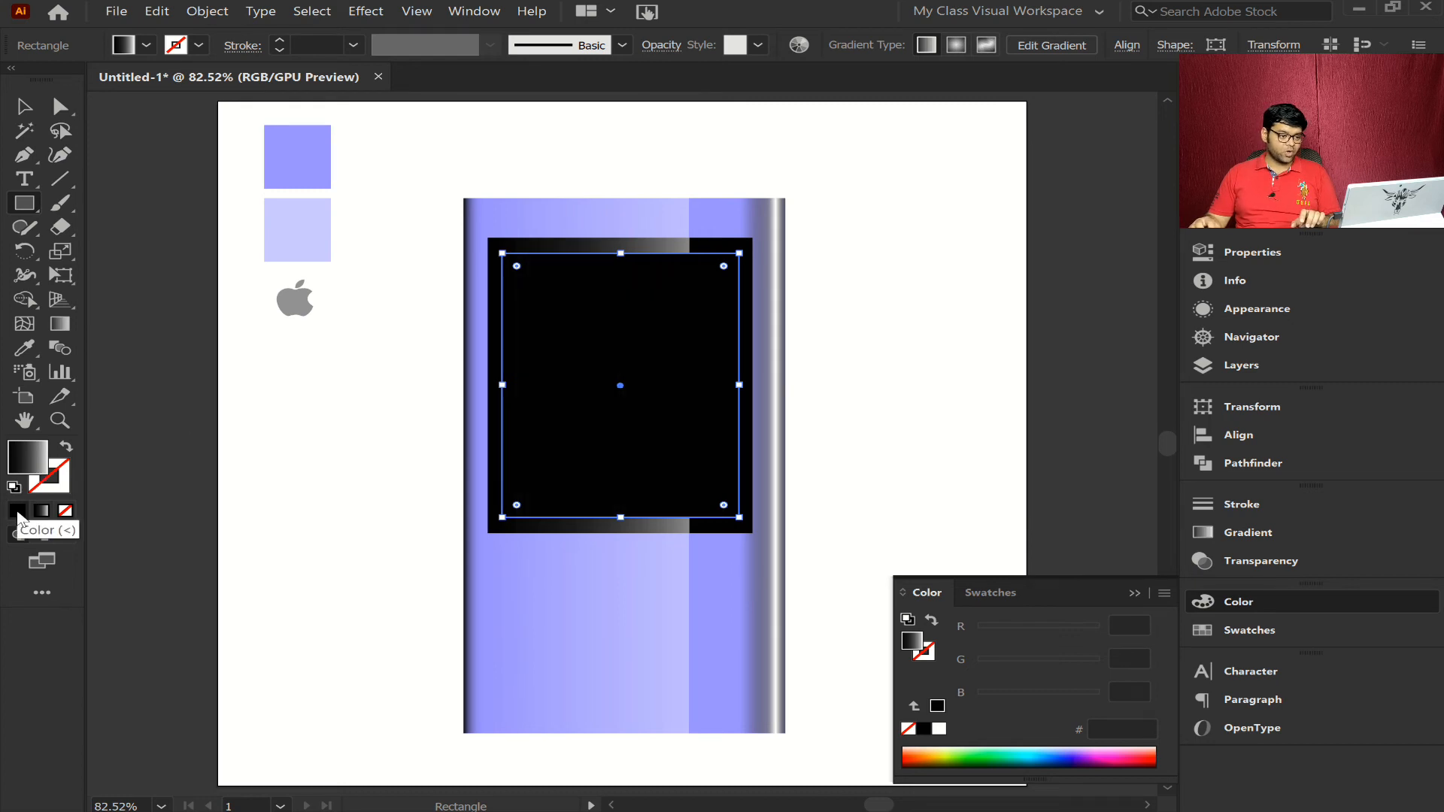
- Give the inner black rectangle a gray a5a5a5 stroke and deselect it
click(63, 485)
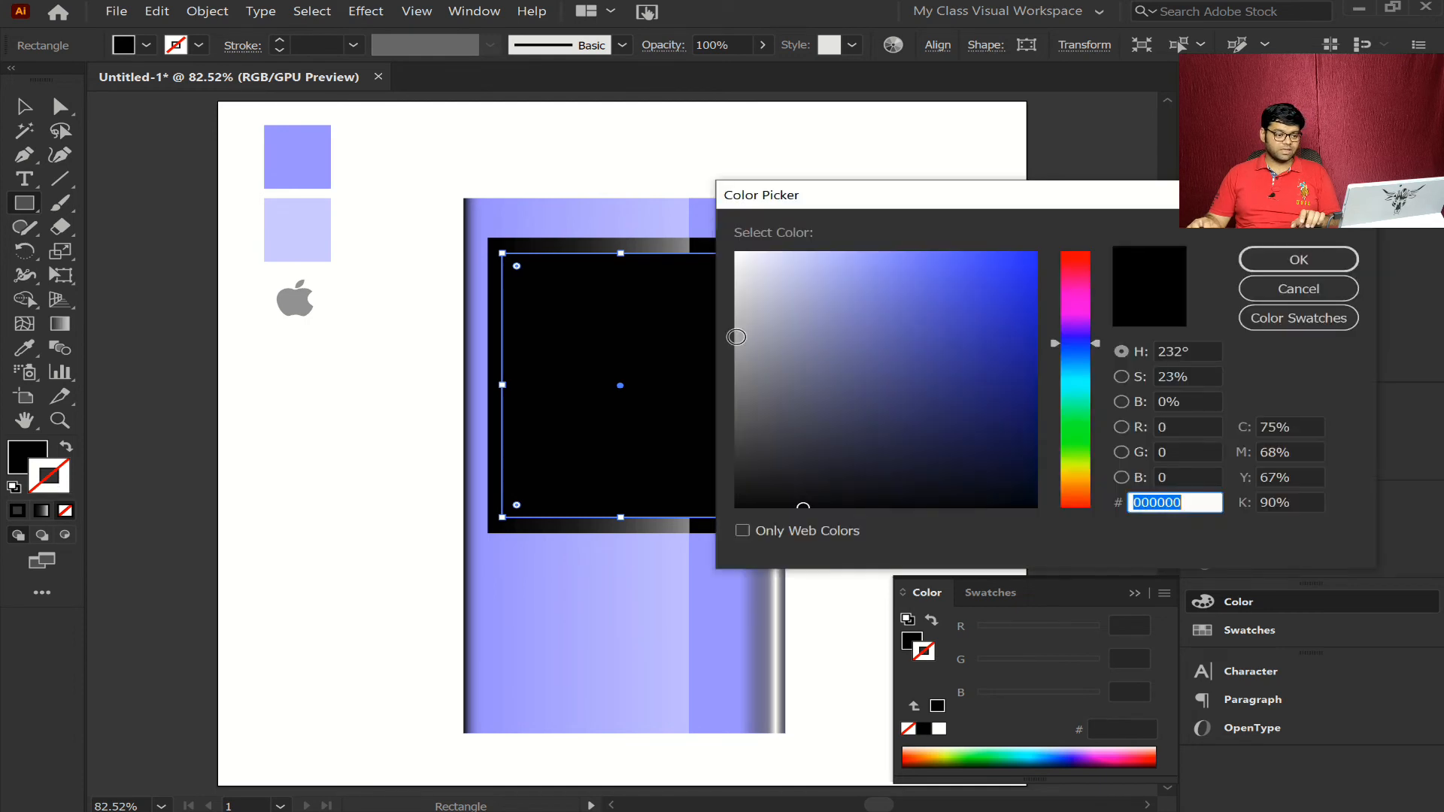
text(a8a8a8)
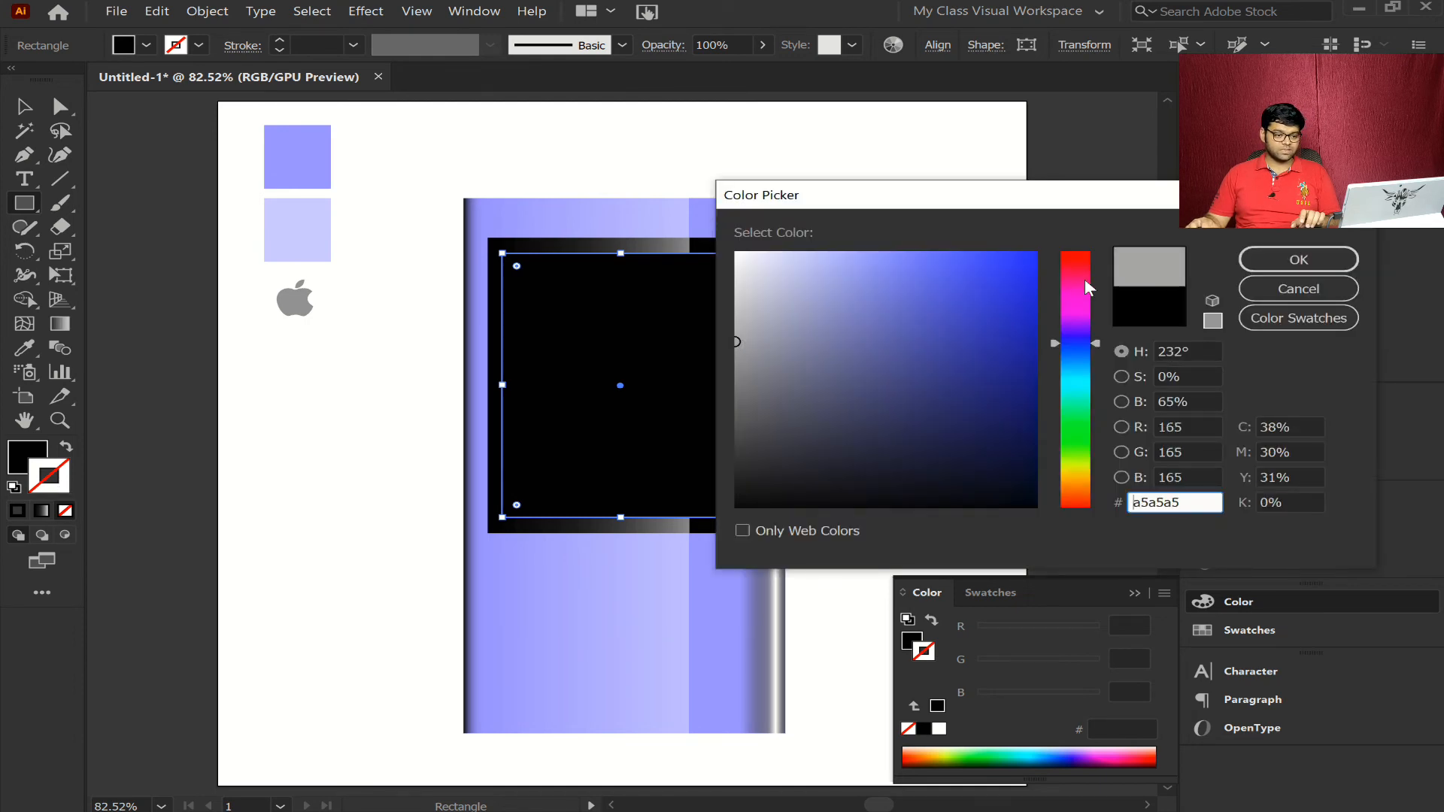
click(1257, 253)
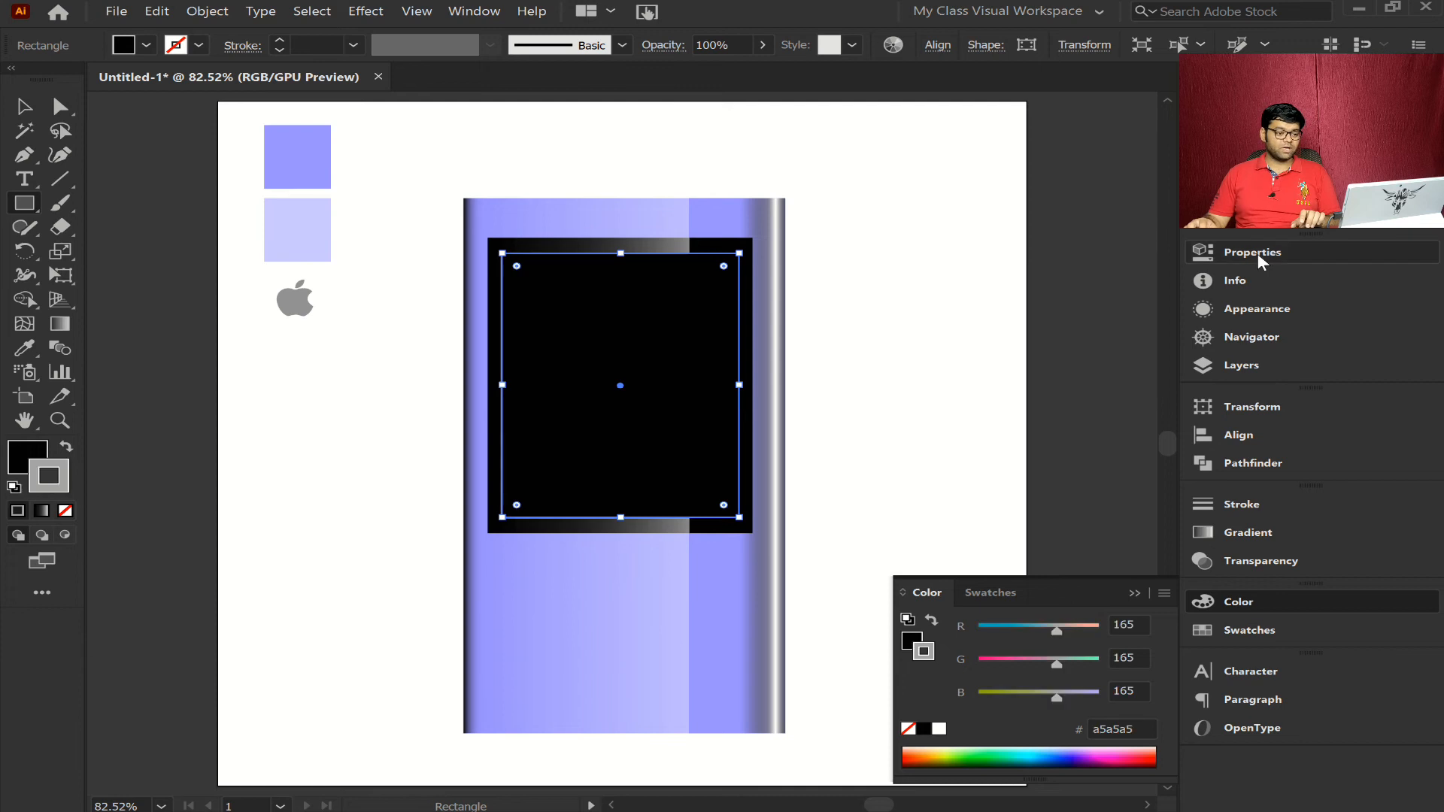
ctrl+click(873, 331)
- Round the left corners of the outer gradient rectangle and match them on the right corners of the black strip
ctrl+click(608, 248)
drag(502, 251, 505, 252)
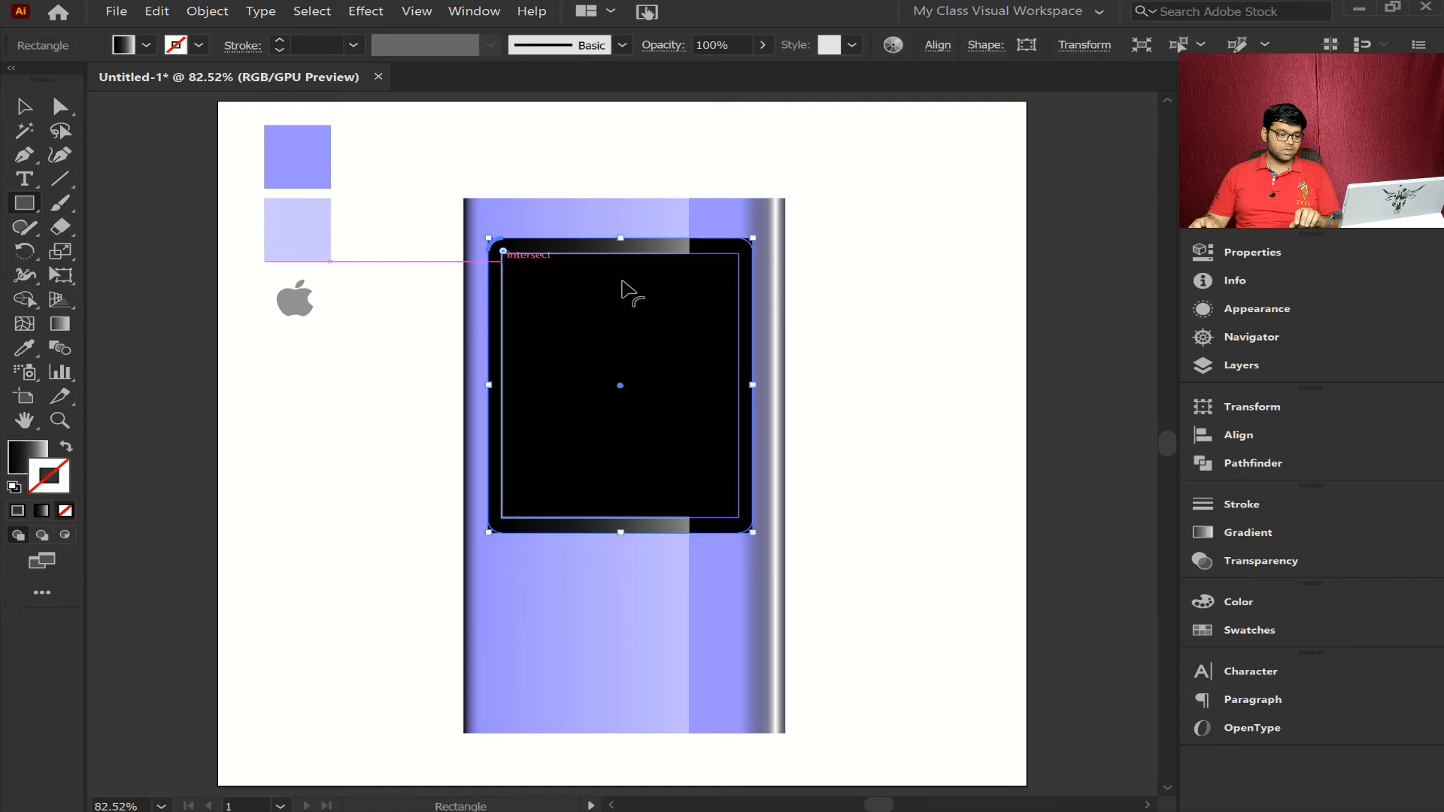
ctrl+click(799, 290)
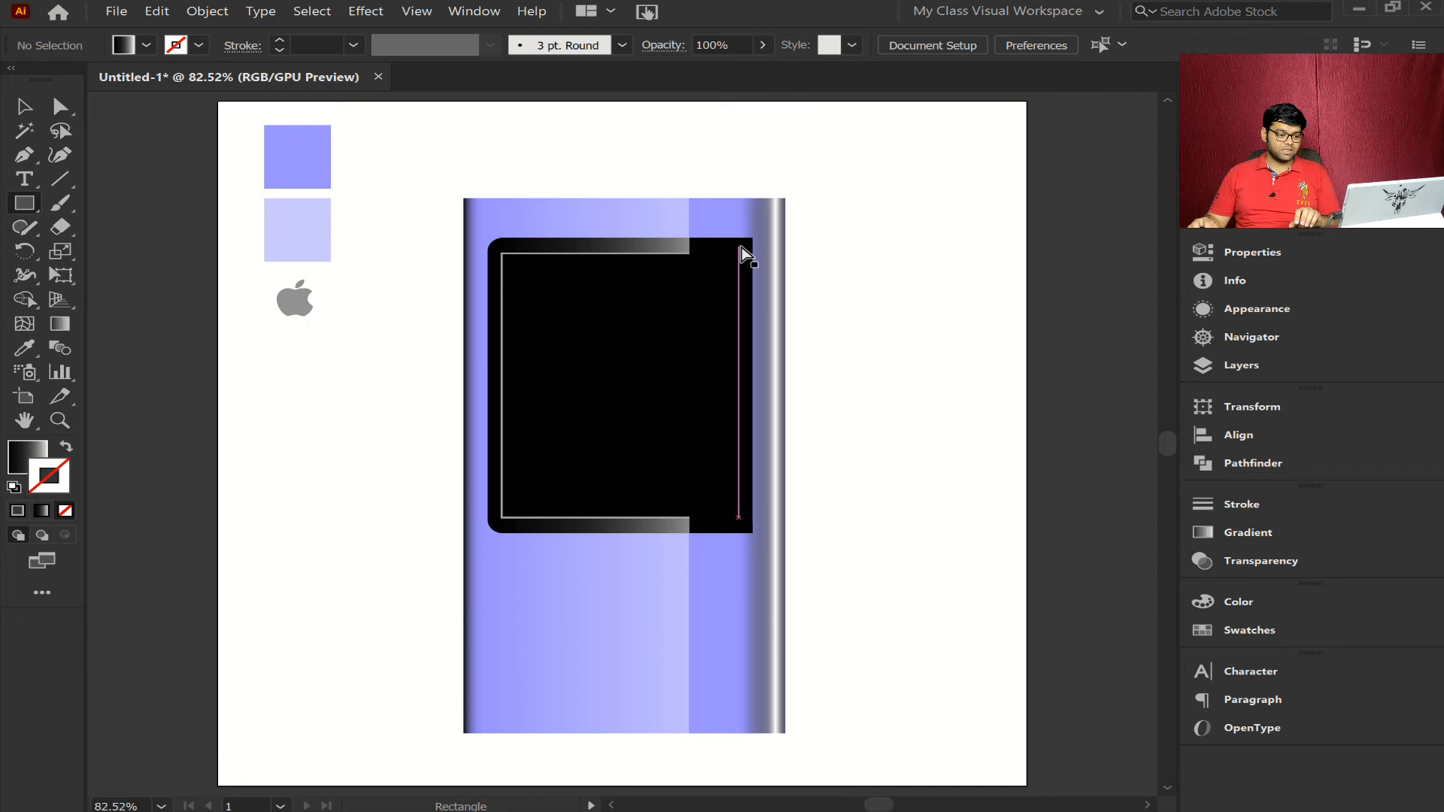
ctrl+click(741, 252)
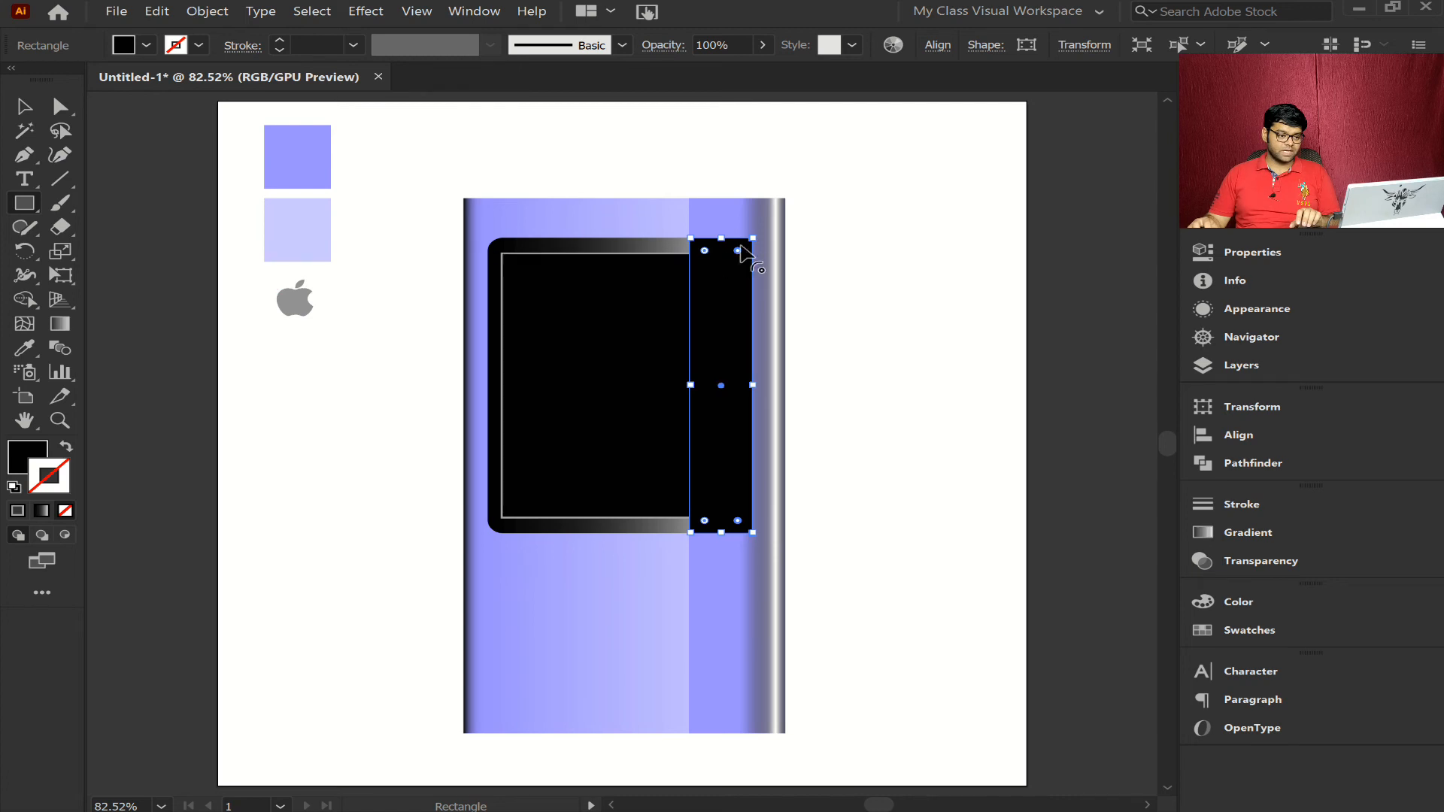
drag(738, 252, 736, 260)
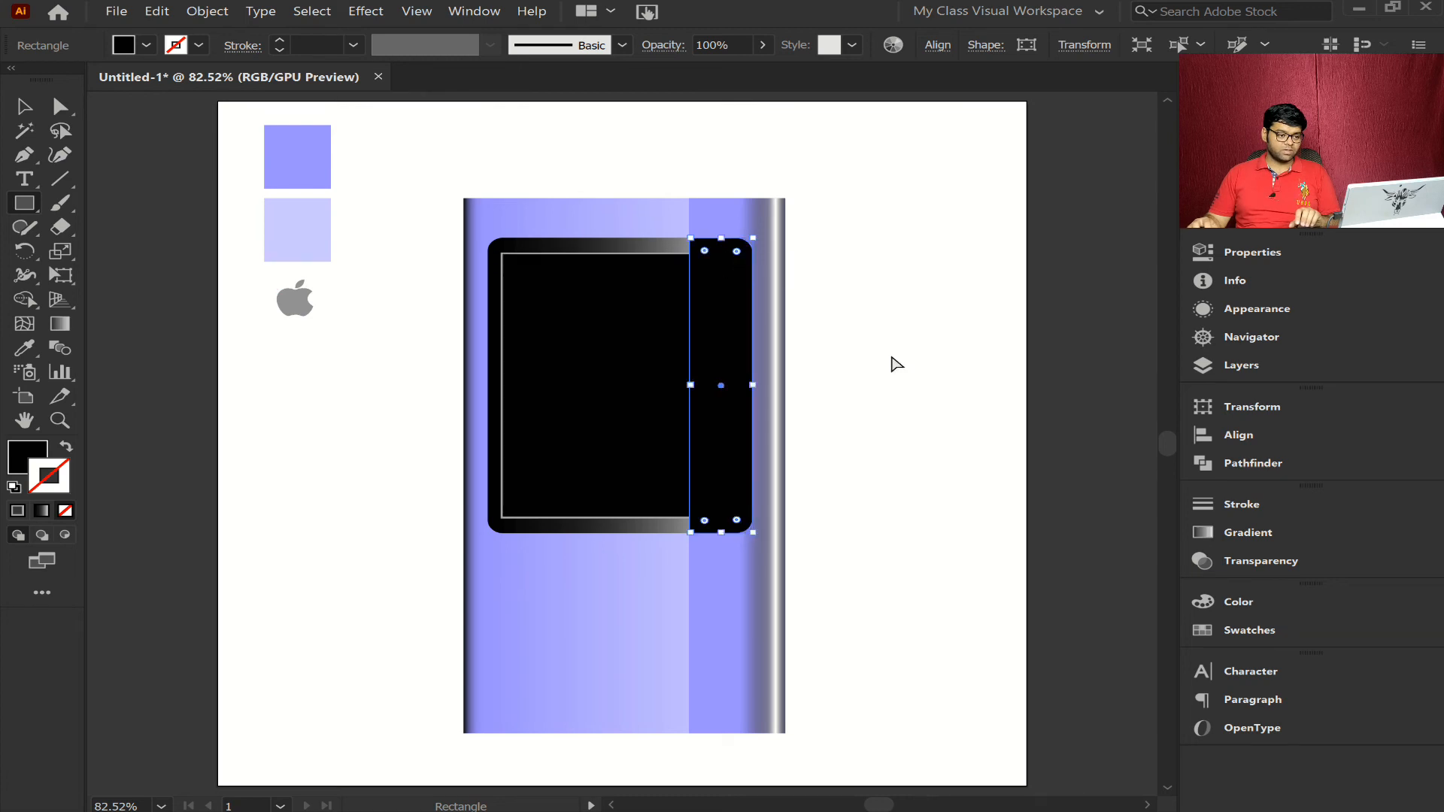
key(ctrl+shift+a)
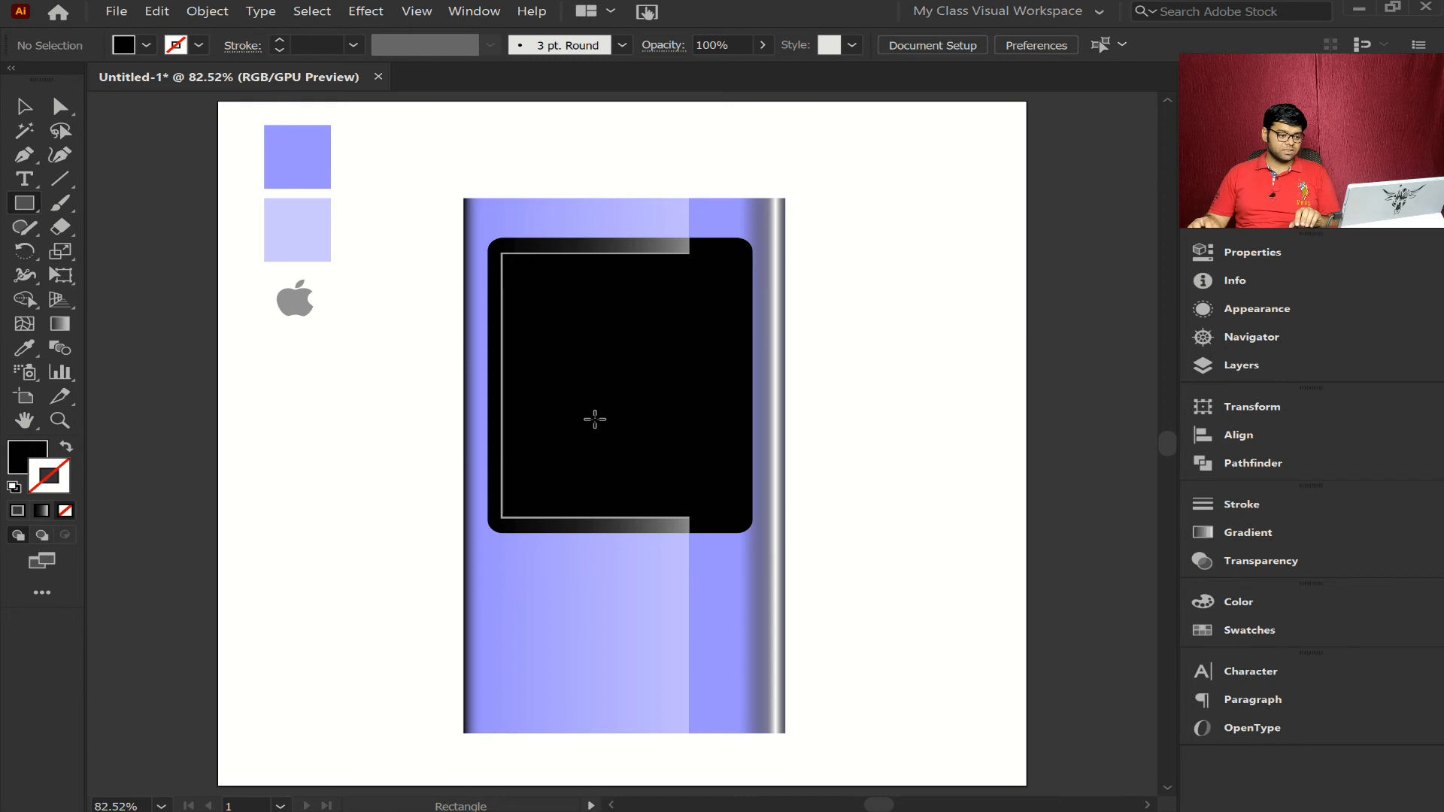
- Bring the inner gray-outlined black rectangle to the front of the stack and deselect it
key(a)
click(595, 423)
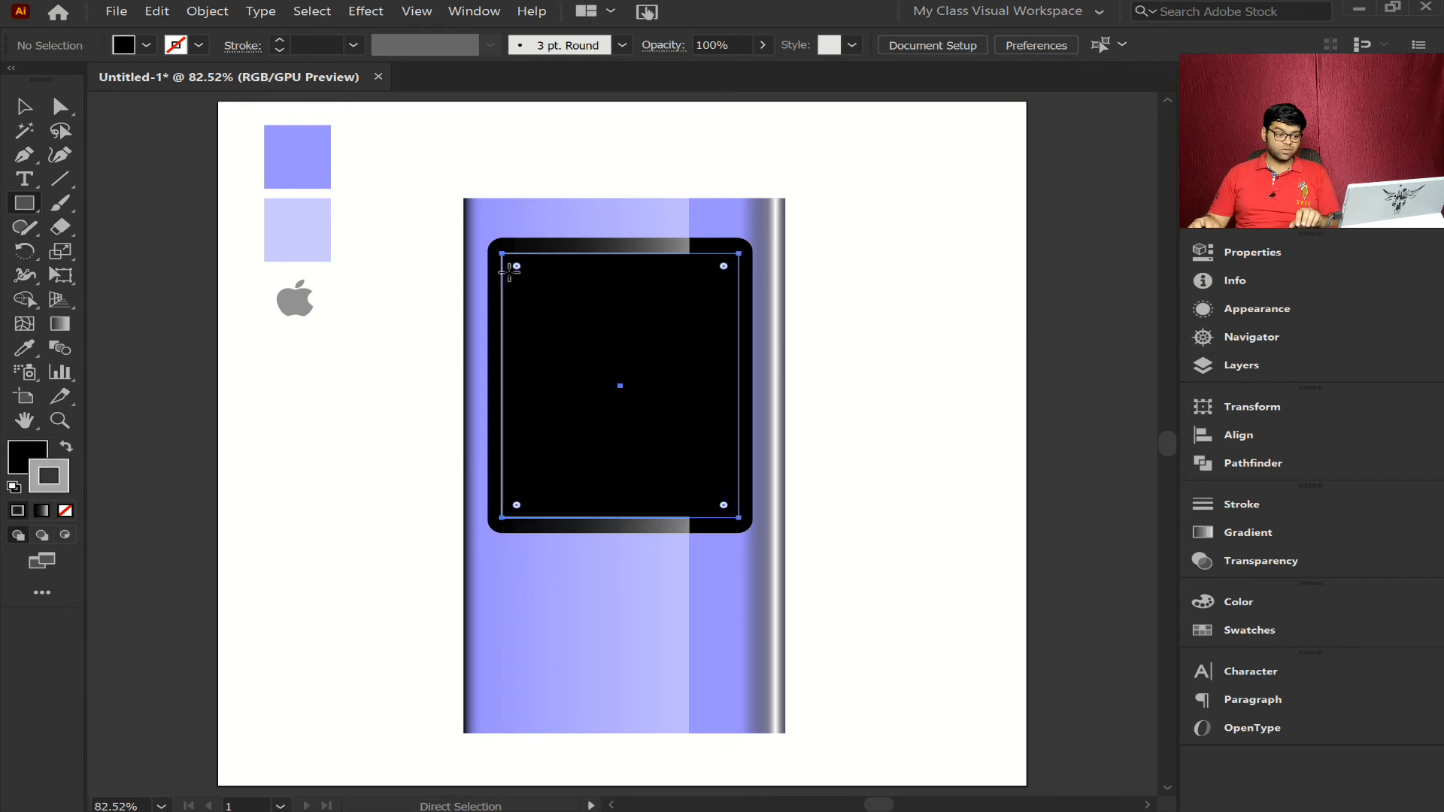
key(v)
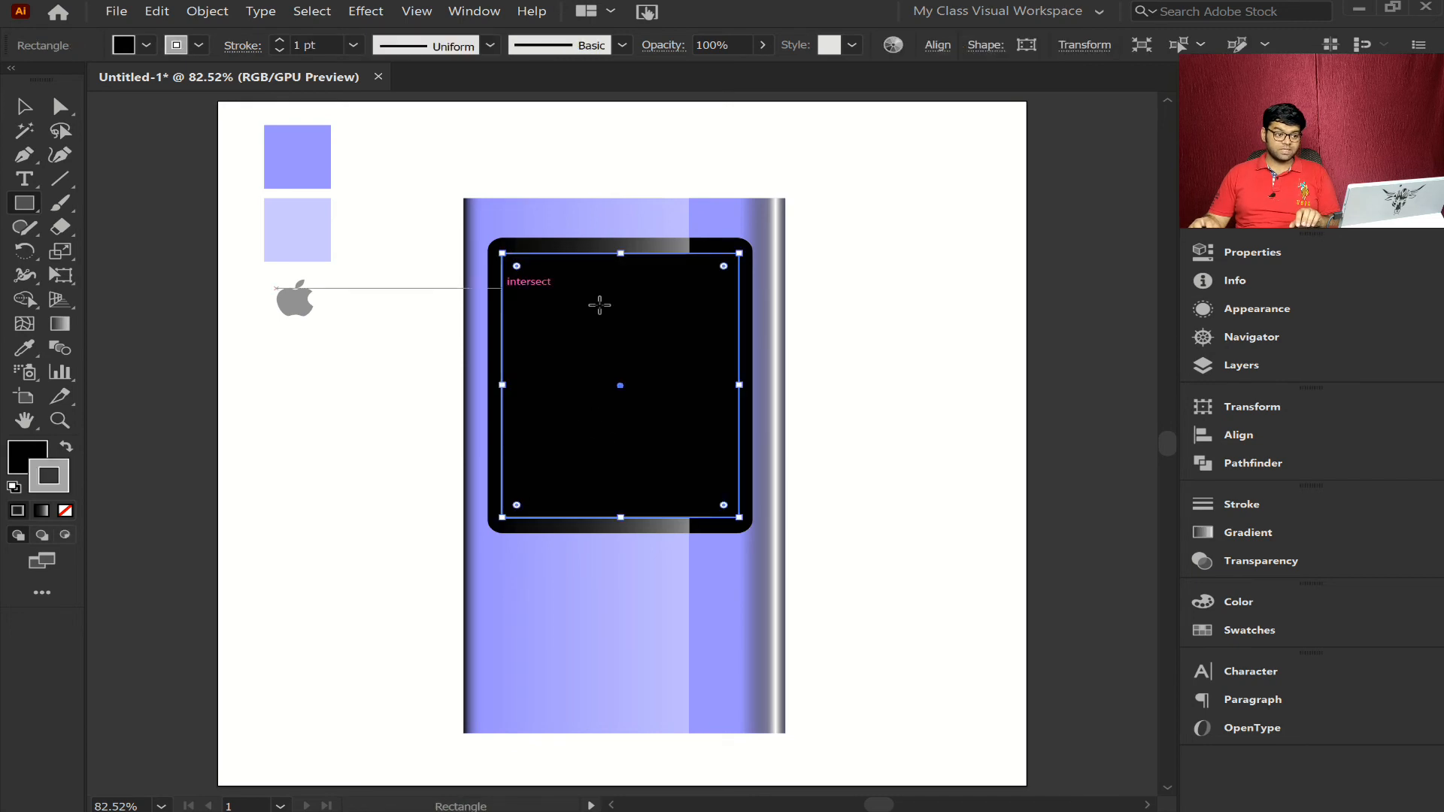
click(50, 107)
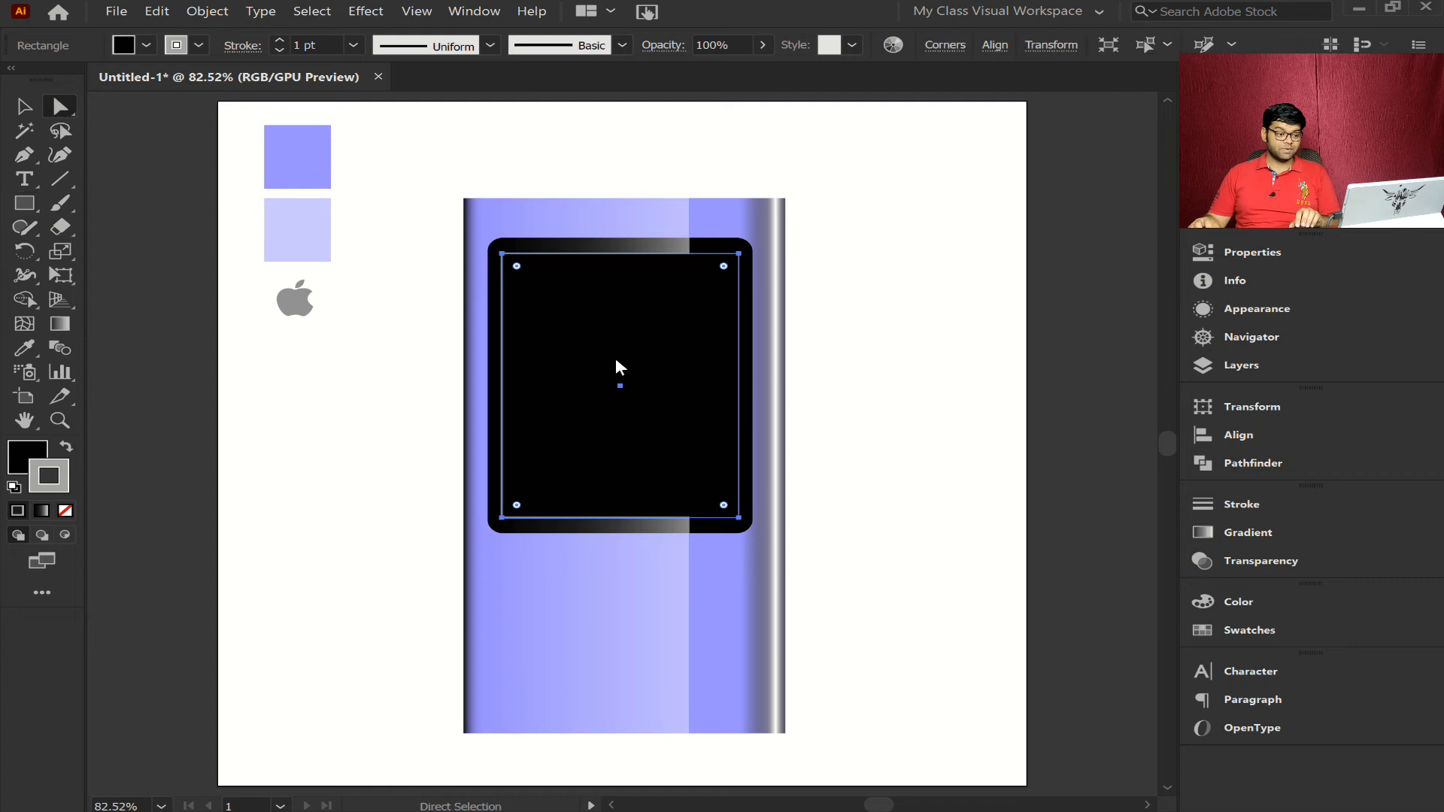
right_click(615, 359)
mouse_move(746, 612)
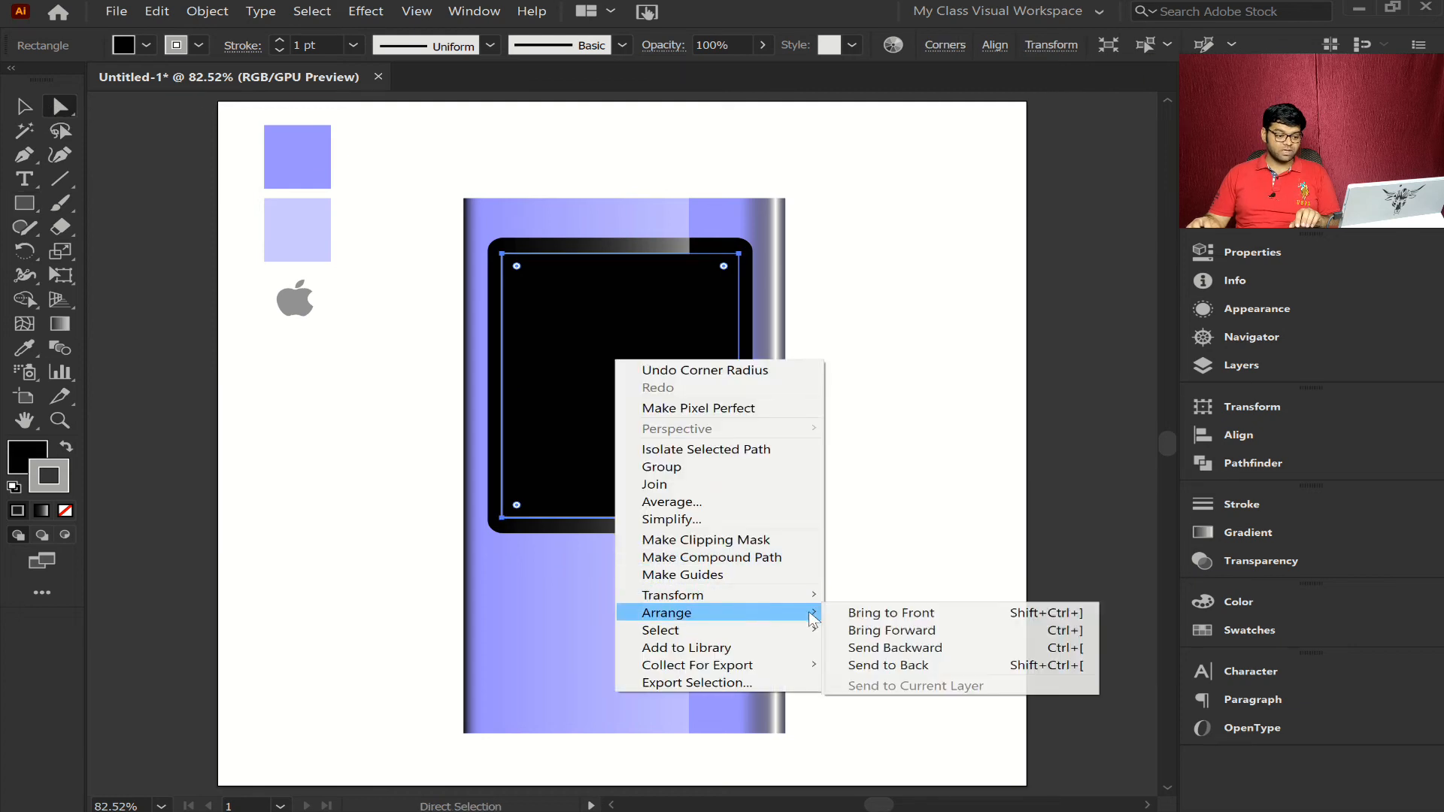
click(891, 613)
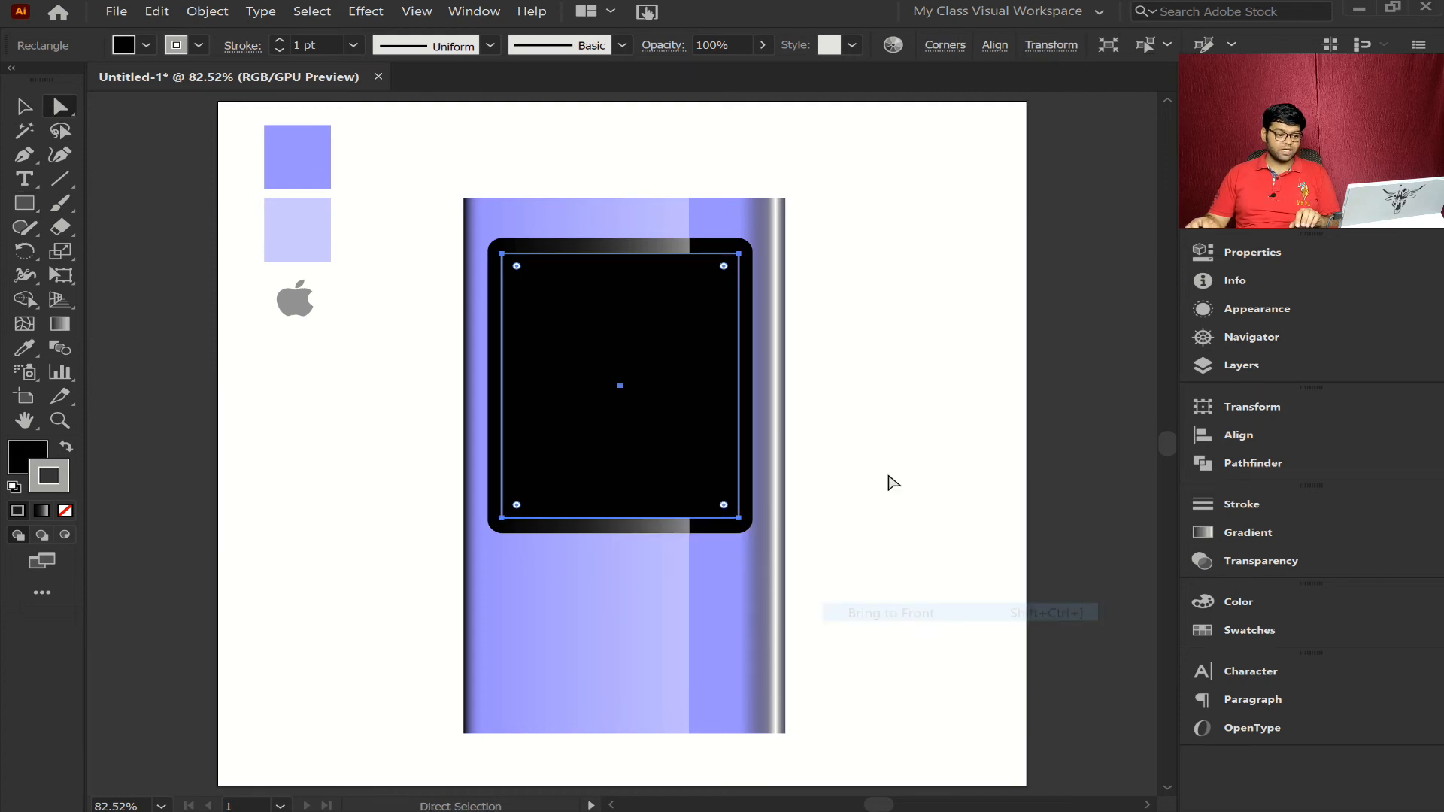
click(884, 433)
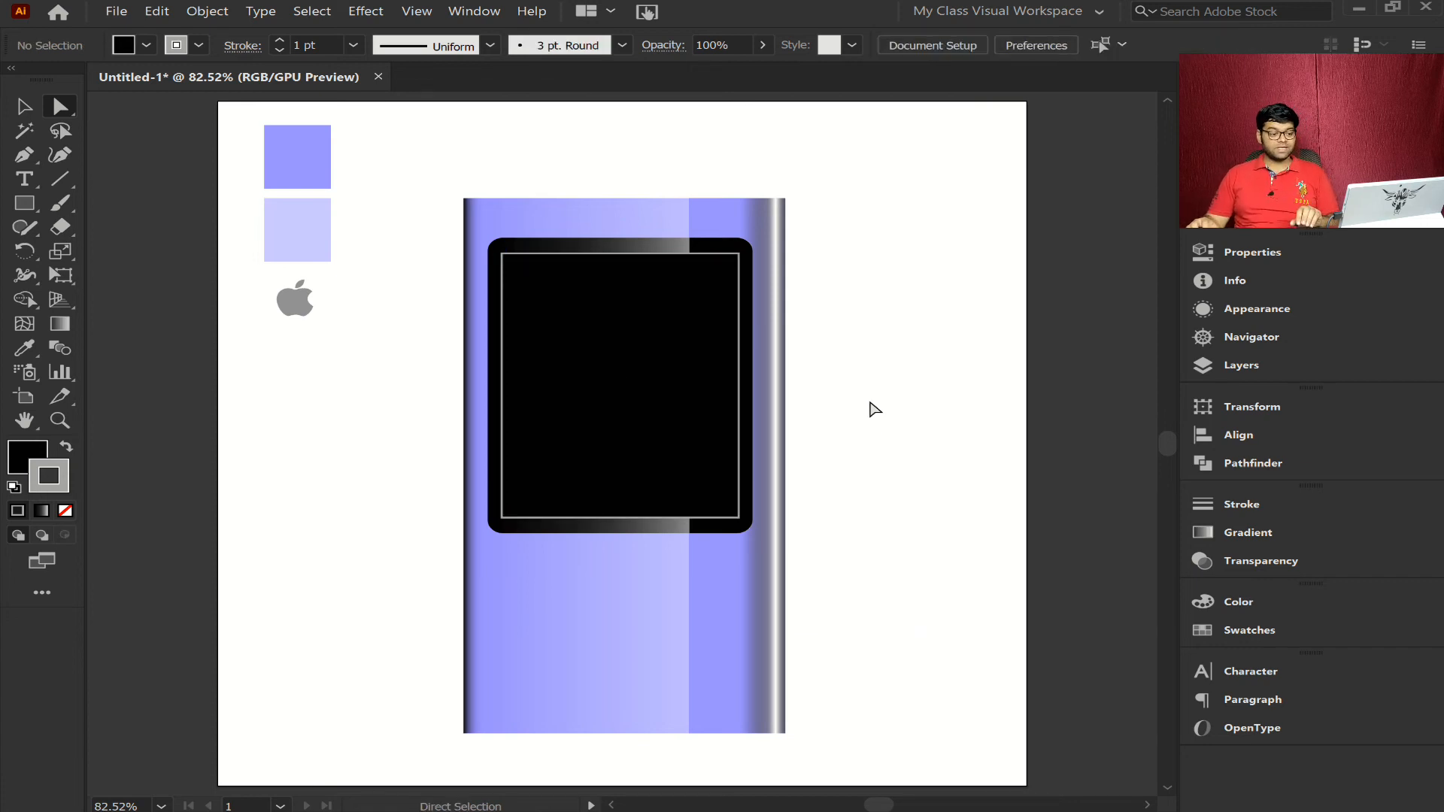
- Move the gray Apple logo to the center of the black screen rectangle and enlarge it
drag(286, 304, 614, 347)
key(ctrl+z)
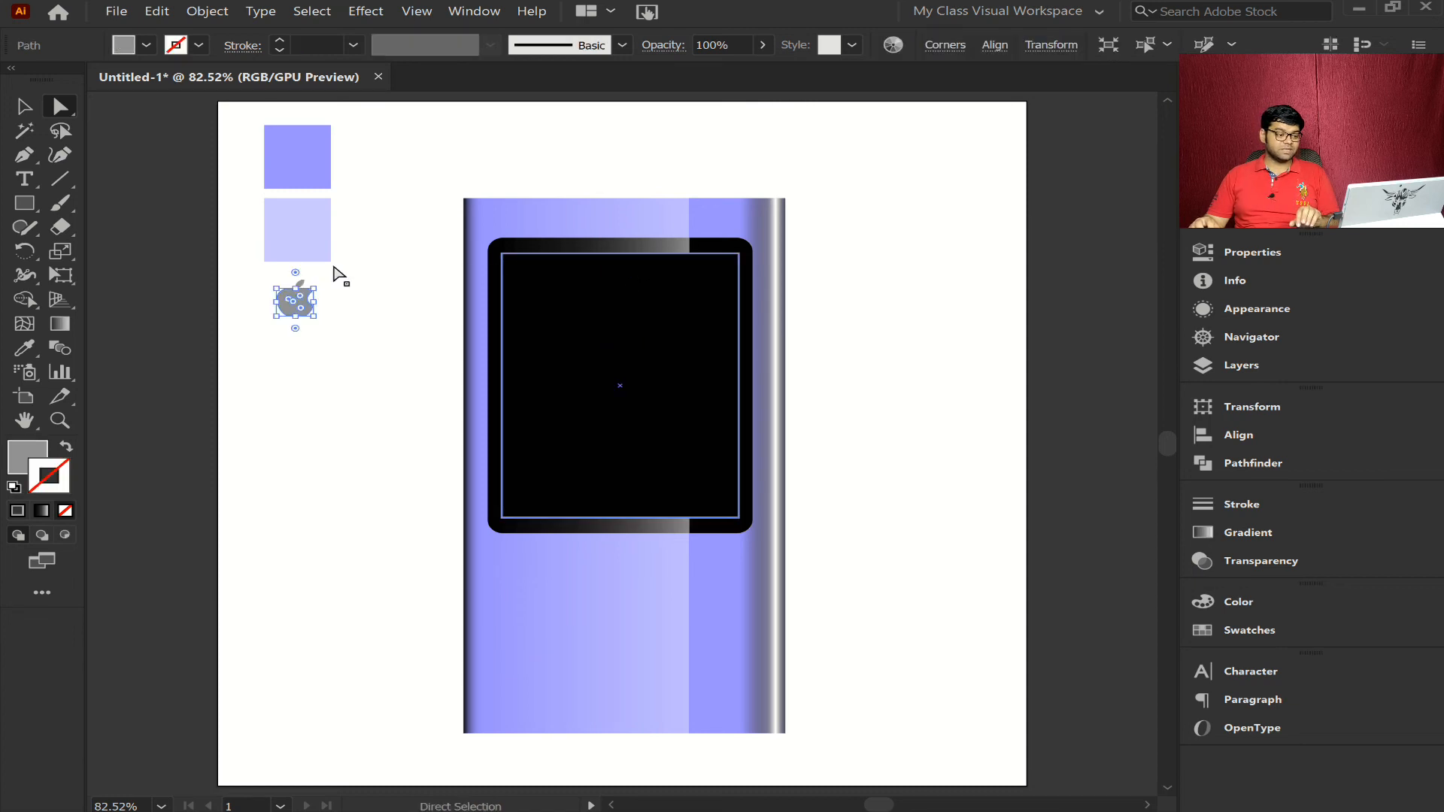
drag(345, 277, 657, 345)
click(25, 105)
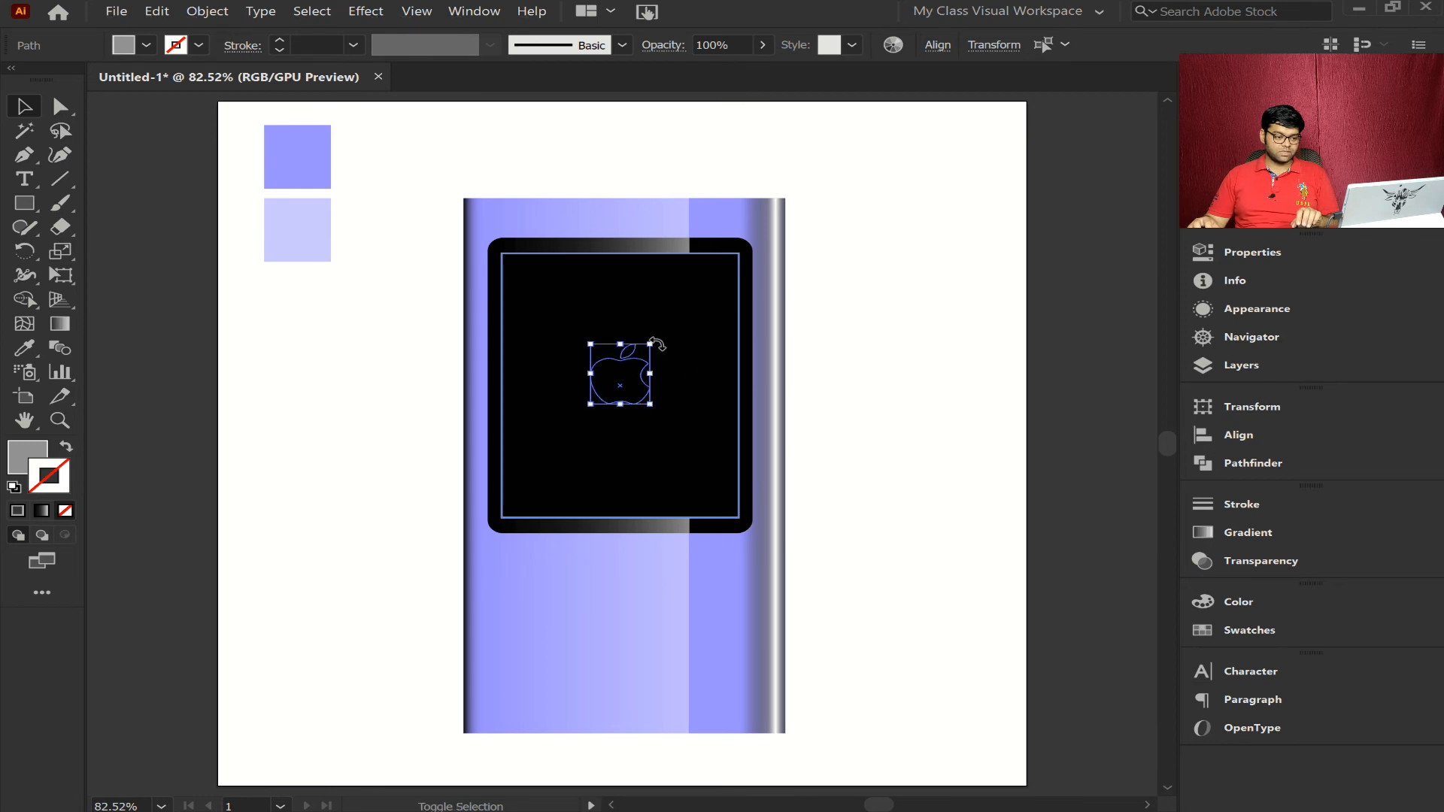
- Bring the Apple logo to the front of the black screen and deselect it
right_click(637, 380)
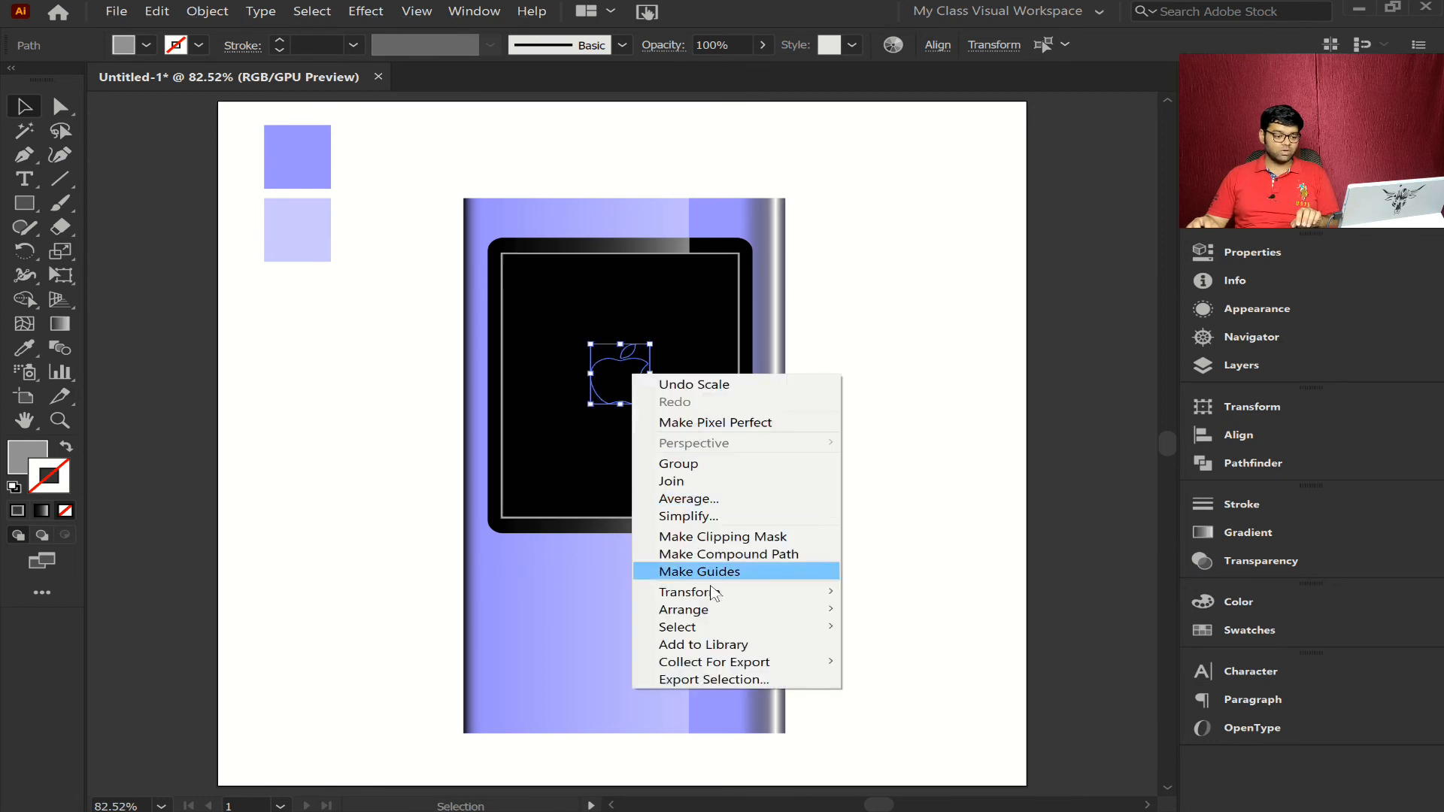
mouse_move(814, 617)
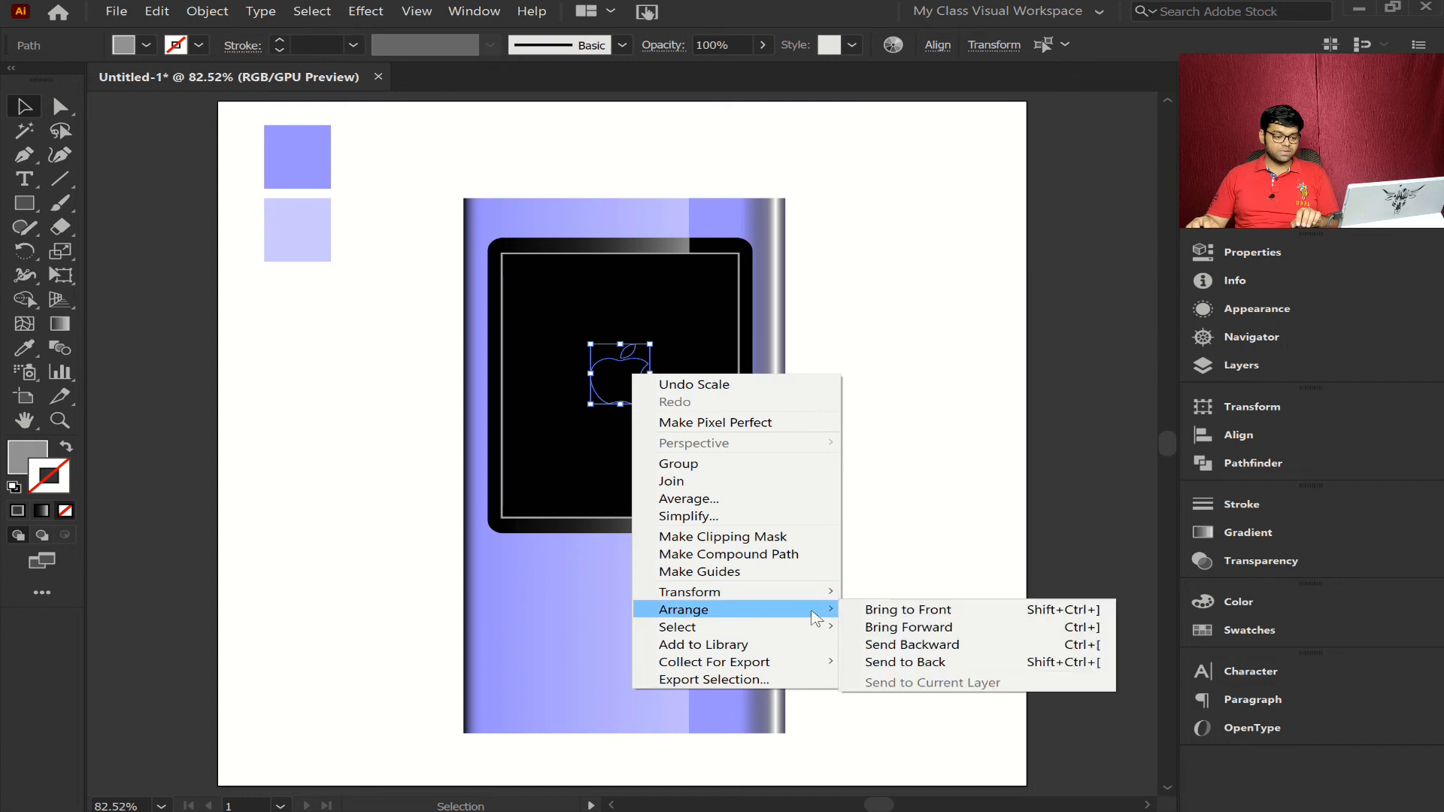
click(862, 610)
click(896, 494)
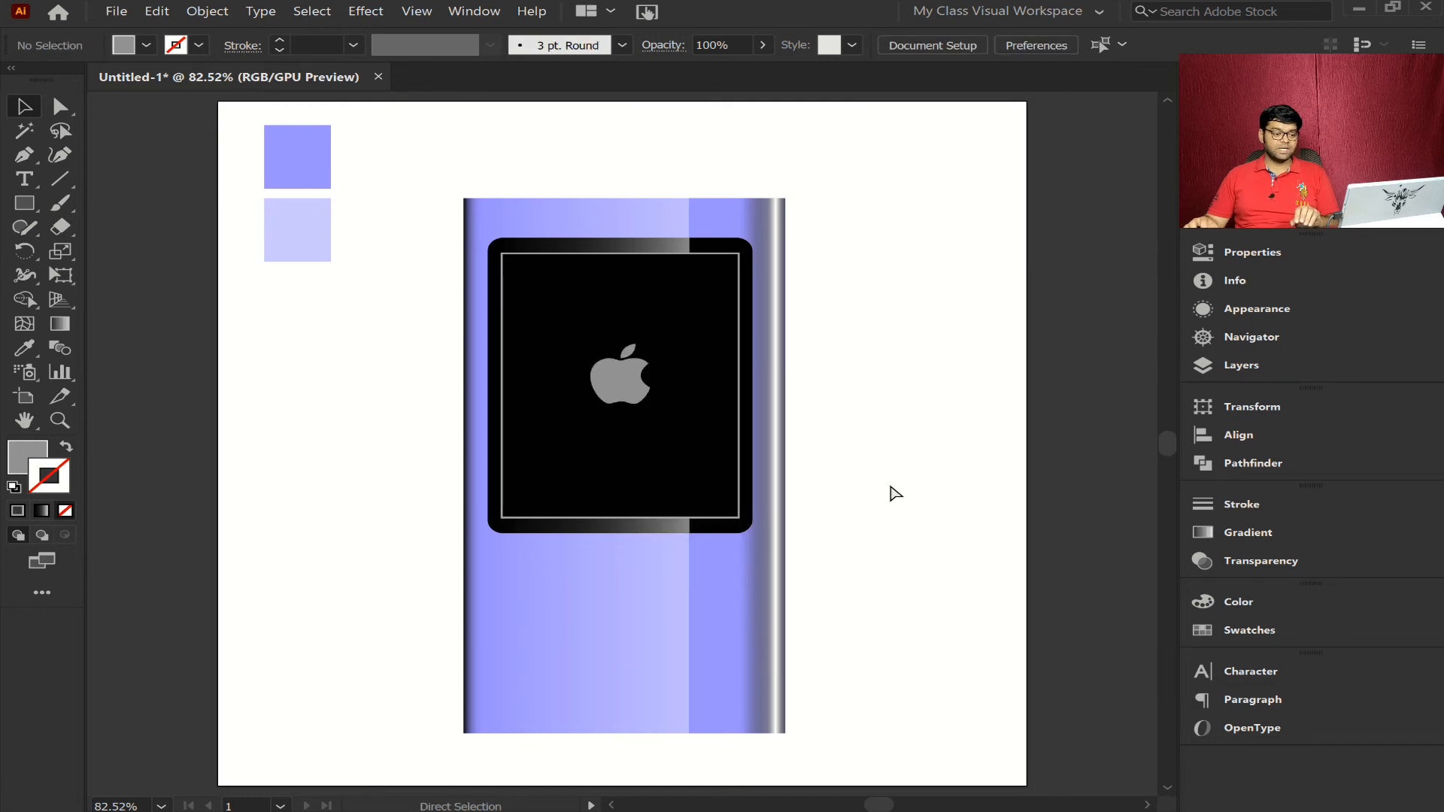
key(ctrl+minus)
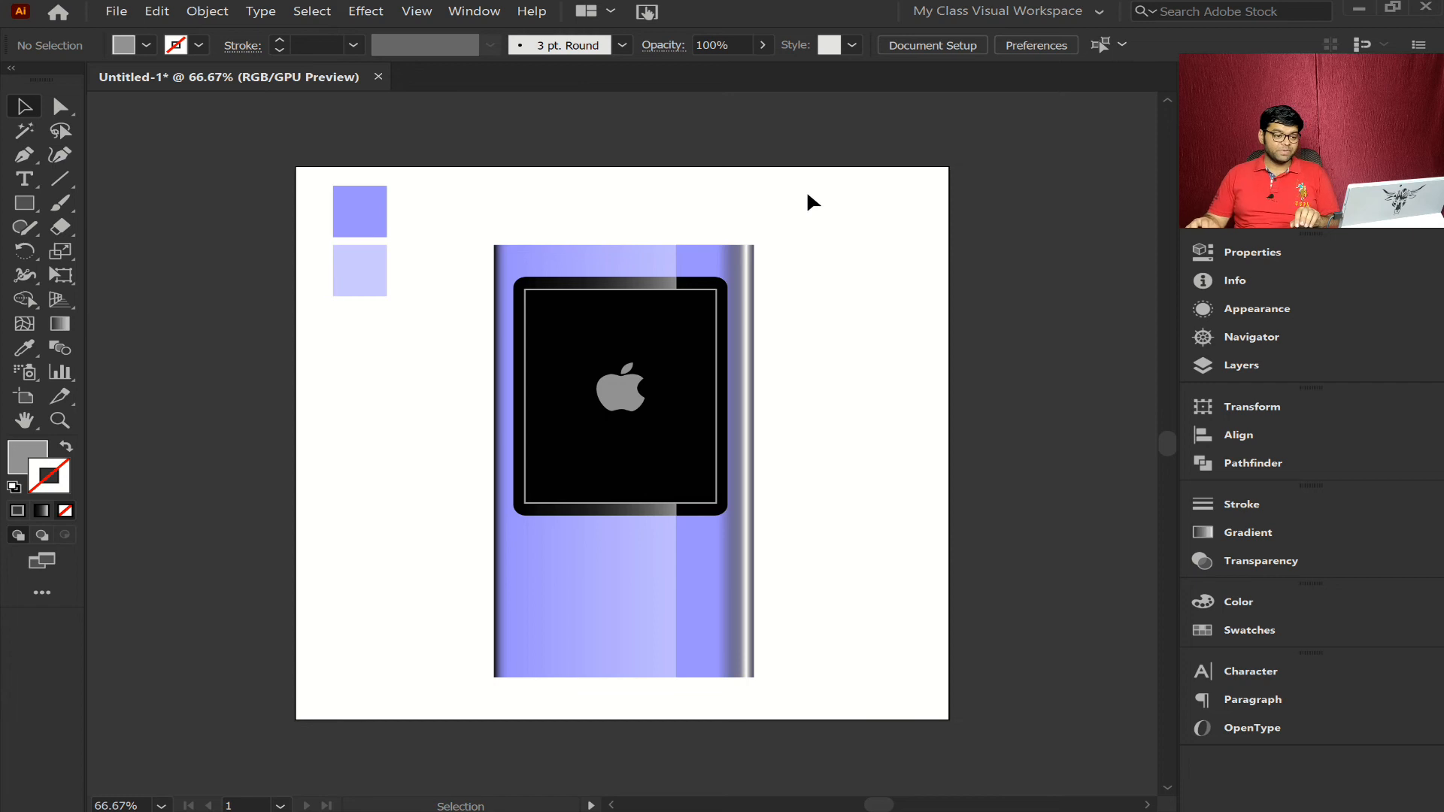
- Group all parts of the device and move the group up close to the artboard's upper edge
drag(820, 208, 490, 676)
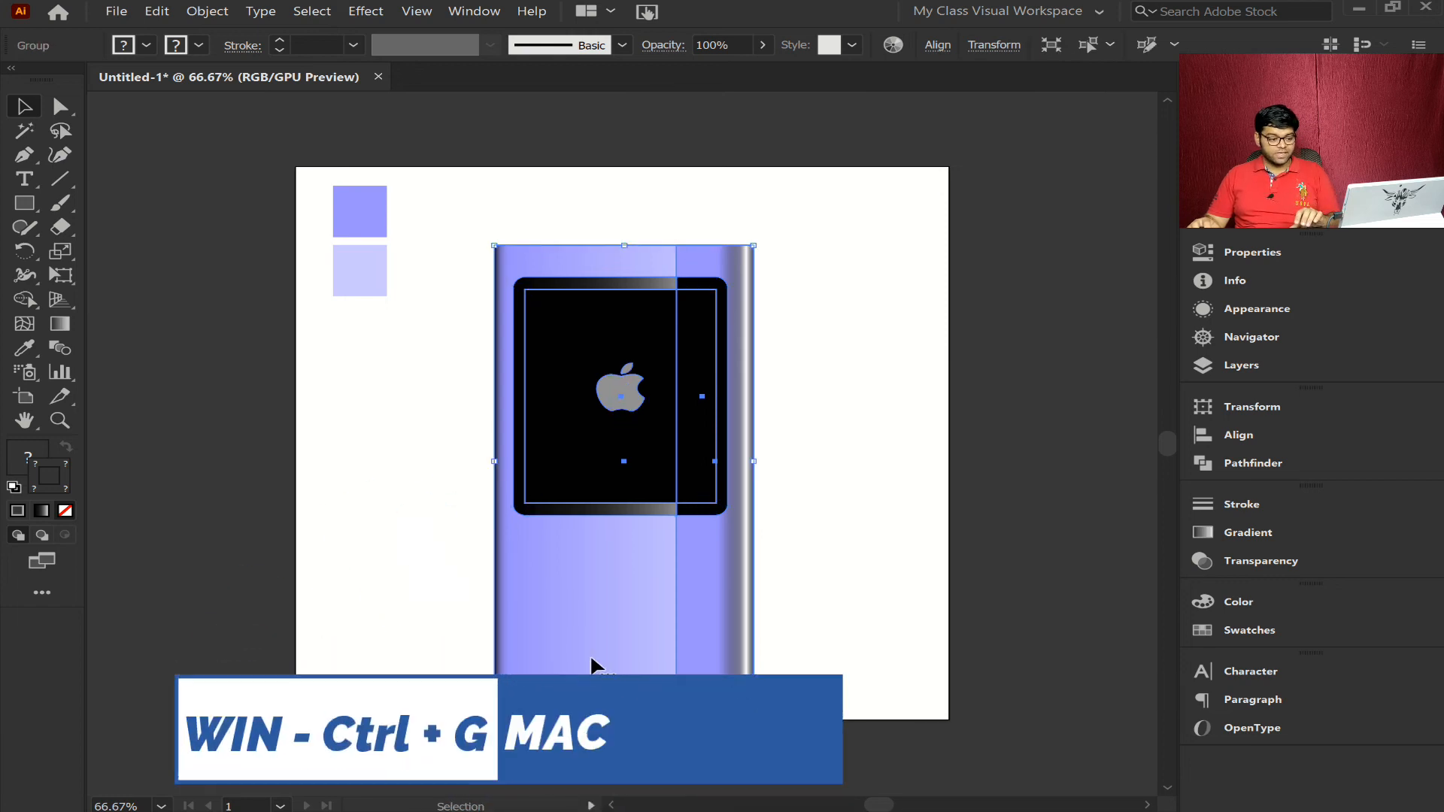
key(ctrl+g)
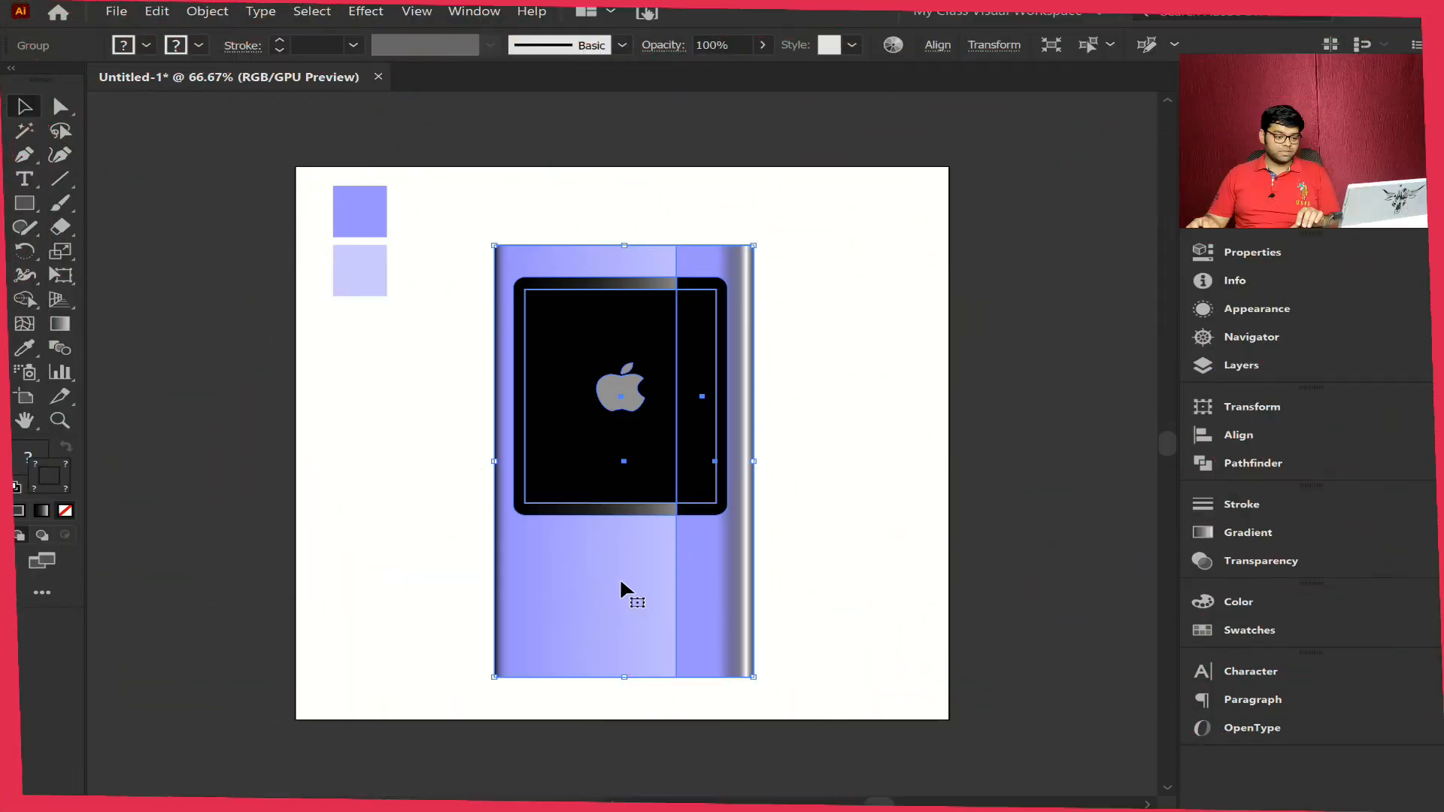
drag(624, 598, 621, 518)
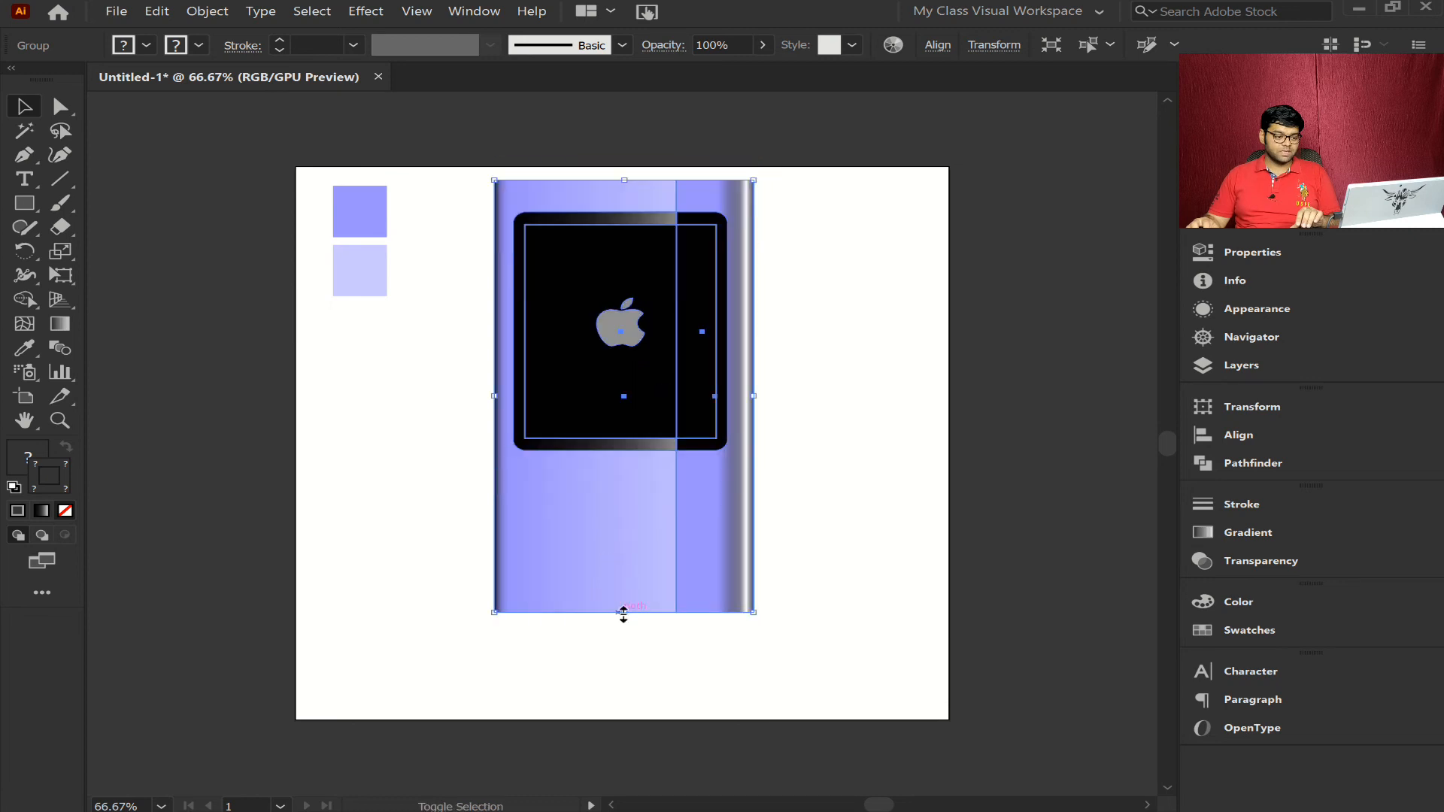
click(878, 508)
- Select the two purple gradient body rectangles inside the group and stretch them downward to lengthen the device body
key(a)
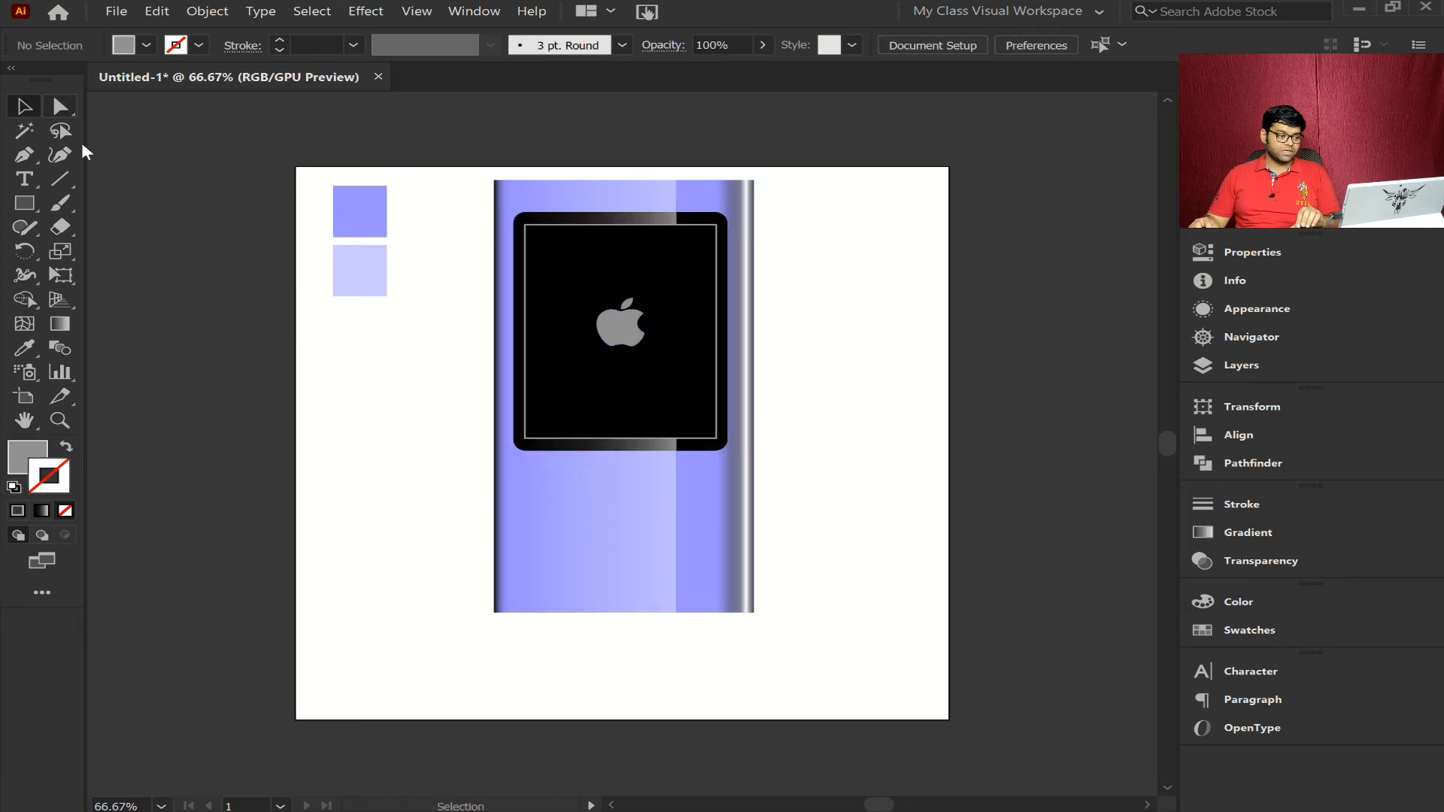
click(716, 537)
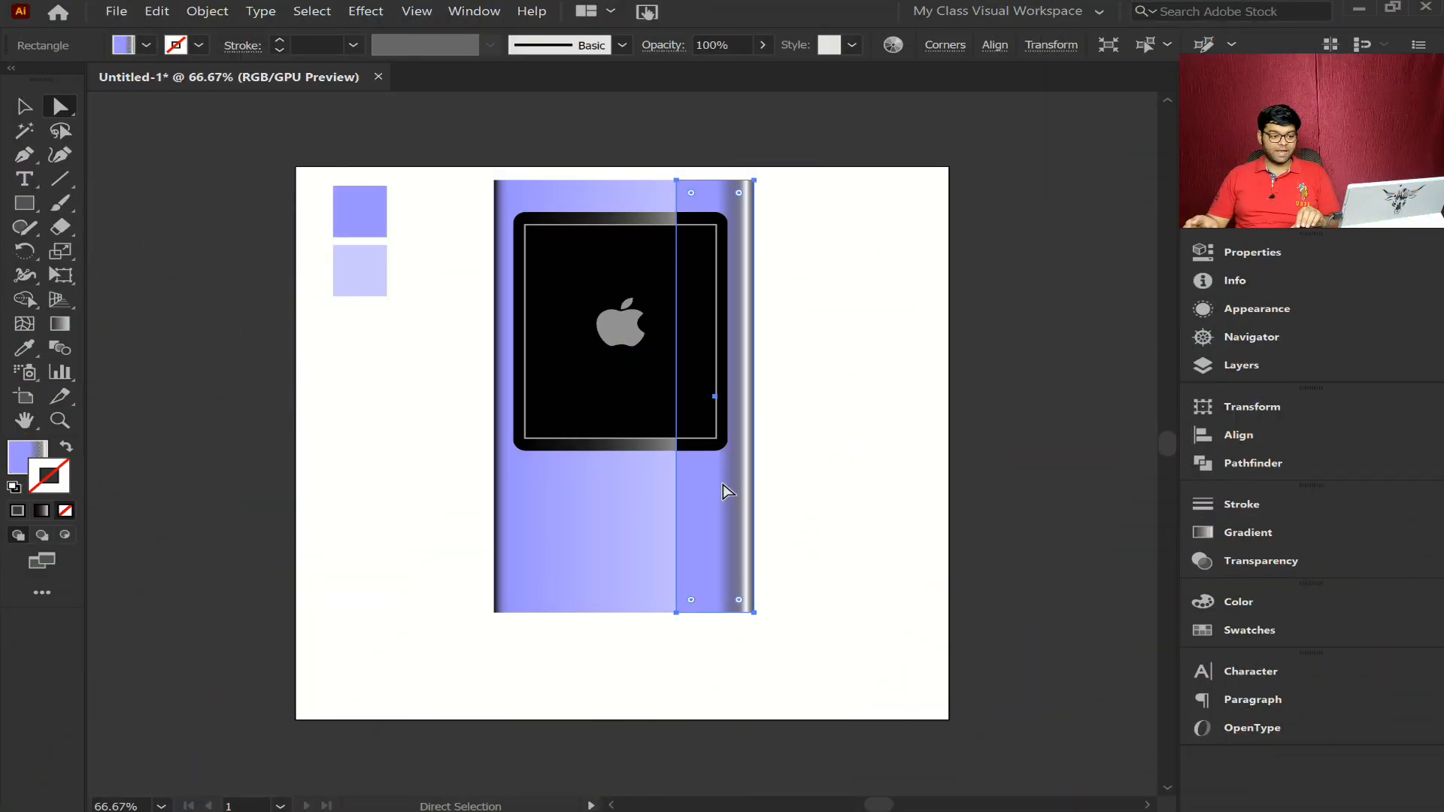
shift+click(616, 513)
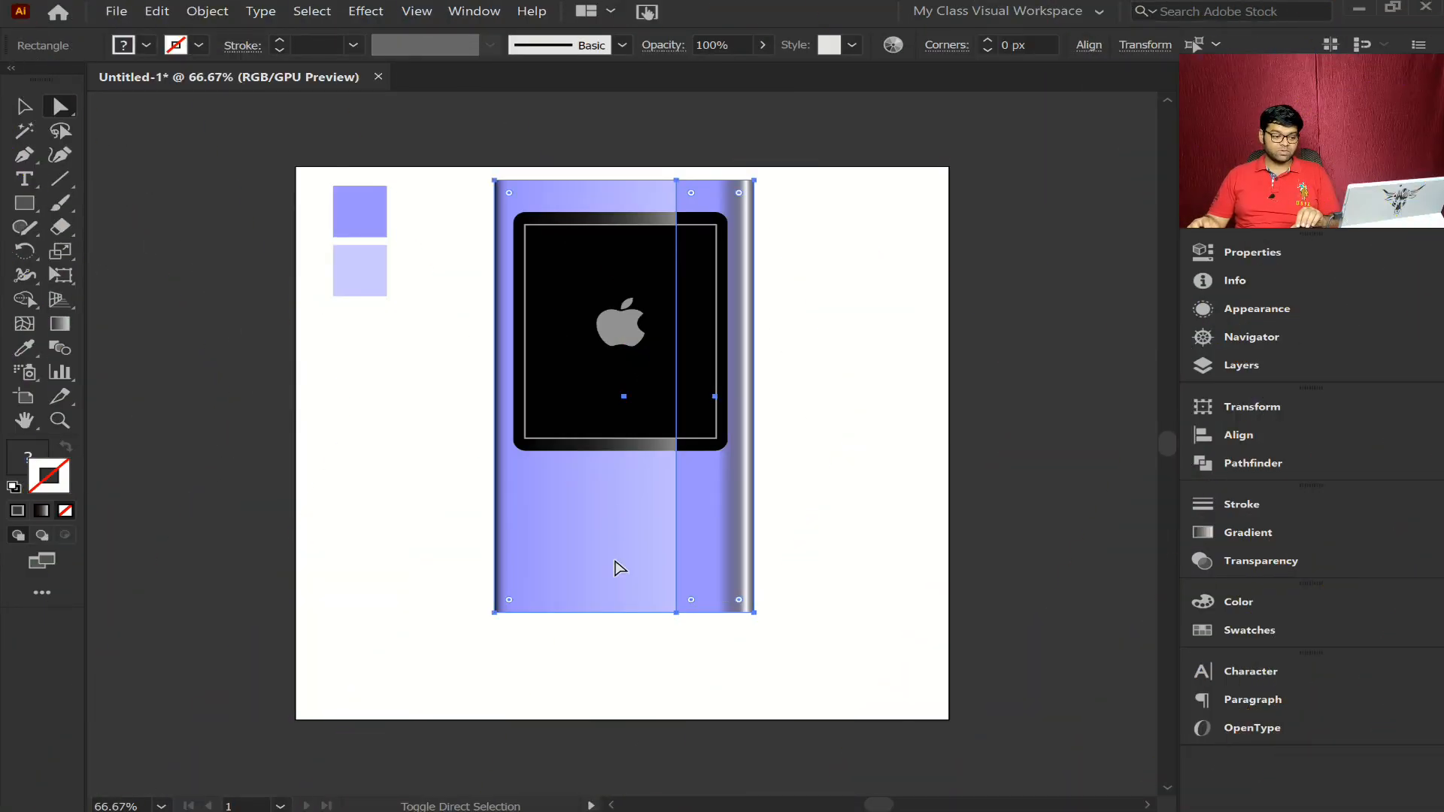
click(24, 106)
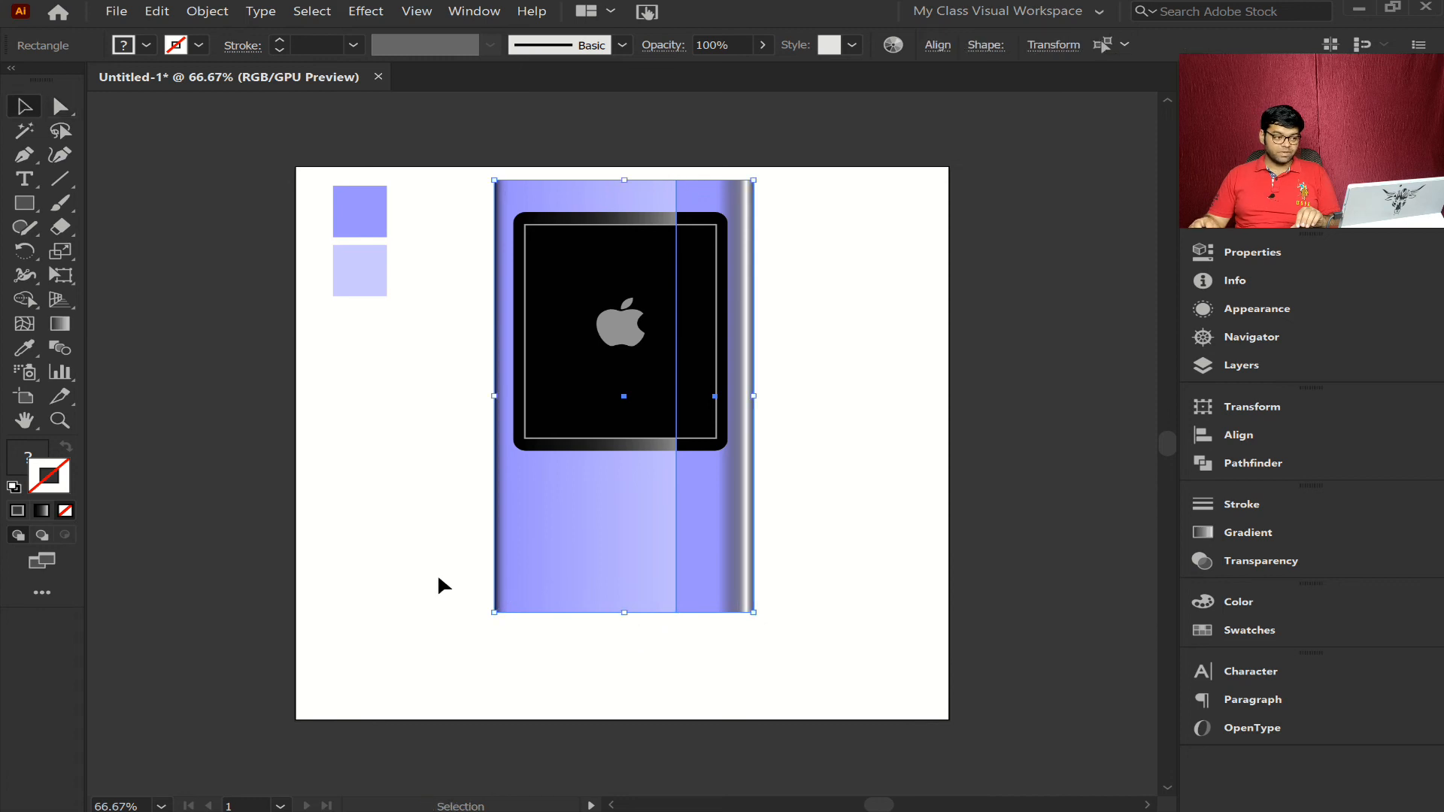
drag(624, 614, 622, 700)
drag(622, 705, 623, 676)
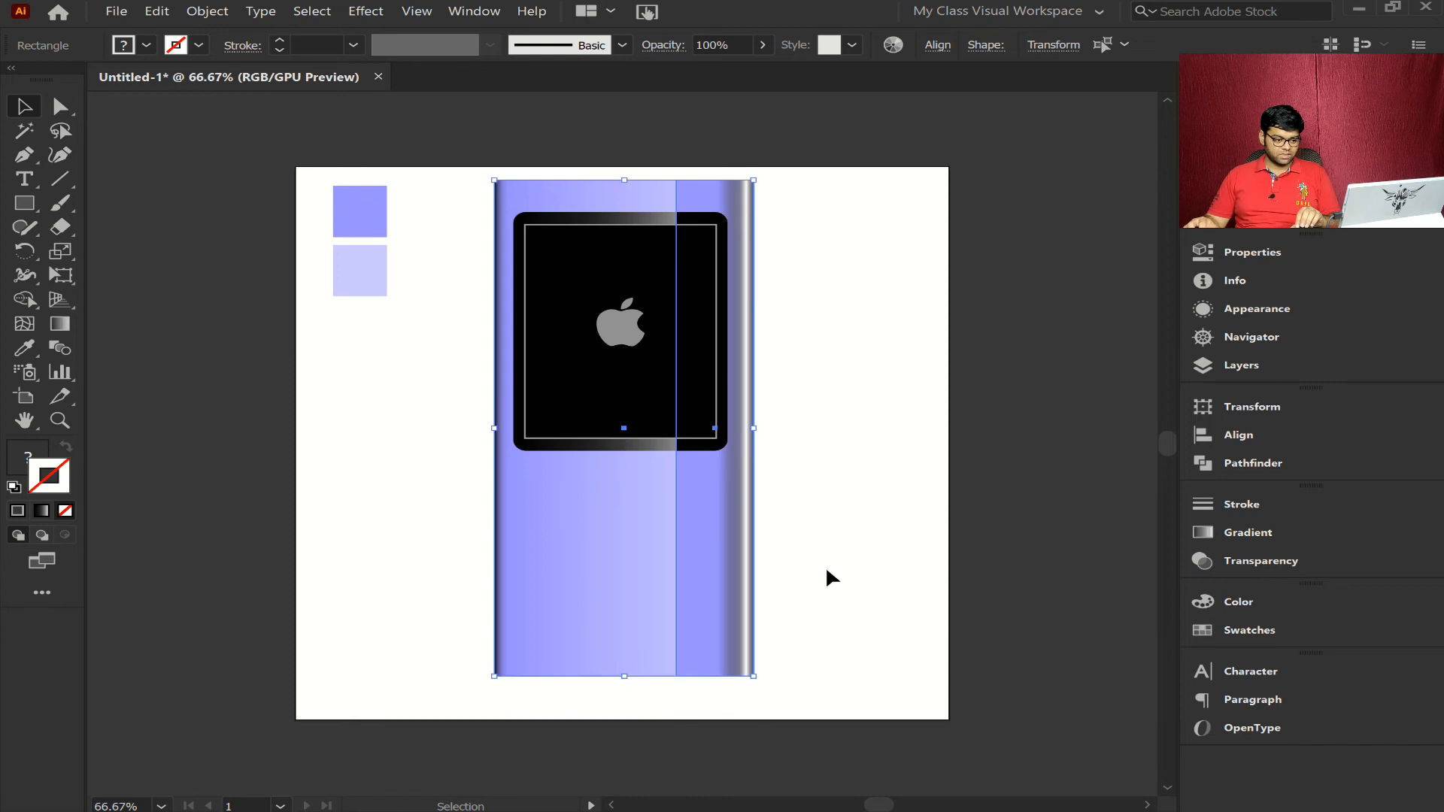
click(825, 563)
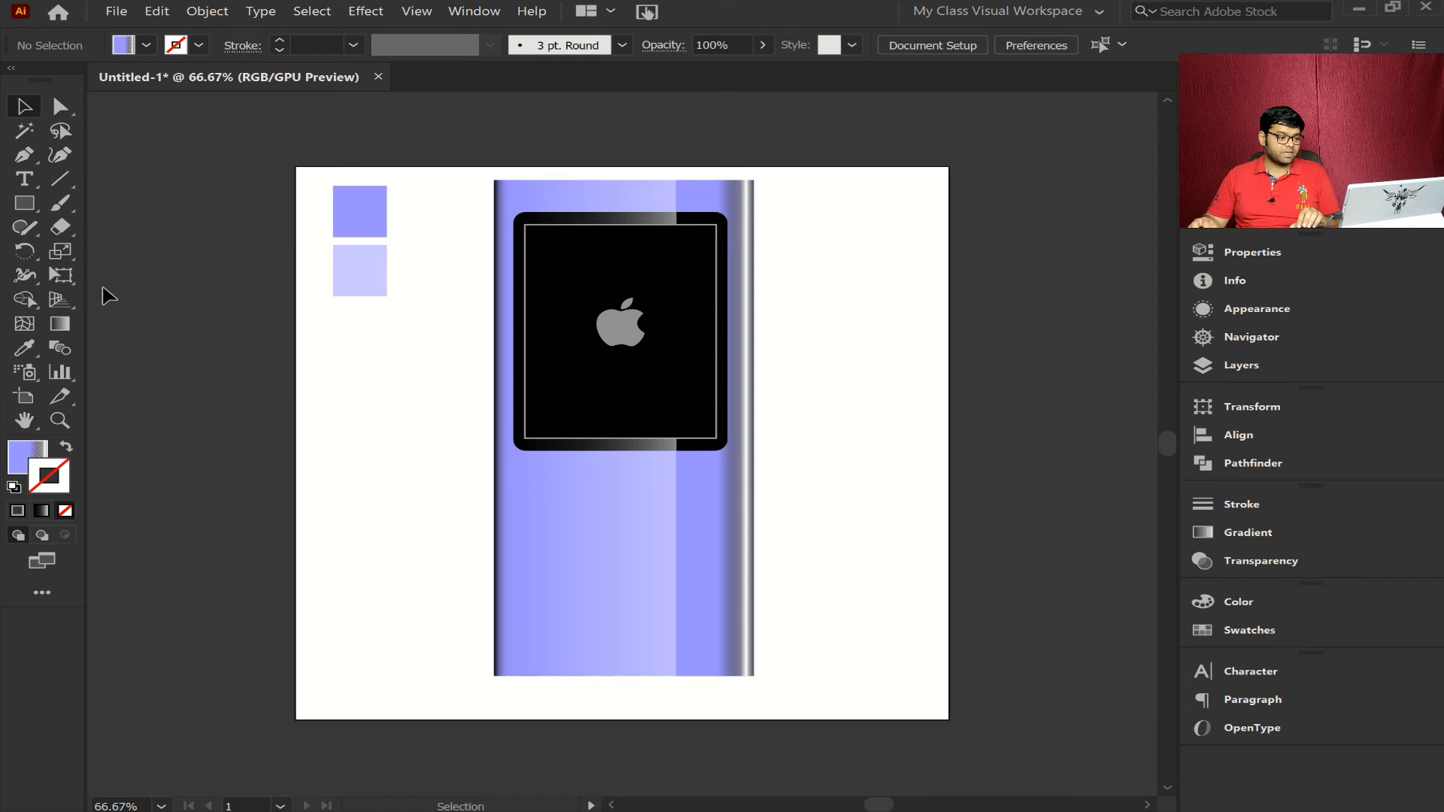
- Draw an ellipse centered below the black screen with no fill and a solid a5a5a5 gray stroke
drag(34, 200, 101, 247)
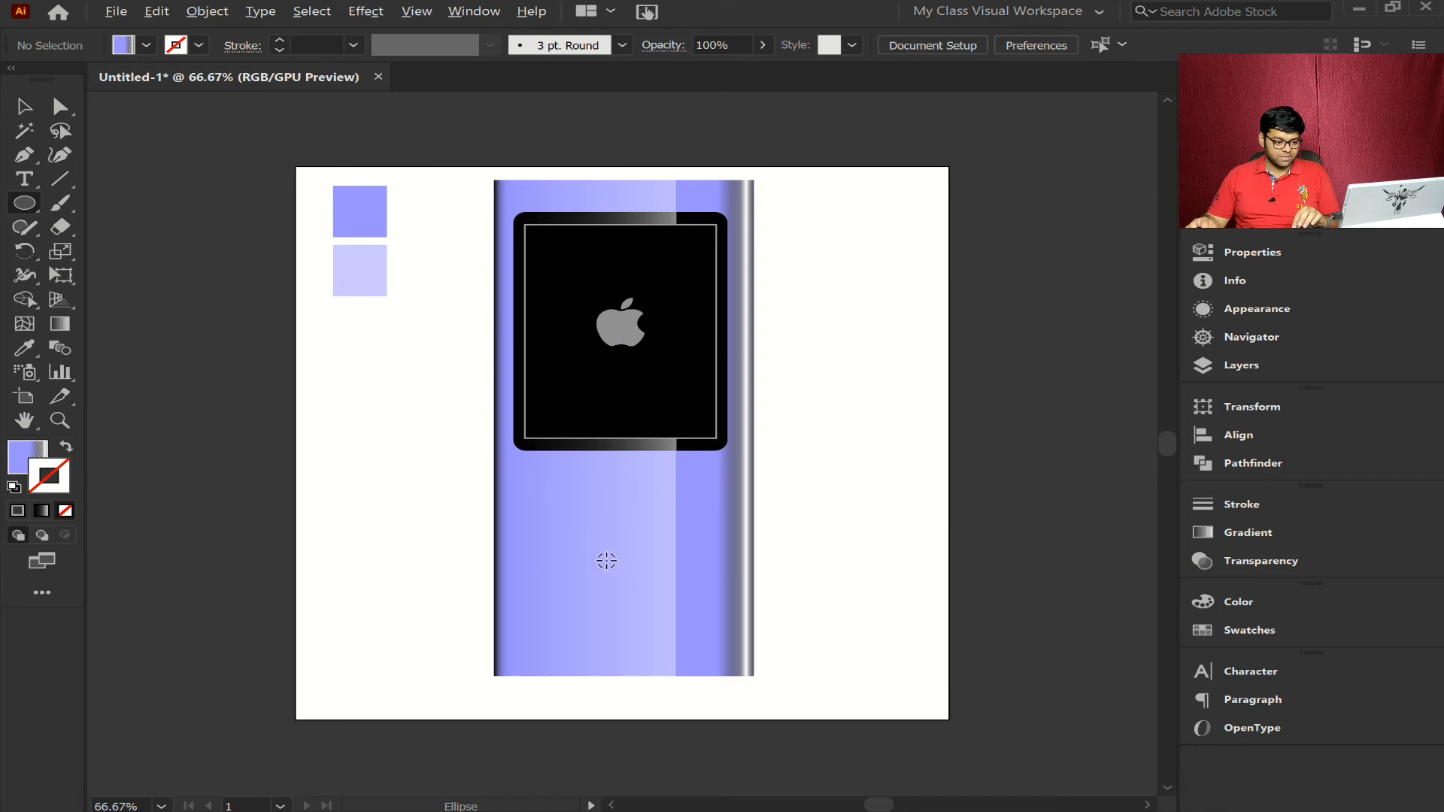
drag(614, 555, 707, 636)
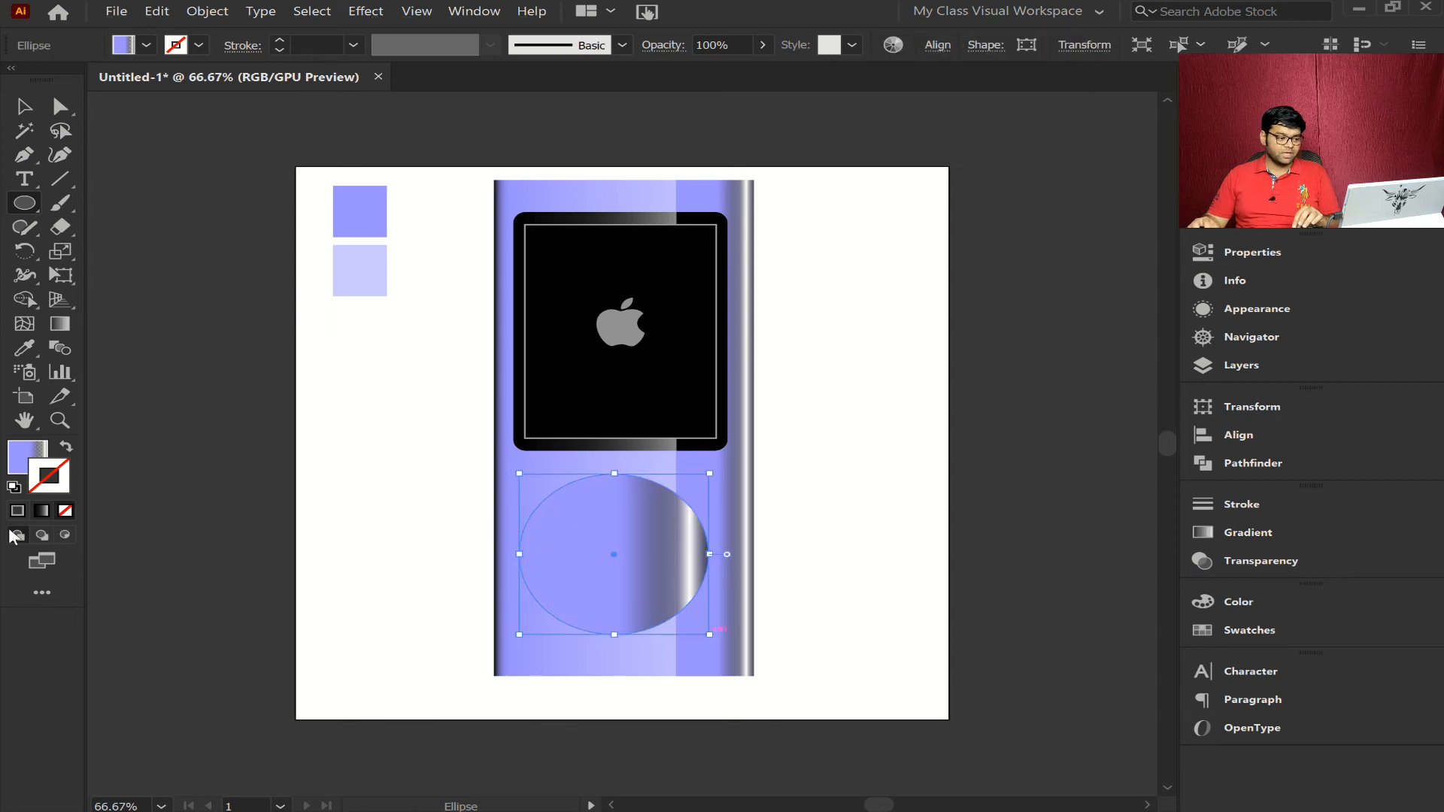
click(19, 463)
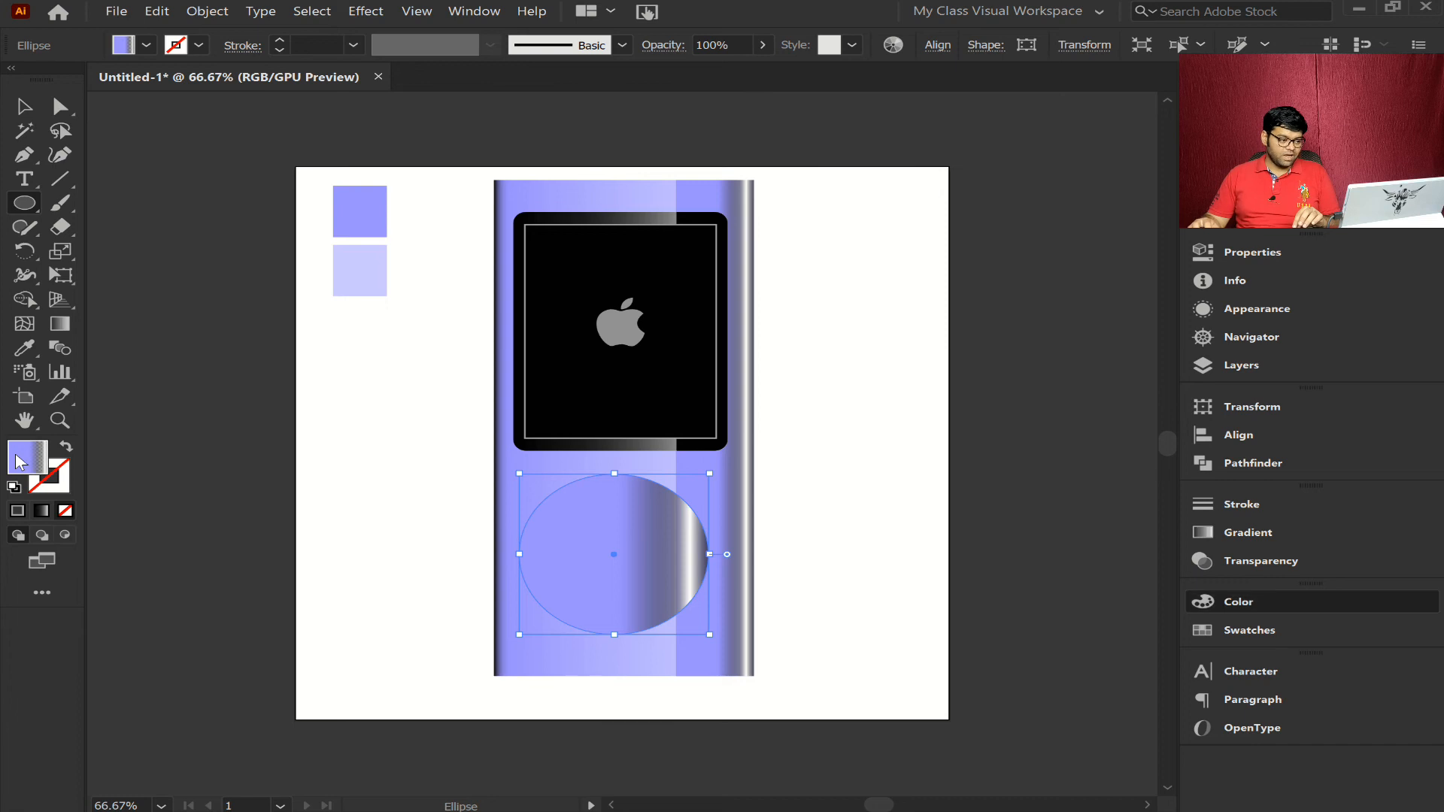
click(19, 512)
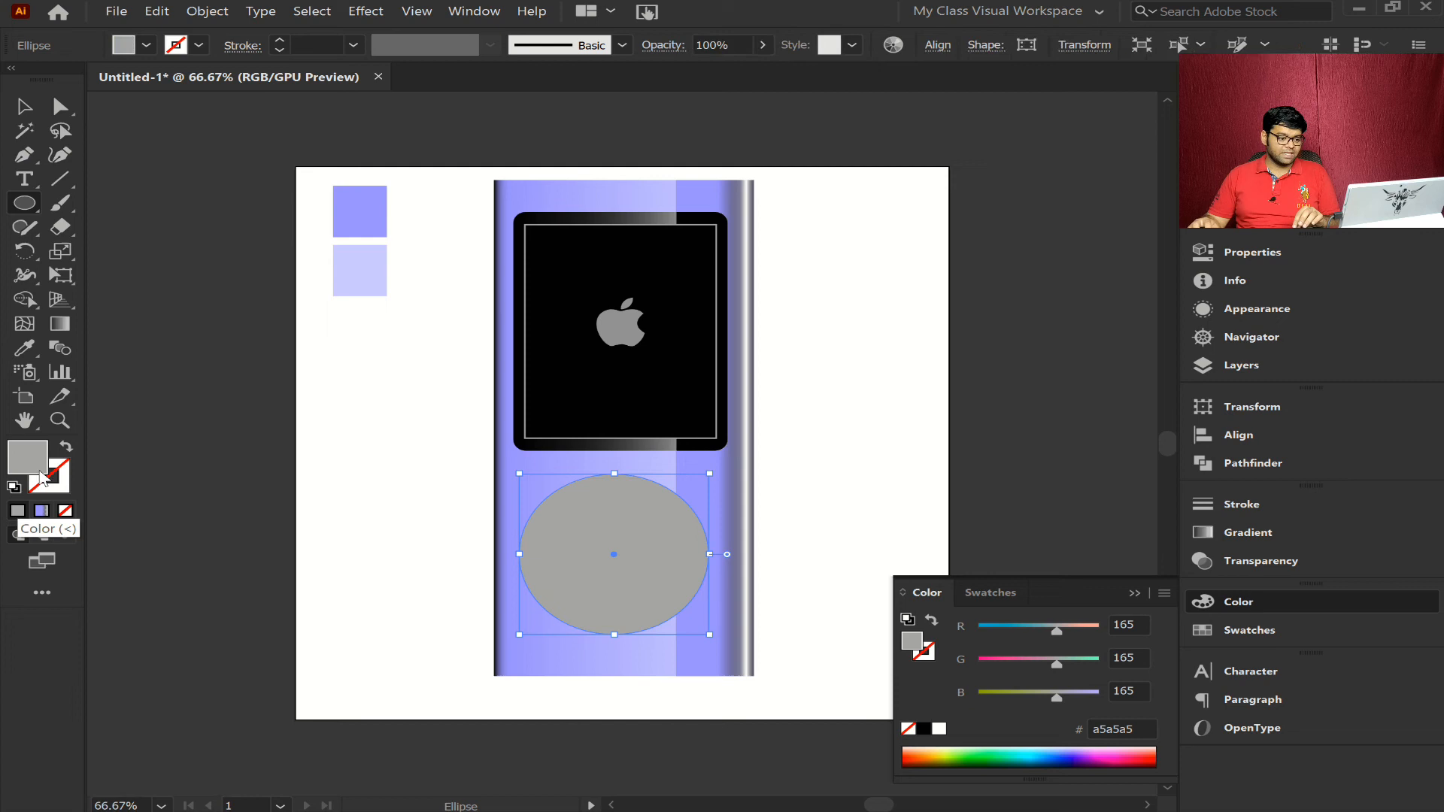
click(67, 448)
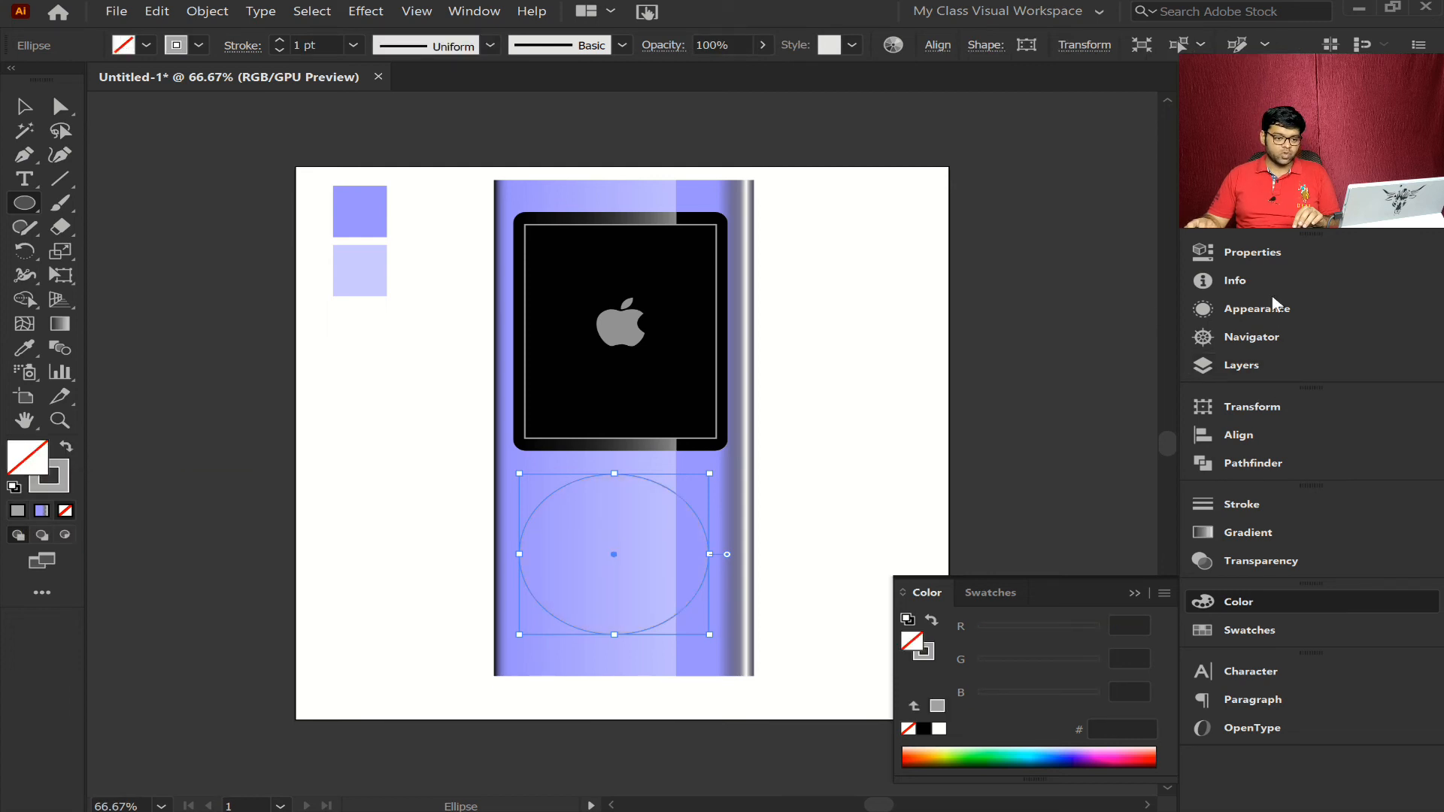
- Align the ellipse's stroke to the inside and raise its weight to 32 pt to form a thick ring
click(1257, 496)
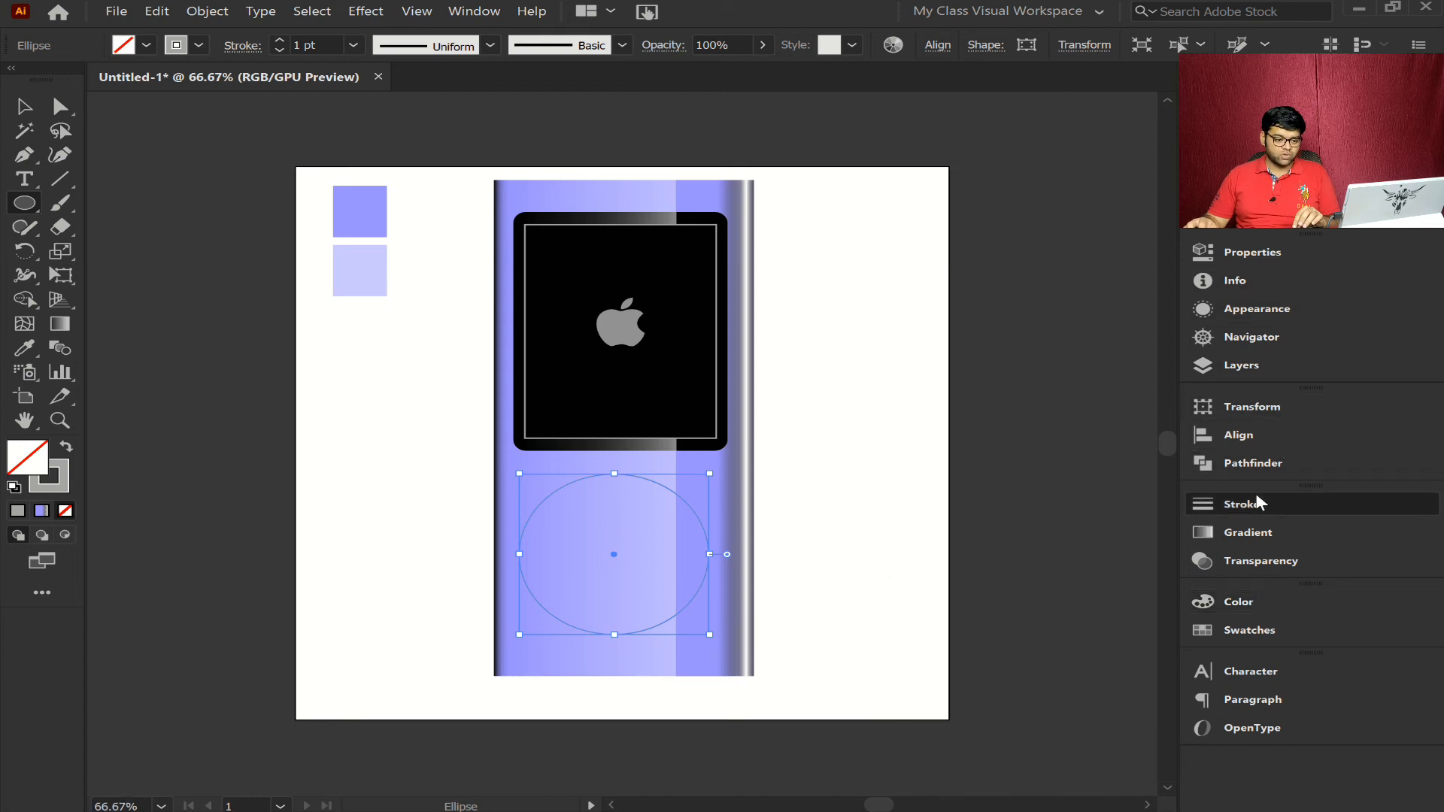
click(1021, 581)
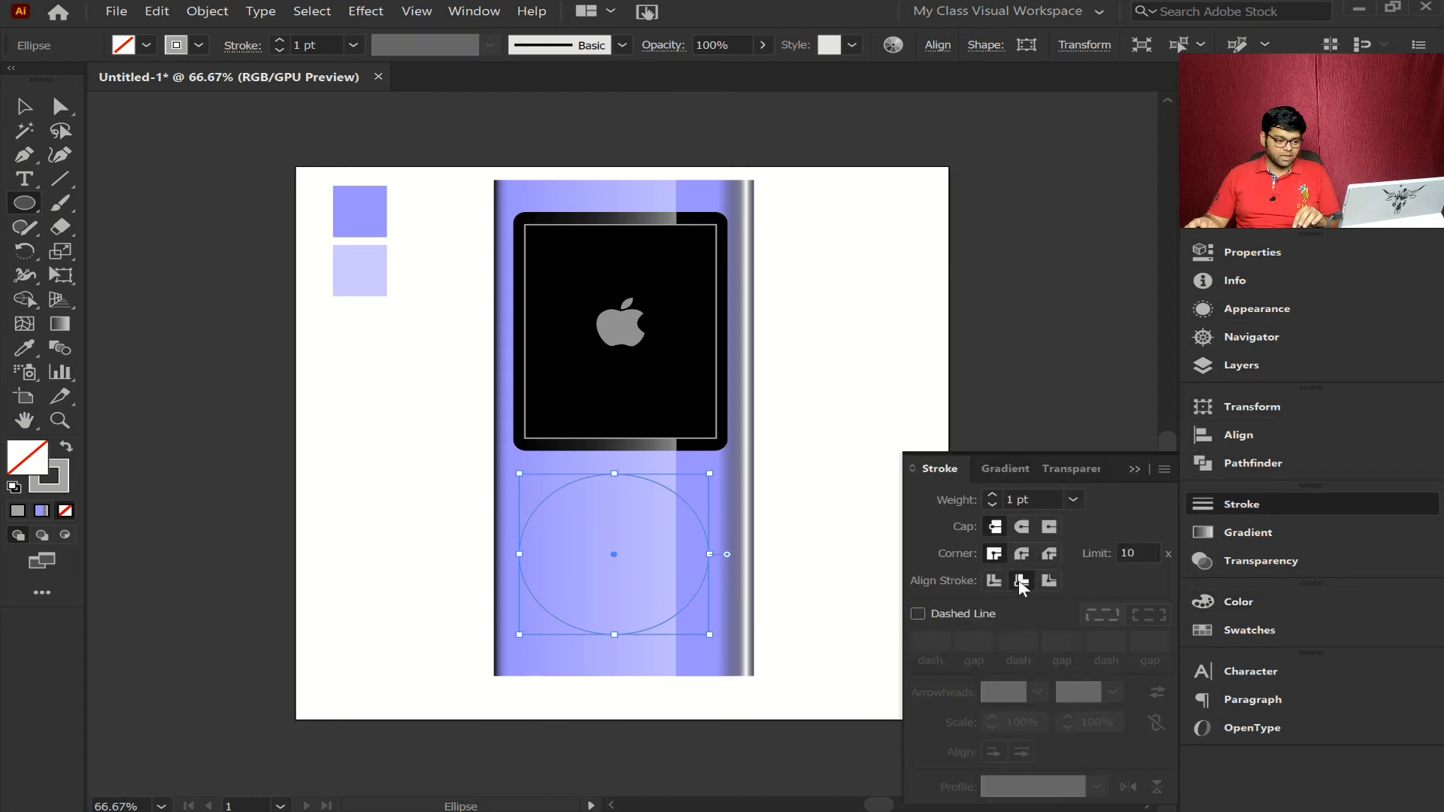
click(994, 496)
click(993, 496)
click(994, 497)
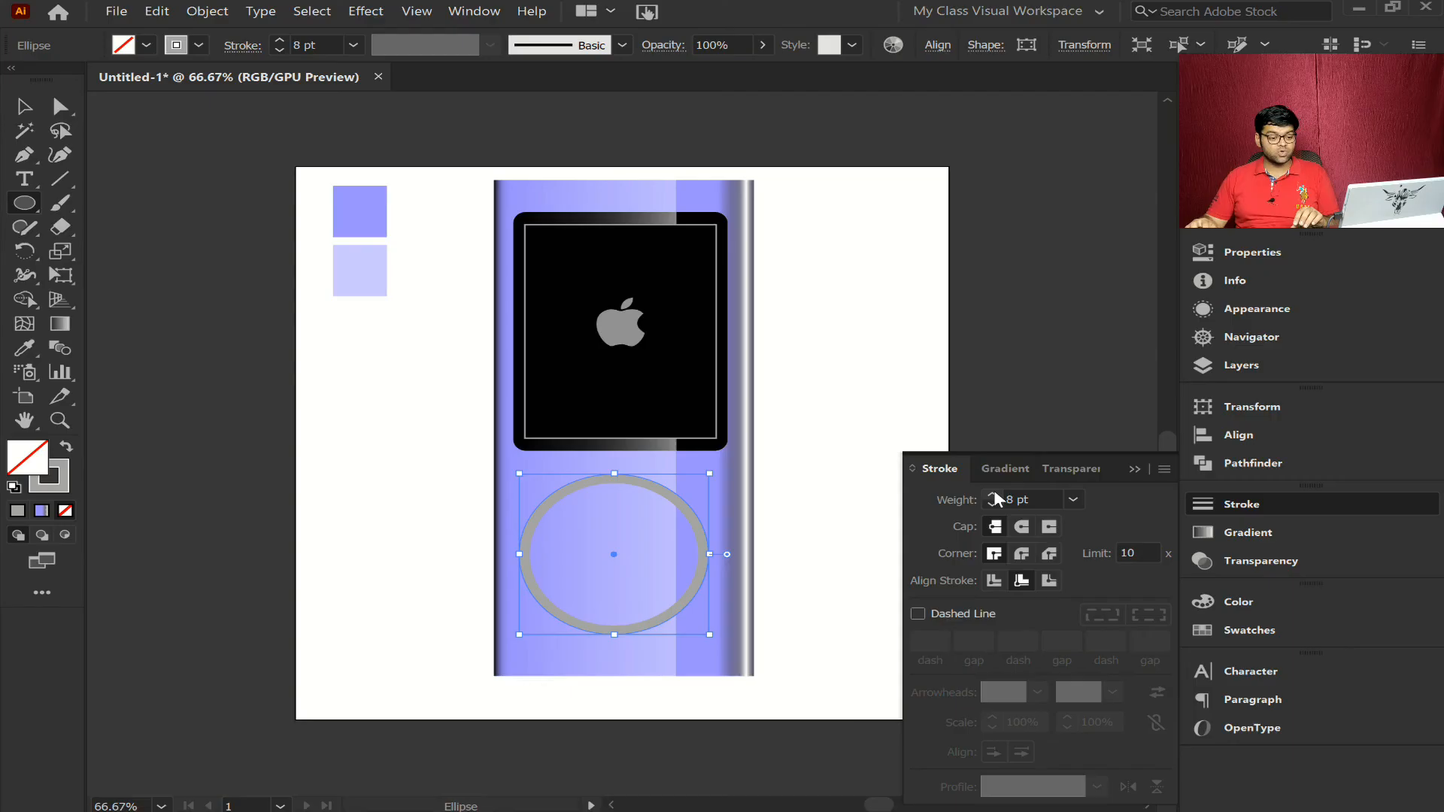
click(995, 496)
click(994, 495)
click(994, 495)
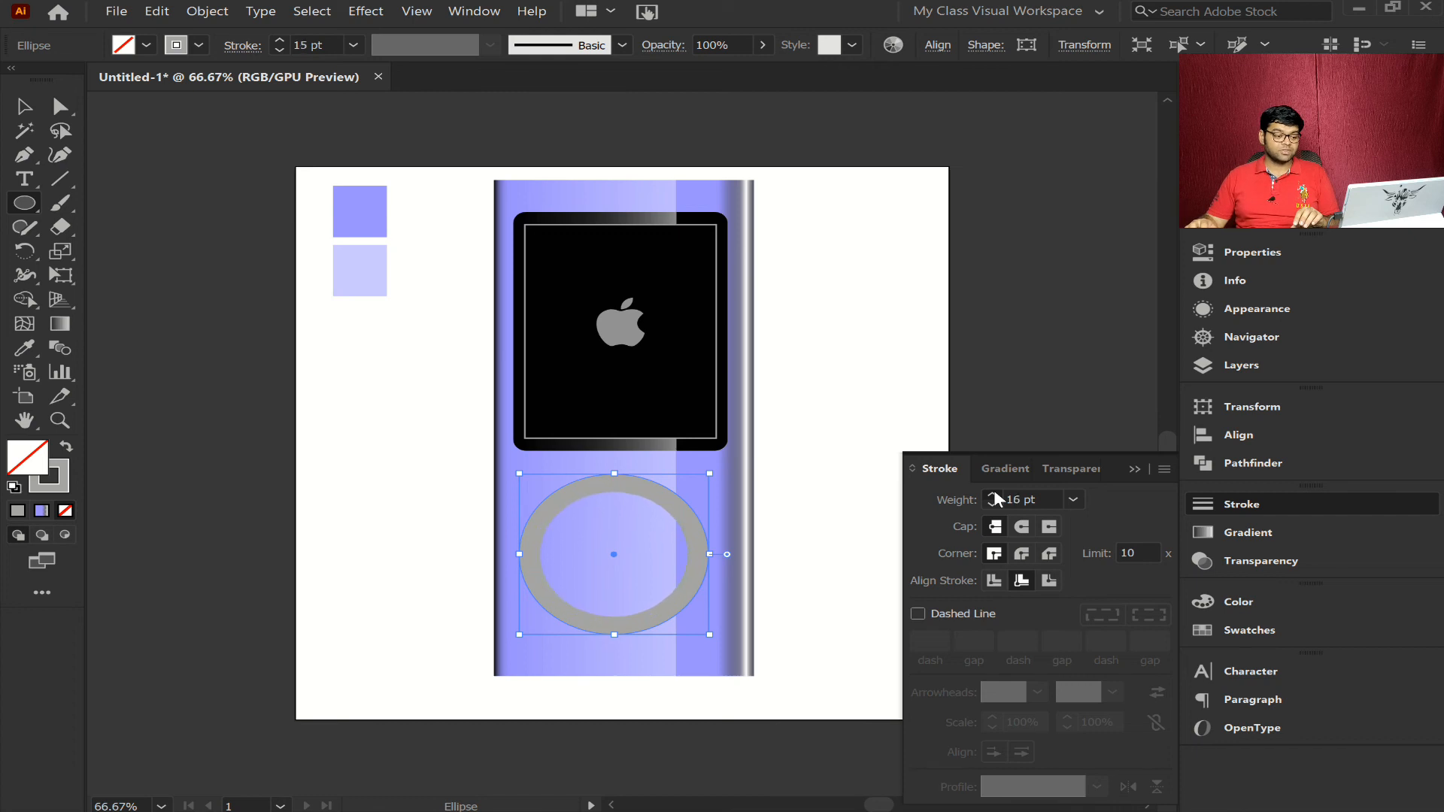
click(994, 496)
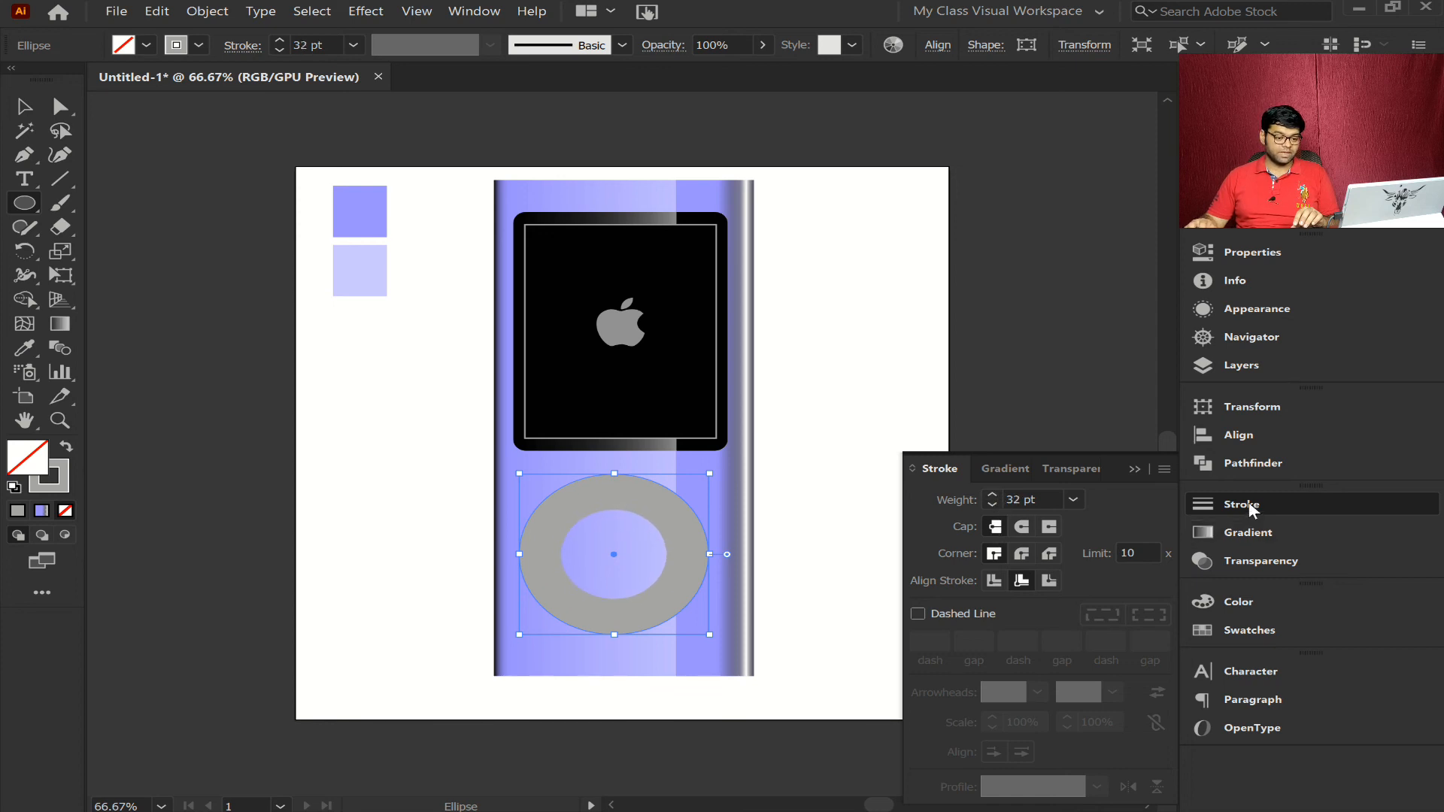
click(1251, 505)
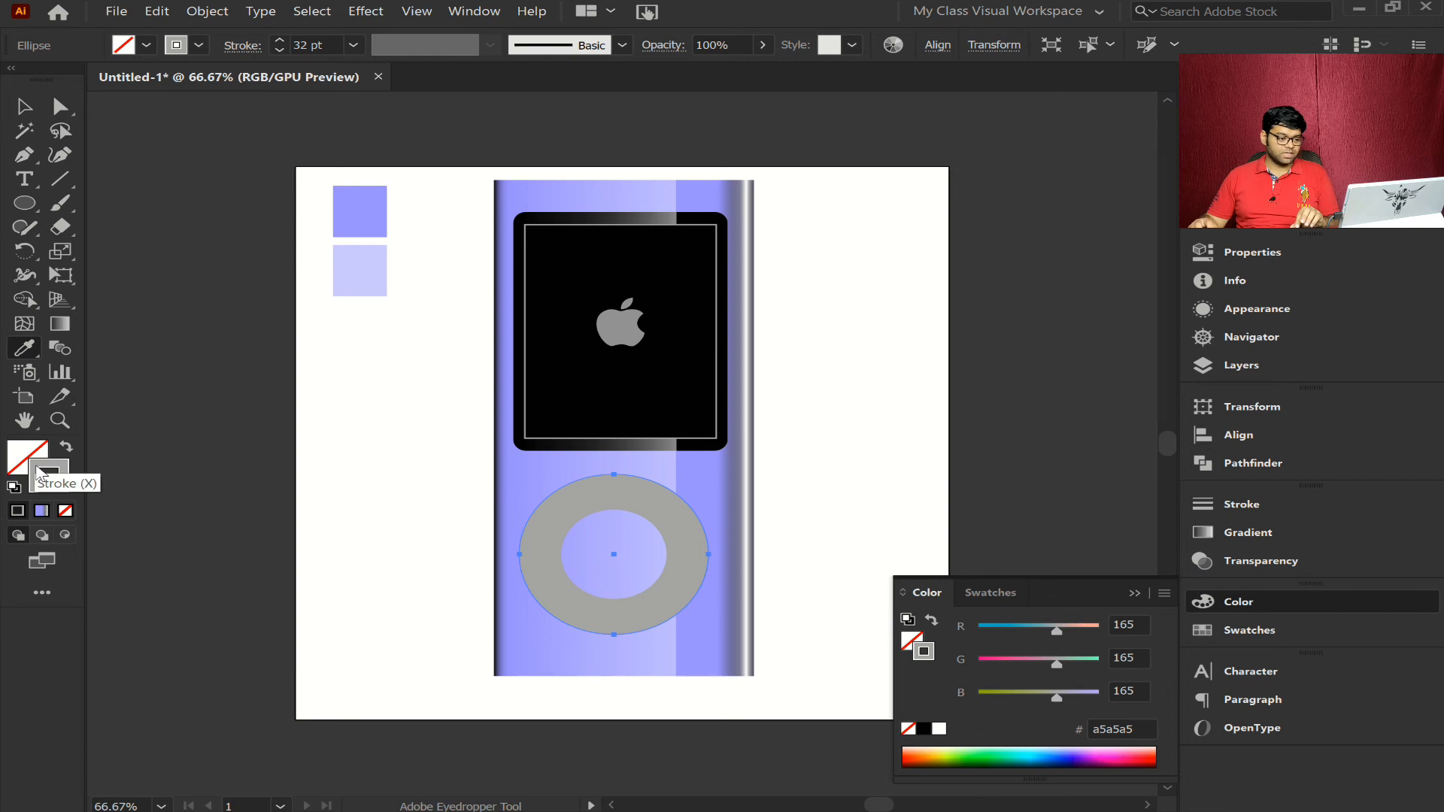
- Change the ring's stroke color to white, ffffff
double_click(37, 473)
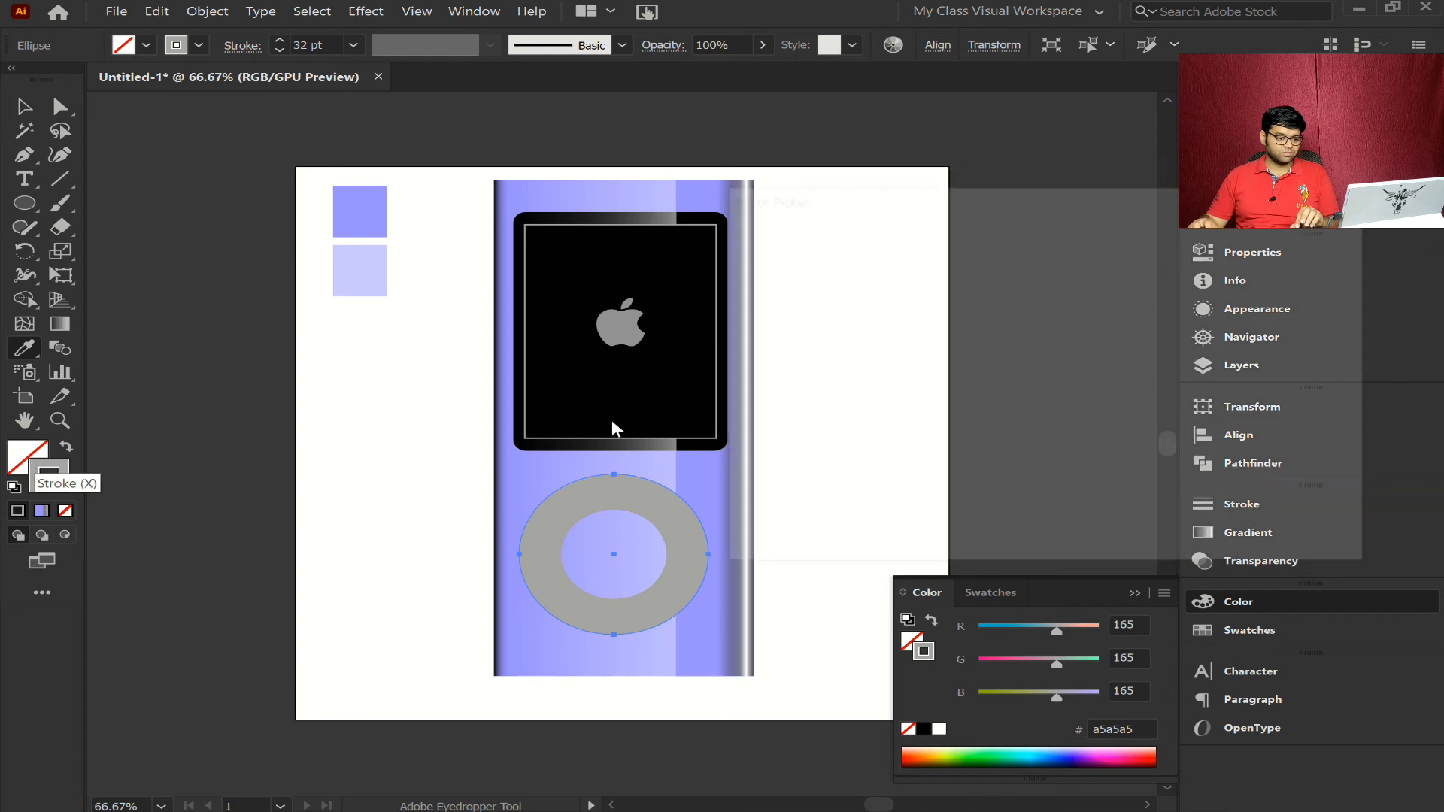
click(1290, 258)
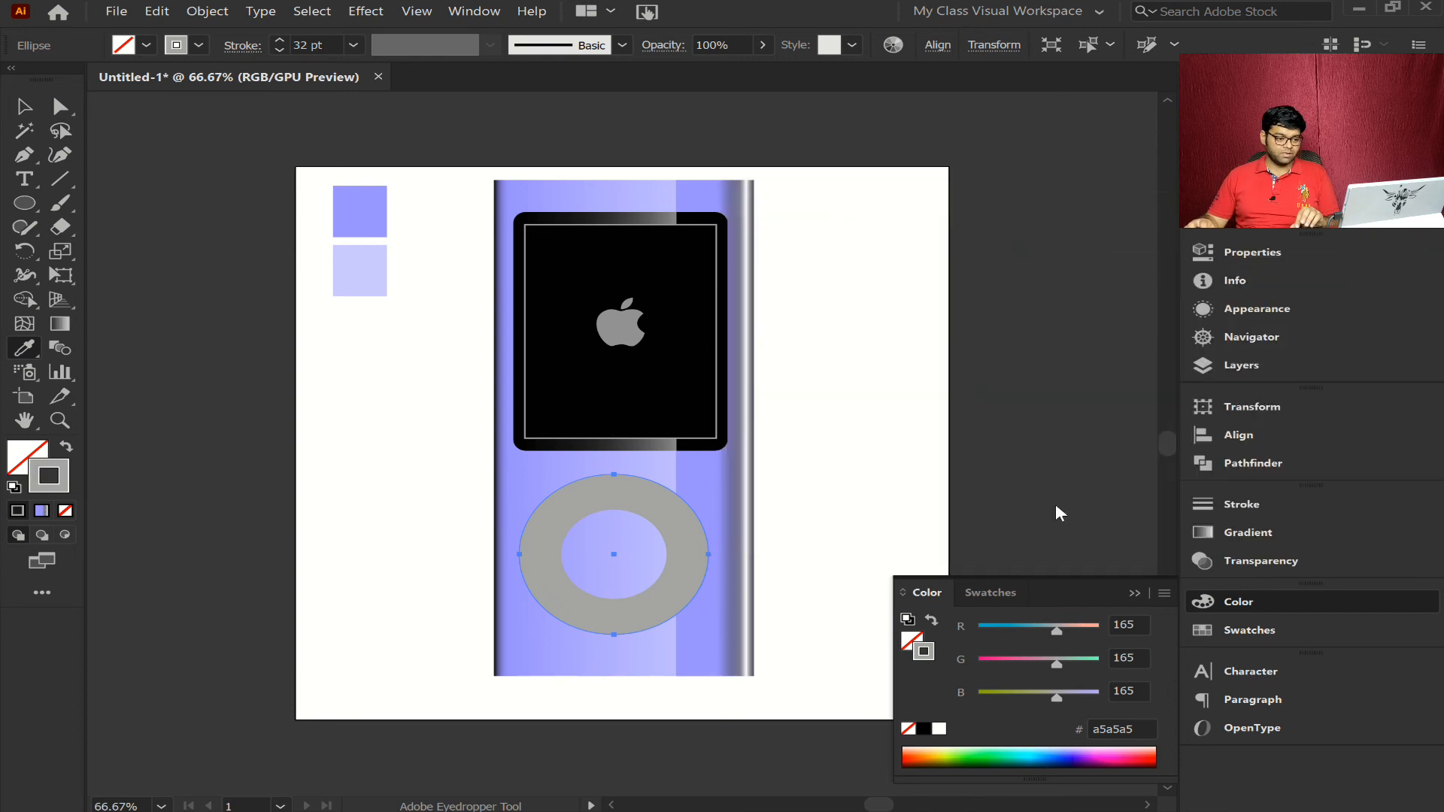
key(v)
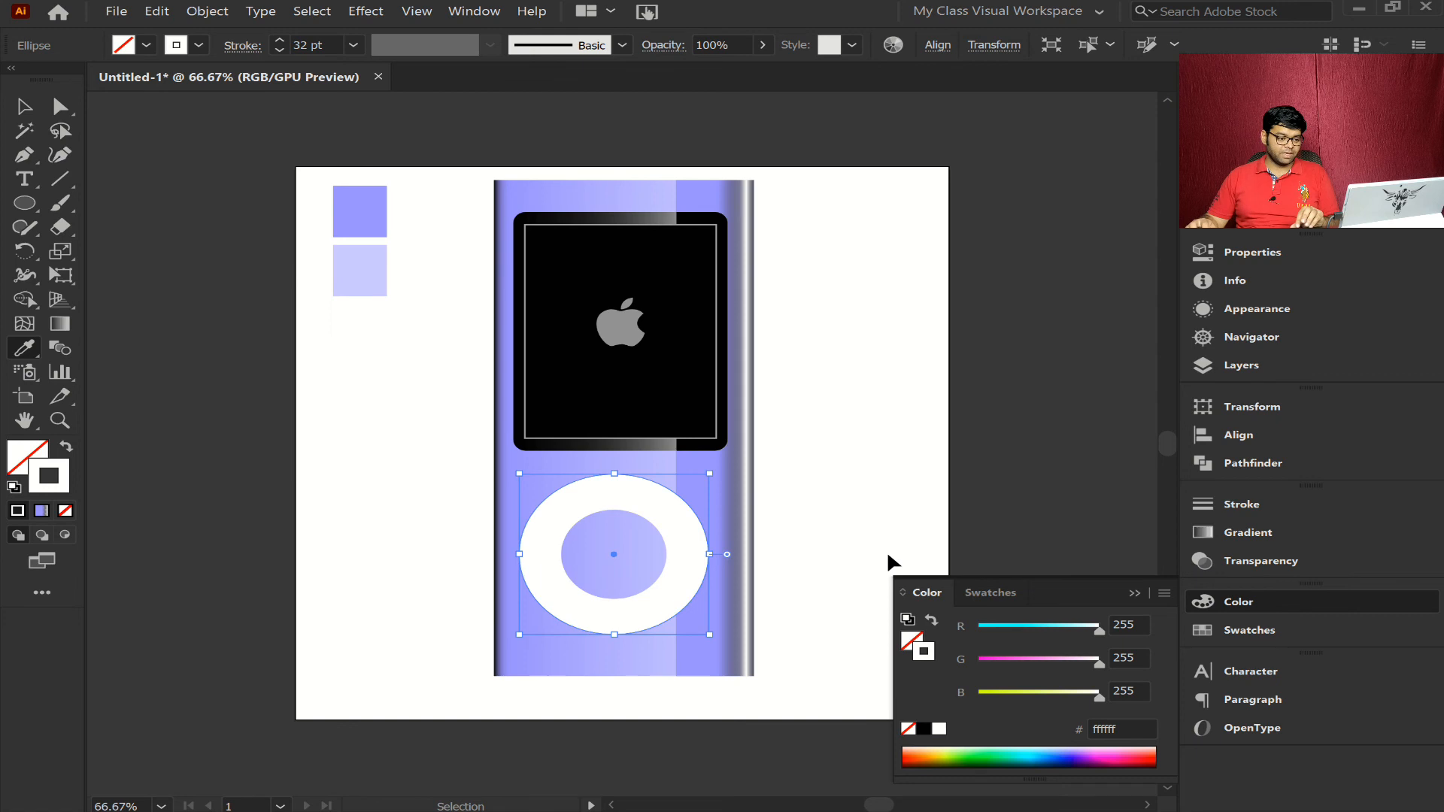
- Nudge the white ring slightly to the right to center it under the screen and deselect it
key(i)
key(Right)
key(Right)
key(Right)
key(Right)
key(Right)
key(Right)
key(Right)
key(Right)
key(Right)
key(Right)
key(Right)
key(Right)
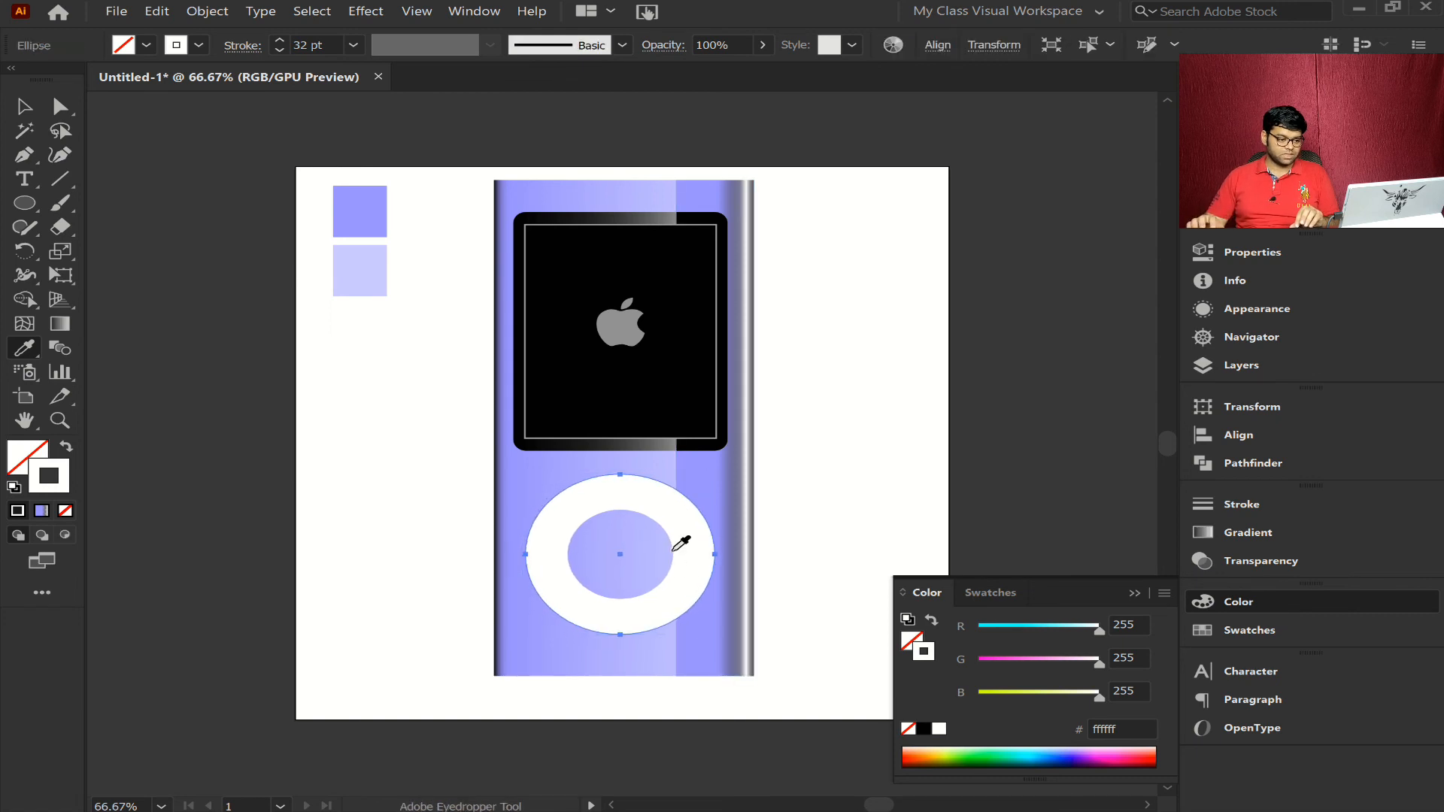
key(ctrl+shift+a)
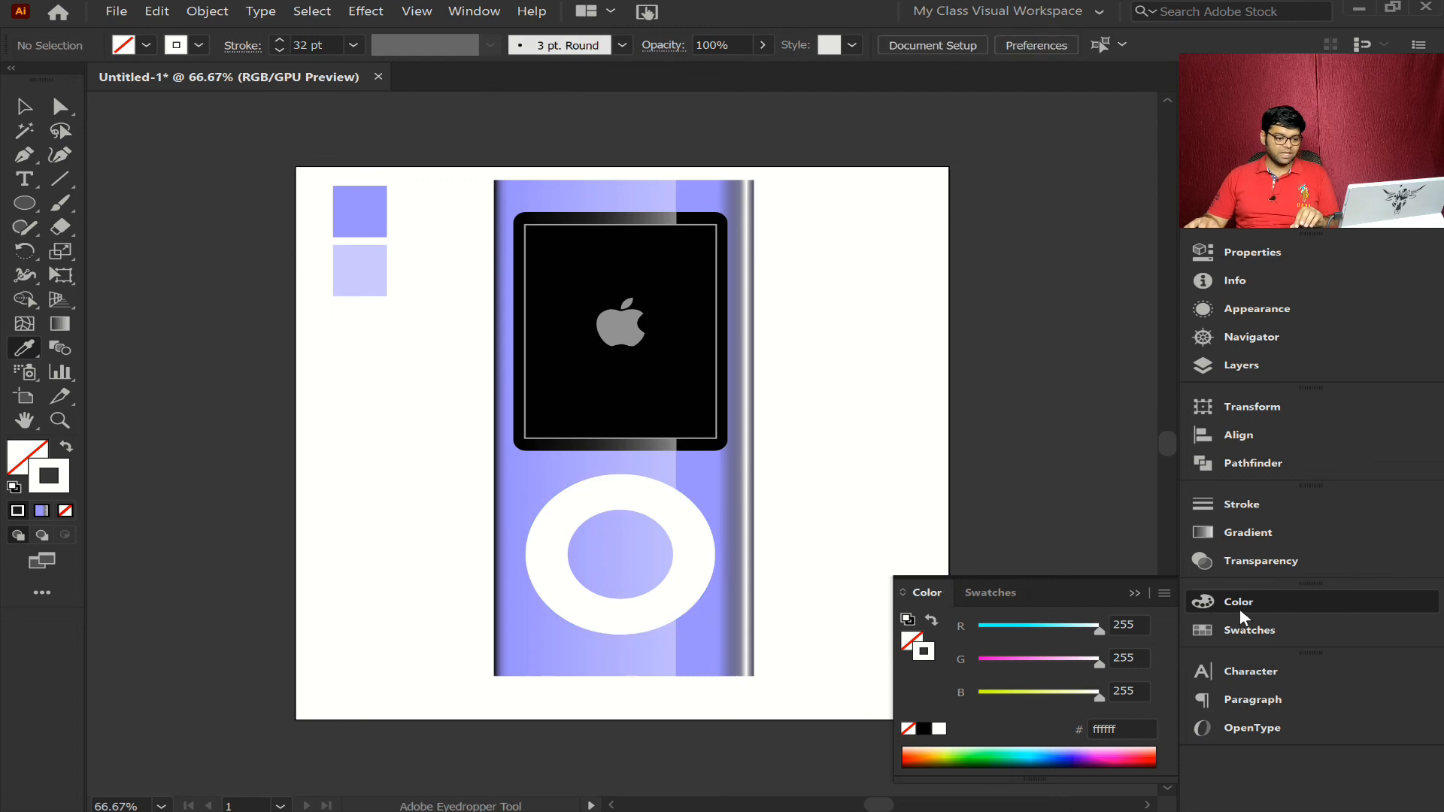
click(1240, 608)
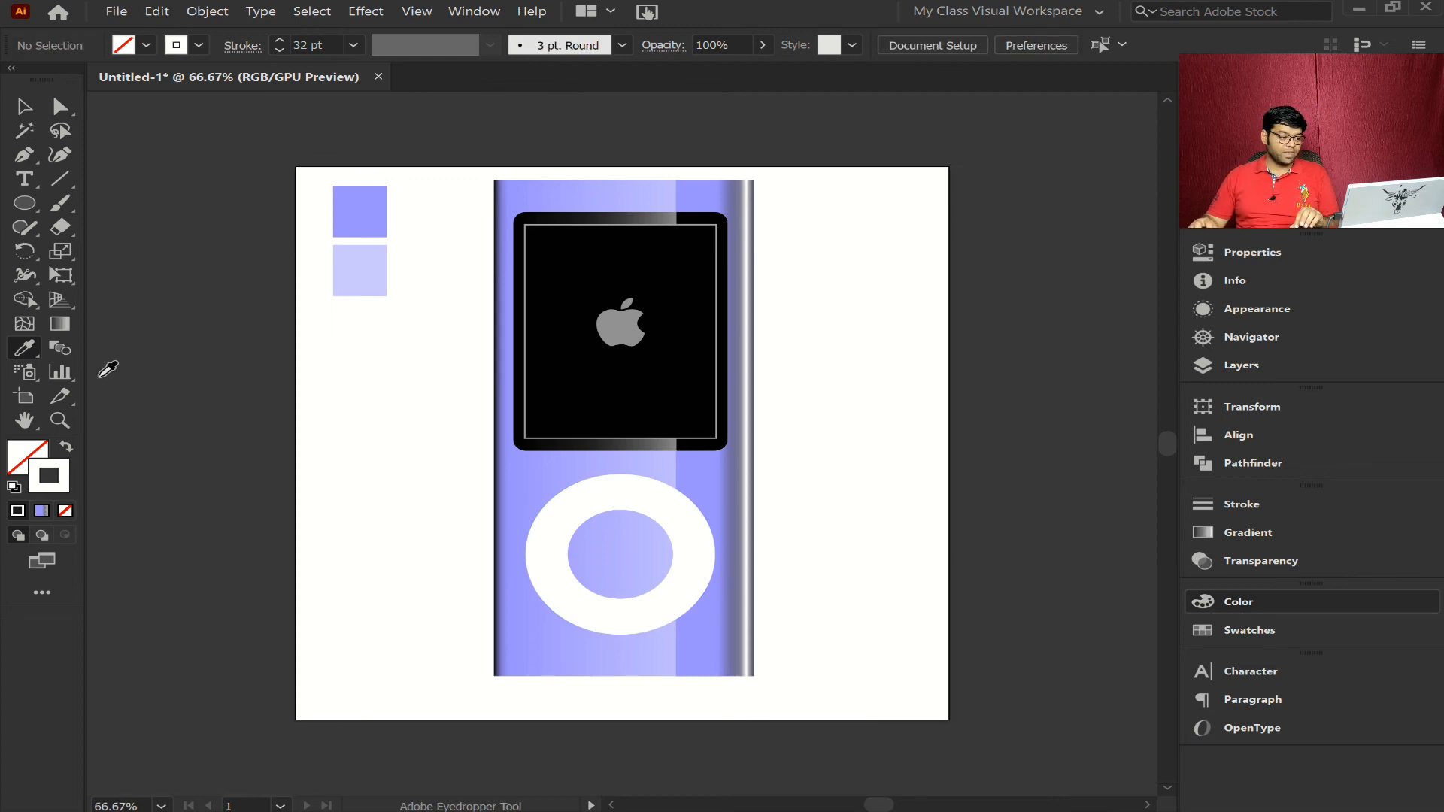
- Add the point text "MENU" in black on the blank area beside the device
key(shift+x)
click(25, 179)
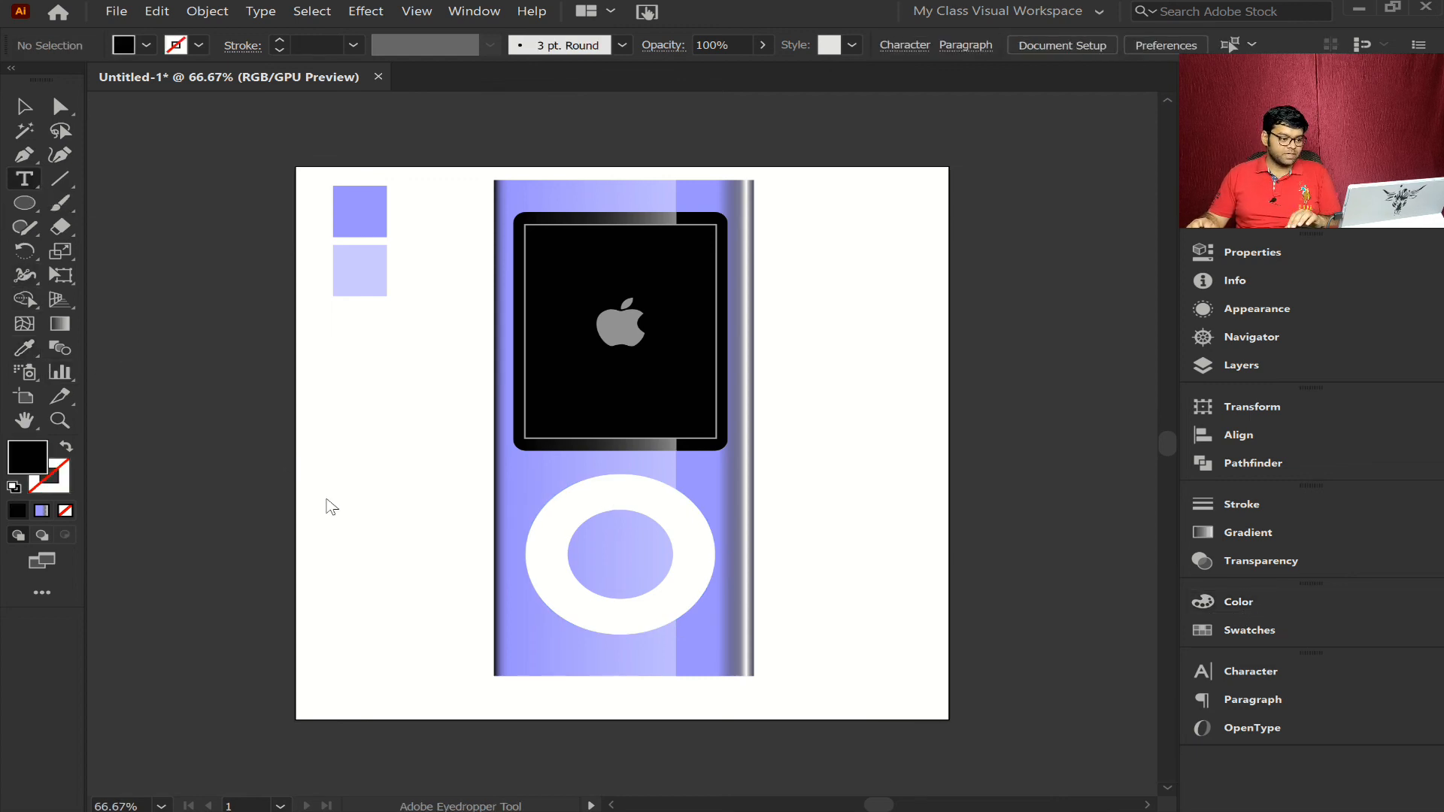
click(337, 497)
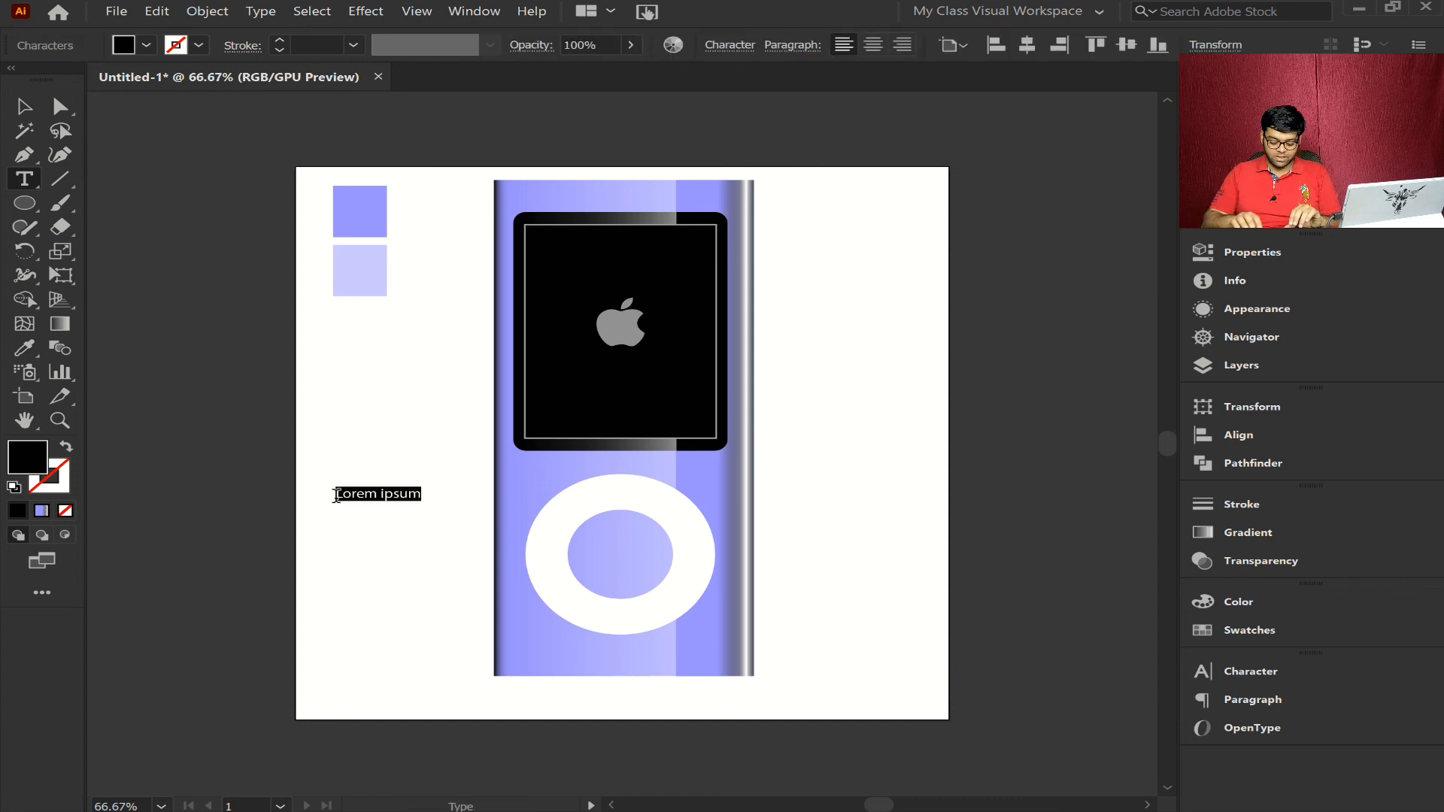
text(MENU)
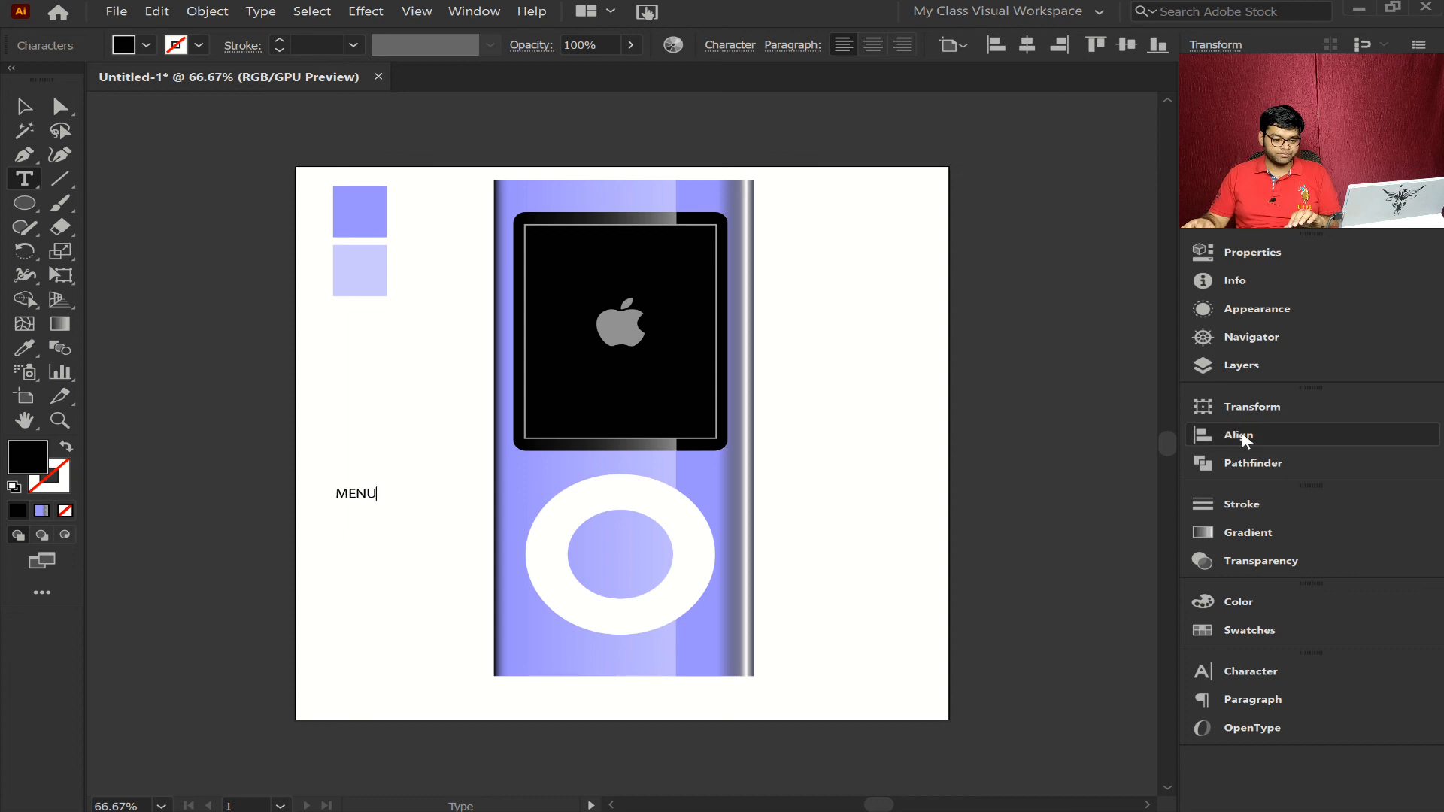
- Set the whole MENU text to the Bold style of Myriad Pro
click(1279, 674)
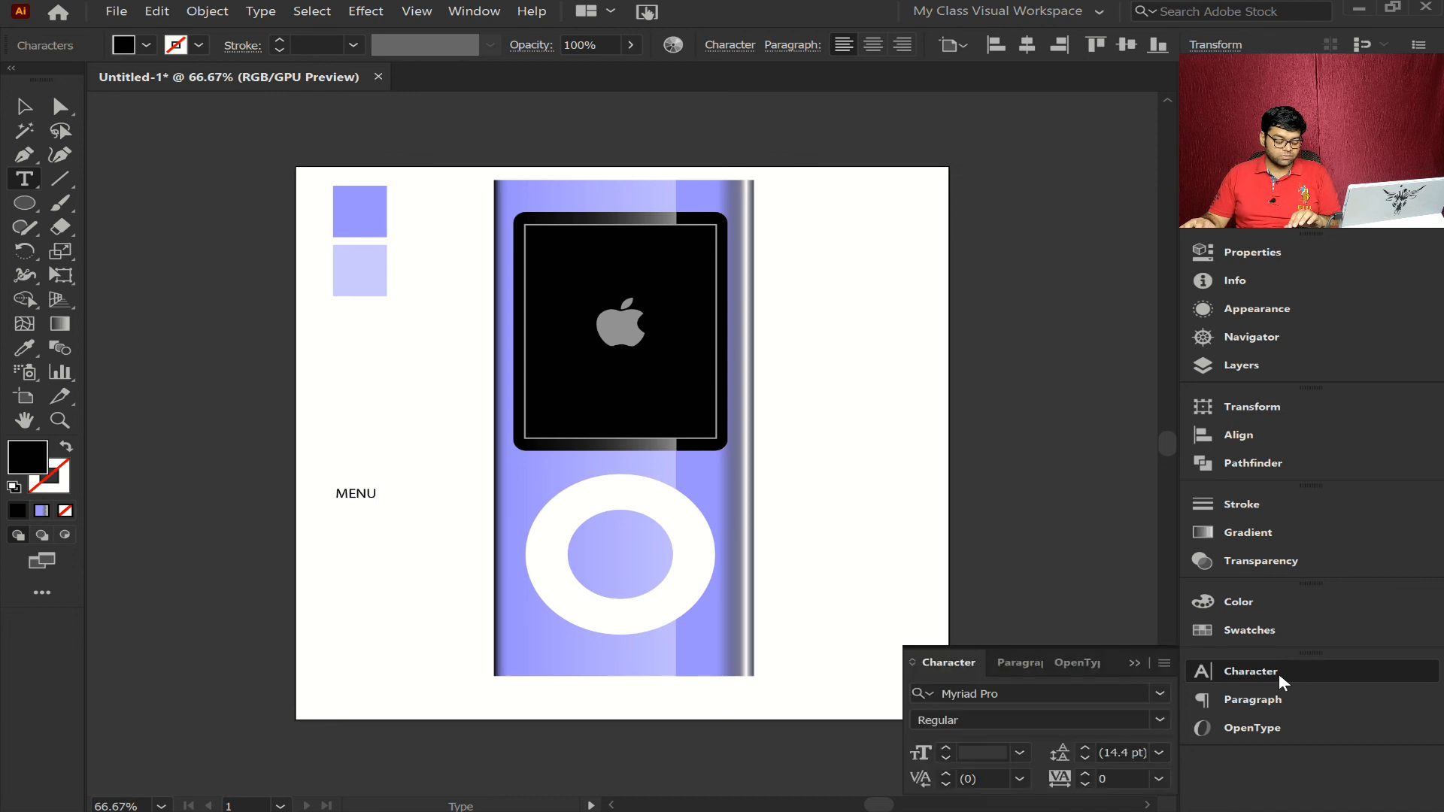
key(ctrl+a)
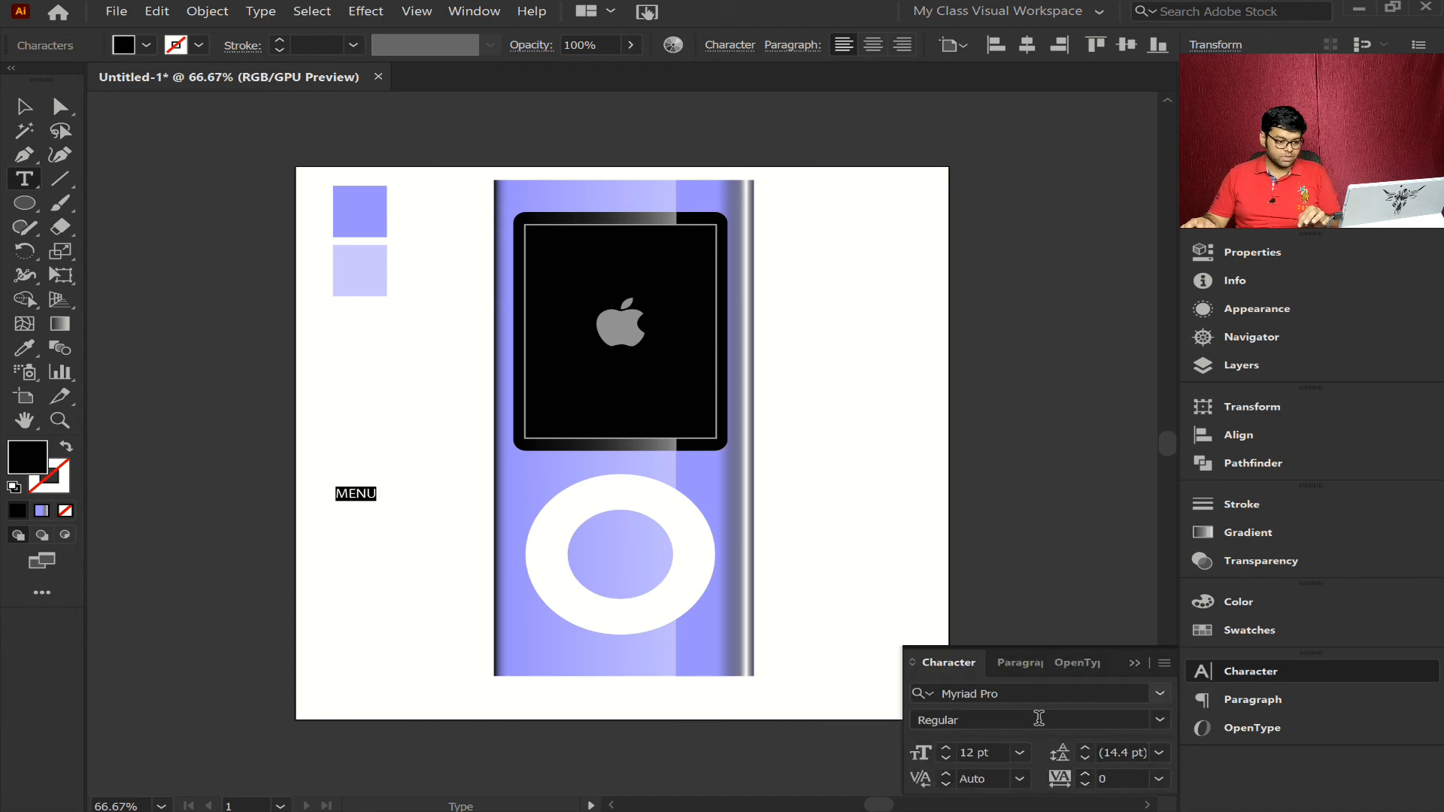
click(1149, 718)
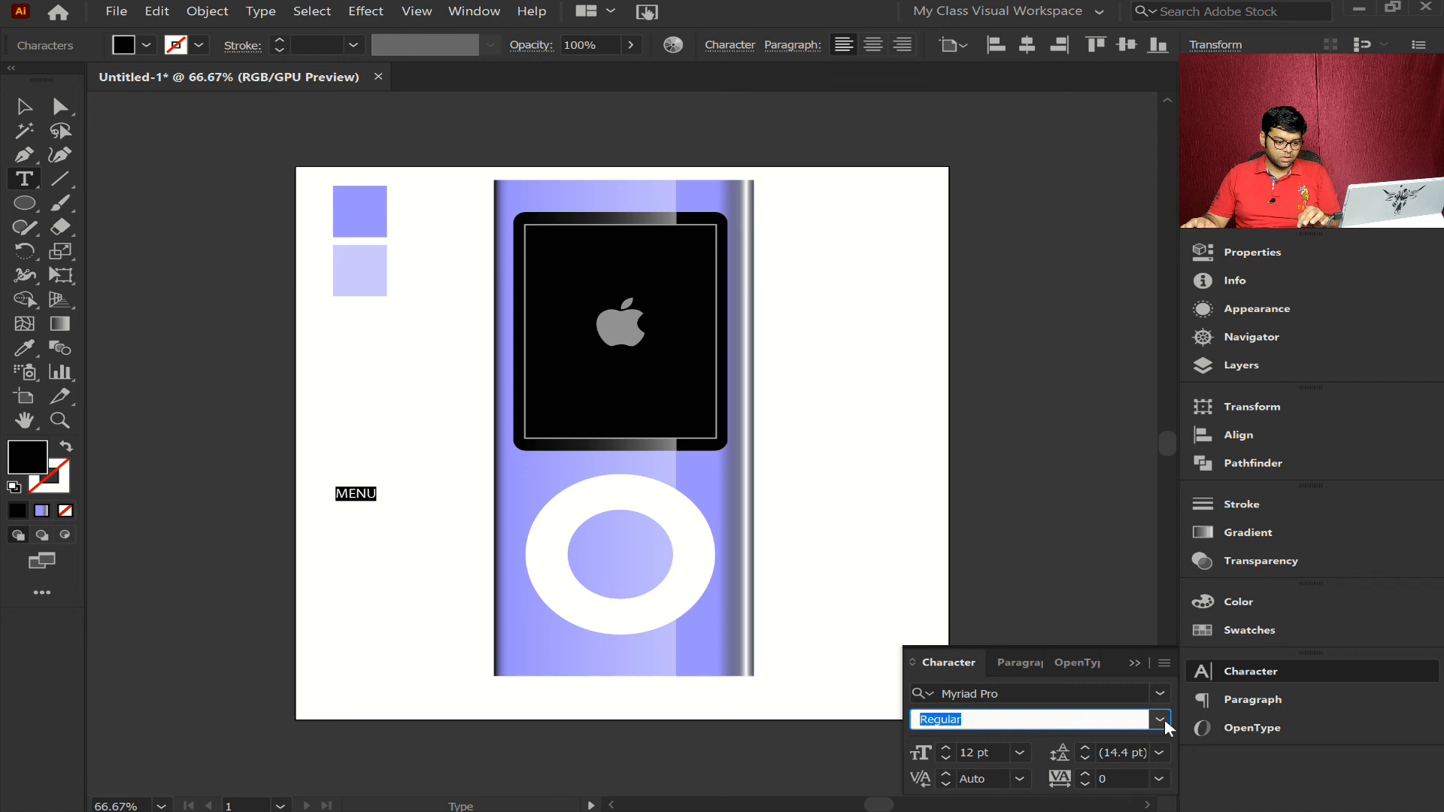
click(1161, 720)
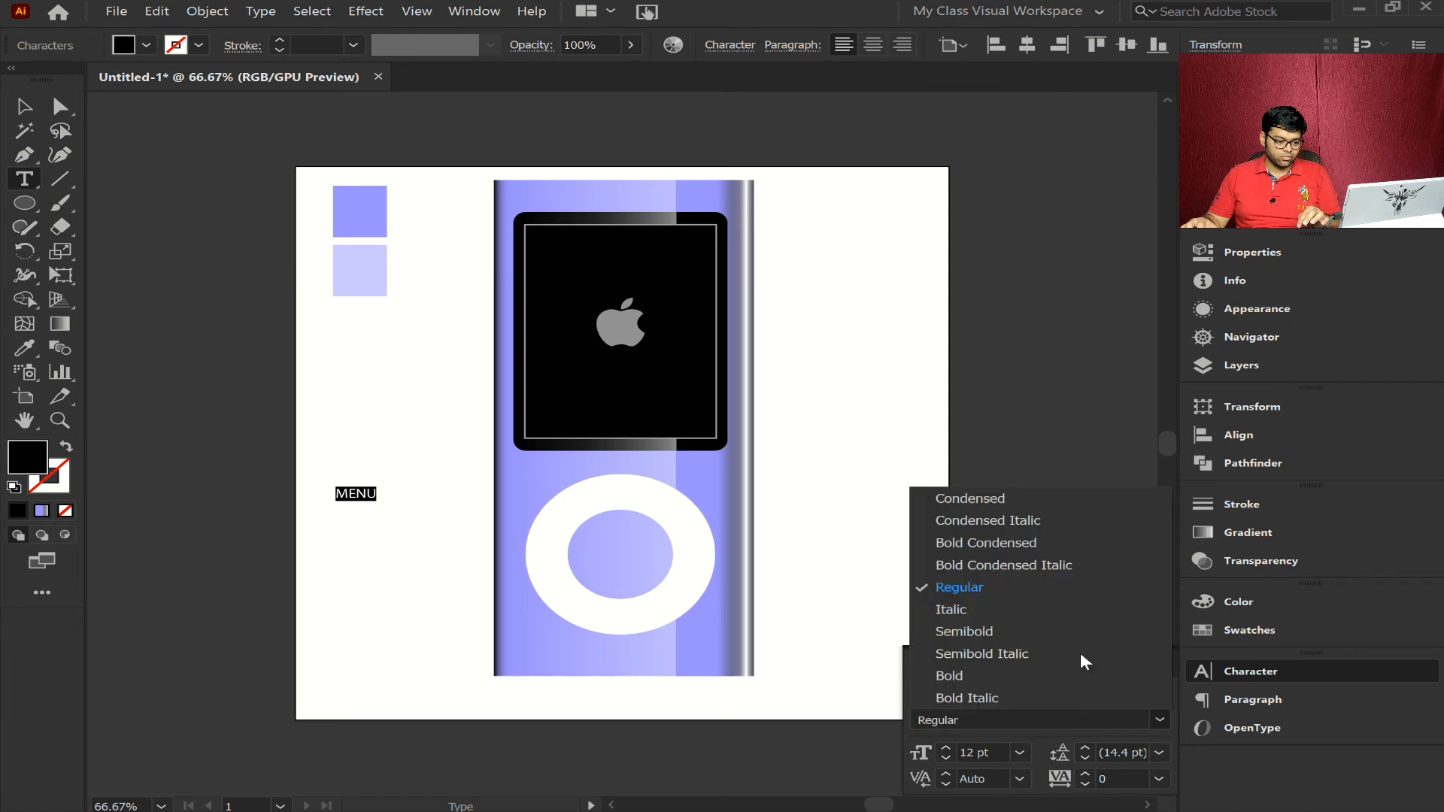
click(978, 675)
click(1282, 662)
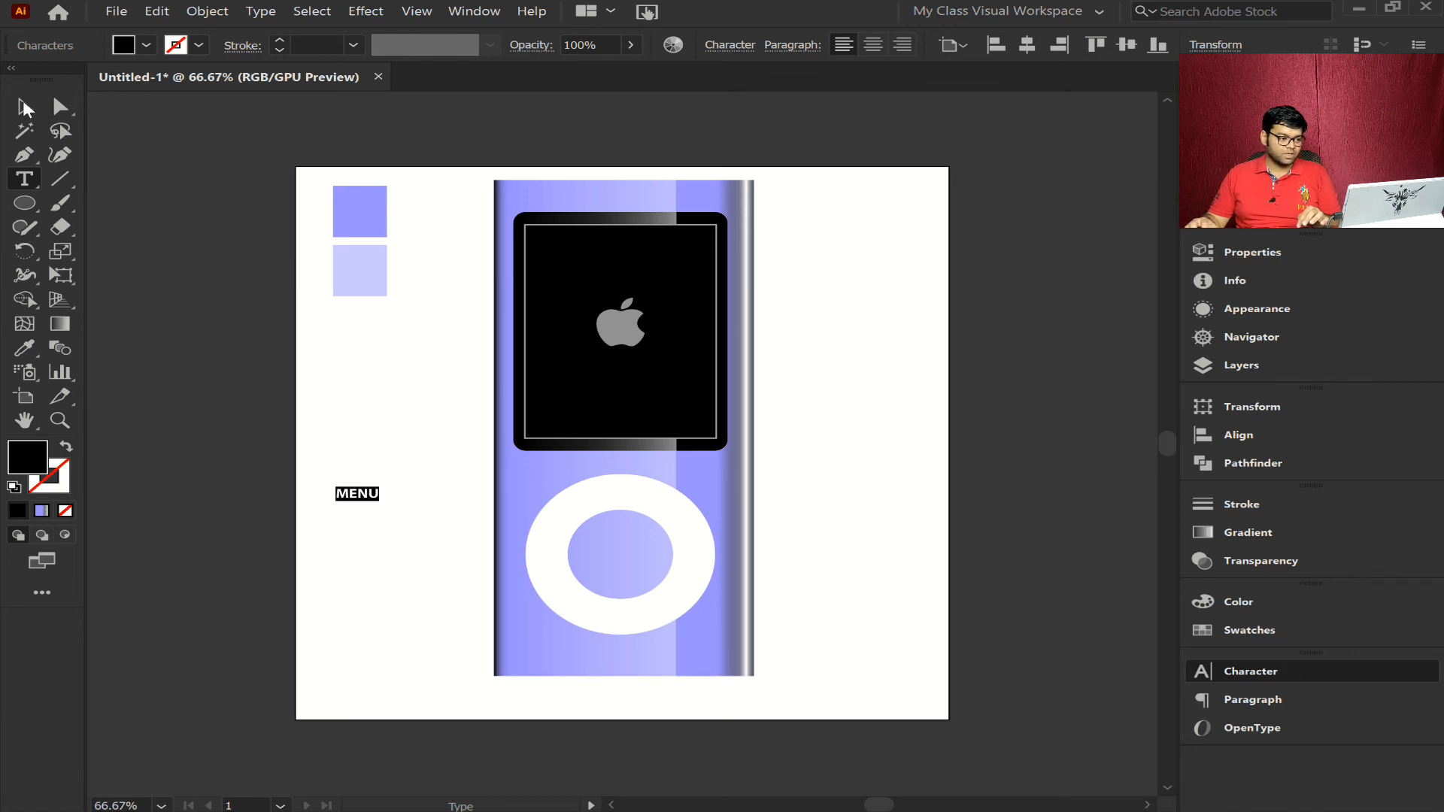
- Move the MENU text onto the upper part of the white ring and deselect it
click(25, 109)
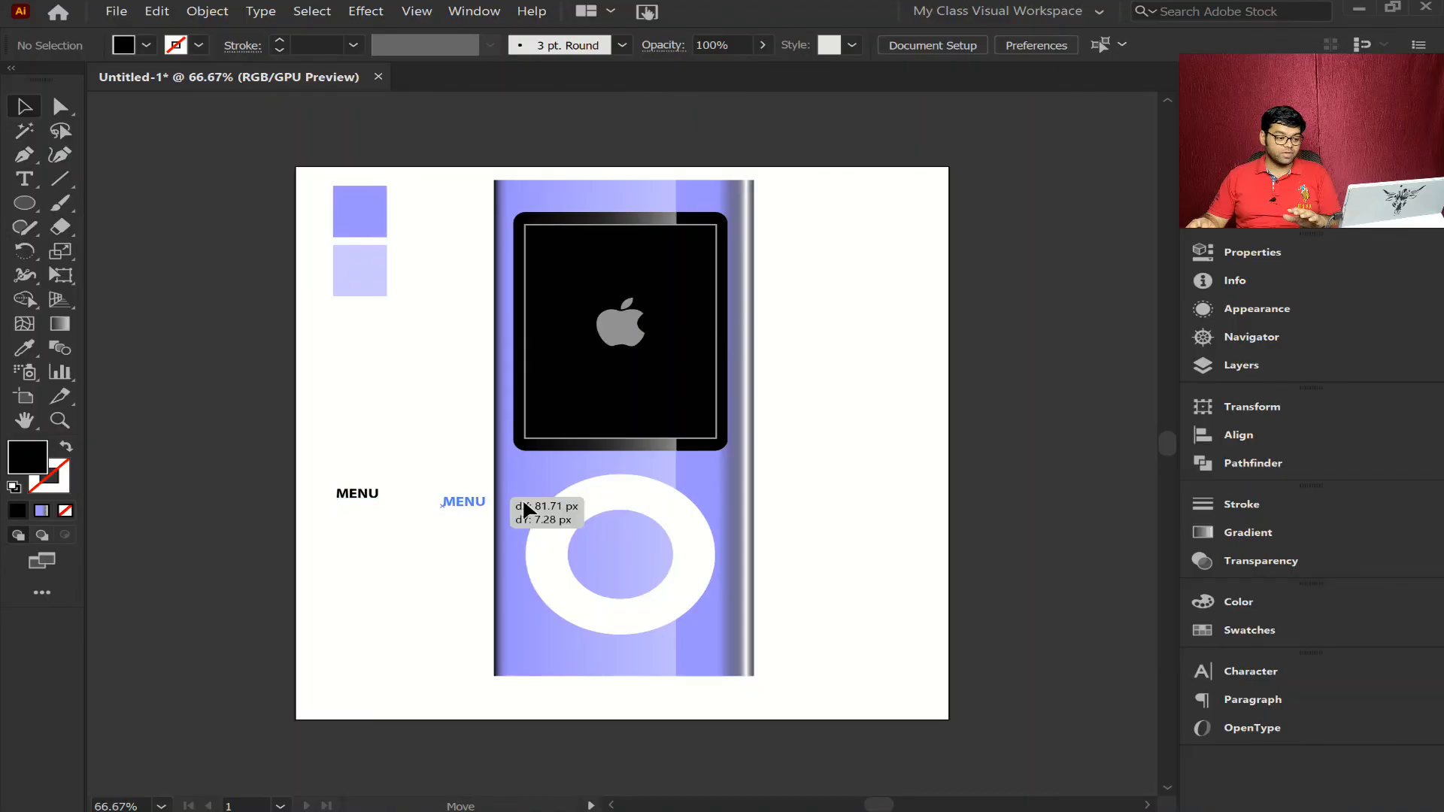
drag(524, 500, 623, 489)
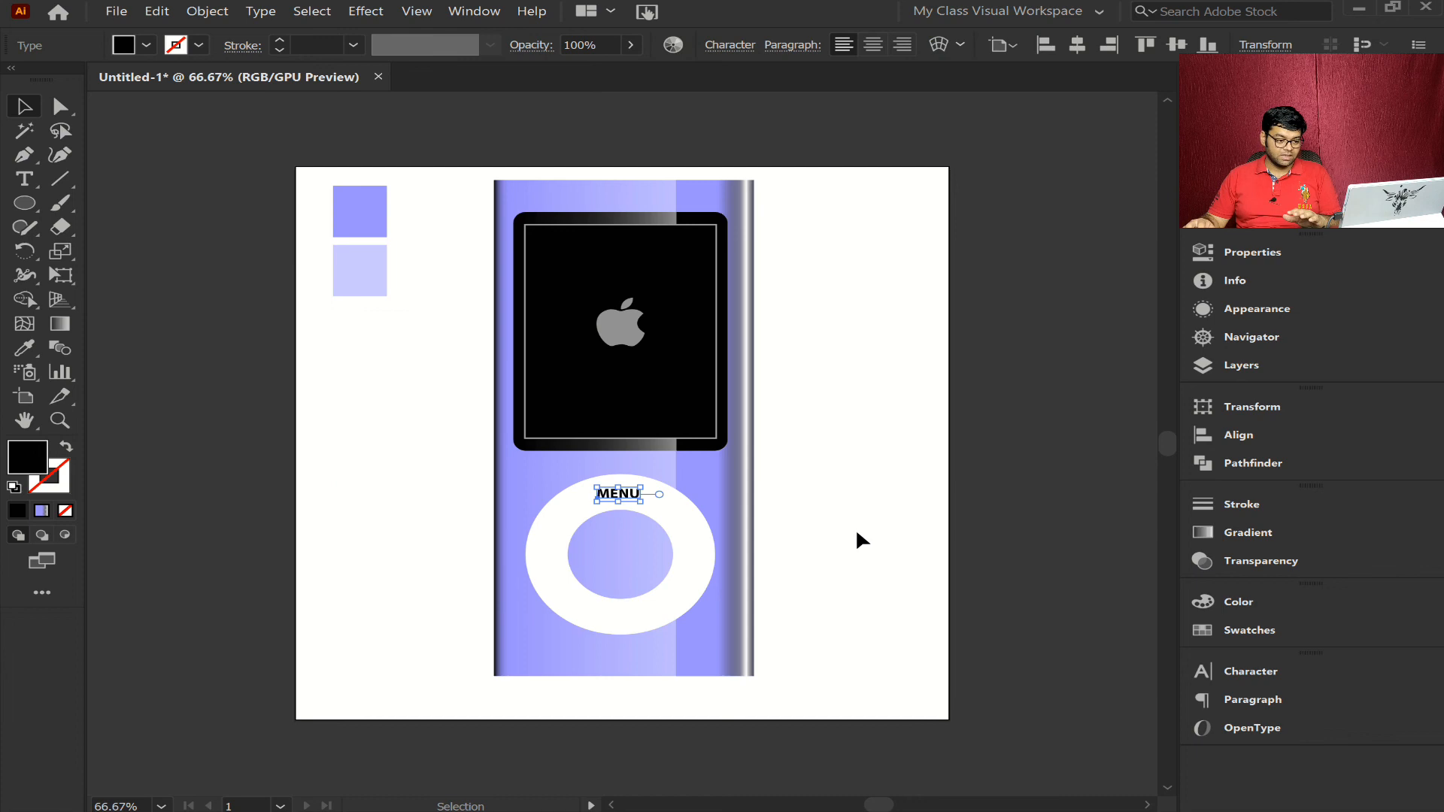
click(857, 533)
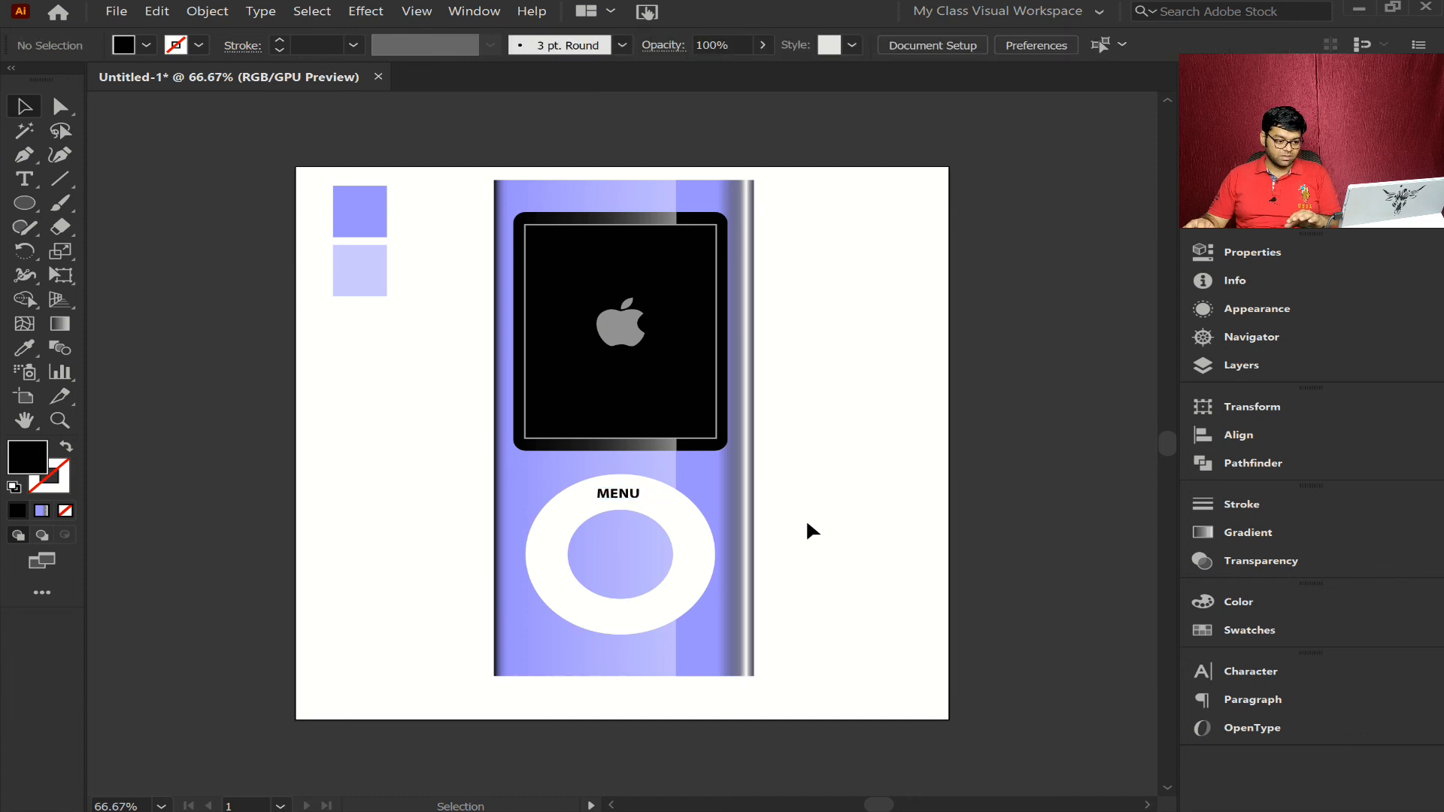
- Enlarge the MENU text slightly on the upper part of the white ring and deselect it
click(629, 495)
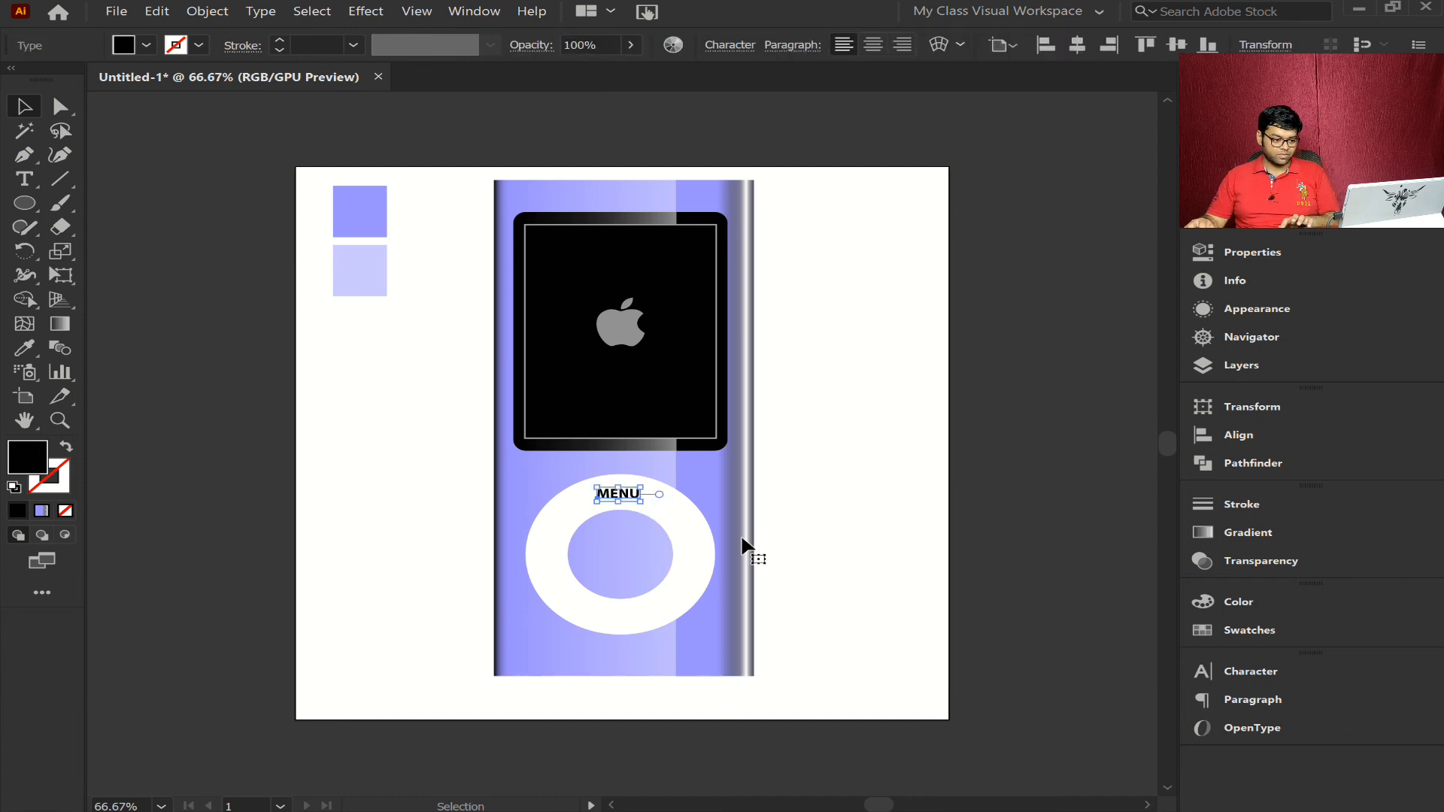
drag(640, 532, 778, 538)
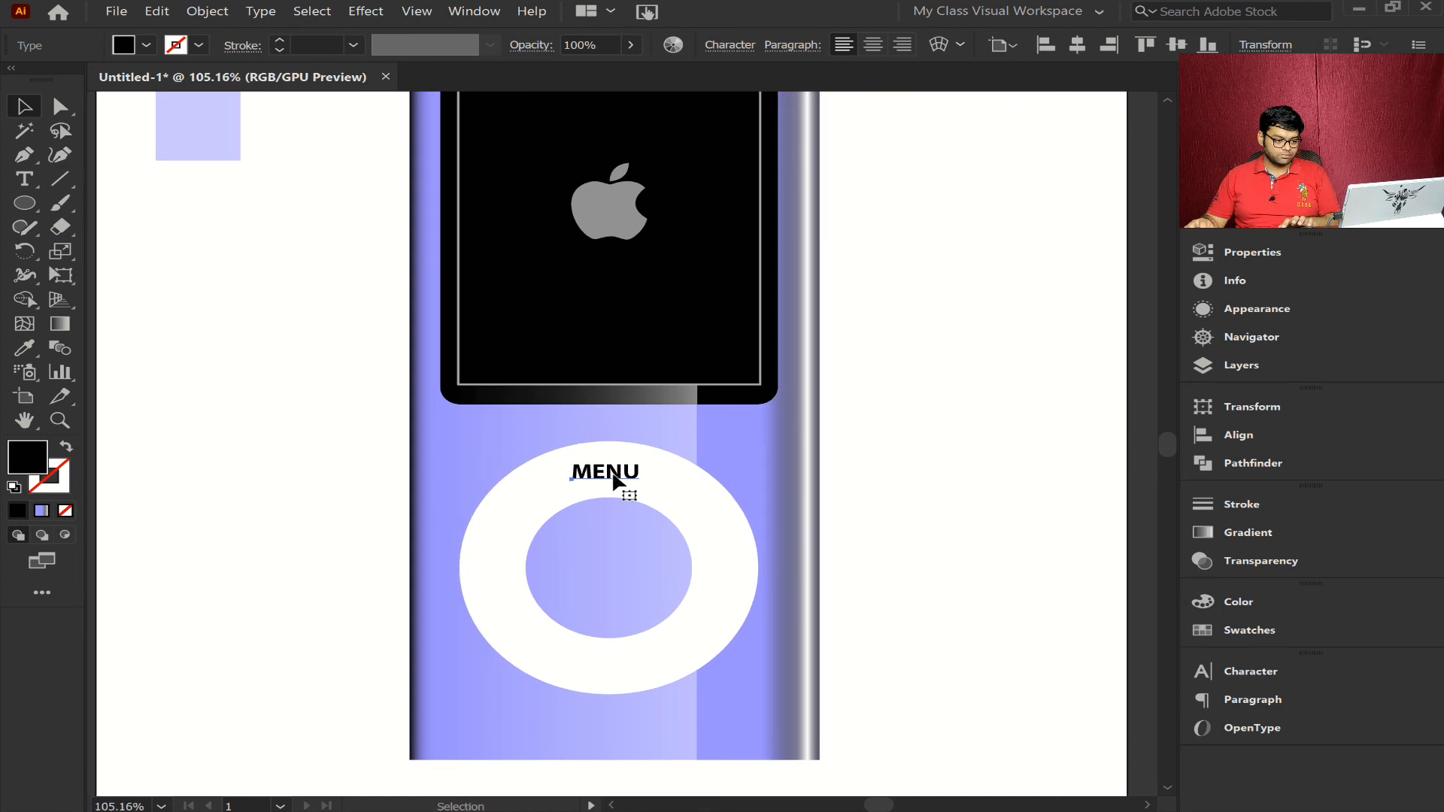
click(950, 533)
key(ctrl+1)
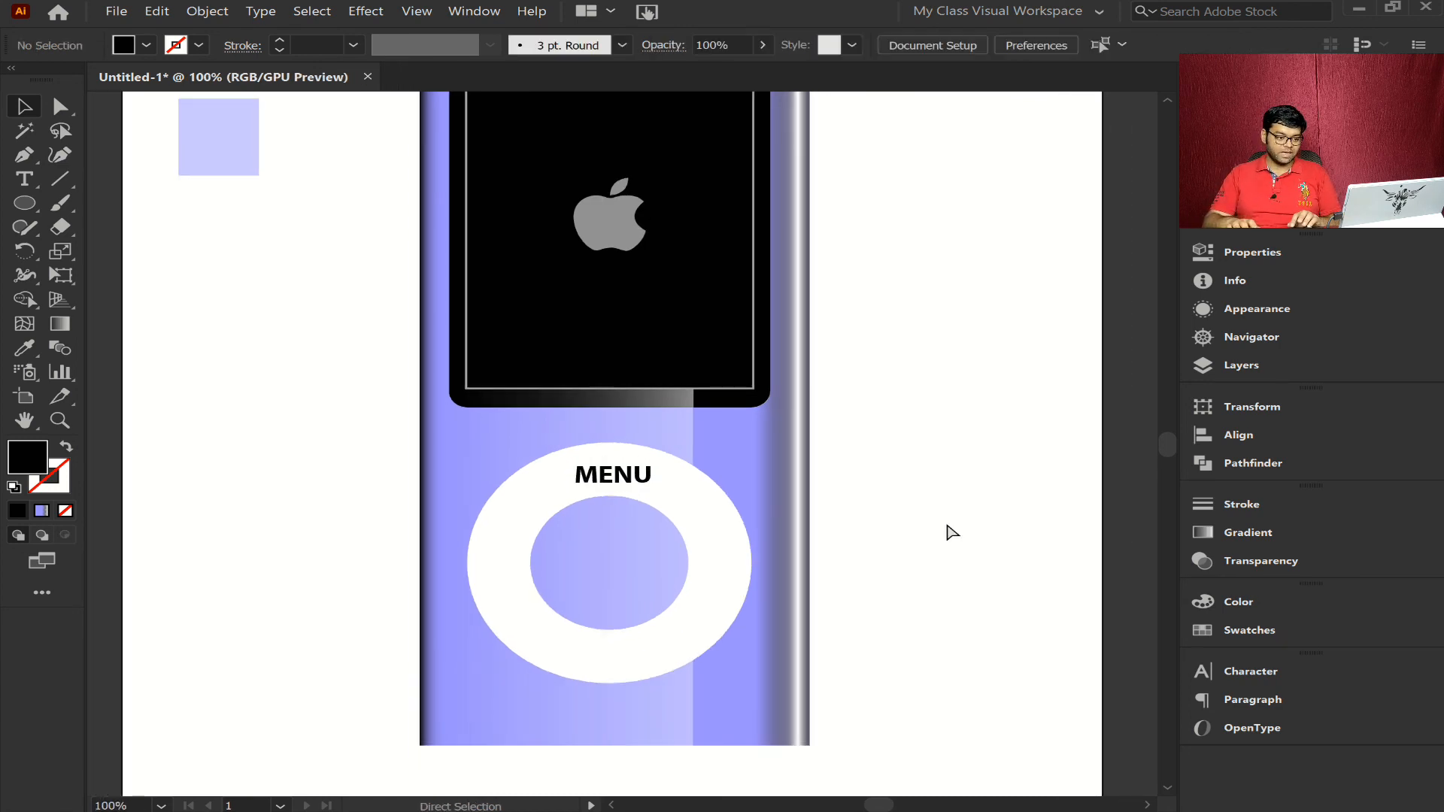
key(ctrl+minus)
key(ctrl+minus)
key(ctrl+minus)
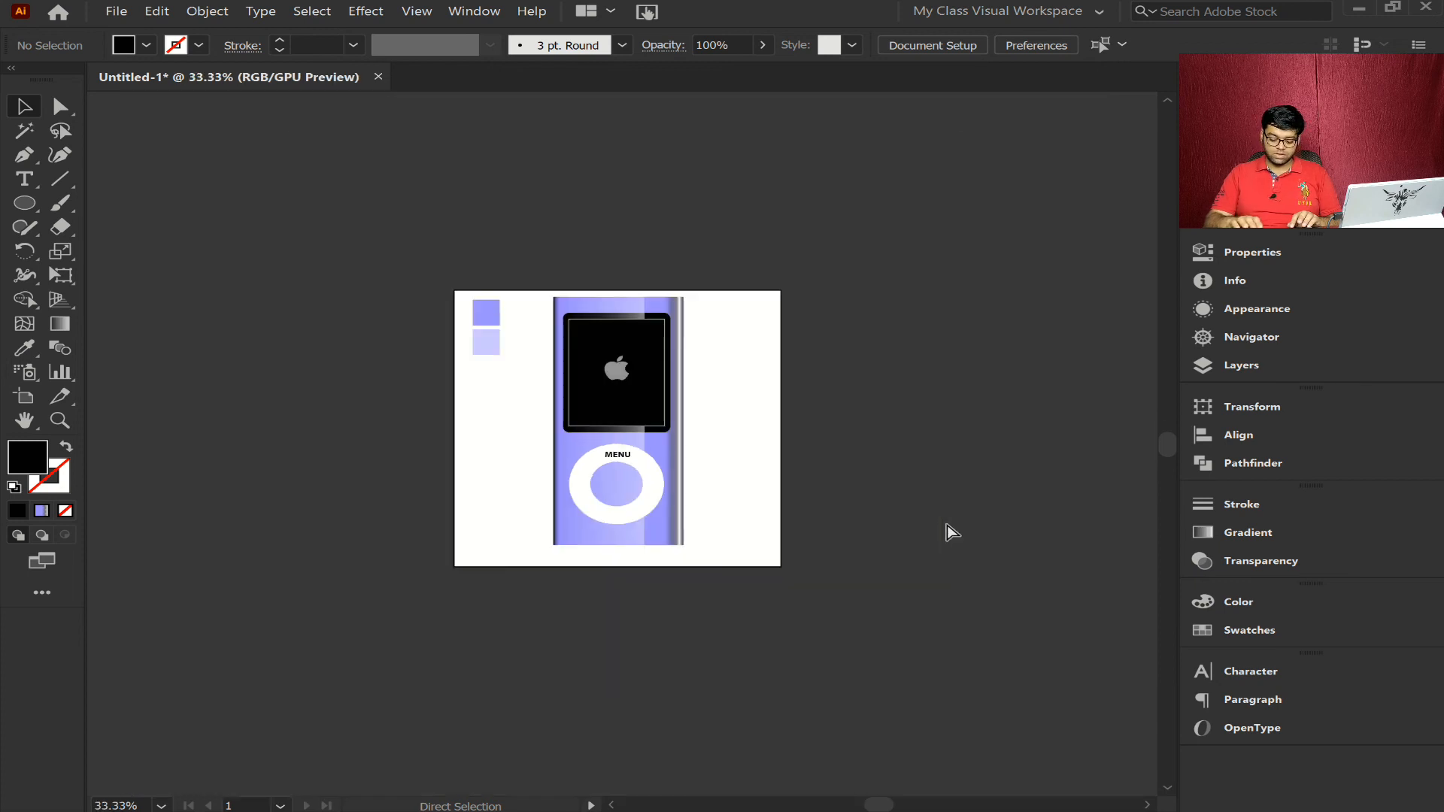
key(ctrl+0)
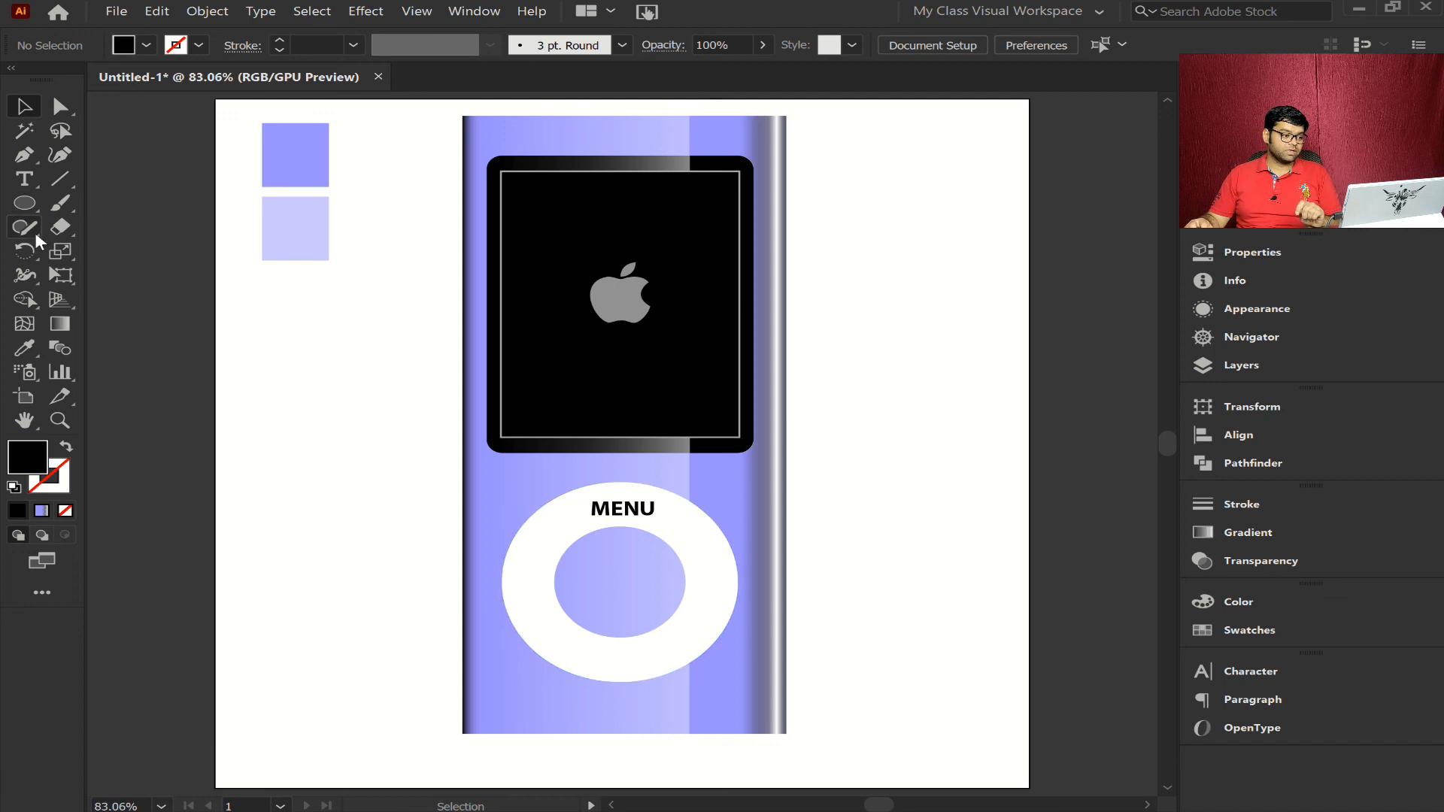
- Create a black three-sided polygon with a 50 px radius beside the device, then shrink and rotate it to point right
drag(30, 200, 112, 272)
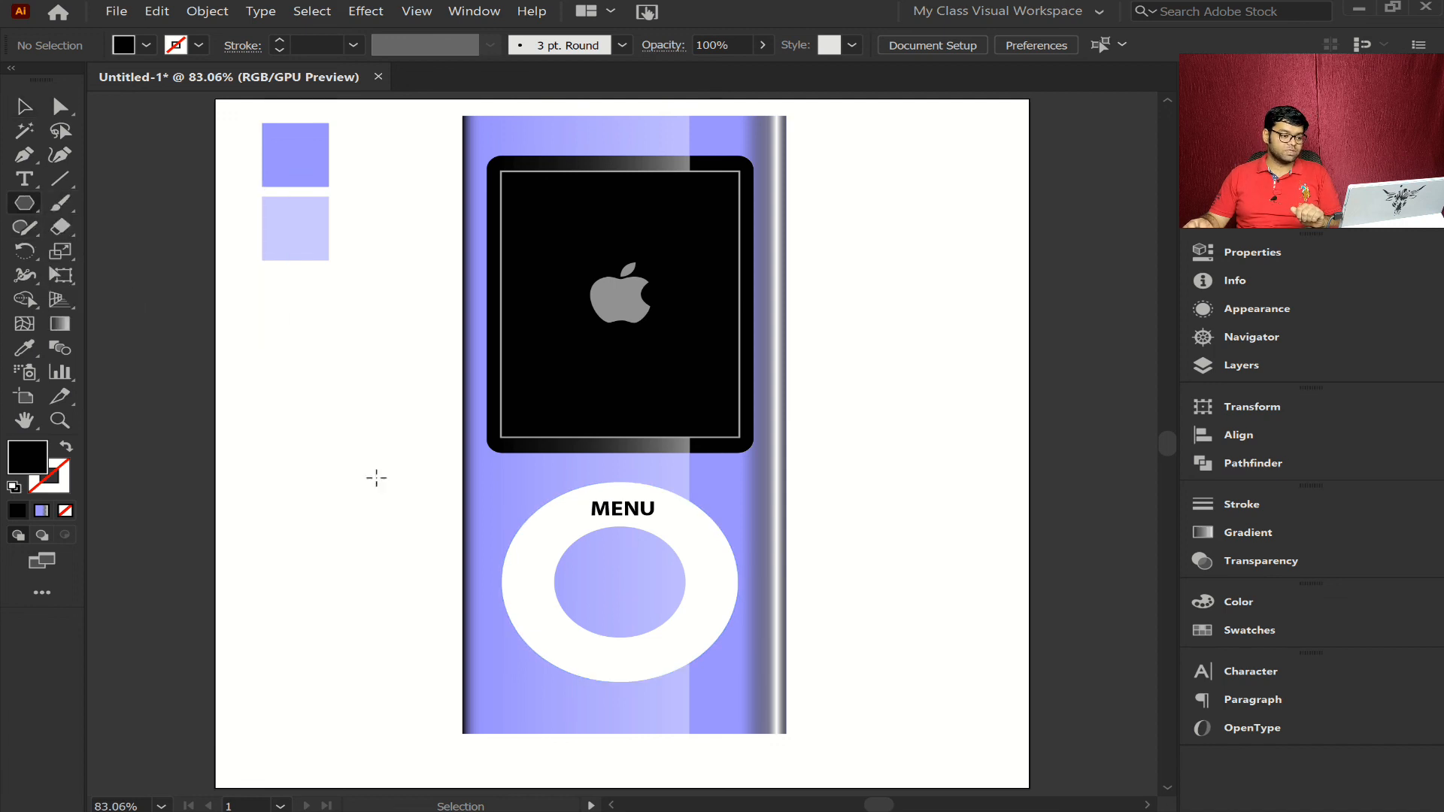
click(295, 476)
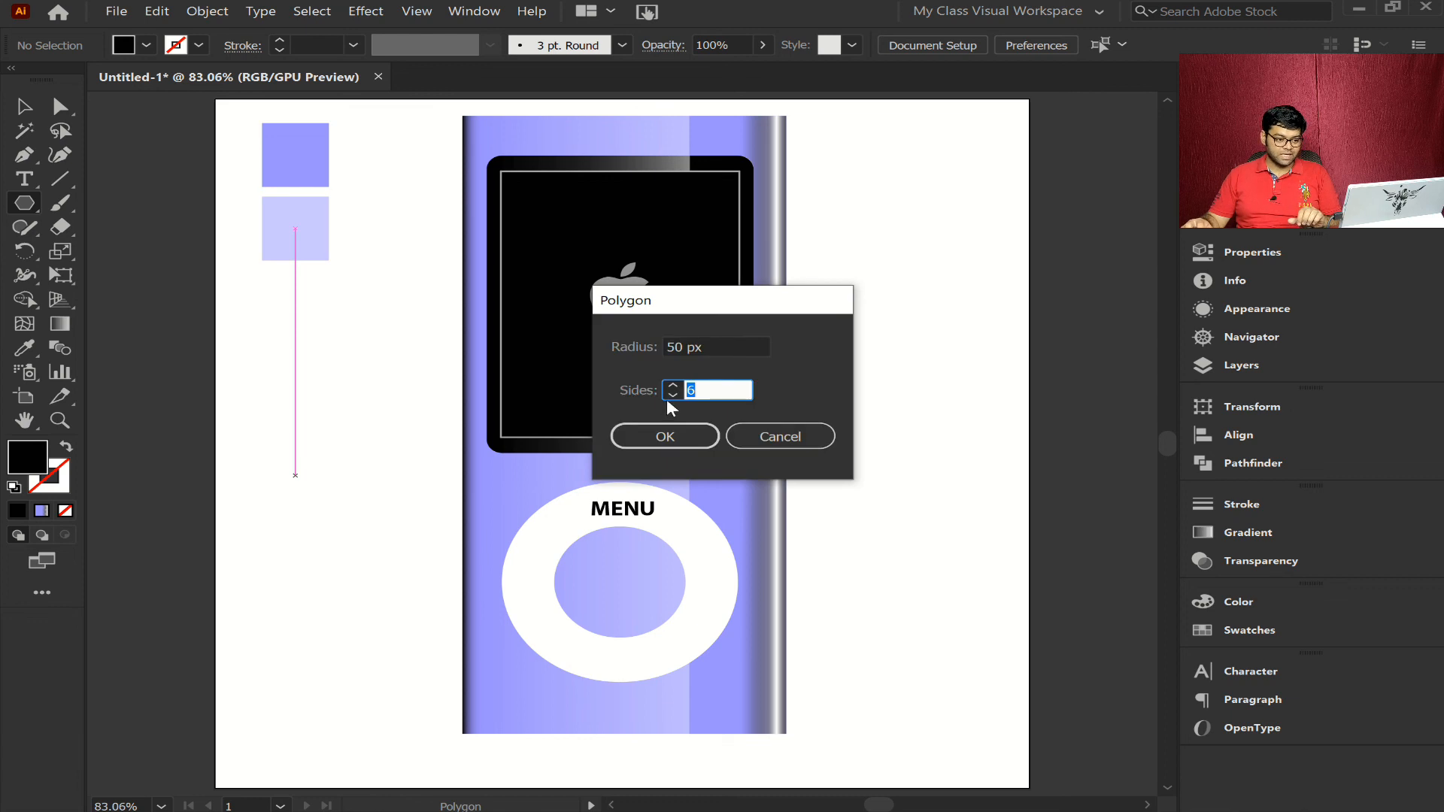
click(672, 395)
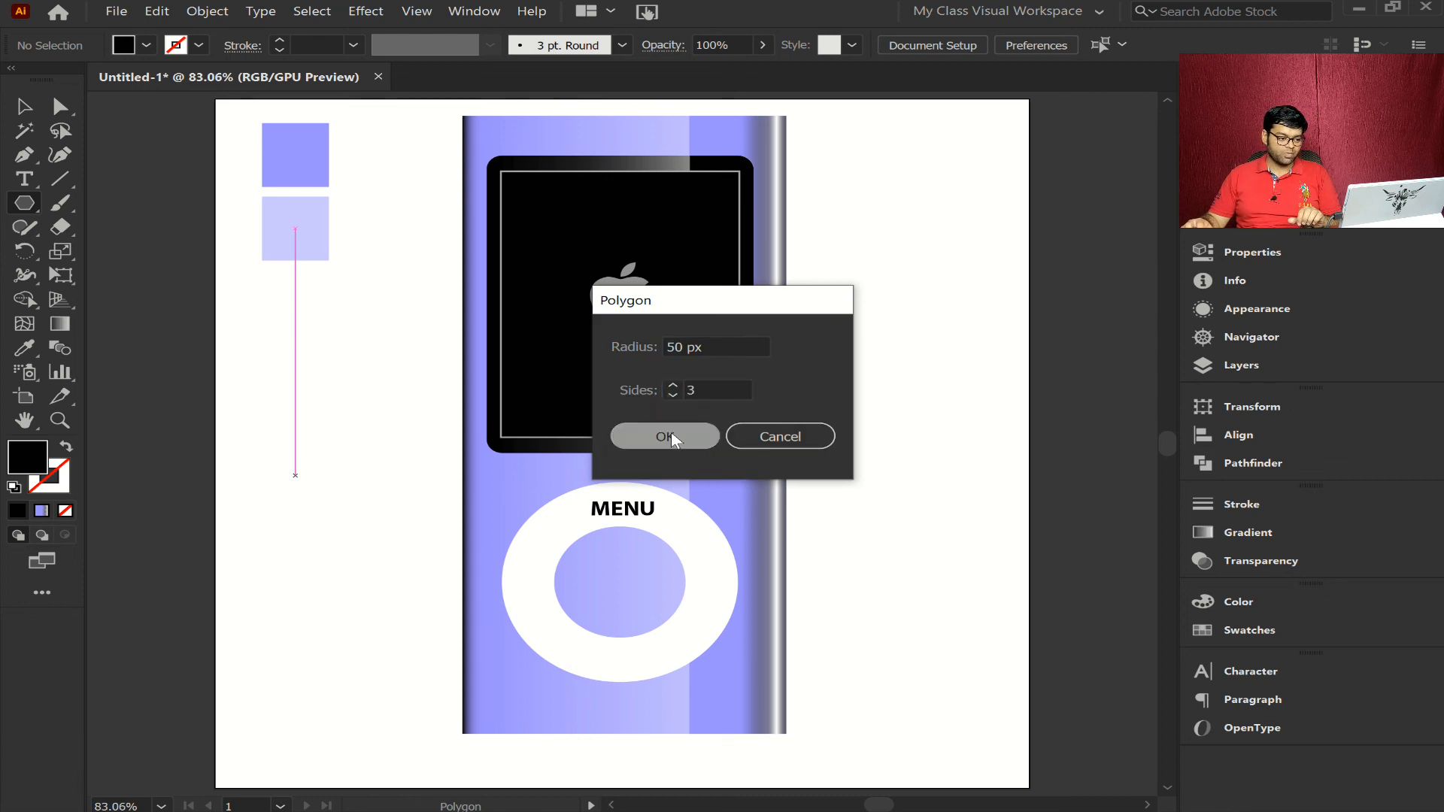
click(671, 431)
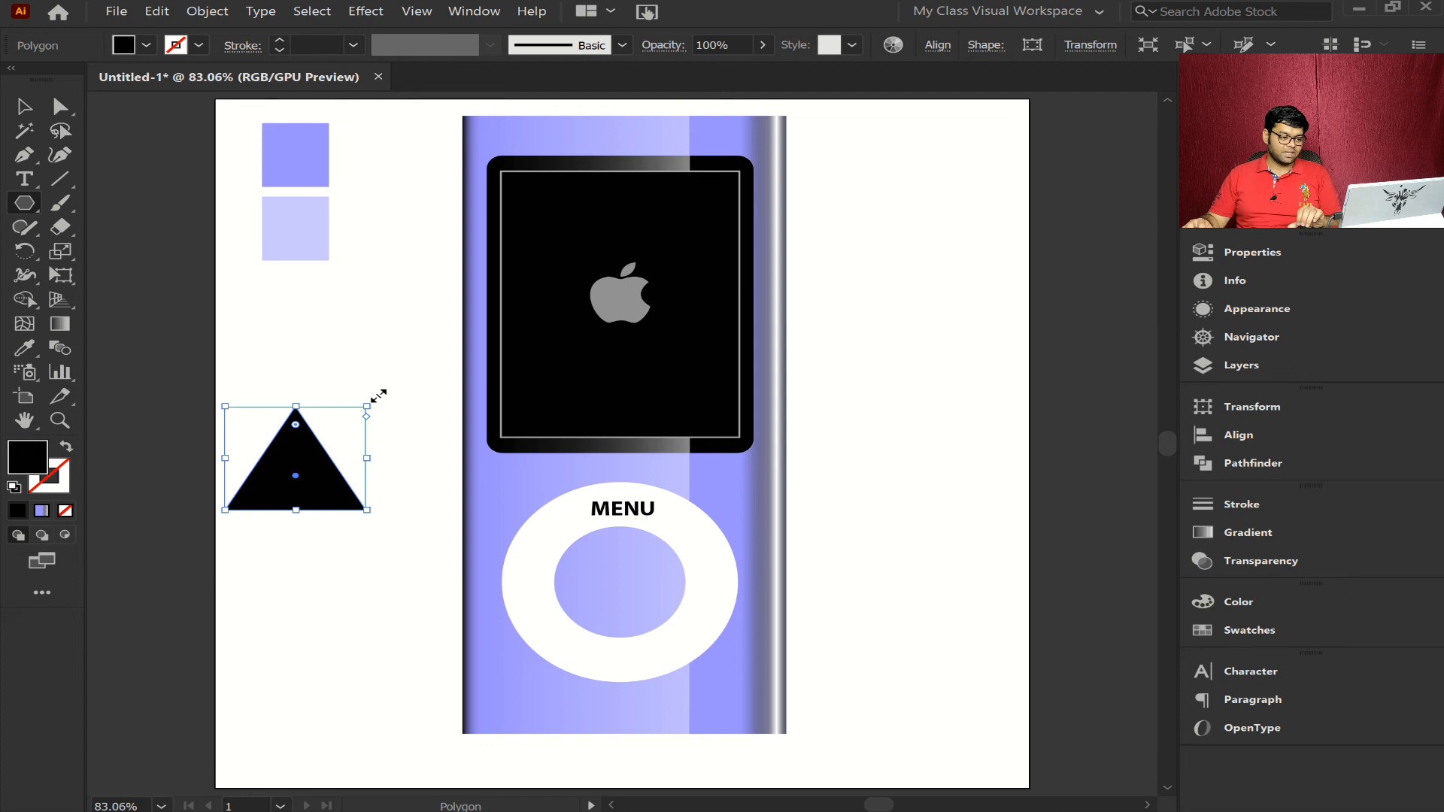
drag(375, 393, 306, 466)
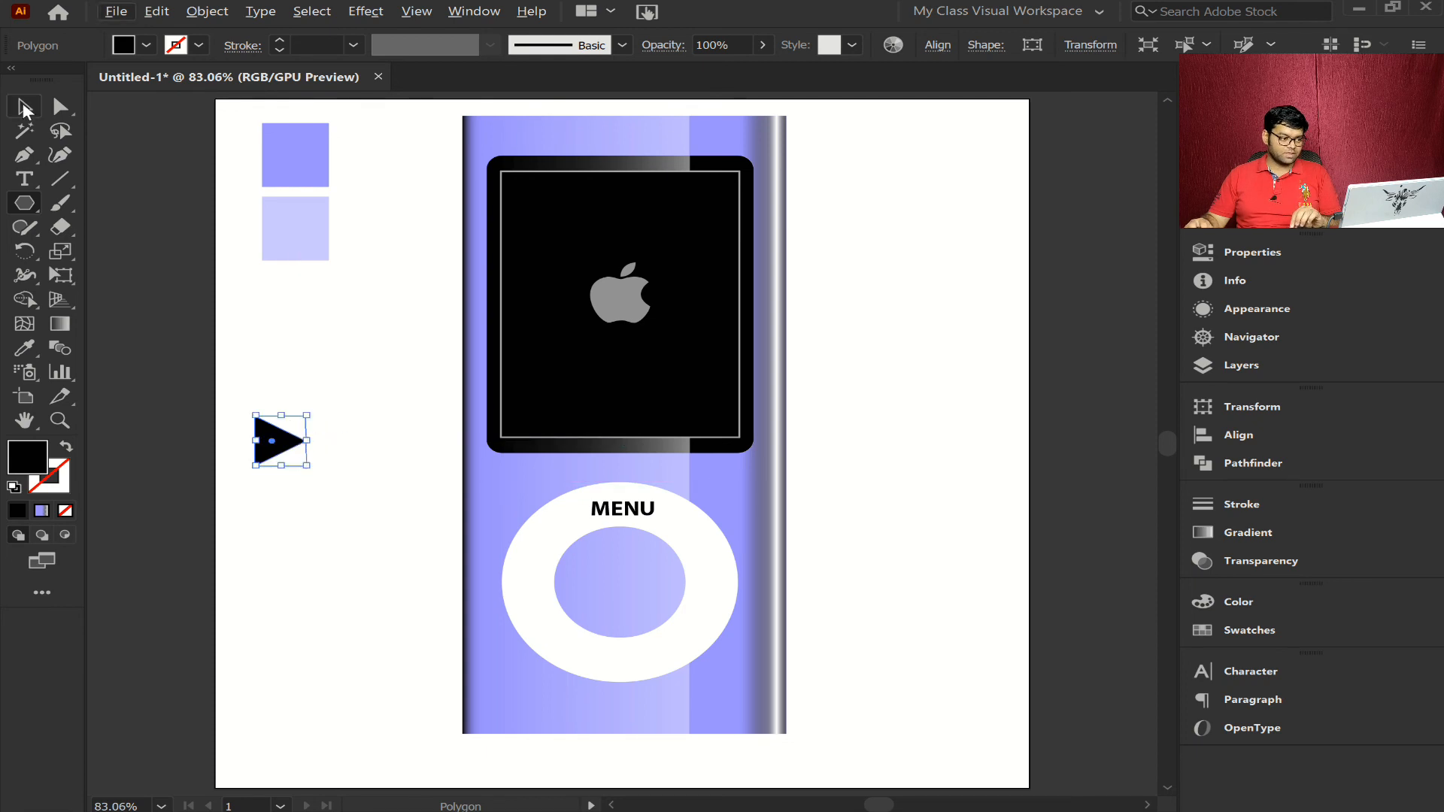
- Duplicate the small triangle directly to its right so the two touch, and deselect the copy
key(v)
drag(317, 445, 329, 446)
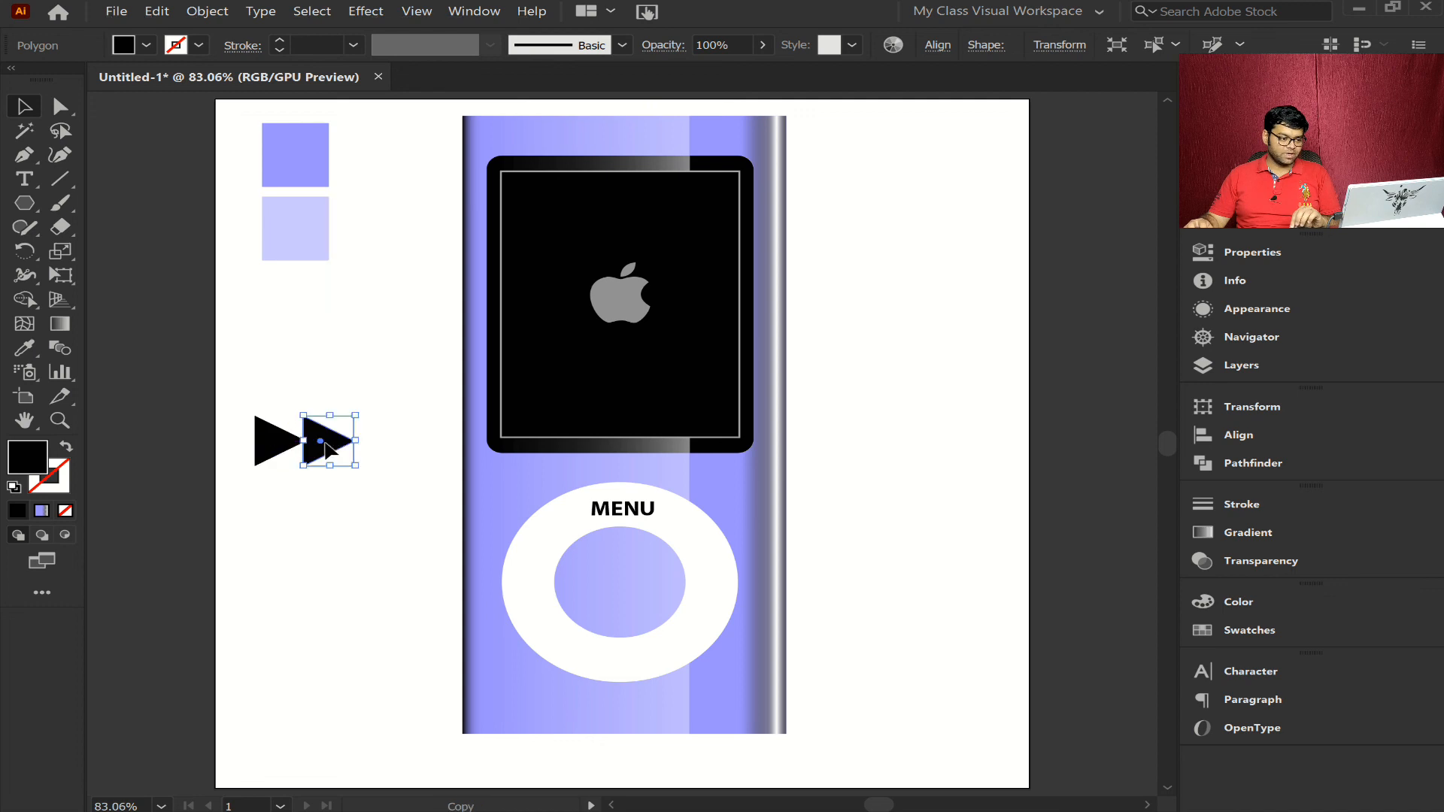
key(ctrl+shift+a)
- Draw a narrow black rectangle as tall as the triangles and nudge it against the tip of the second one
click(25, 203)
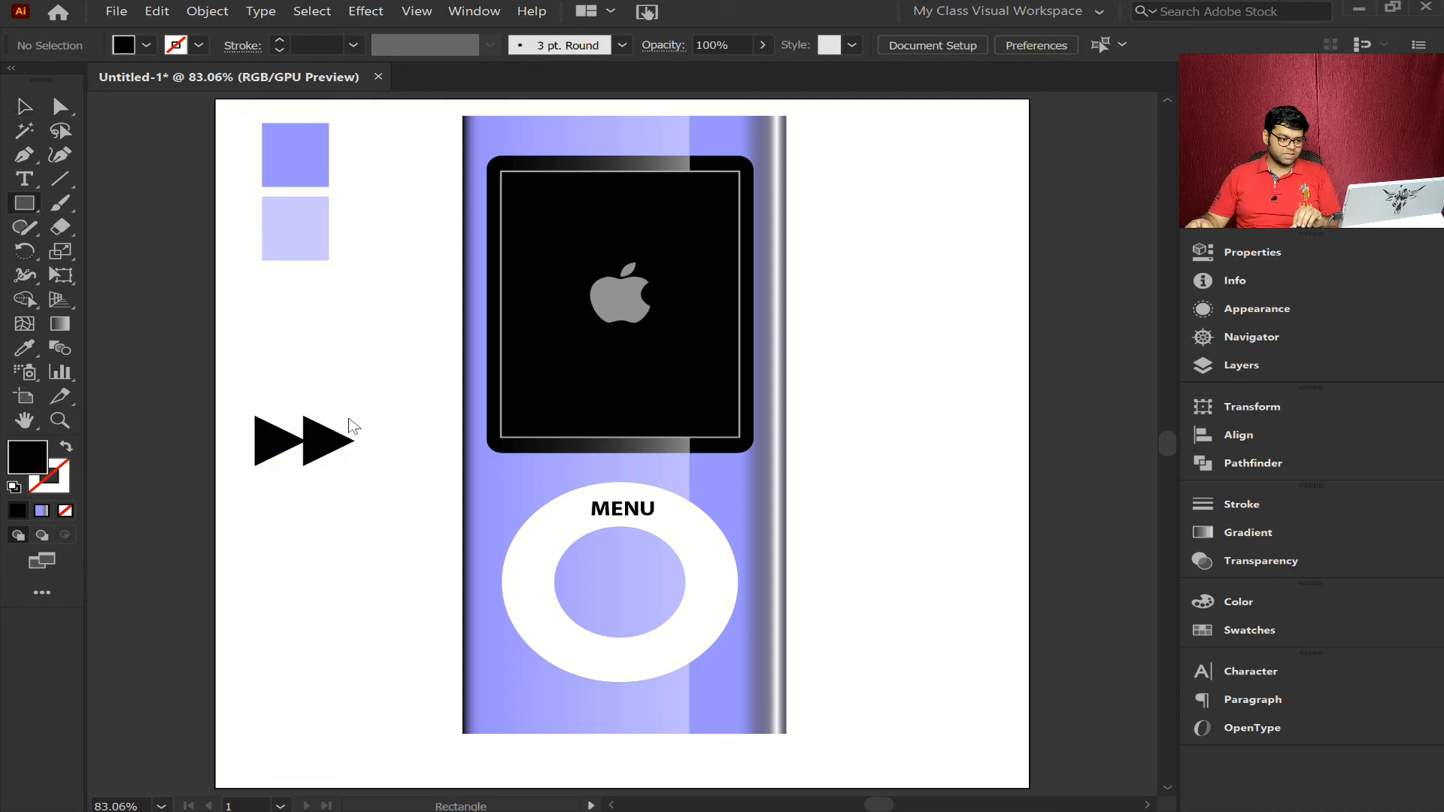
drag(368, 416, 386, 467)
key(v)
key(shift+Left)
key(shift+Left)
key(shift+Left)
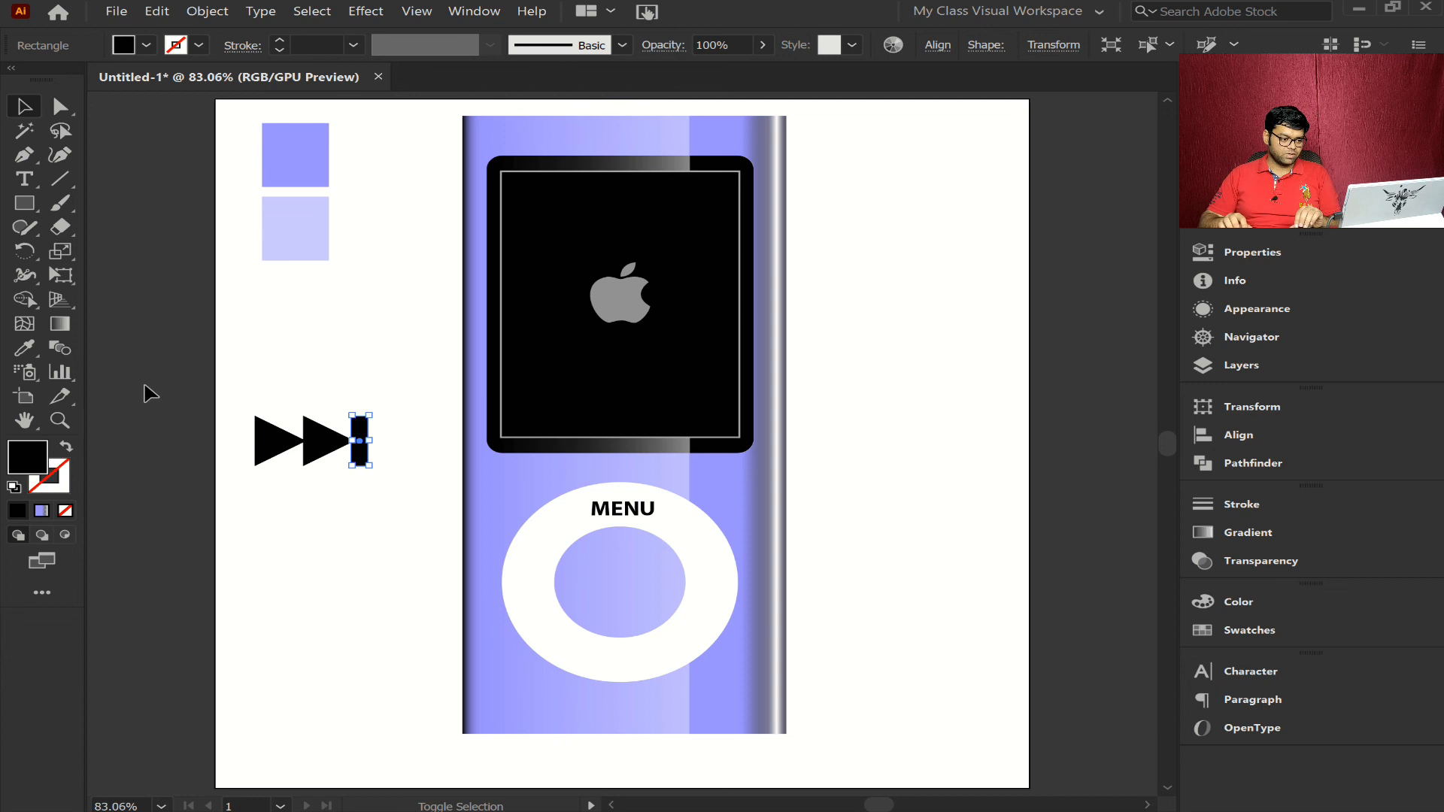
click(298, 532)
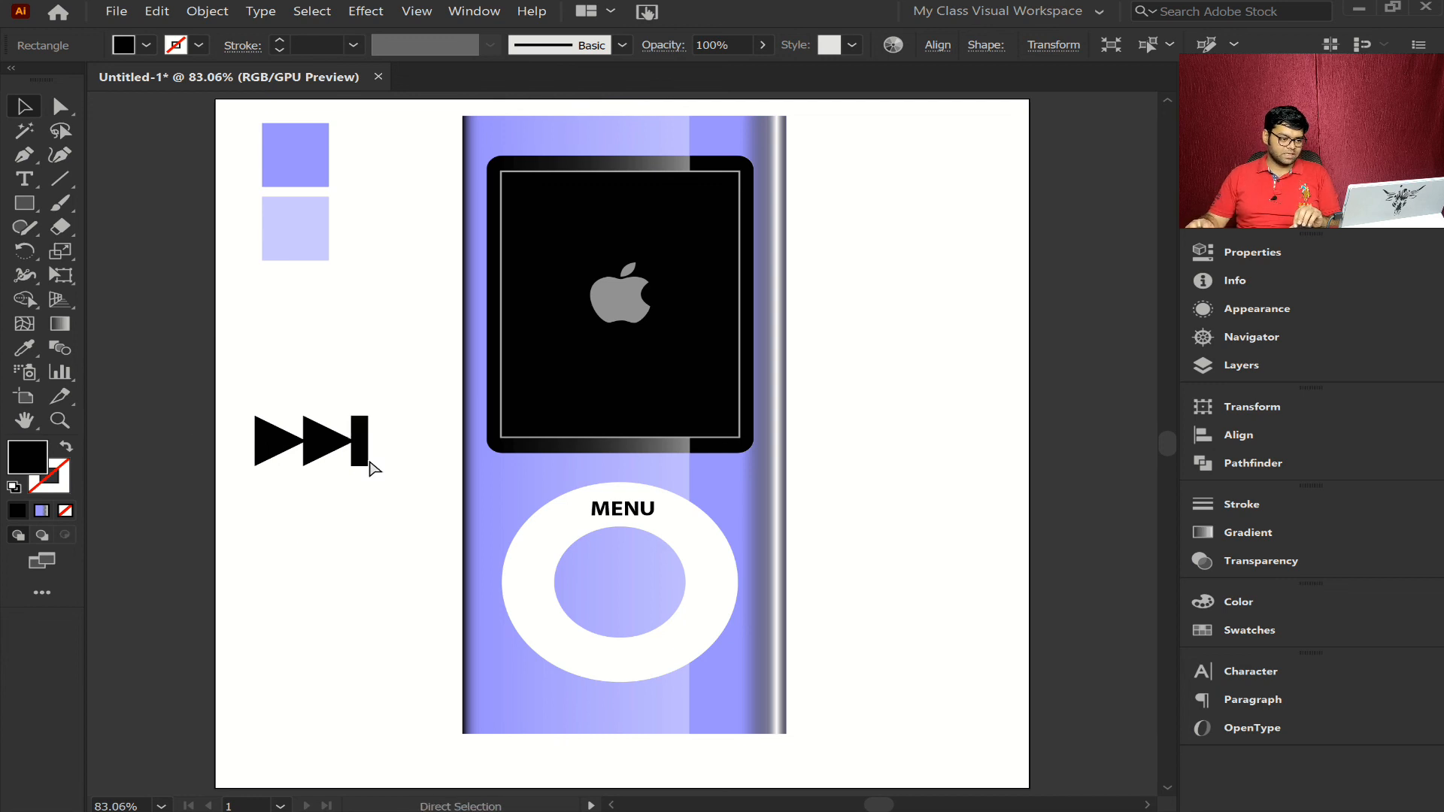
- Group the two triangles and the bar, and scale the group down to about half size
drag(390, 396, 243, 504)
key(v)
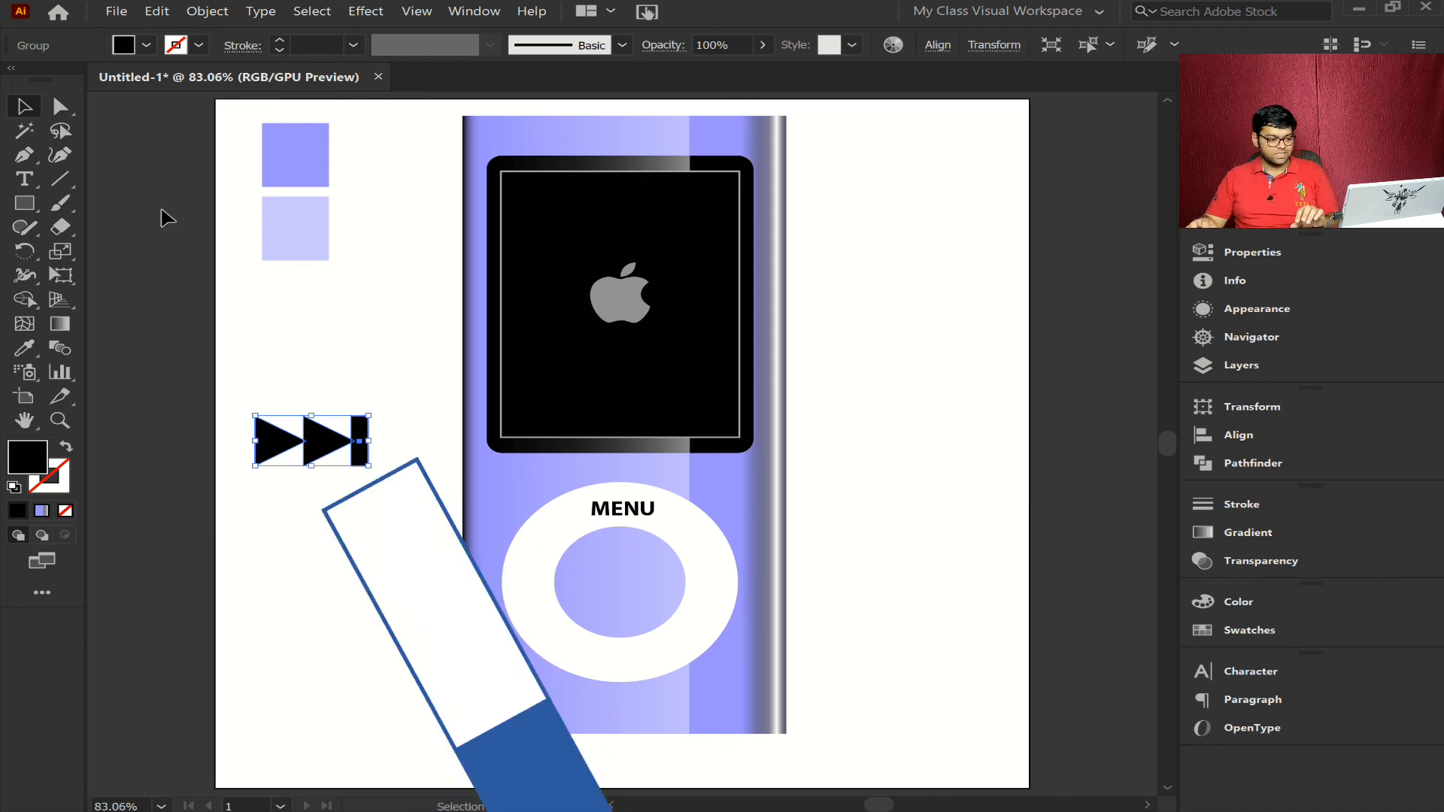
drag(368, 465, 342, 455)
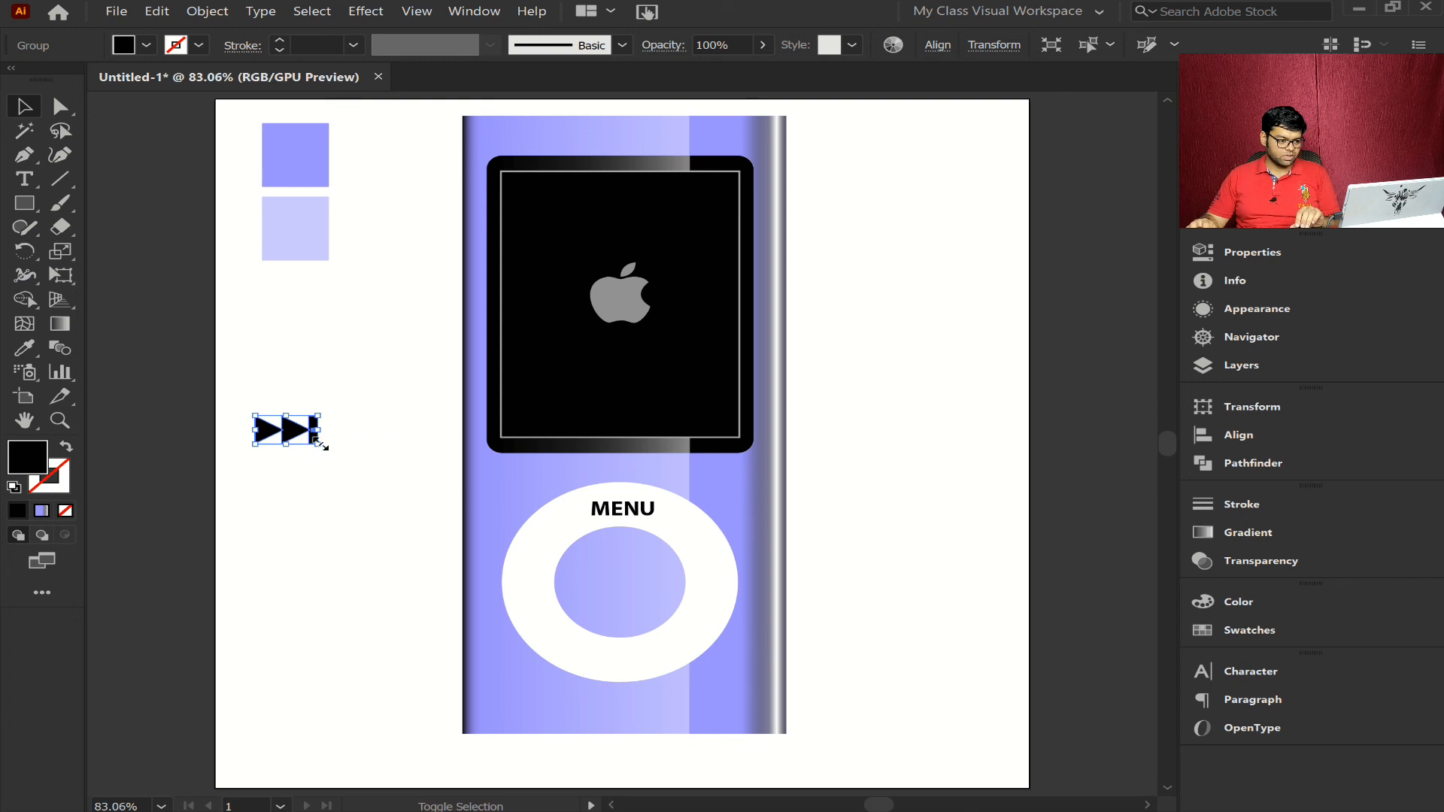
- Move the skip symbol onto the left part of the white ring and shrink it to fit within the ring's width
drag(318, 444, 822, 618)
key(ctrl+space)
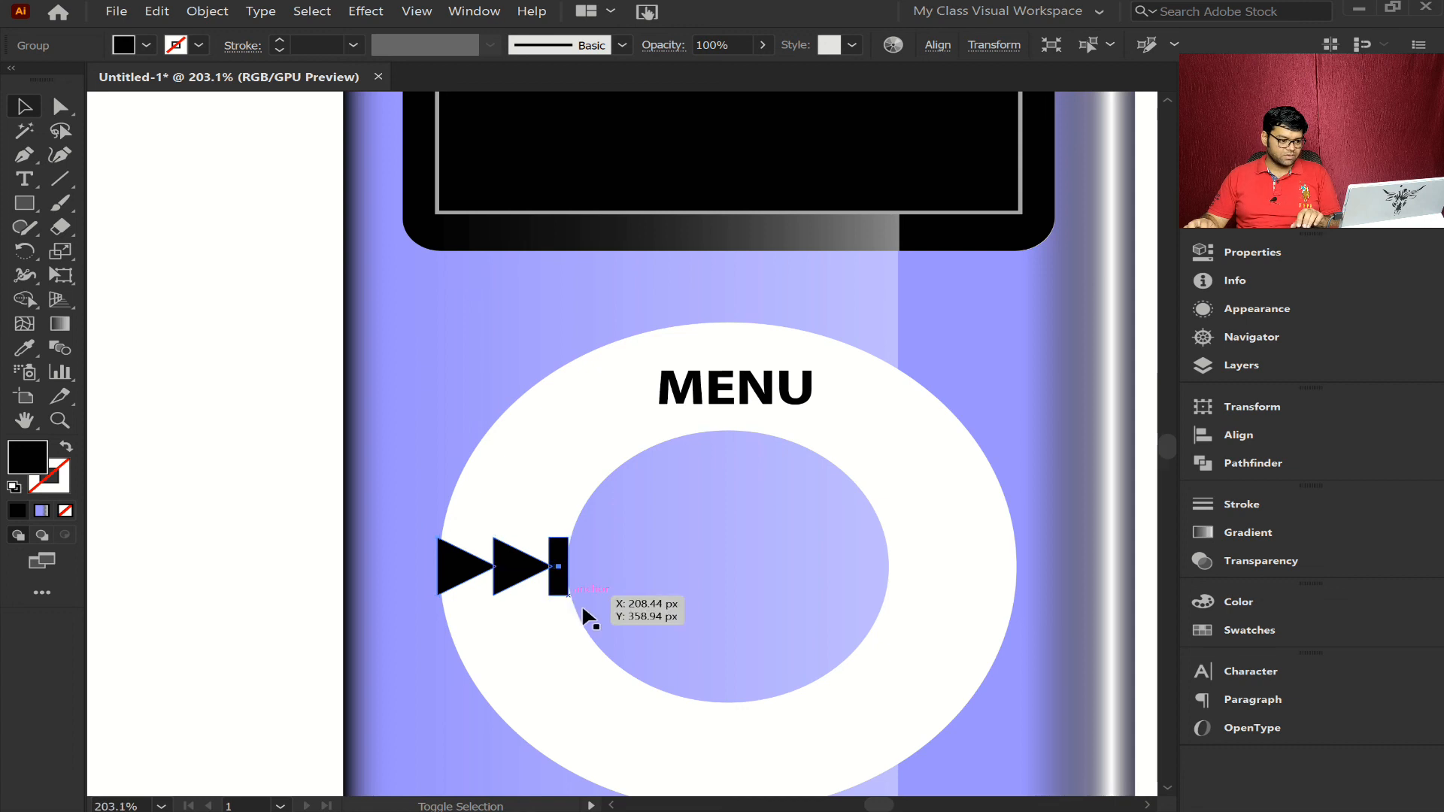
drag(569, 596, 530, 576)
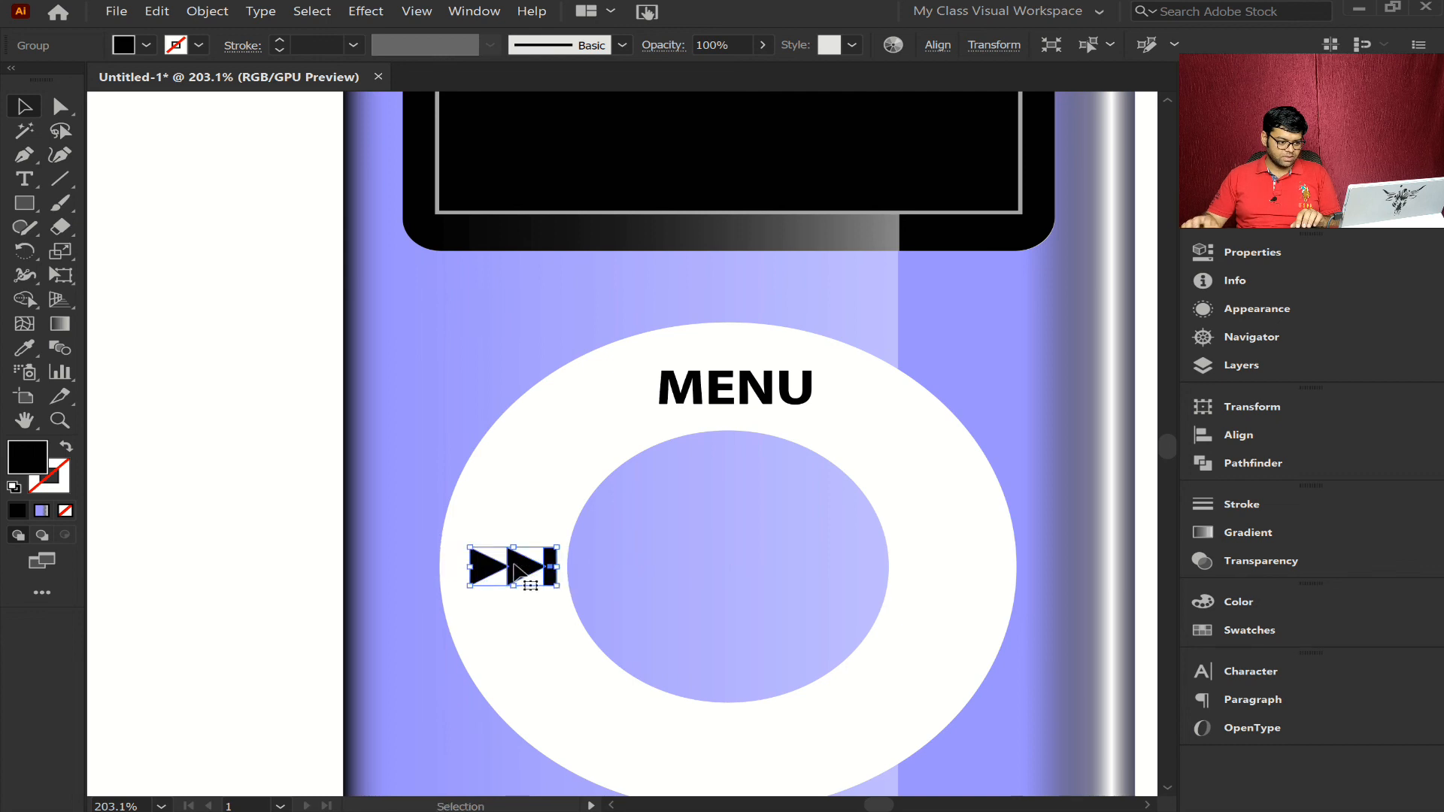
key(Left)
key(Left)
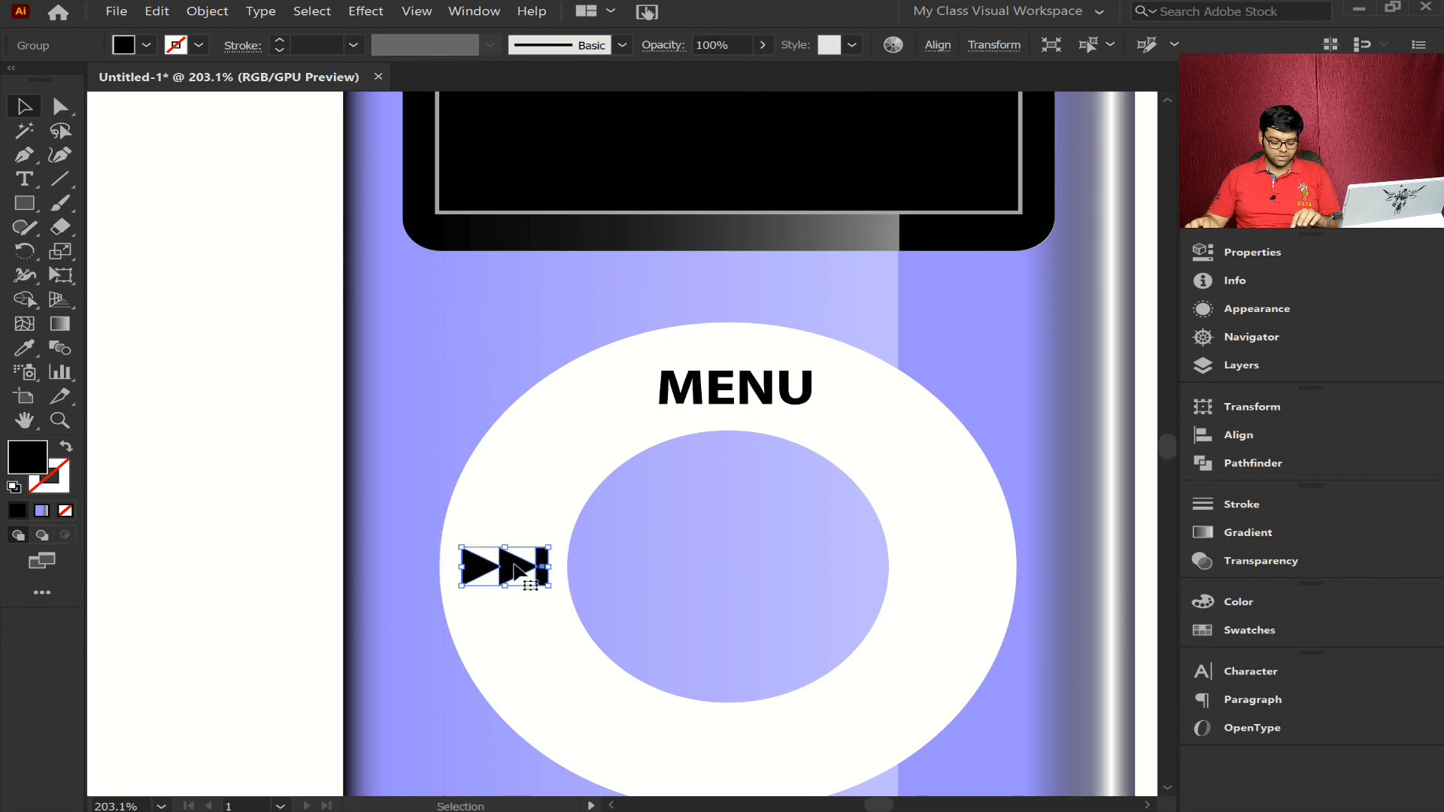
- Copy the skip symbol to the right part of the ring and reflect the copy across the vertical axis
drag(515, 572, 968, 576)
right_click(965, 577)
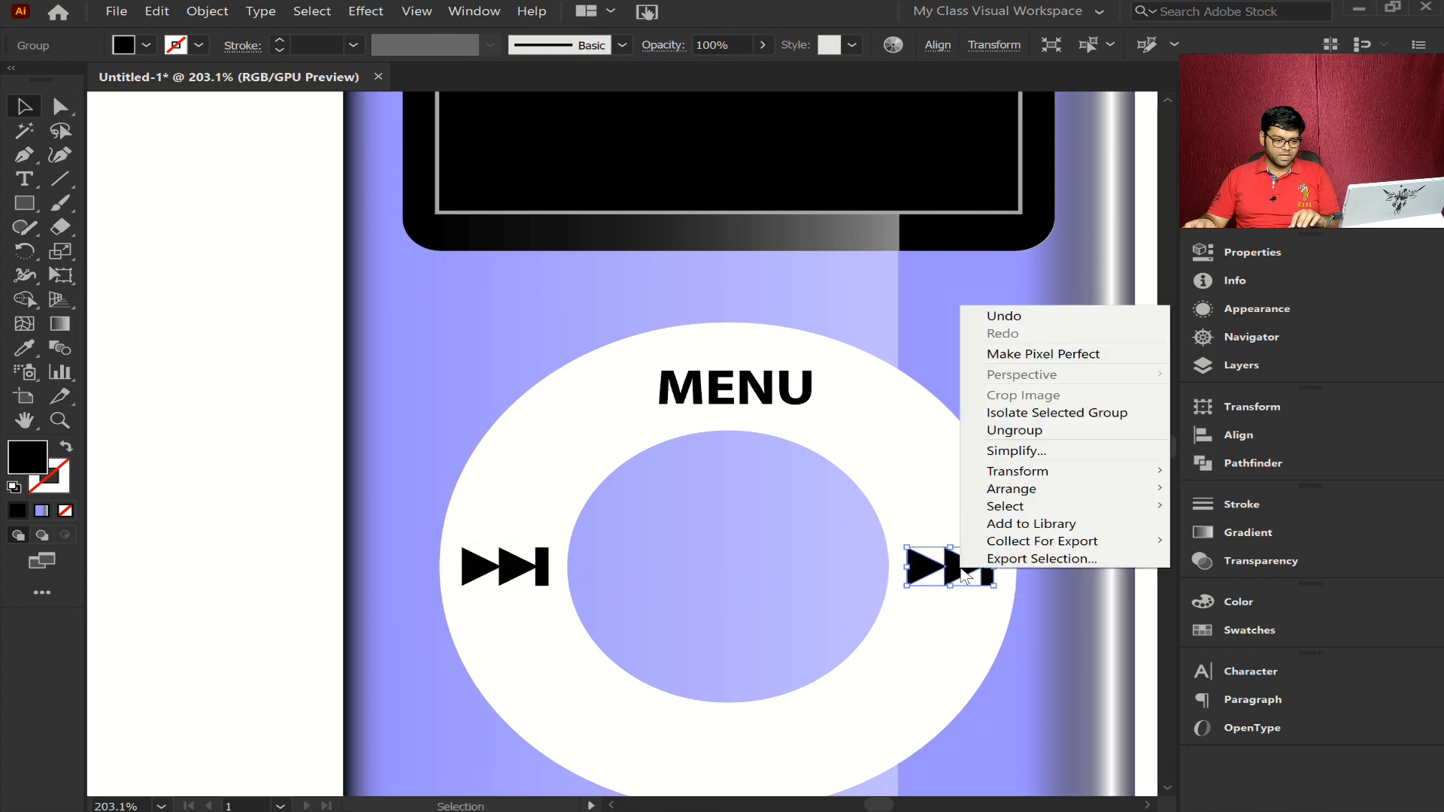
mouse_move(1042, 472)
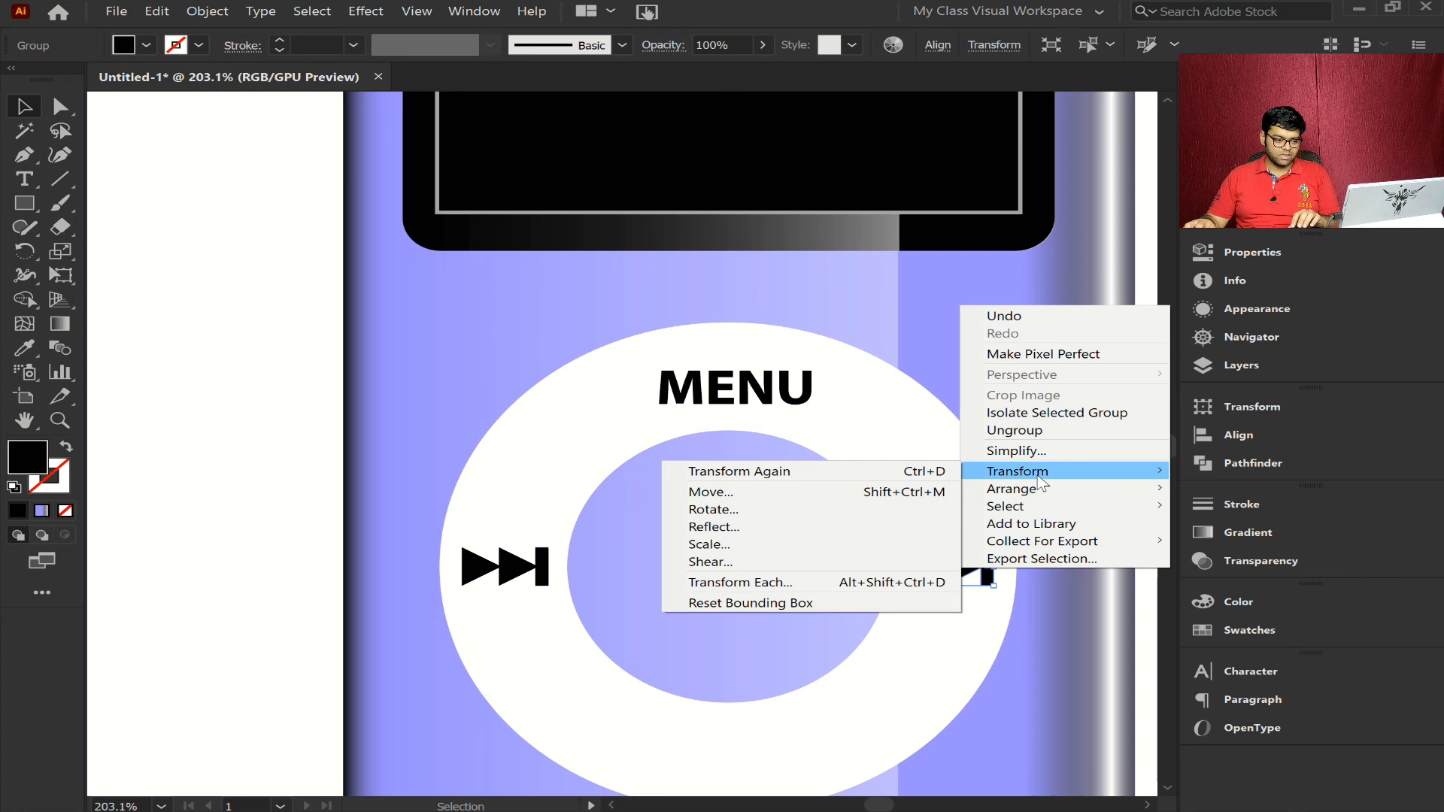
click(832, 527)
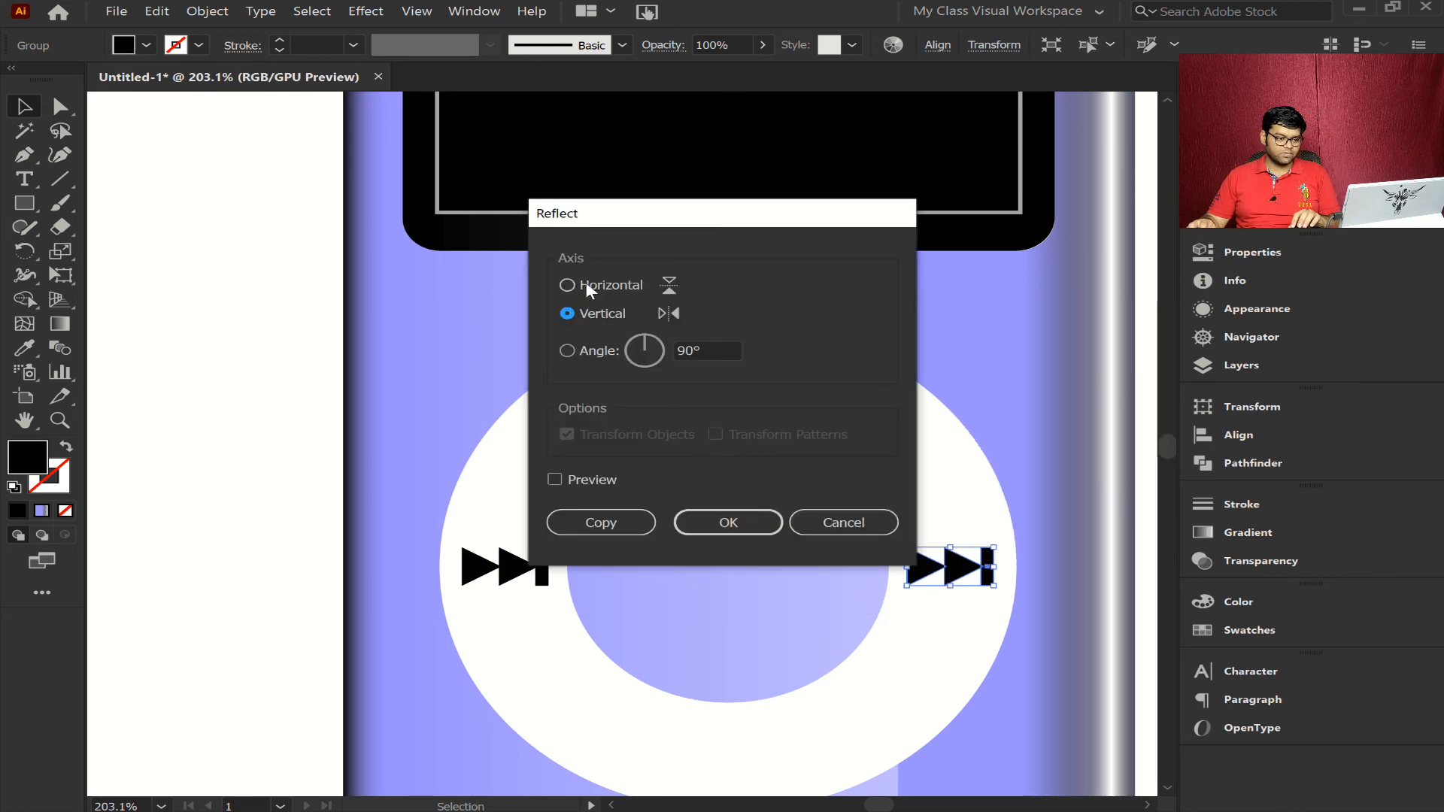
click(711, 518)
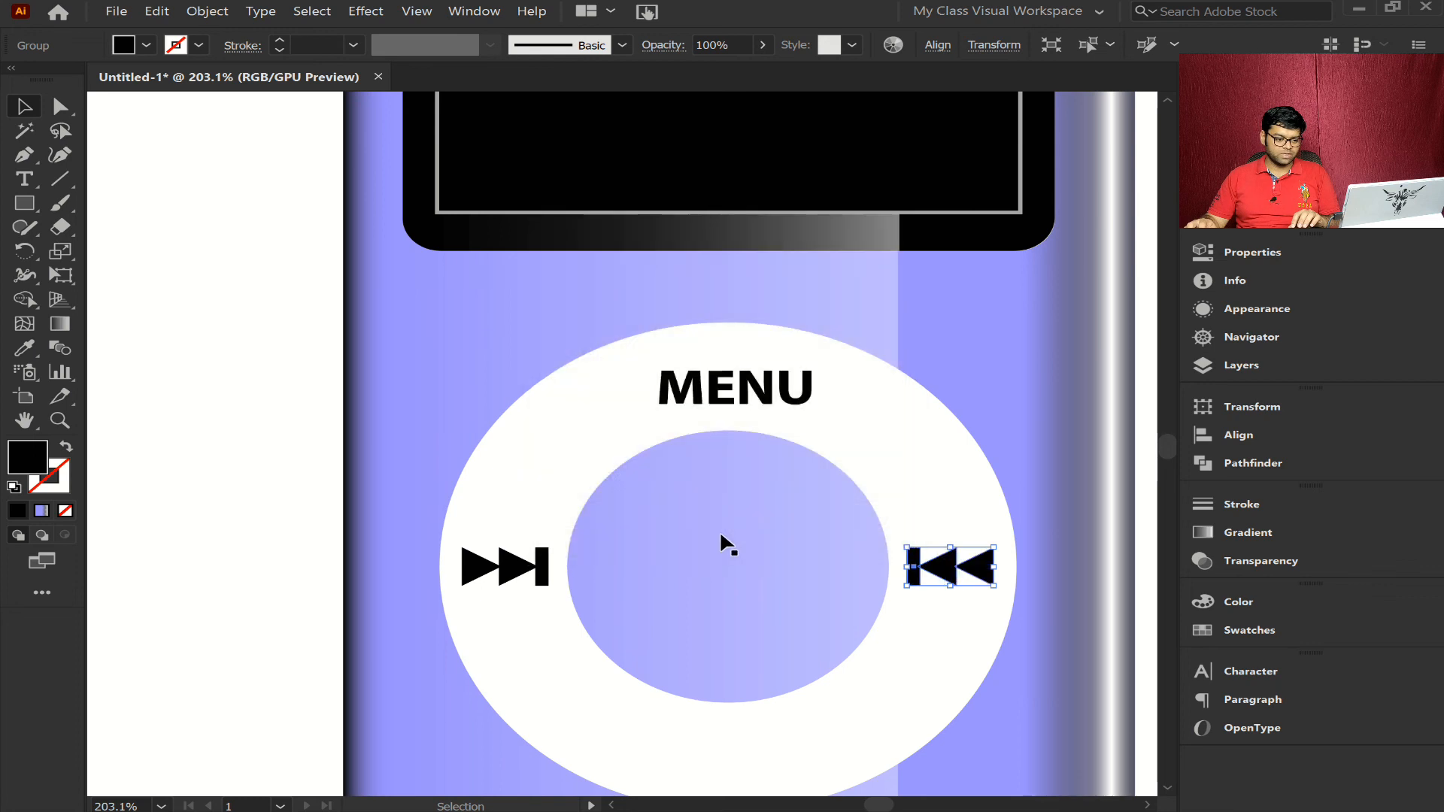
- Copy the right skip symbol to the bottom of the ring and reflect the copy across the vertical axis
scroll(901, 652, down, 5)
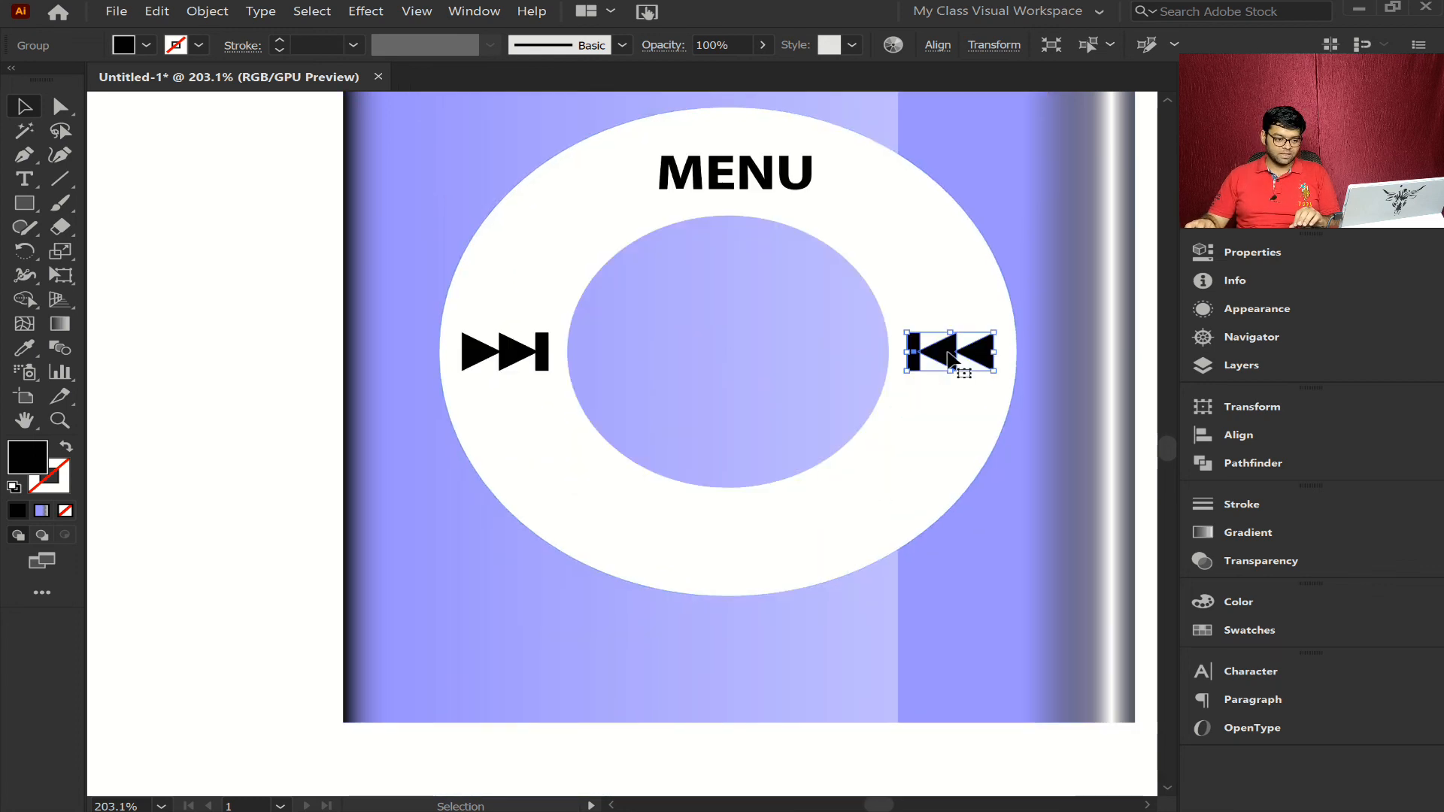
drag(950, 359, 738, 541)
right_click(761, 543)
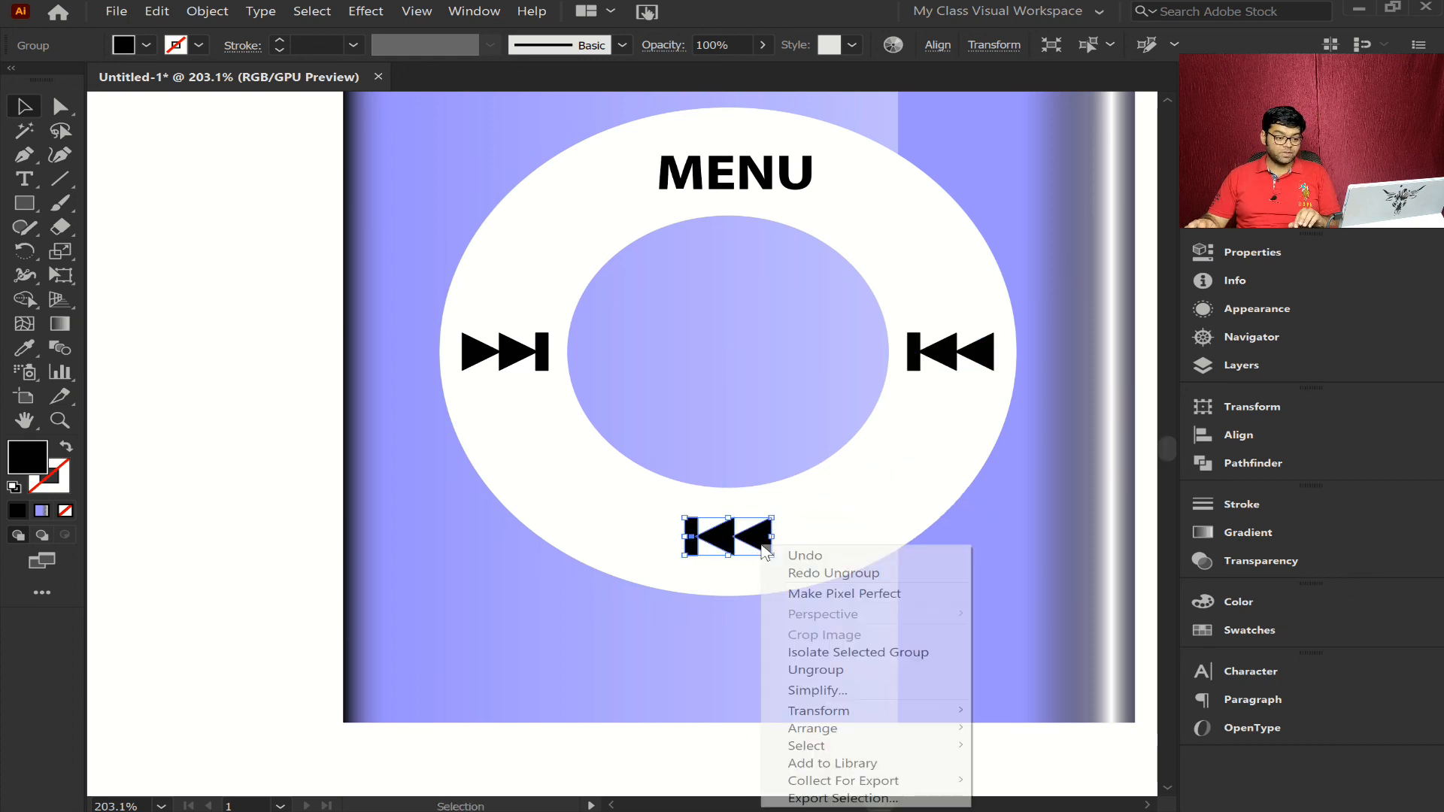
mouse_move(850, 711)
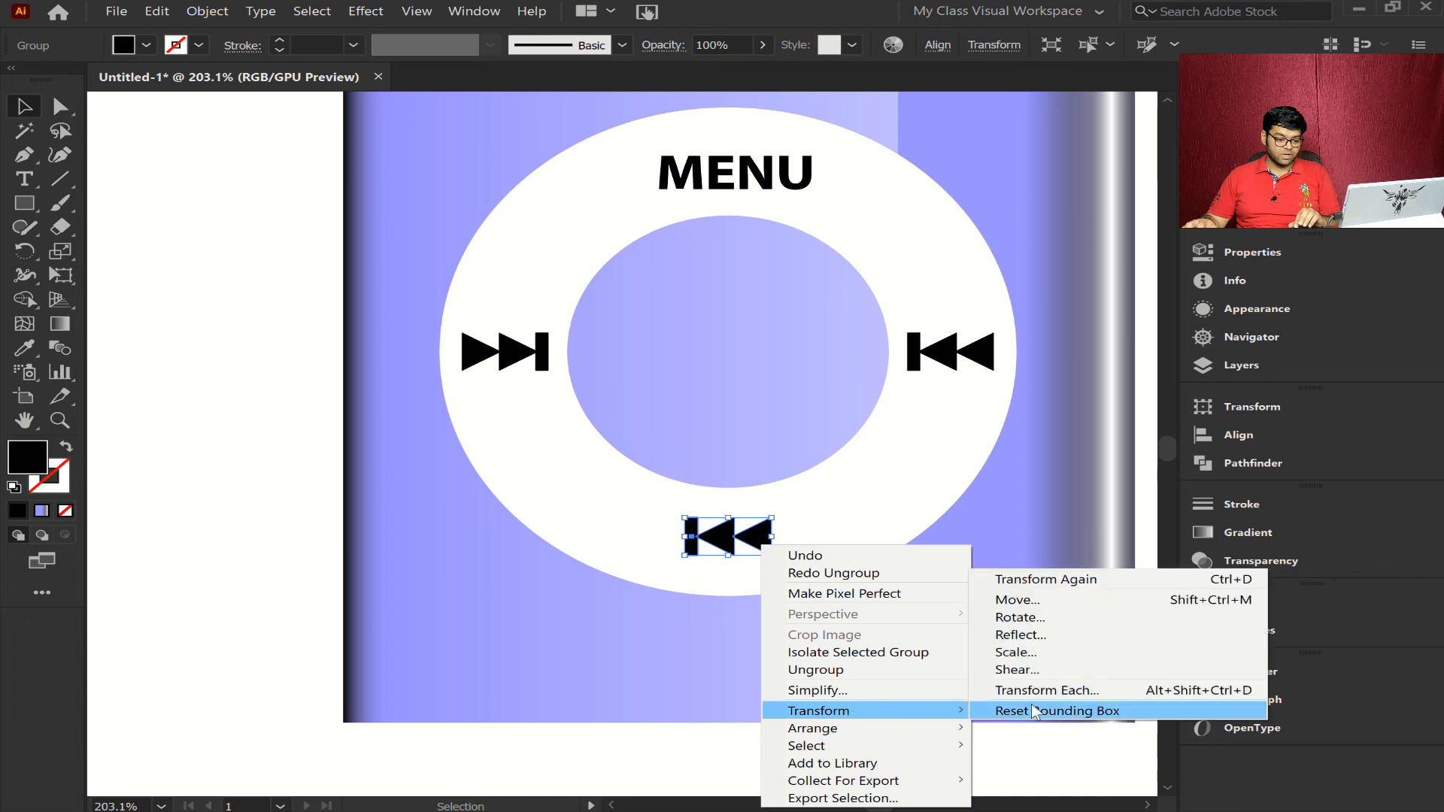
click(1019, 635)
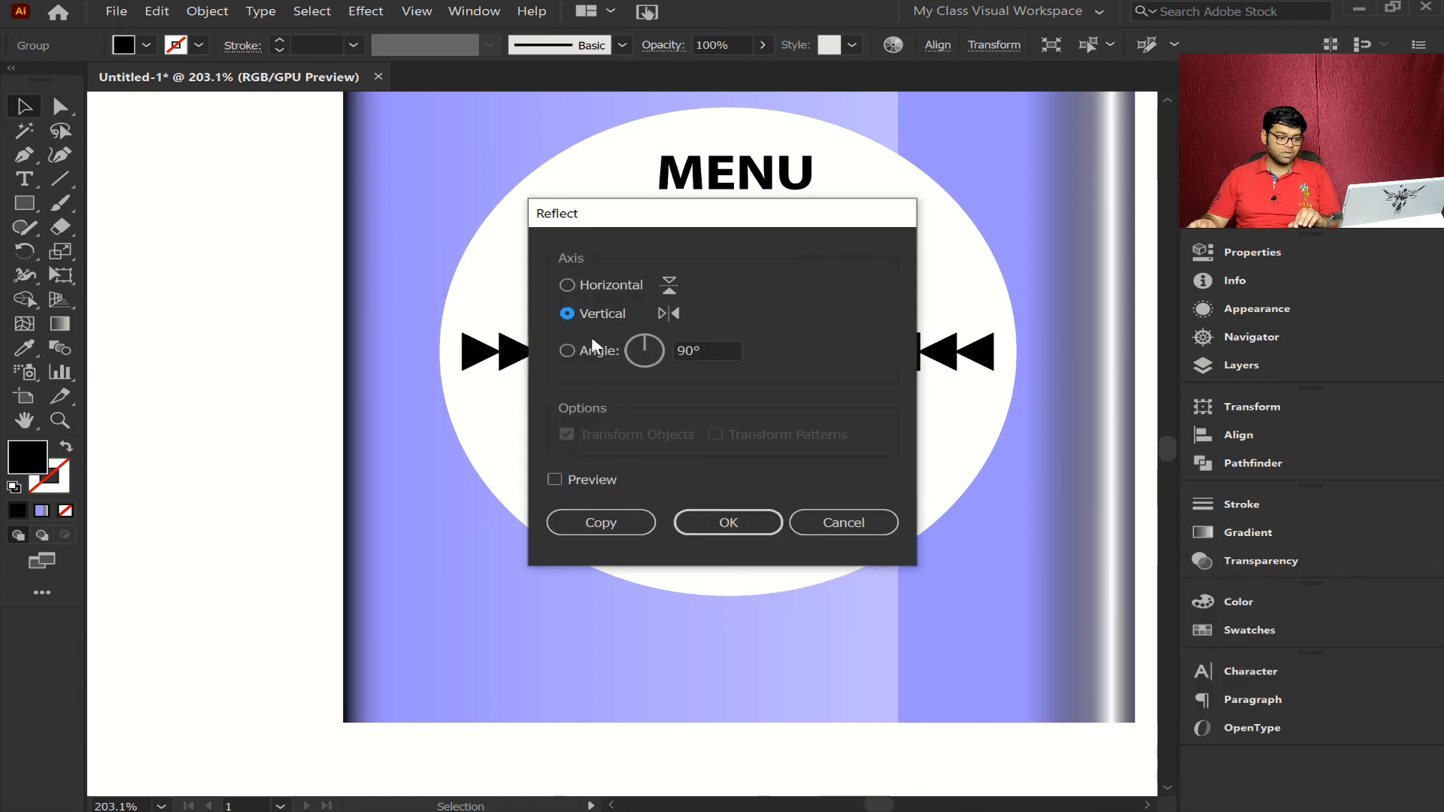
click(728, 522)
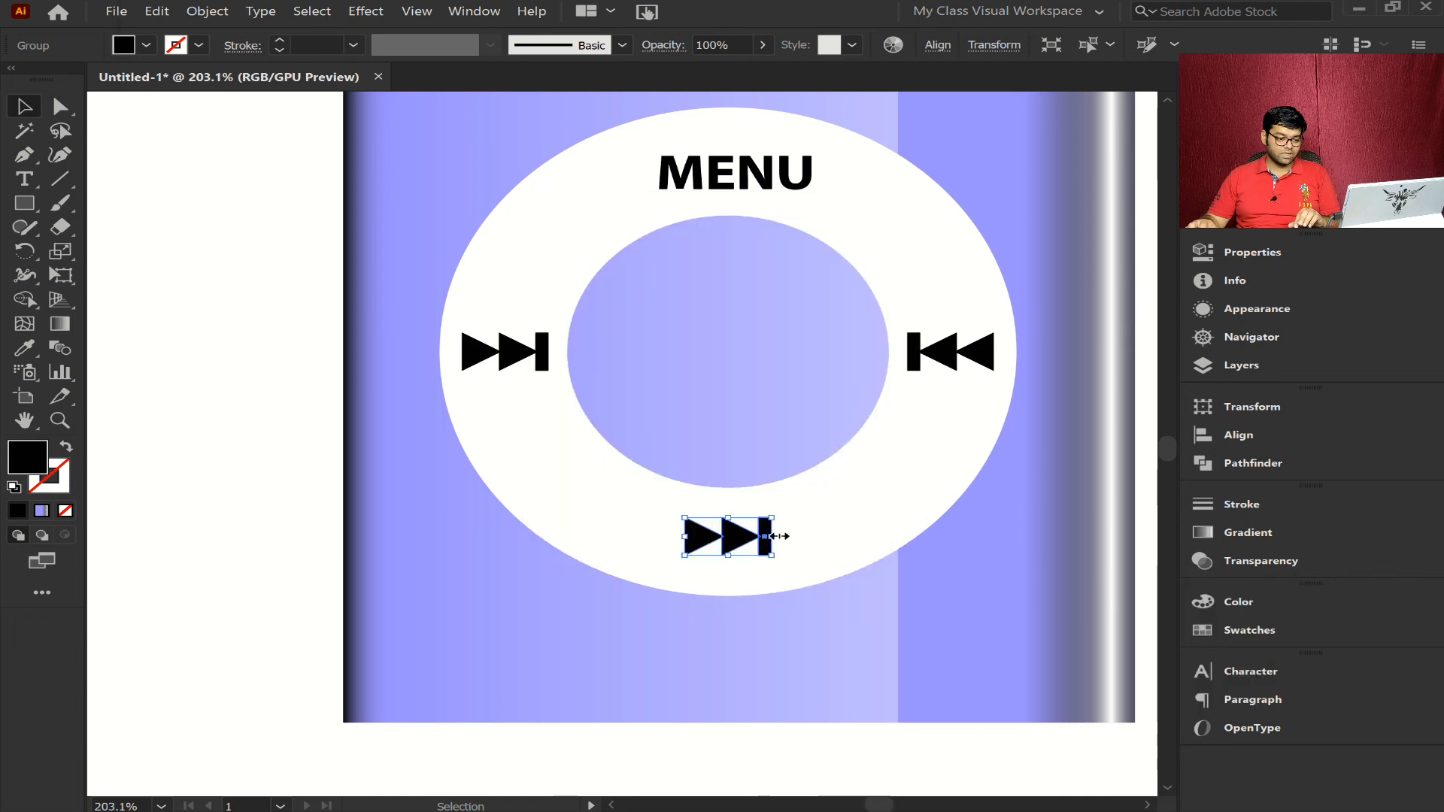
- Ungroup the skip symbol at the bottom of the ring and delete its first triangle
key(a)
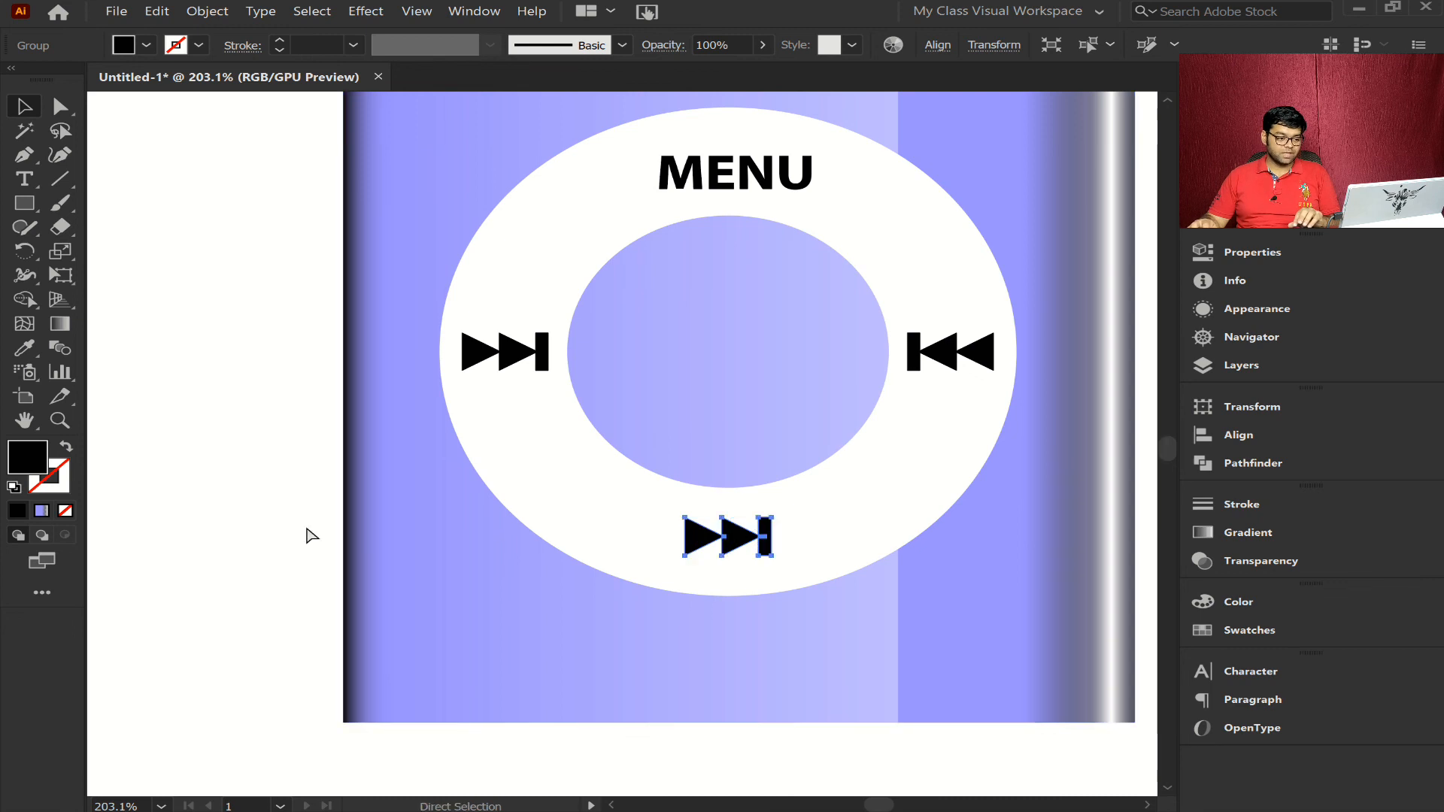
click(310, 536)
click(750, 540)
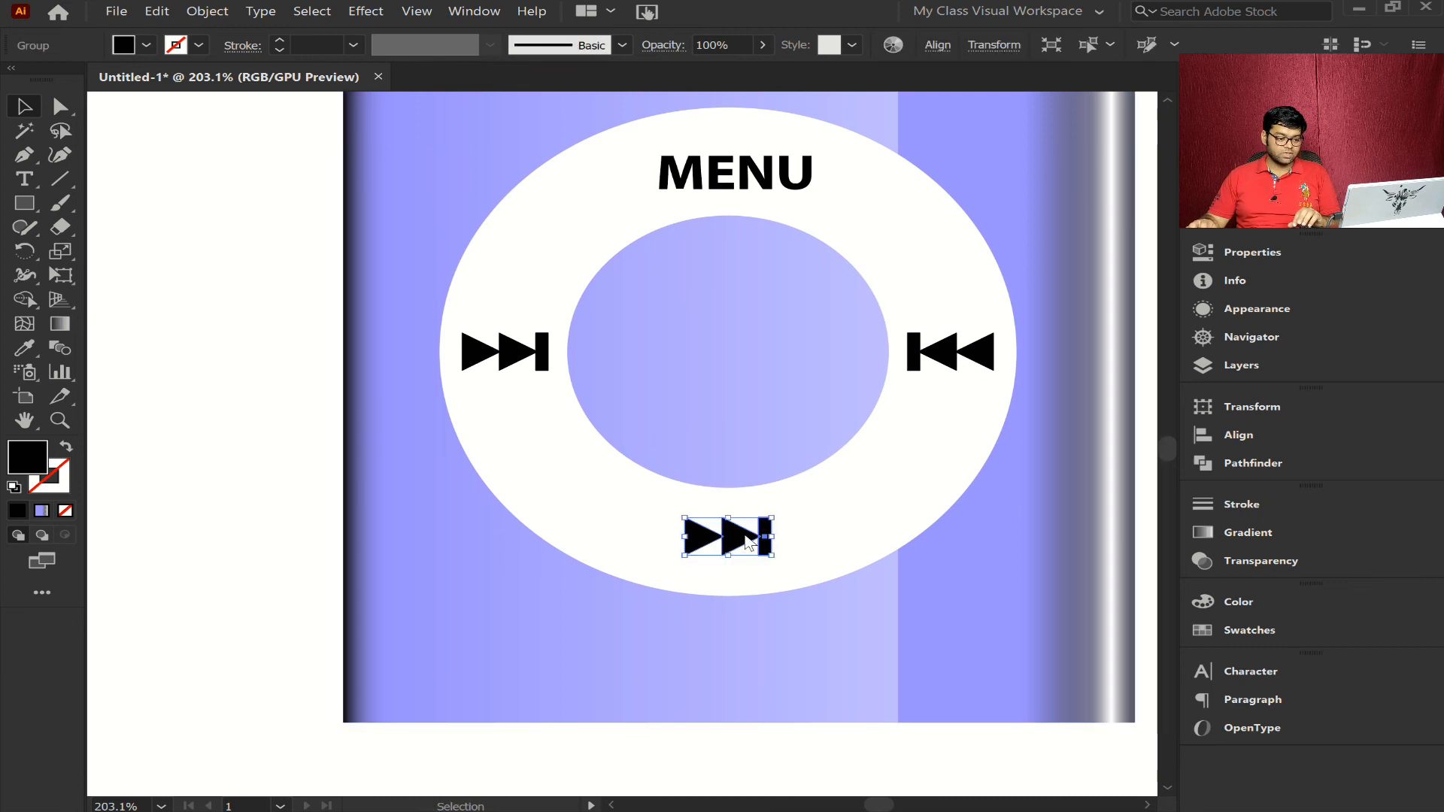
right_click(750, 540)
click(804, 660)
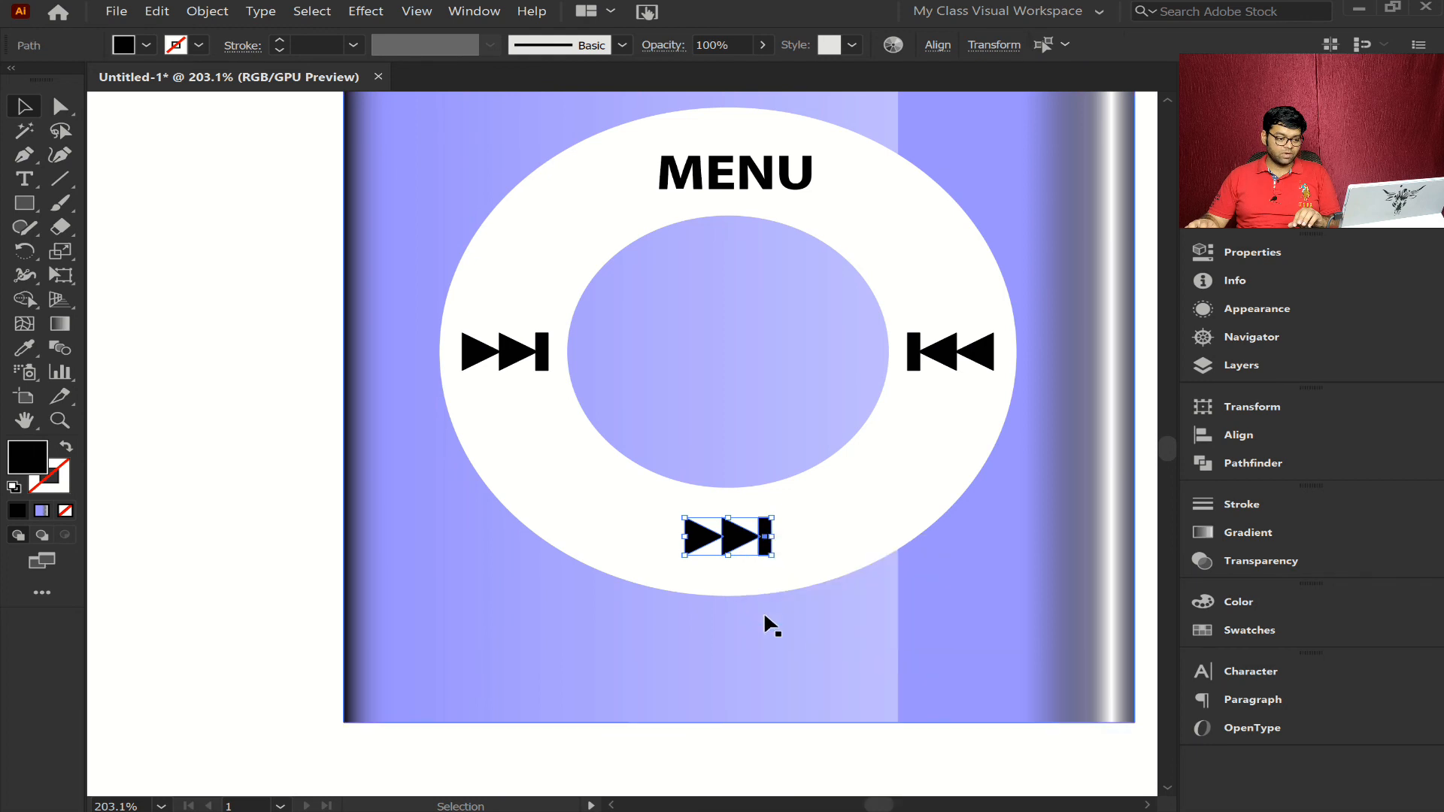
click(241, 568)
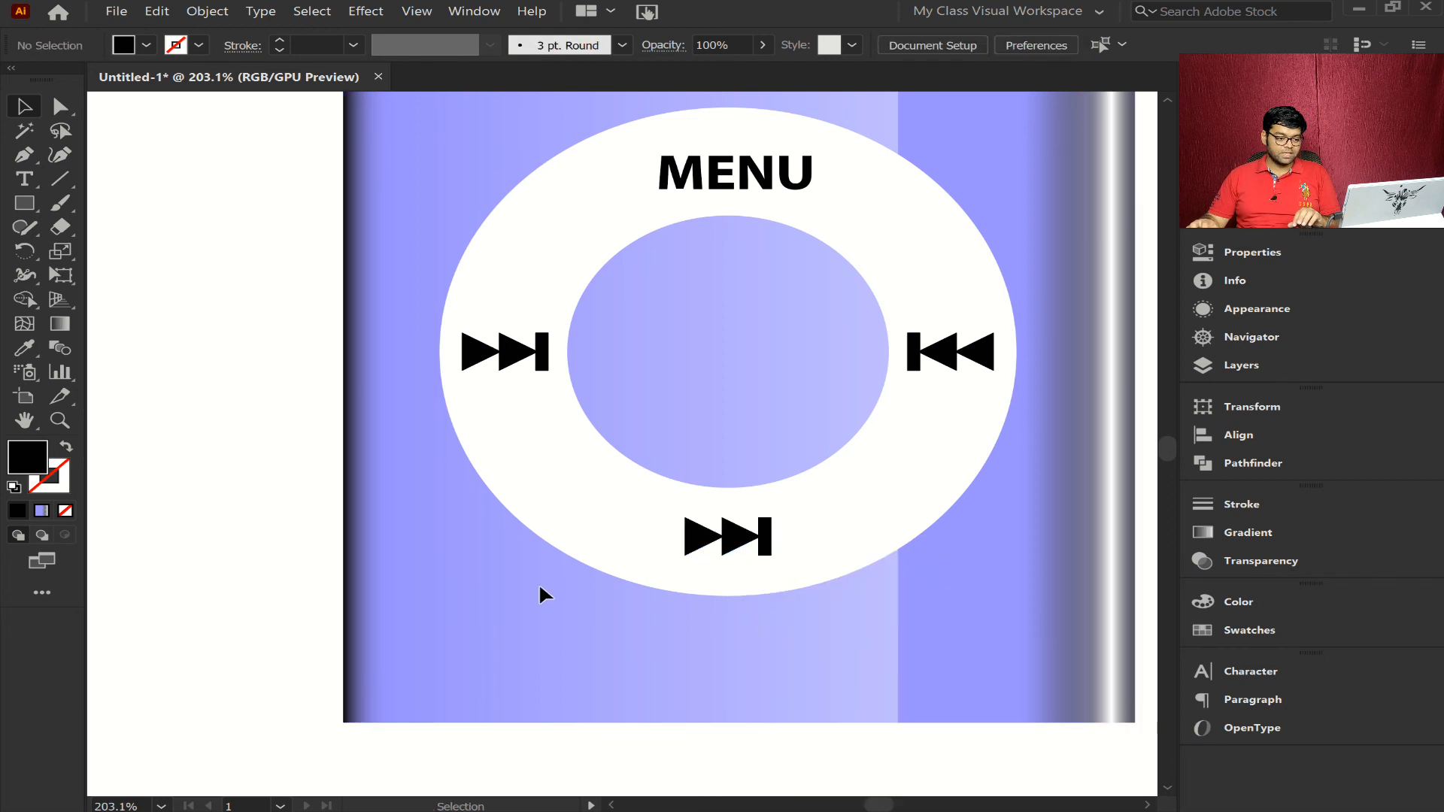
click(693, 536)
key(Delete)
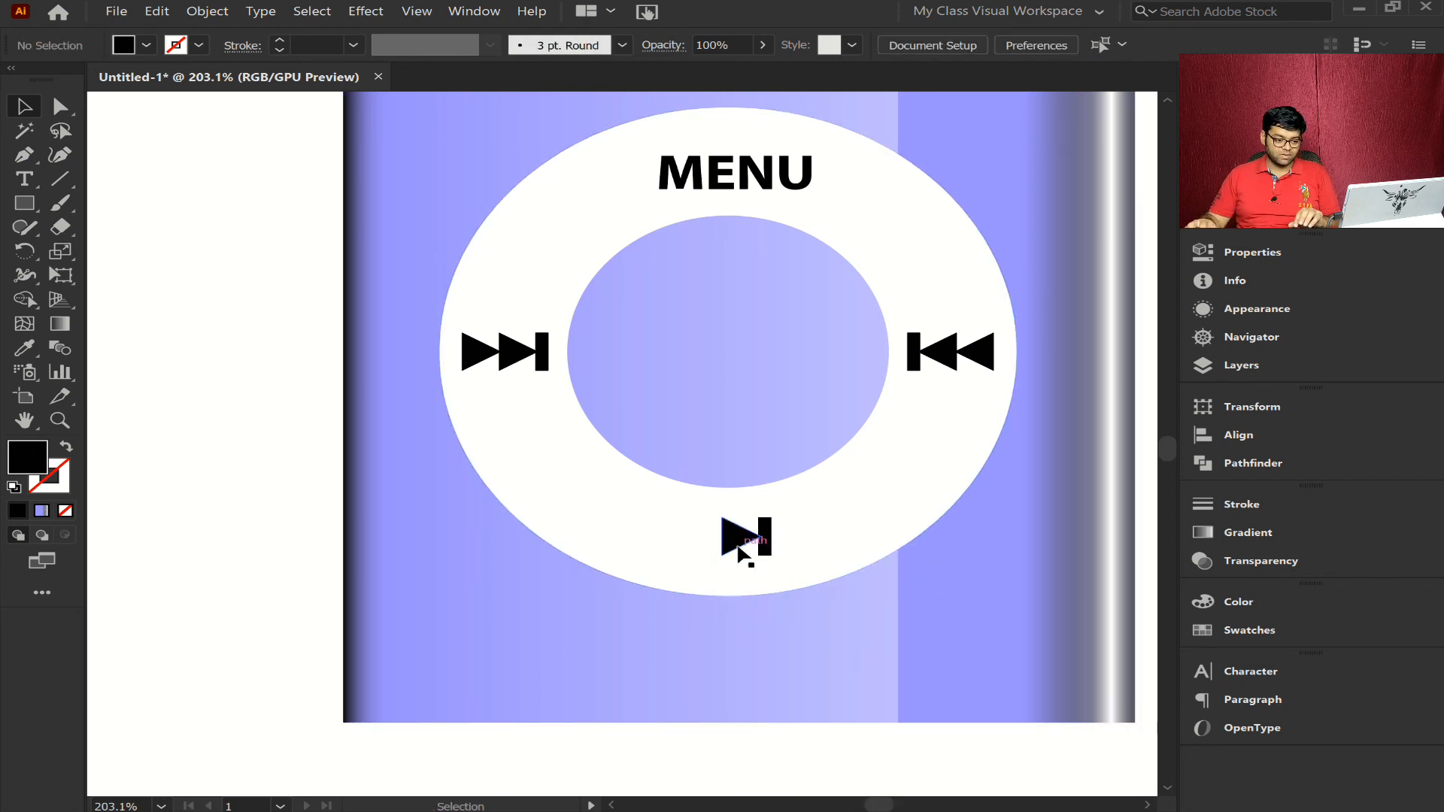
- Nudge the remaining triangle at the ring's bottom to the left, leaving a gap before the bar
click(732, 539)
key(shift+Left)
key(shift+Left)
key(shift+Right)
key(Right)
key(Right)
key(Right)
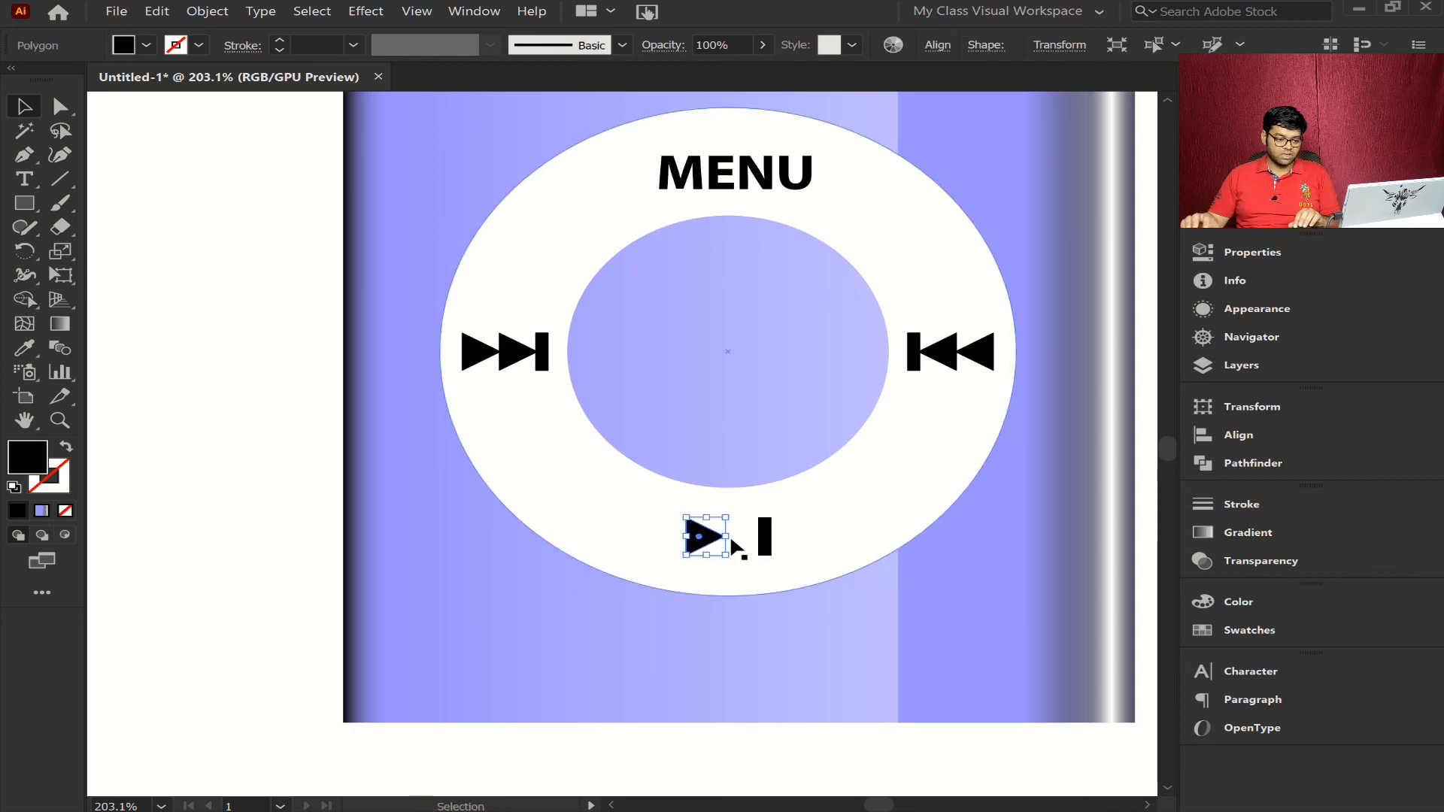
- Duplicate the bar at the bottom of the ring in place and nudge the copy left to form a play/pause symbol
click(769, 542)
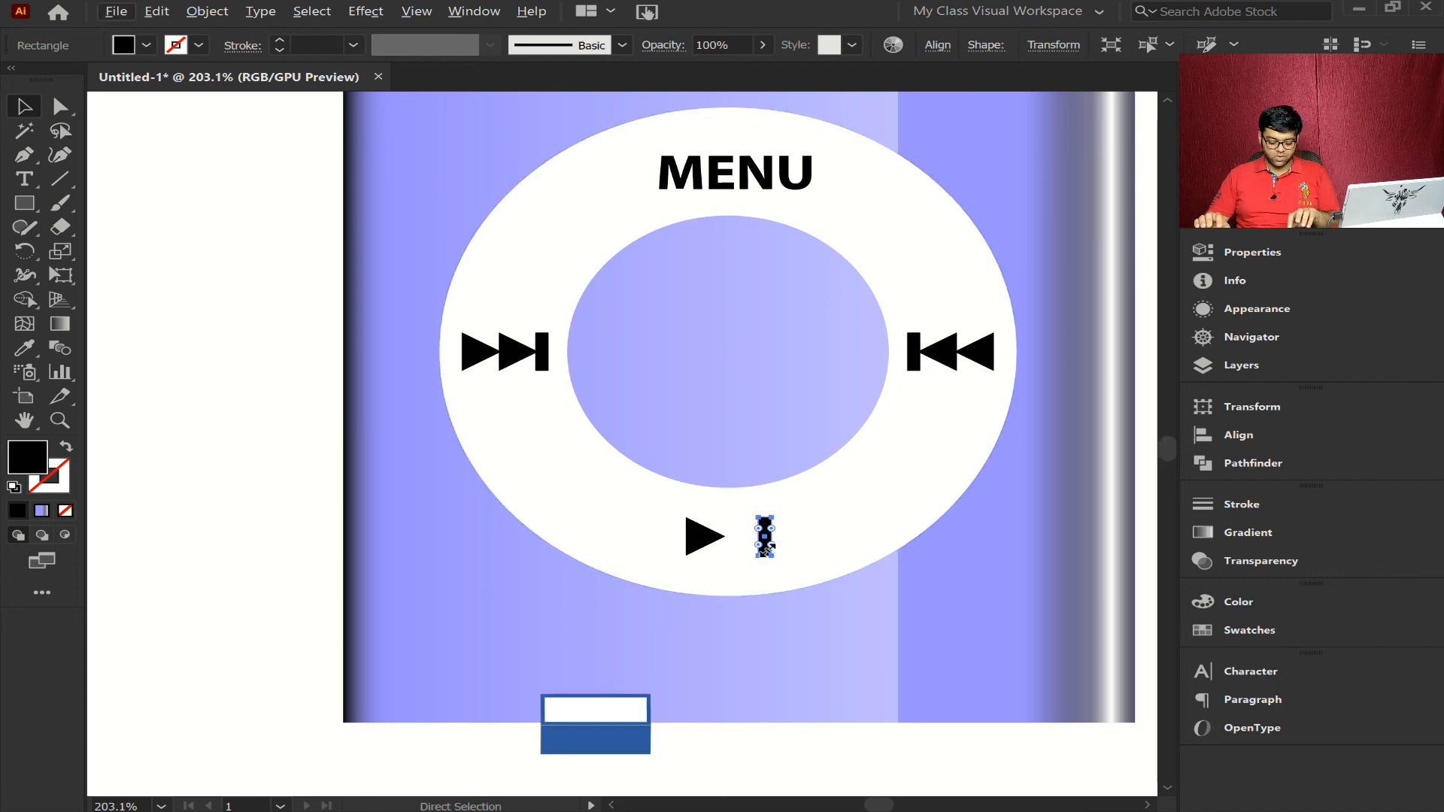
key(ctrl+c)
key(ctrl+f)
key(shift+Left)
key(shift+Left)
key(Left)
key(Left)
key(Left)
key(Left)
key(Left)
key(Left)
key(Left)
key(Right)
key(Right)
key(Right)
key(Right)
key(Right)
key(Right)
key(Right)
key(Right)
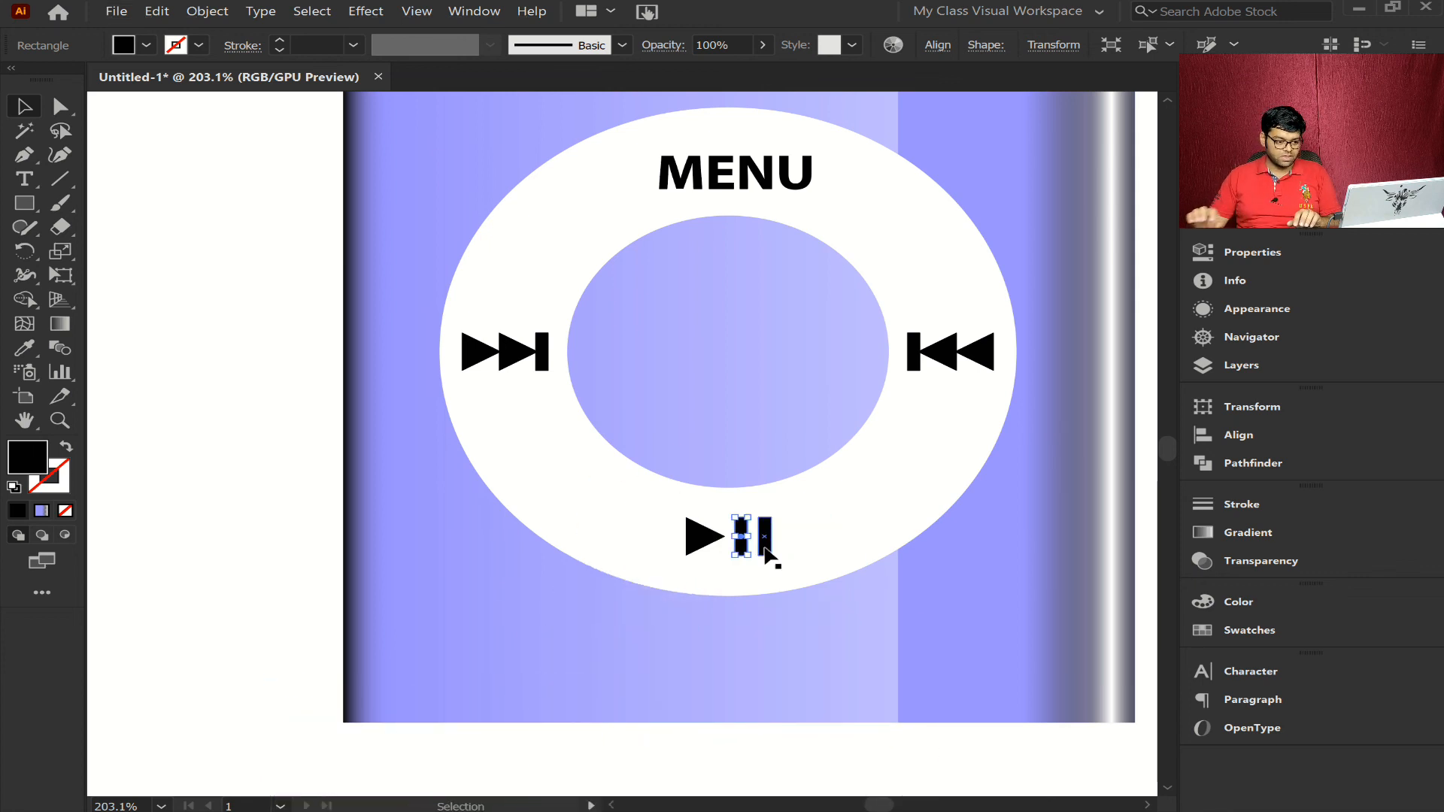
key(ctrl+alt+2)
click(252, 246)
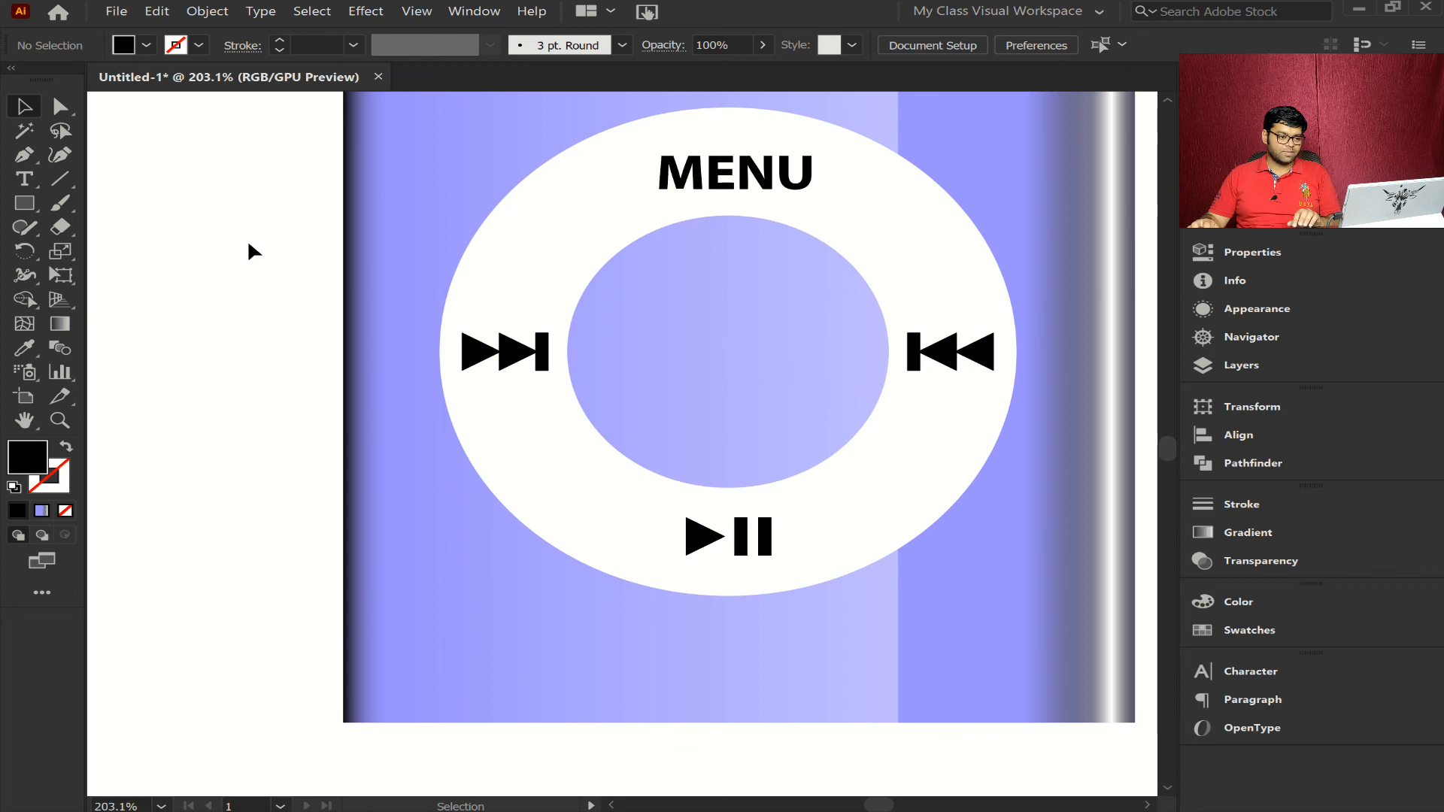
- Convert the MENU text on the ring to outlines
click(694, 174)
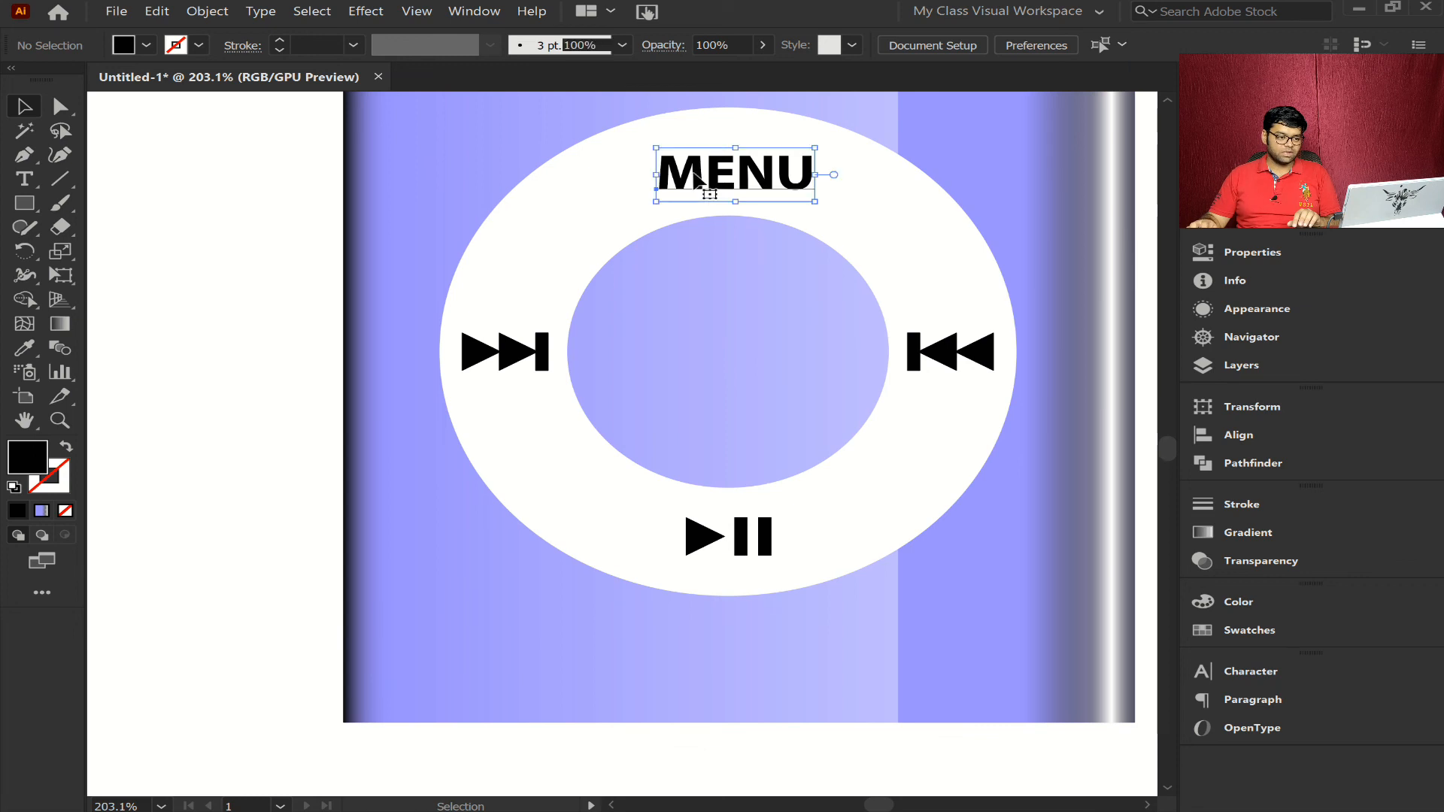
right_click(694, 173)
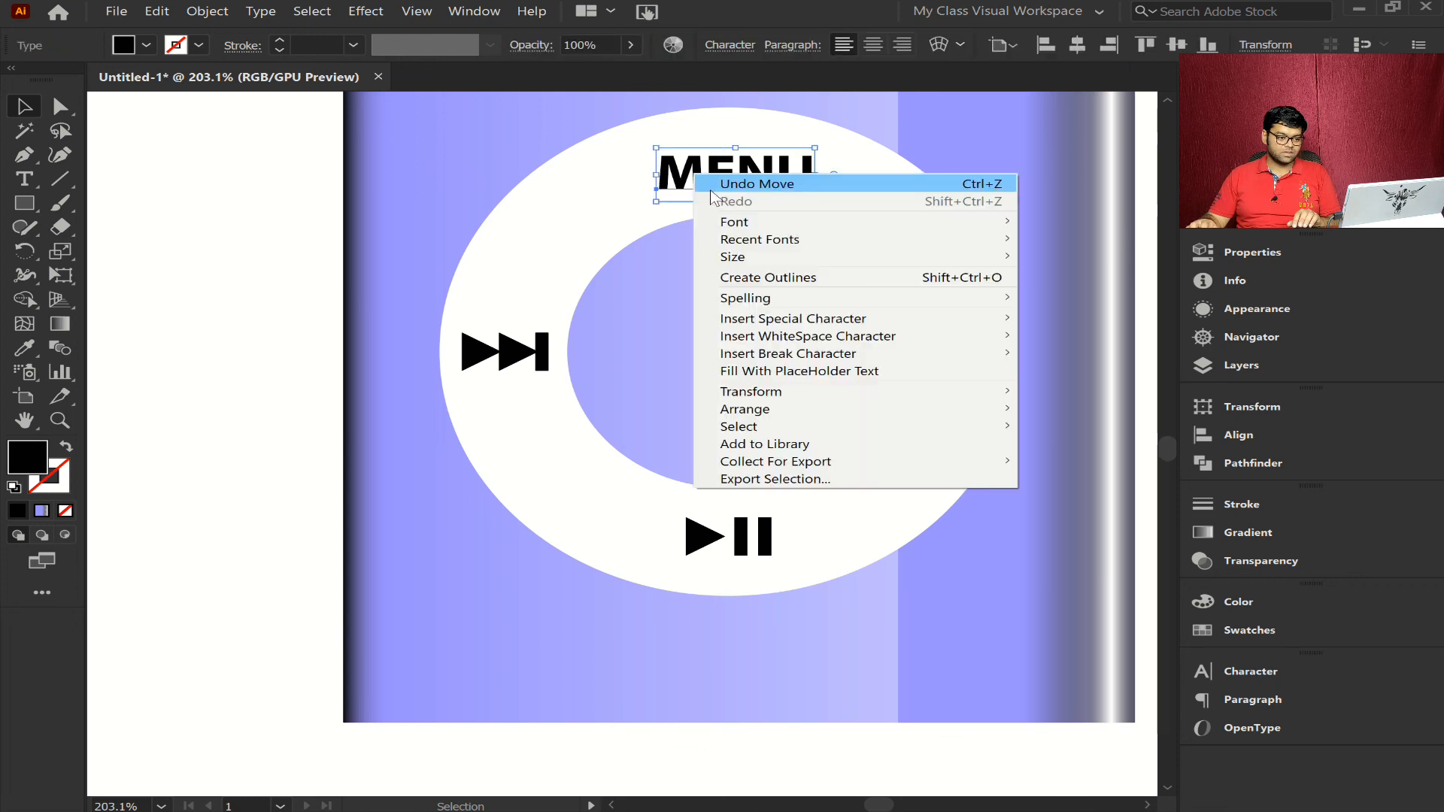
click(782, 279)
click(256, 332)
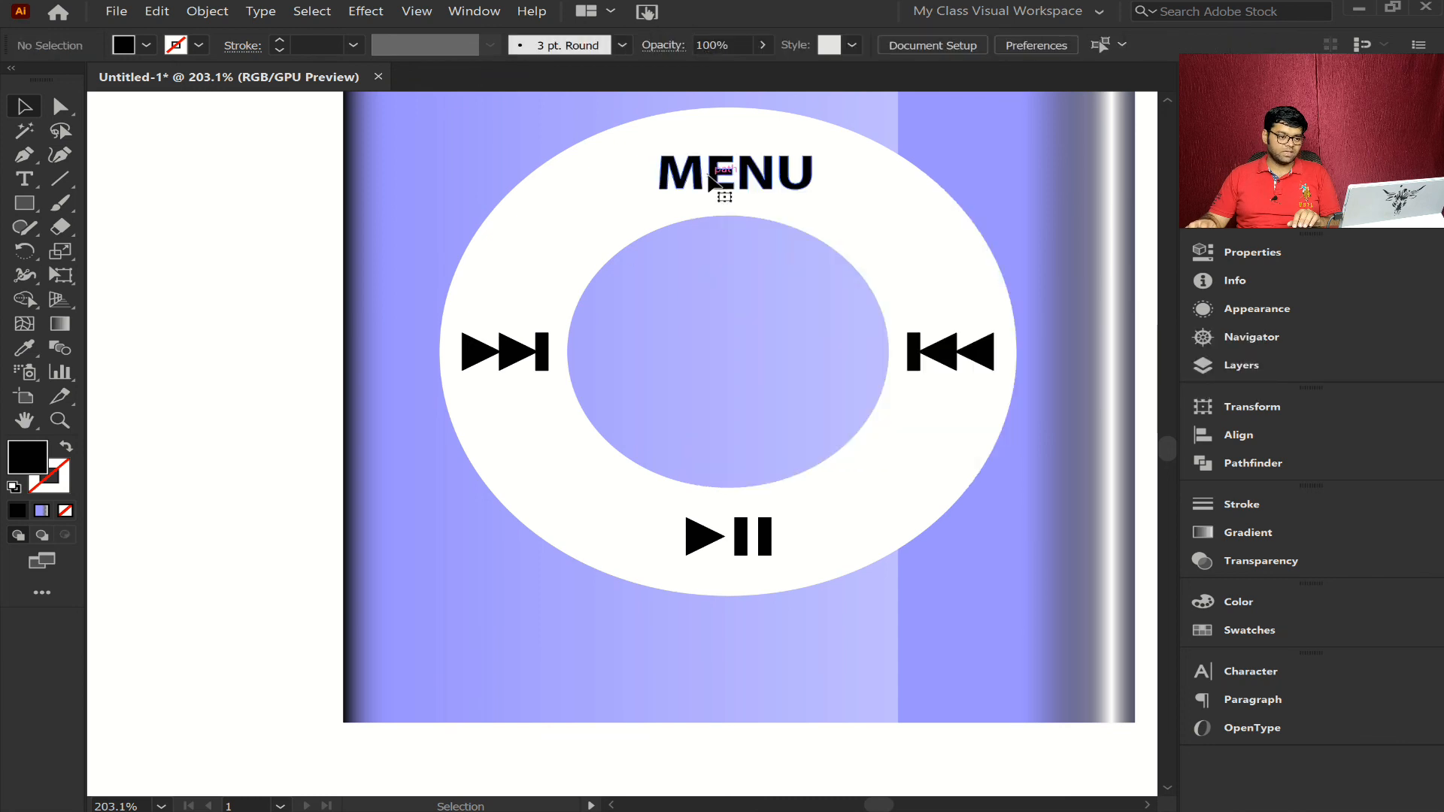
- Recolour the MENU lettering and all playback symbols with the grey sampled from the Apple logo using the Eyedropper
click(514, 357)
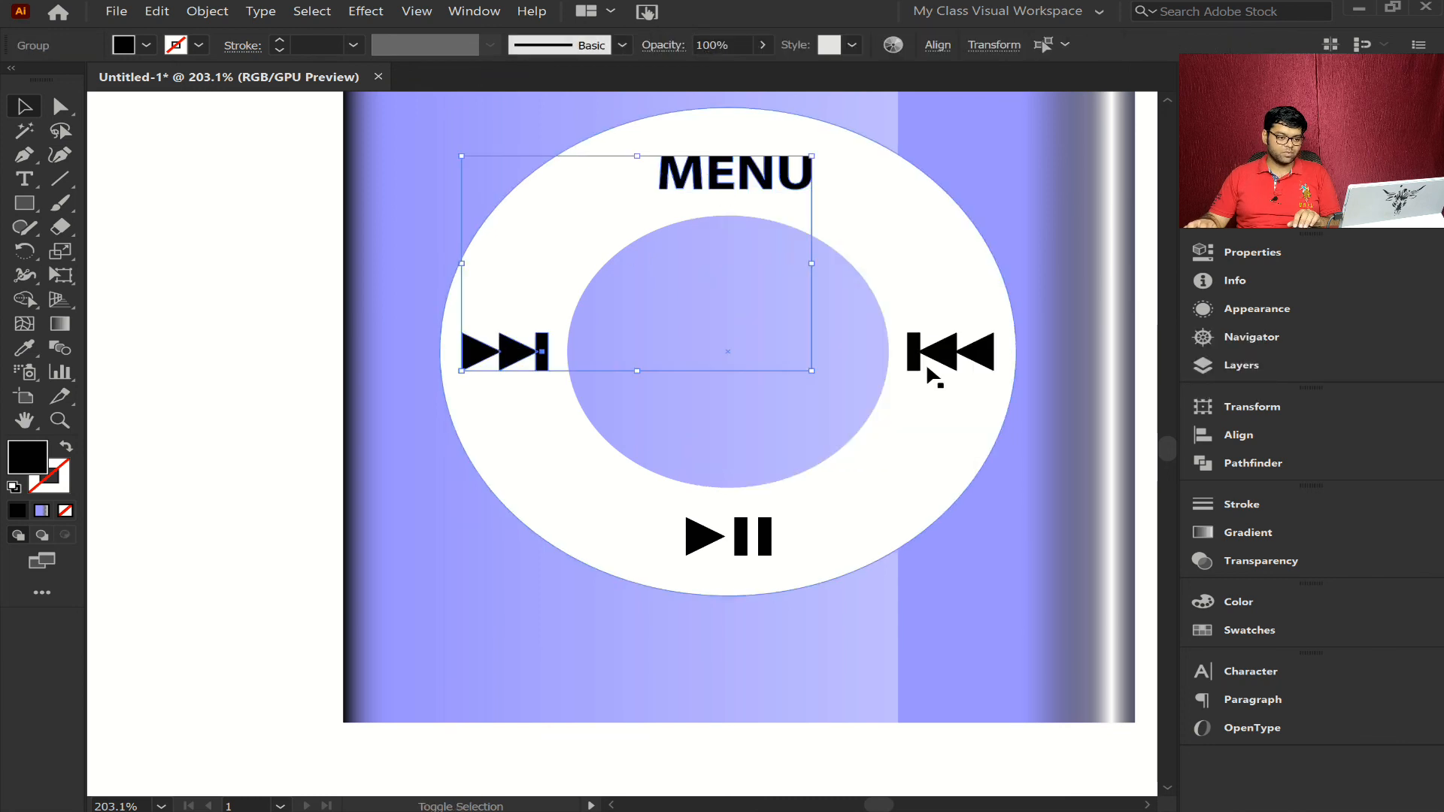
shift+click(952, 355)
shift+click(737, 533)
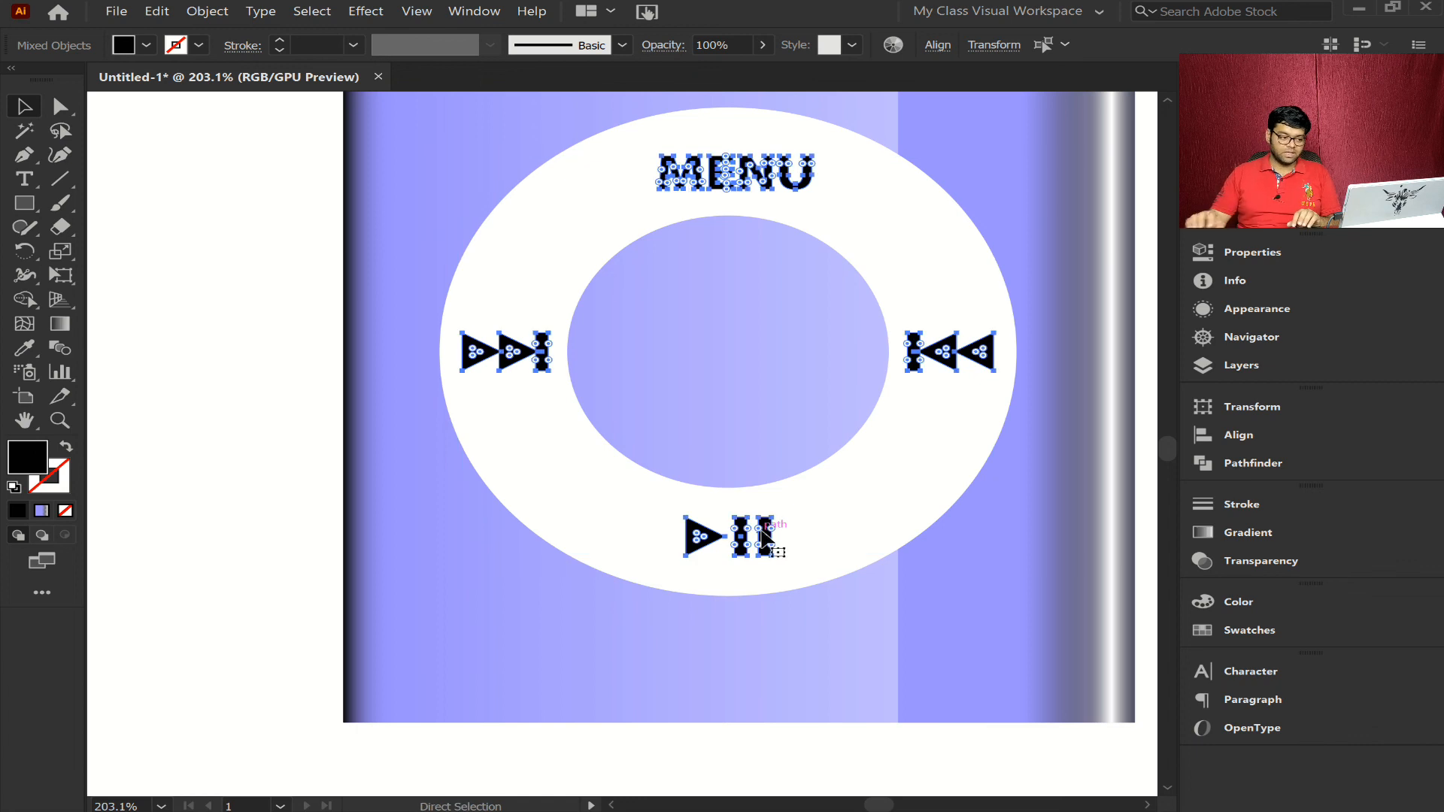
click(29, 350)
key(ctrl+minus)
key(ctrl+minus)
key(ctrl+minus)
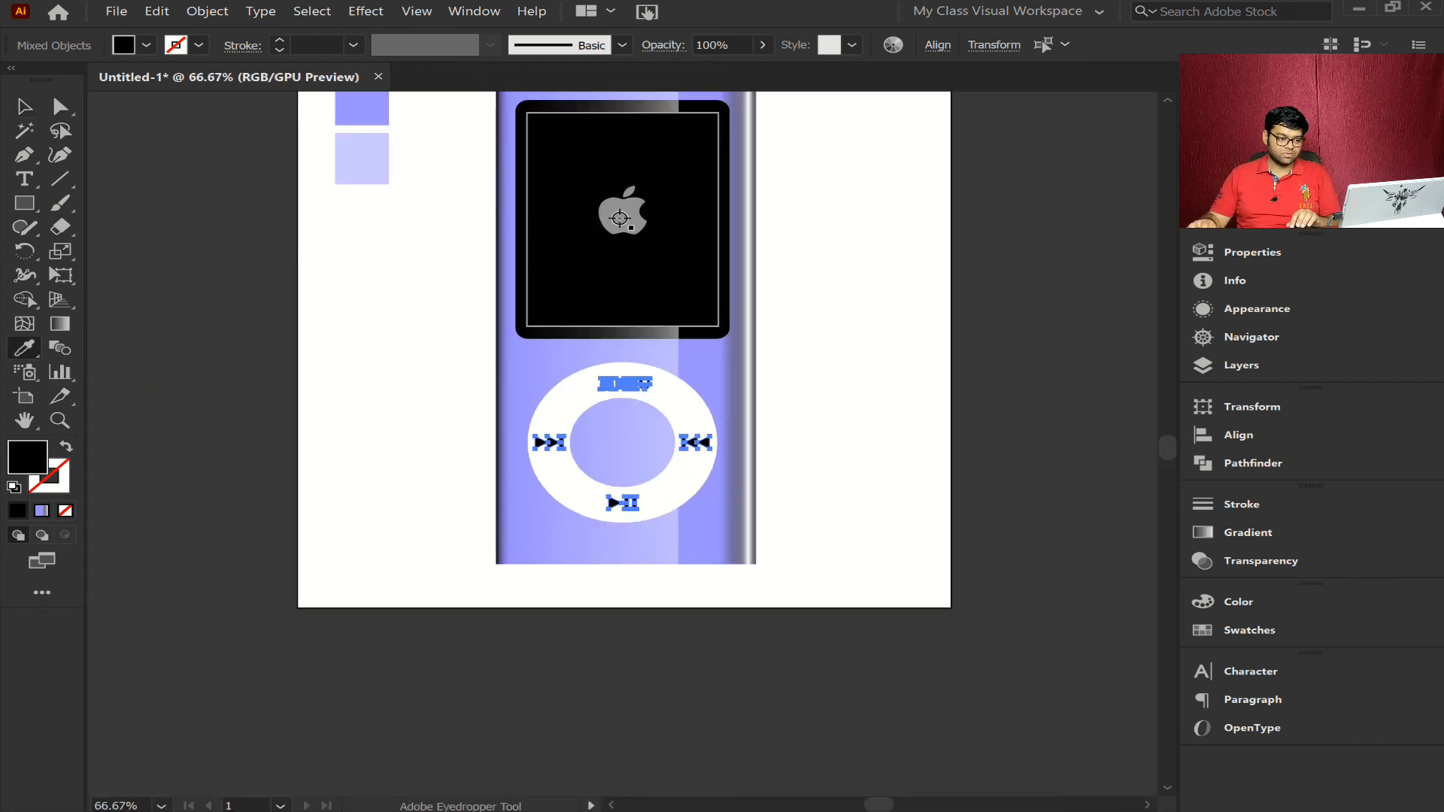
click(620, 219)
ctrl+click(811, 421)
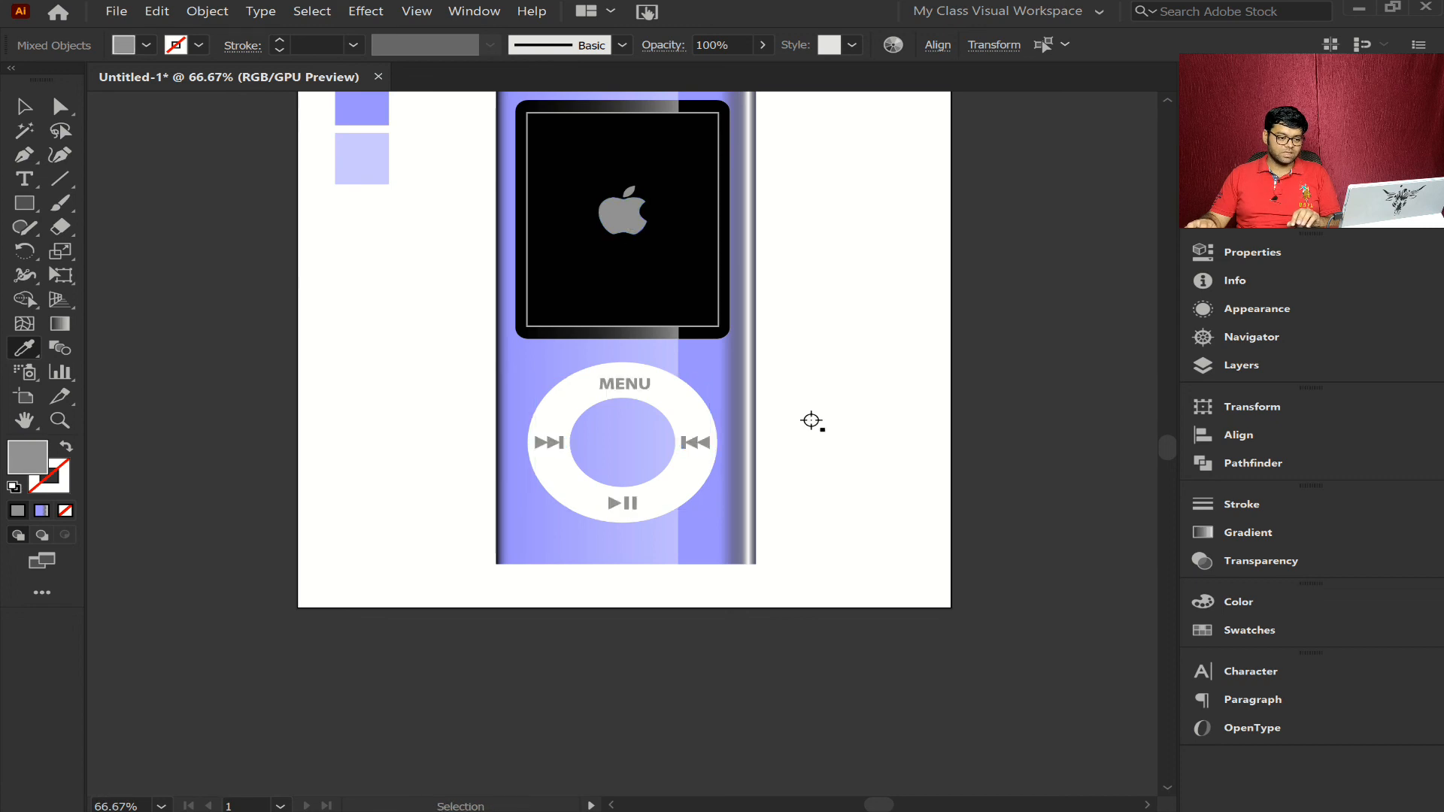
key(ctrl+0)
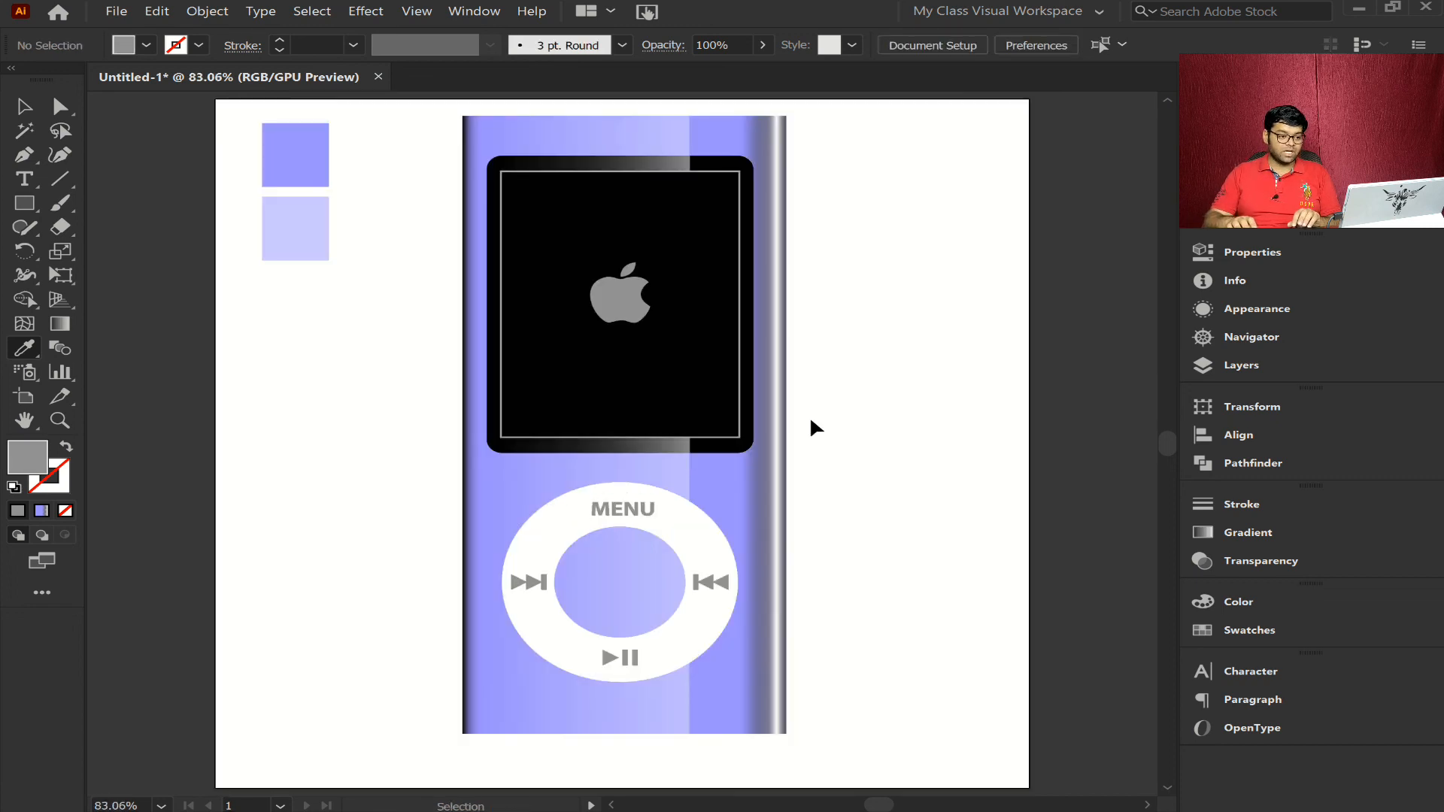